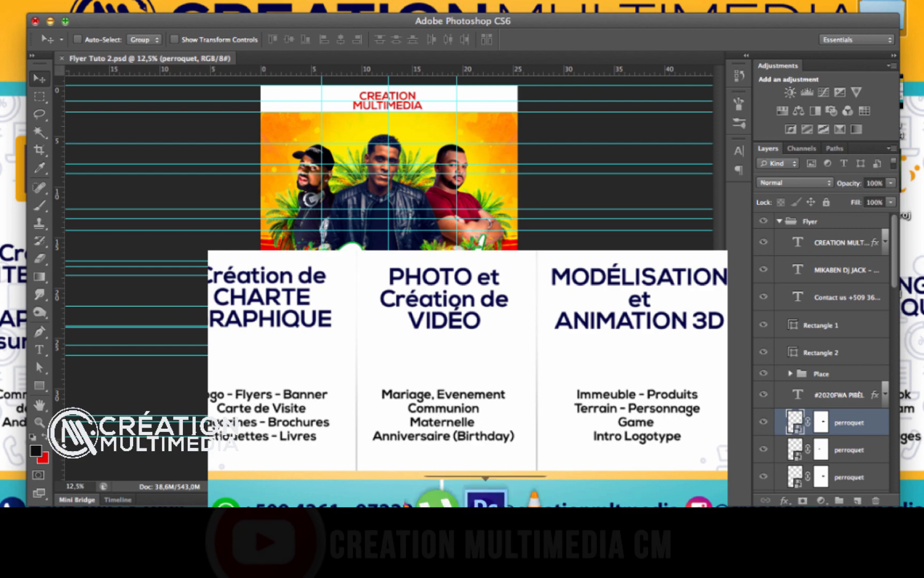
Switch to Photoshop and hide the guides over the Flyer Tuto 2.psd artwork
click(483, 495)
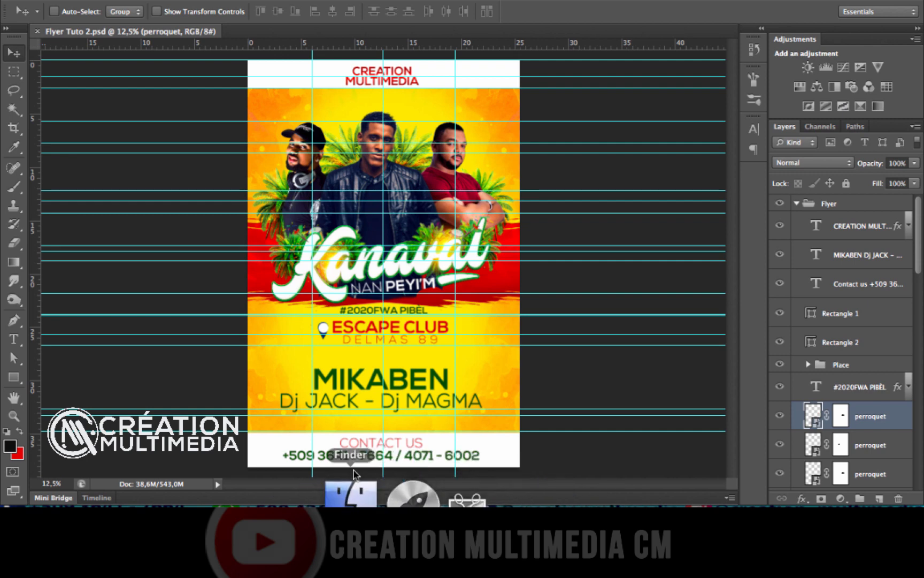
key(ctrl+semicolon)
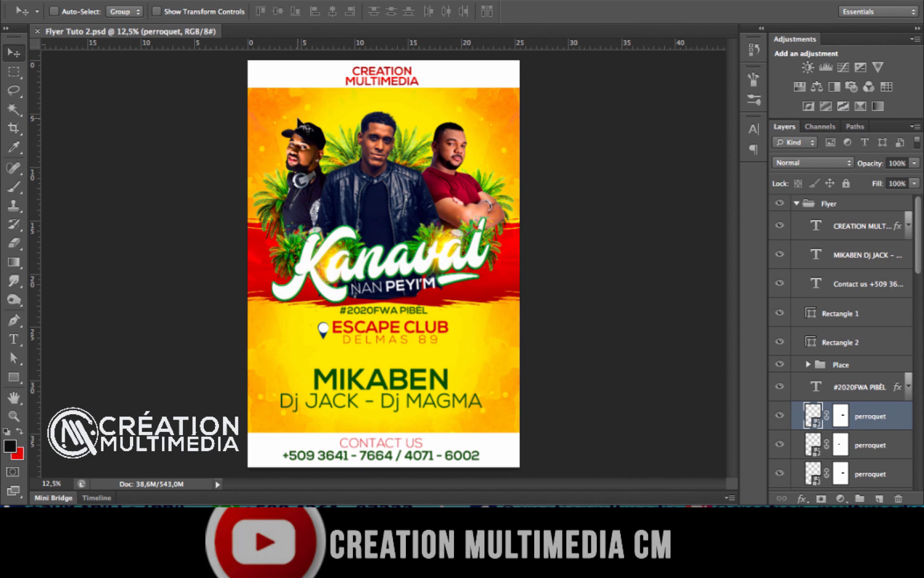
Start a new document, name it Flyer and keep inches as the width unit
click(116, 1)
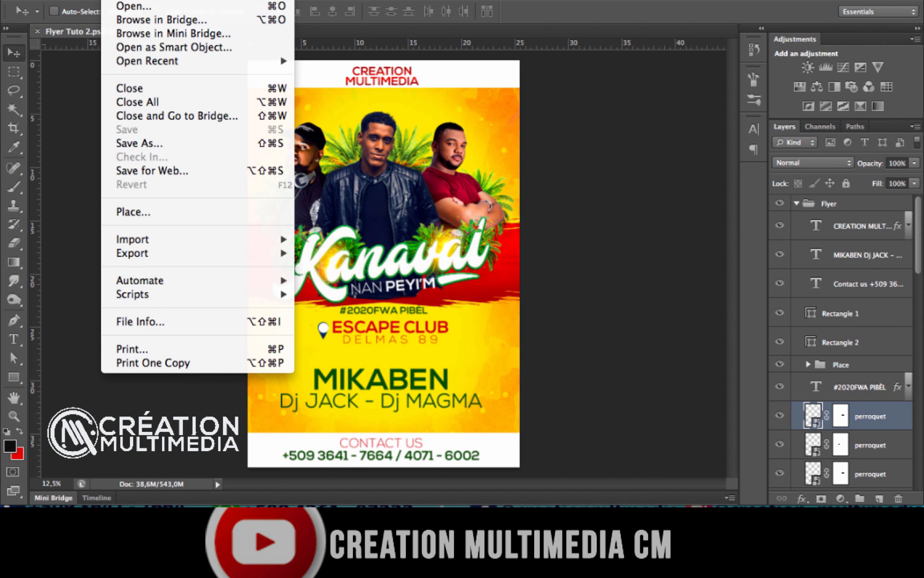
click(130, 1)
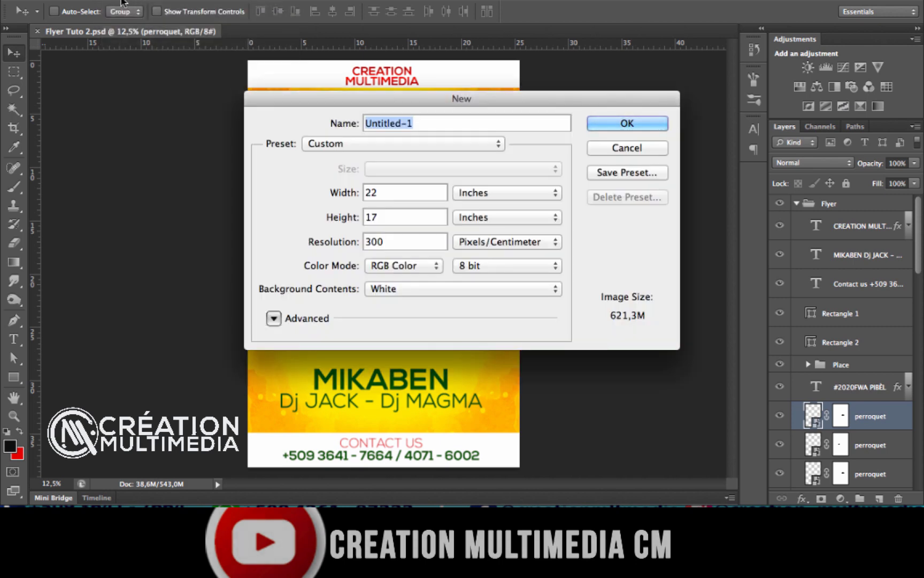
text(Fl)
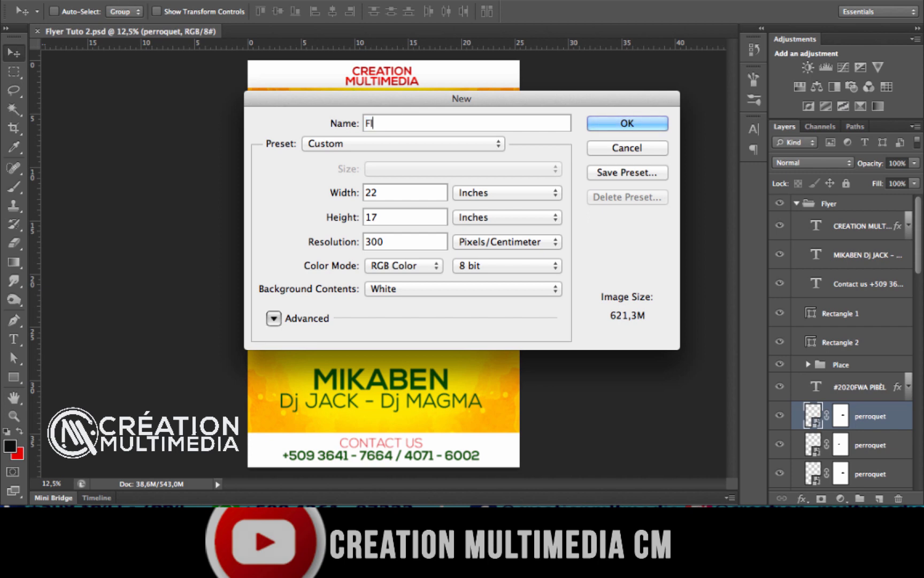
text(yer)
click(468, 194)
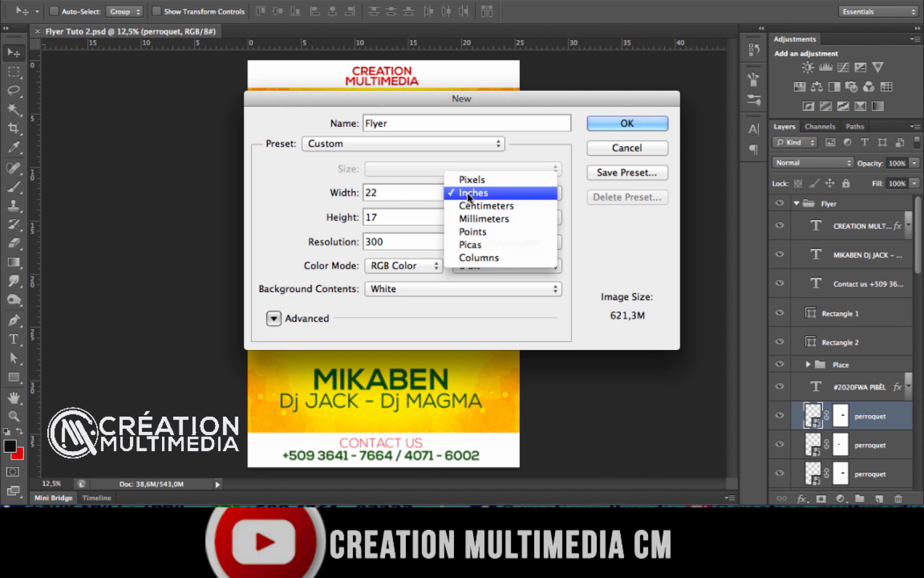
click(468, 194)
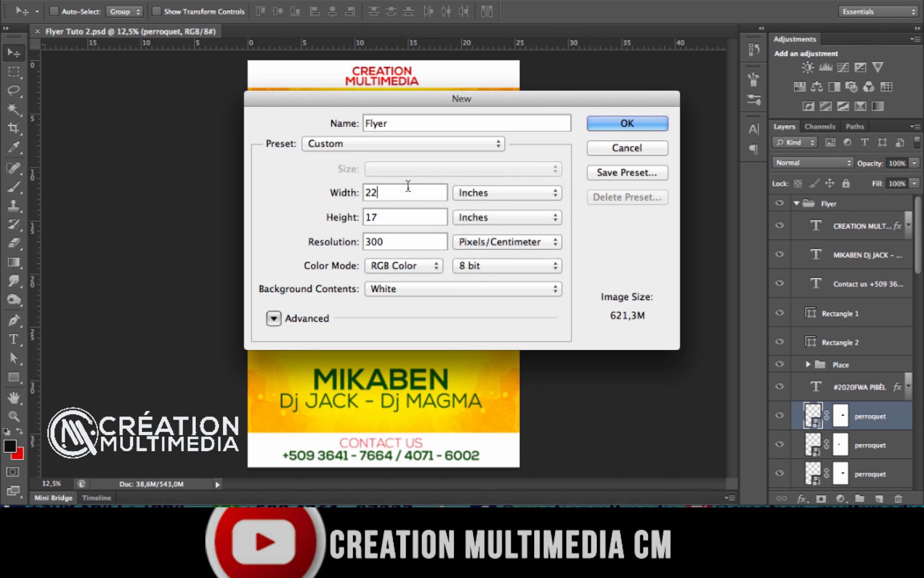
Set the new document's width to 10 inches and height to 15 inches, and create it
drag(408, 191, 322, 200)
text(1)
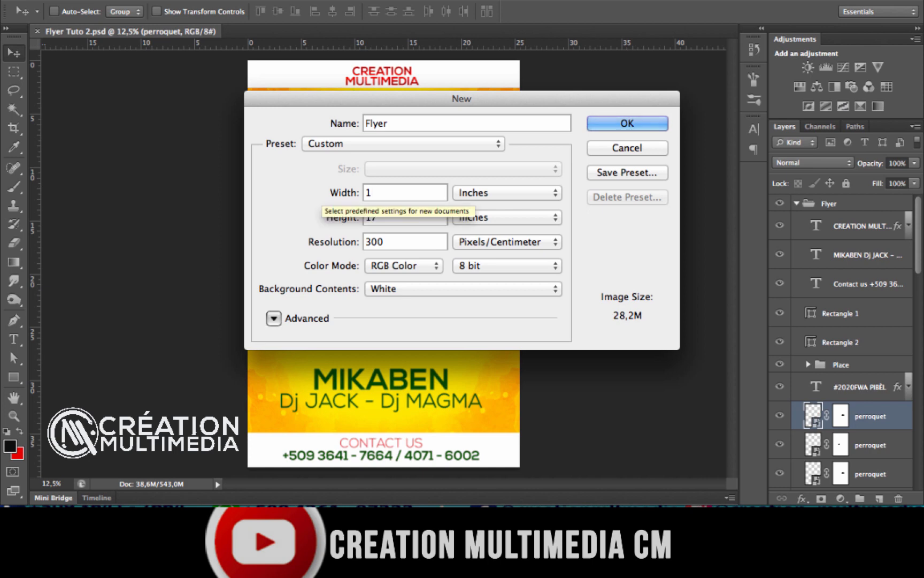
text(0)
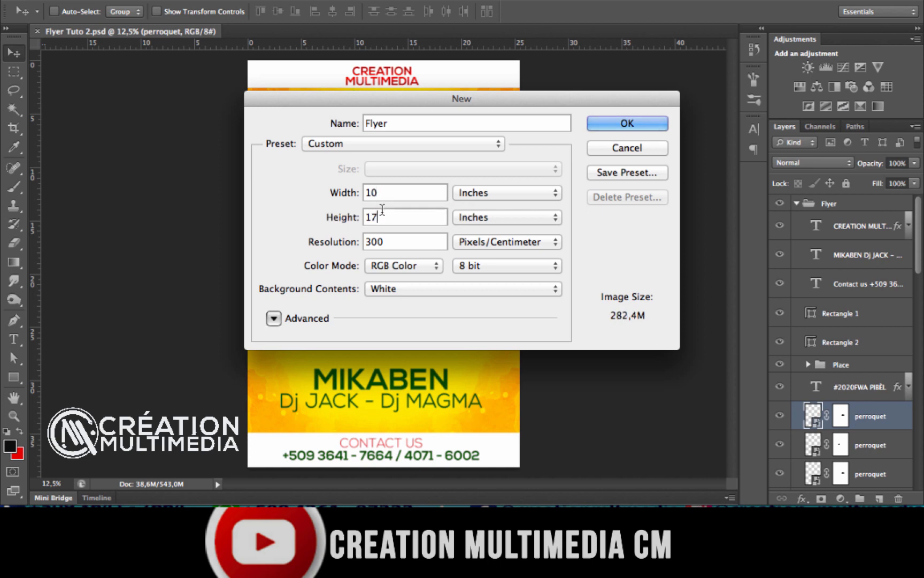
drag(382, 215, 334, 220)
text(15)
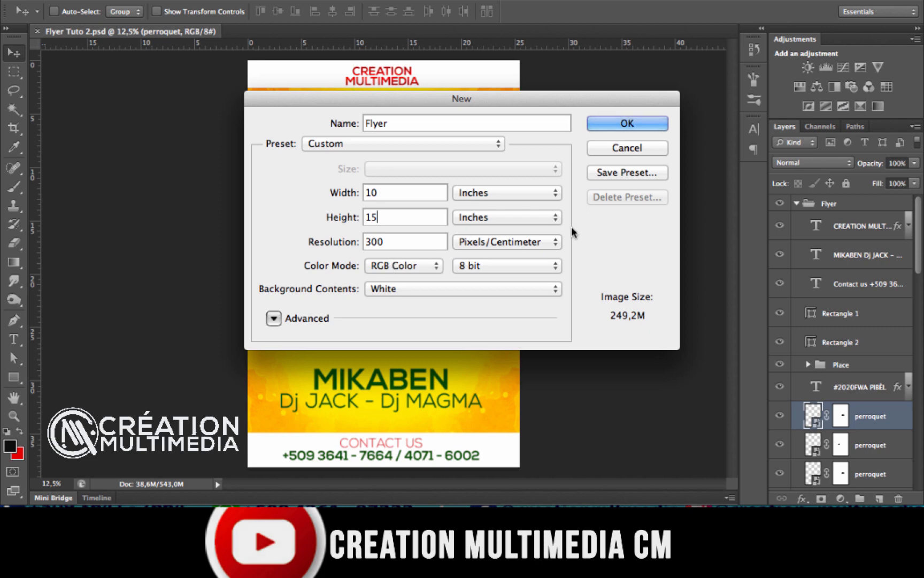
click(604, 123)
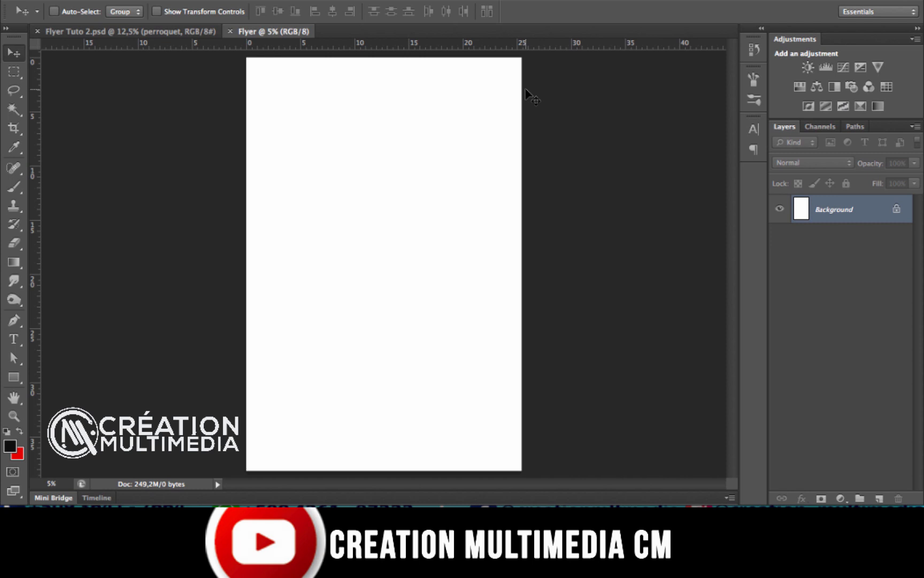
Place a horizontal guide along the top edge of the page
drag(451, 49, 449, 56)
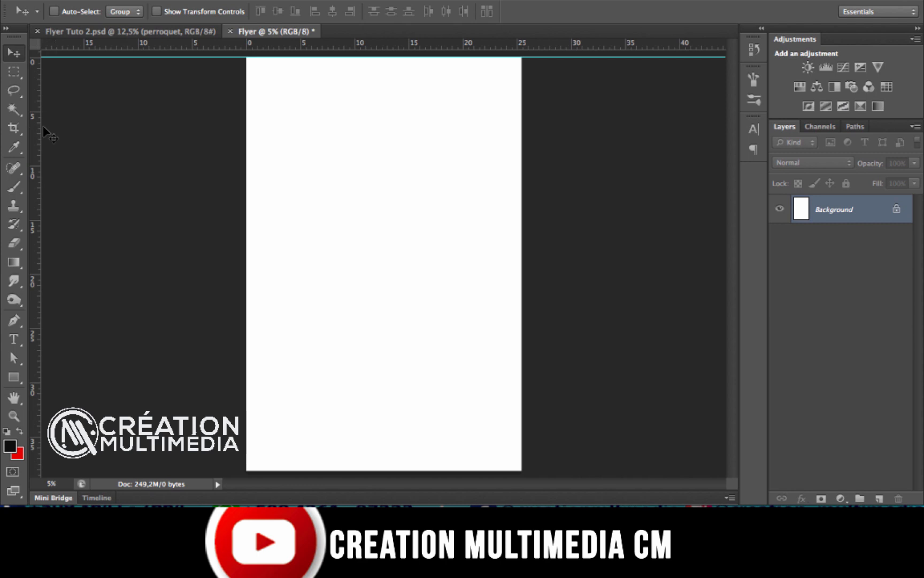
Toggle the rulers off and back on twice
key(ctrl+r)
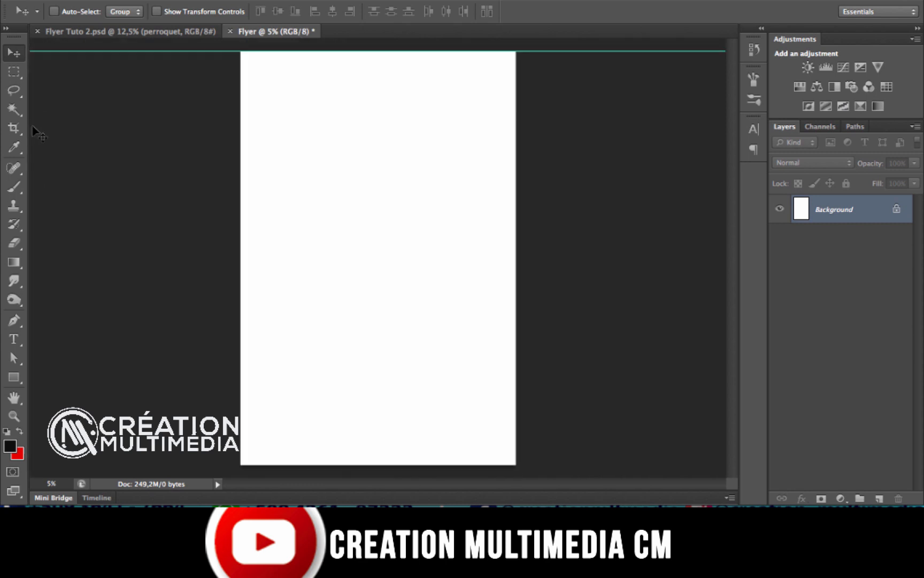
key(ctrl+r)
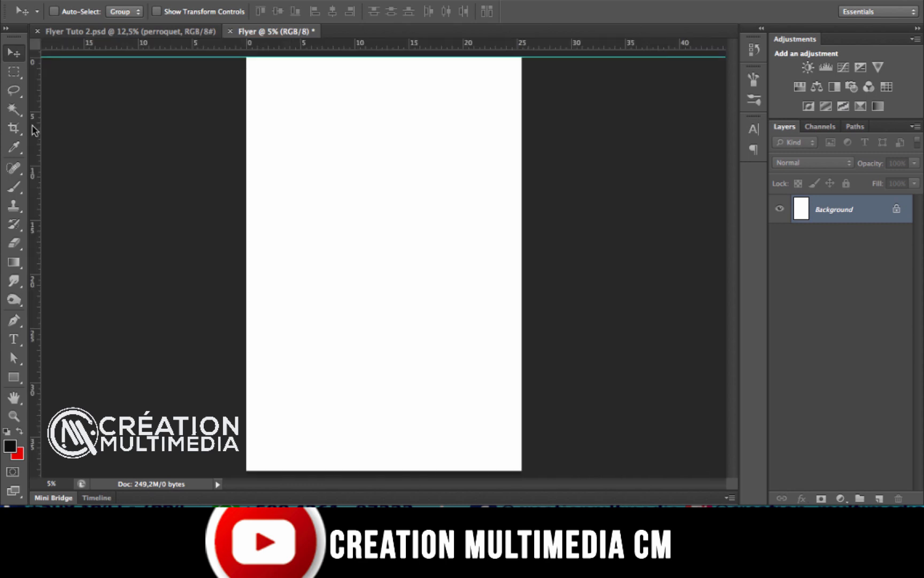
key(ctrl+r)
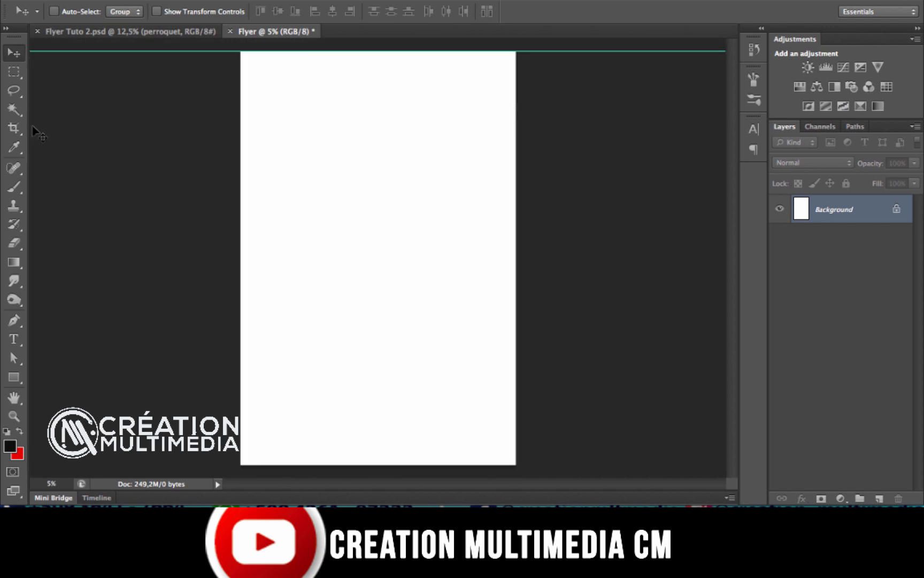
key(ctrl+r)
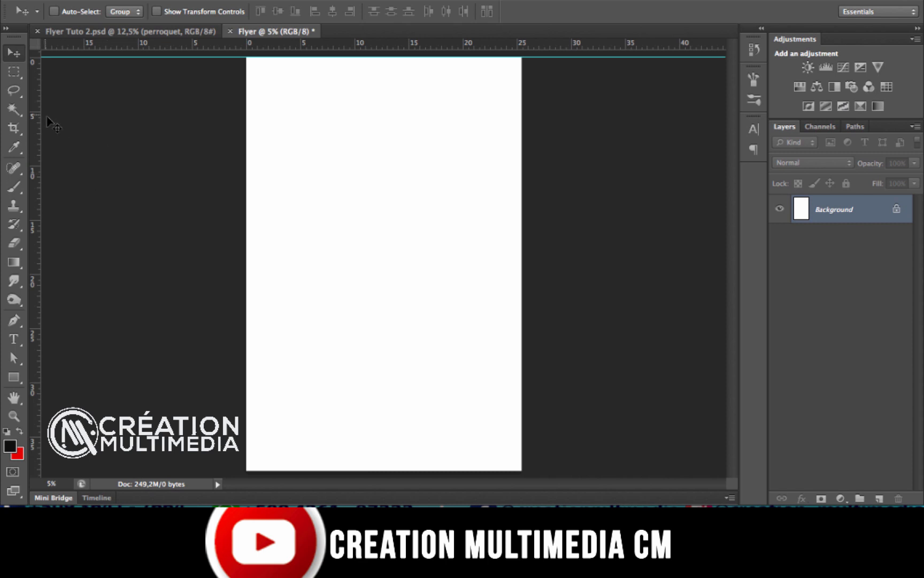
Place guides along the page's left, right and bottom edges, plus a vertical centre guide and a horizontal one slightly above mid-height
drag(38, 112, 246, 168)
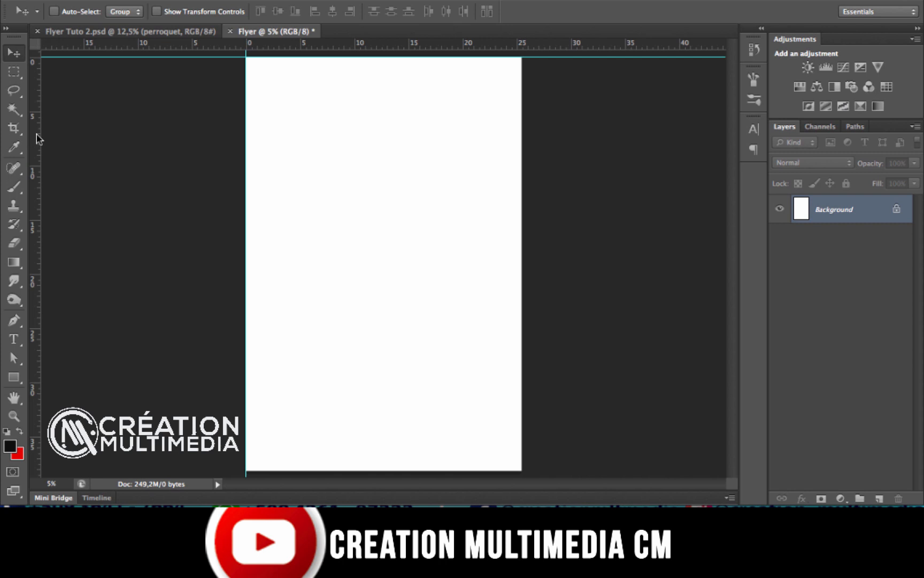
drag(37, 138, 521, 217)
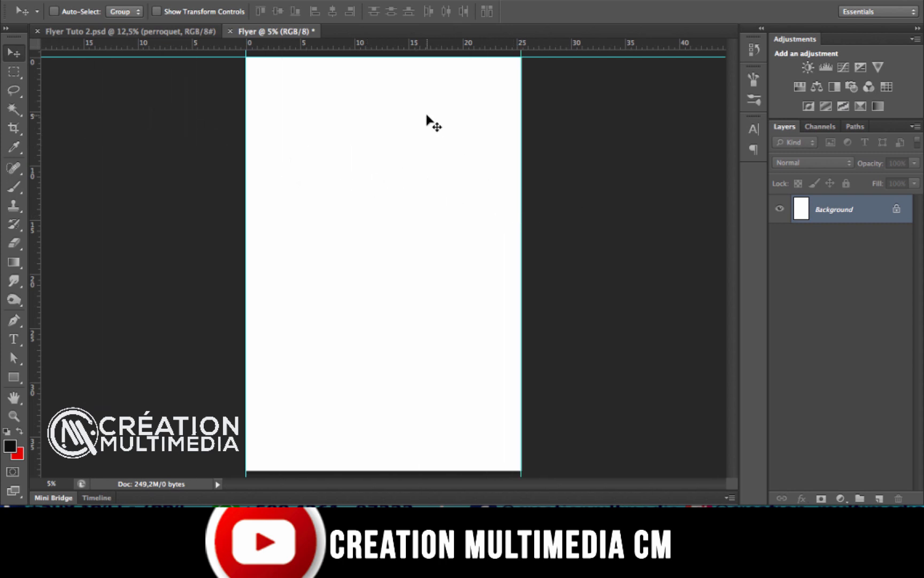
drag(368, 46, 361, 469)
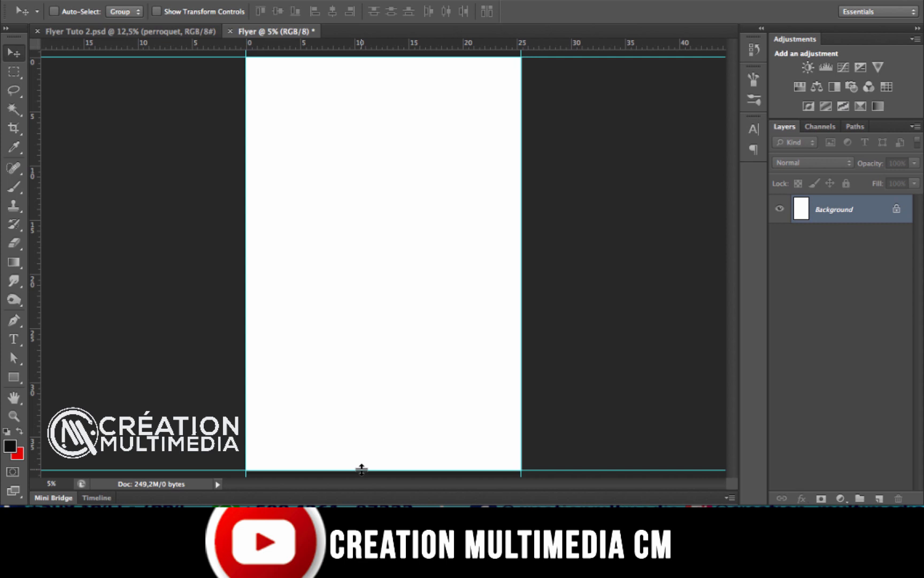
drag(35, 223, 382, 273)
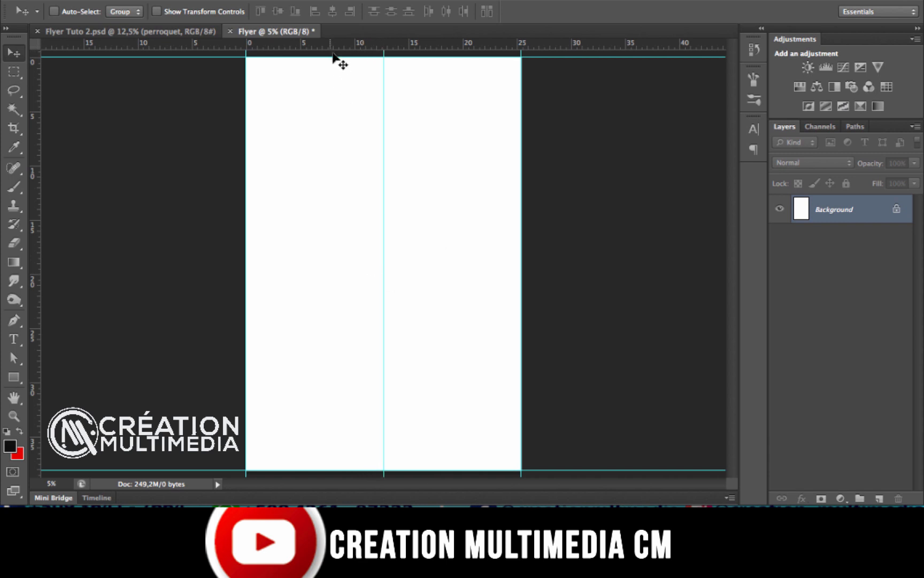
drag(327, 46, 334, 251)
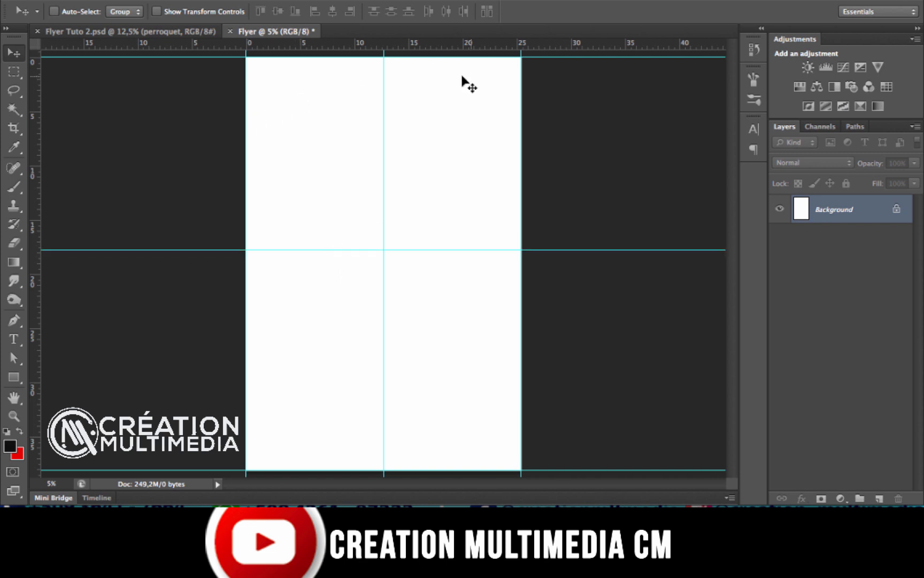
Change the ruler units to inches and move the middle horizontal guide to about 7.5 inches
double_click(537, 46)
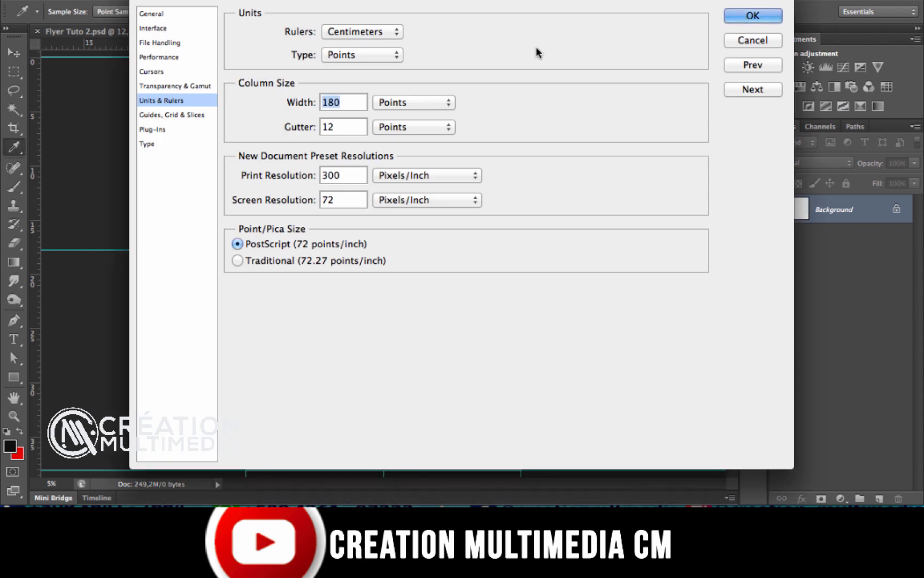
click(338, 29)
click(337, 21)
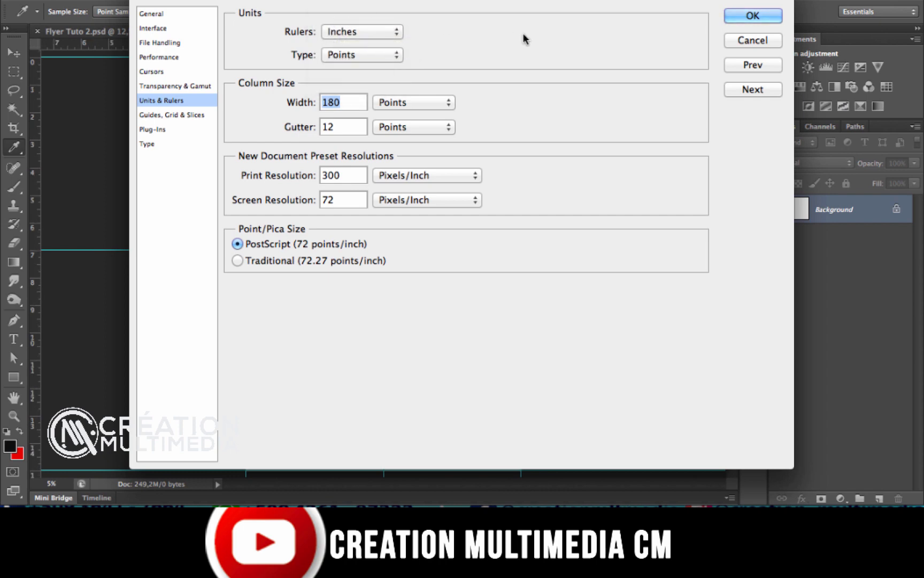
click(729, 15)
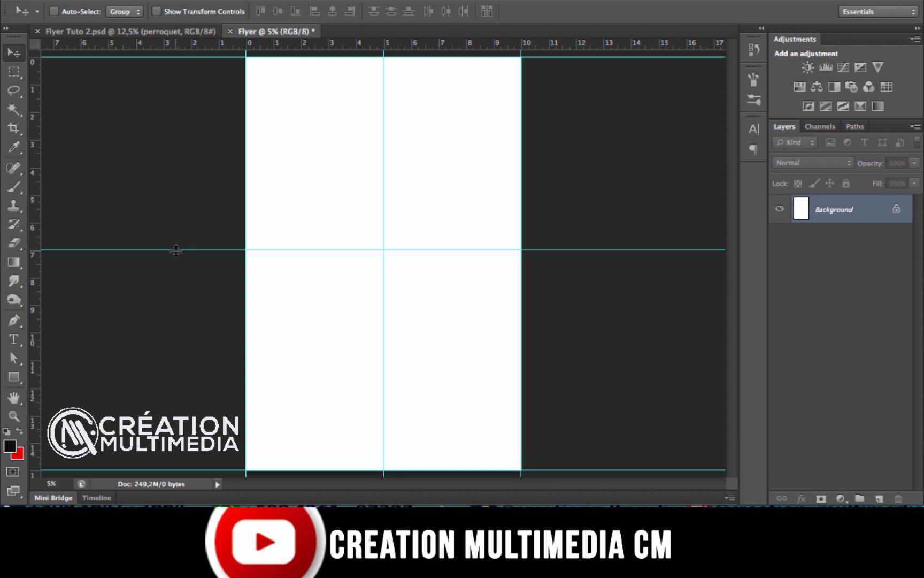
mouse_move(176, 250)
mouse_down()
mouse_move(176, 201)
mouse_move(172, 274)
mouse_move(171, 263)
mouse_up()
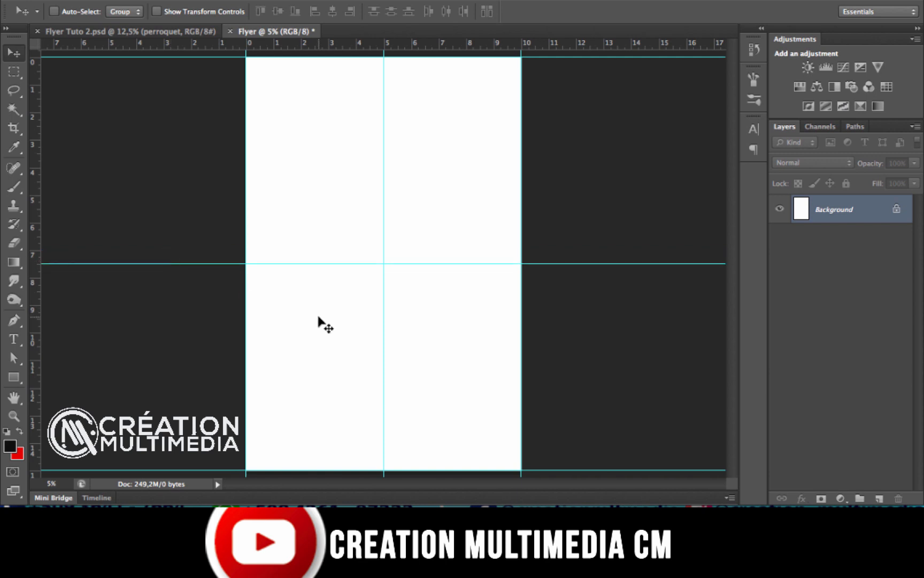
Look at the finished design in Flyer Tuto 2.psd and return to the blank Flyer document
click(136, 31)
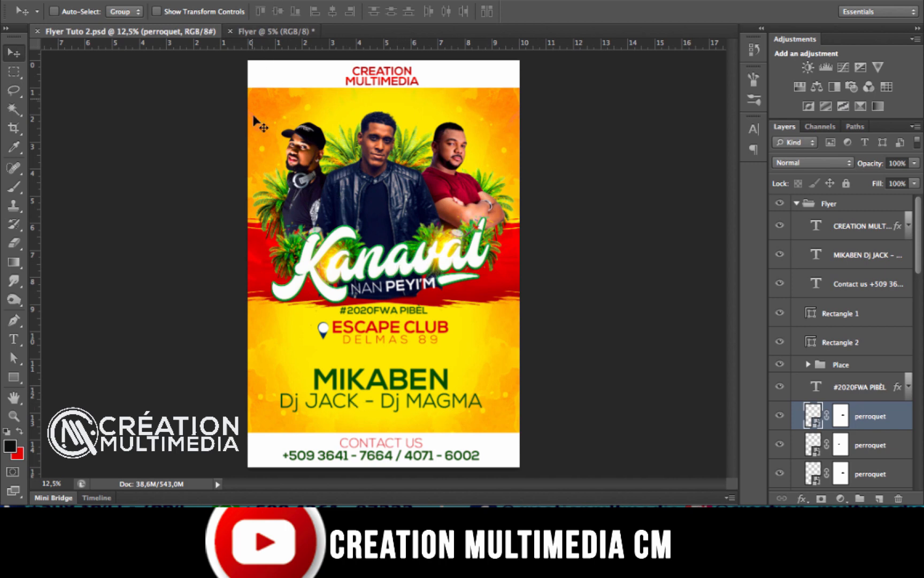
click(272, 31)
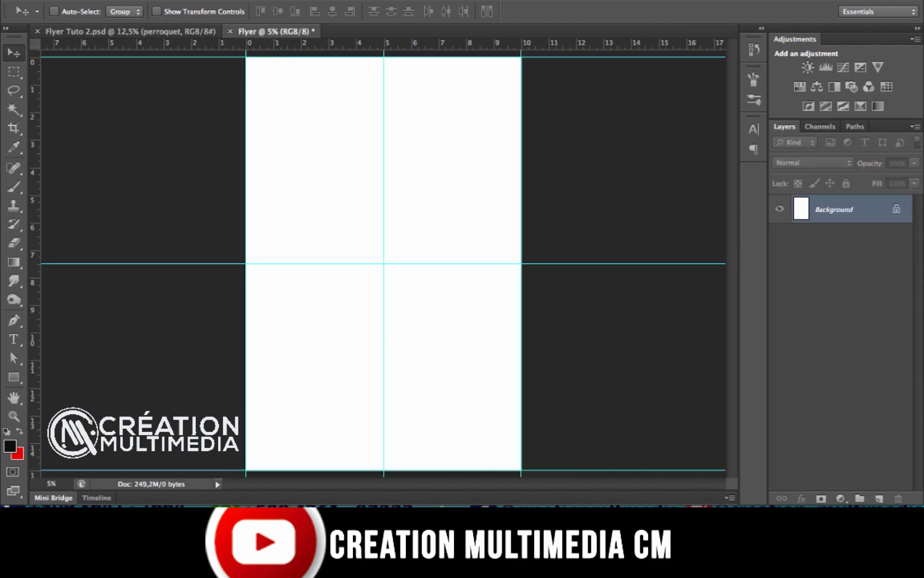
Switch to Finder and open the Image-Tuto-Flyer folder on the DOBBLE USB drive
click(363, 493)
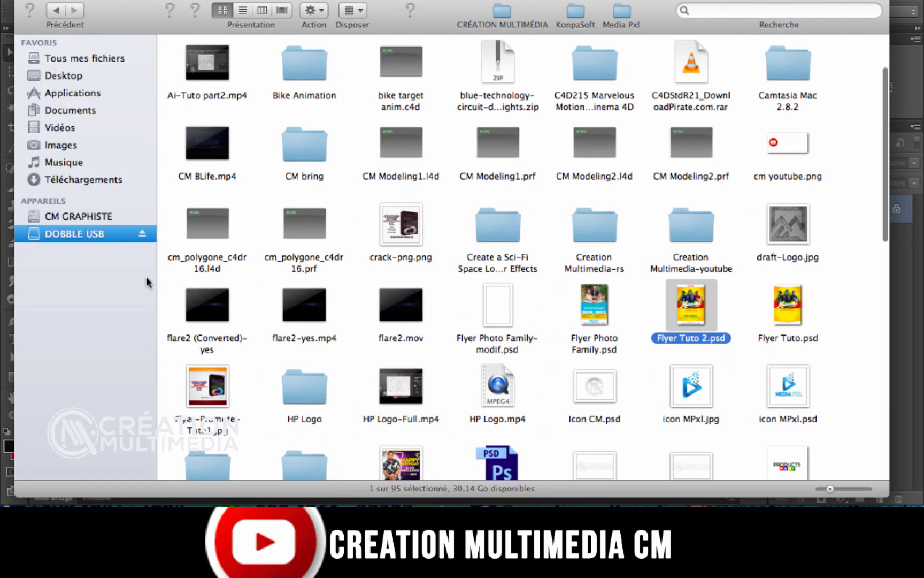
scroll(542, 383, up, 3)
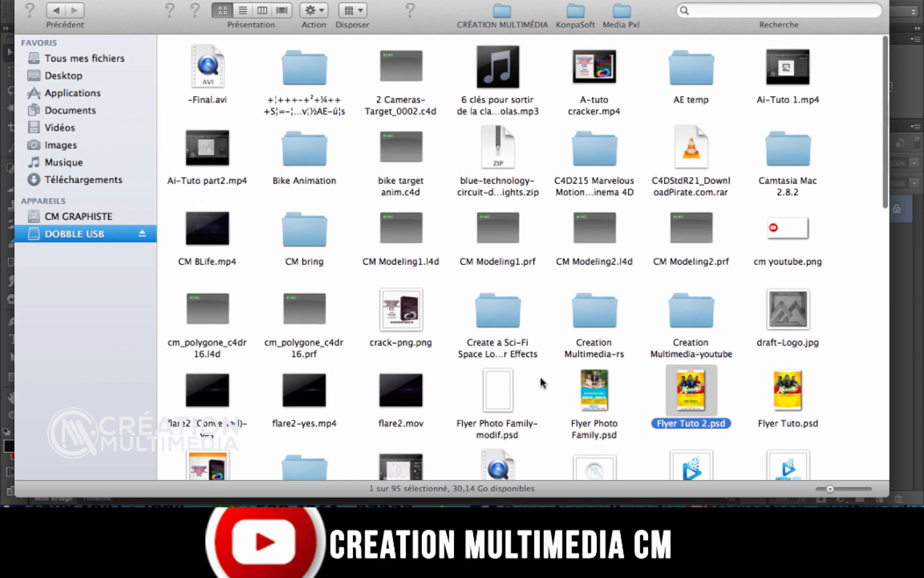
scroll(542, 382, down, 5)
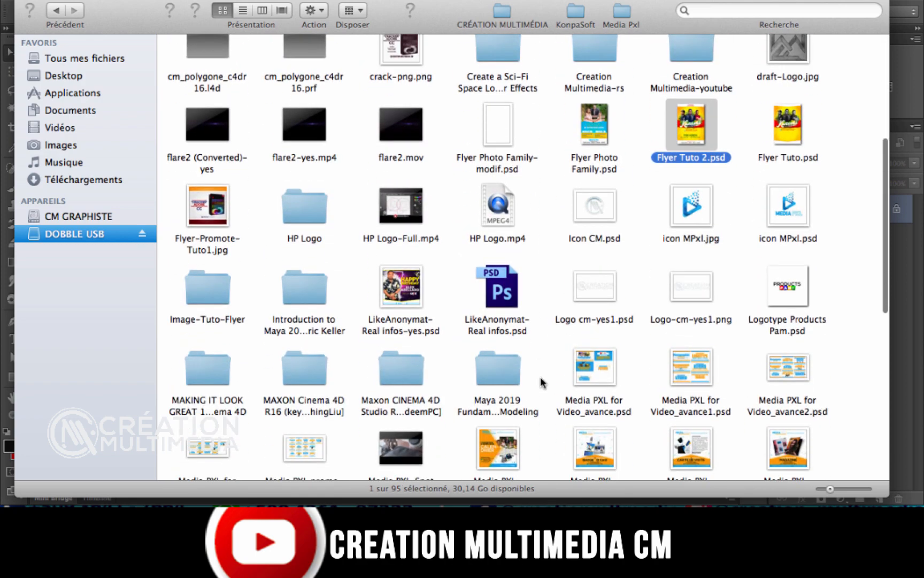
scroll(542, 383, down, 1)
click(206, 276)
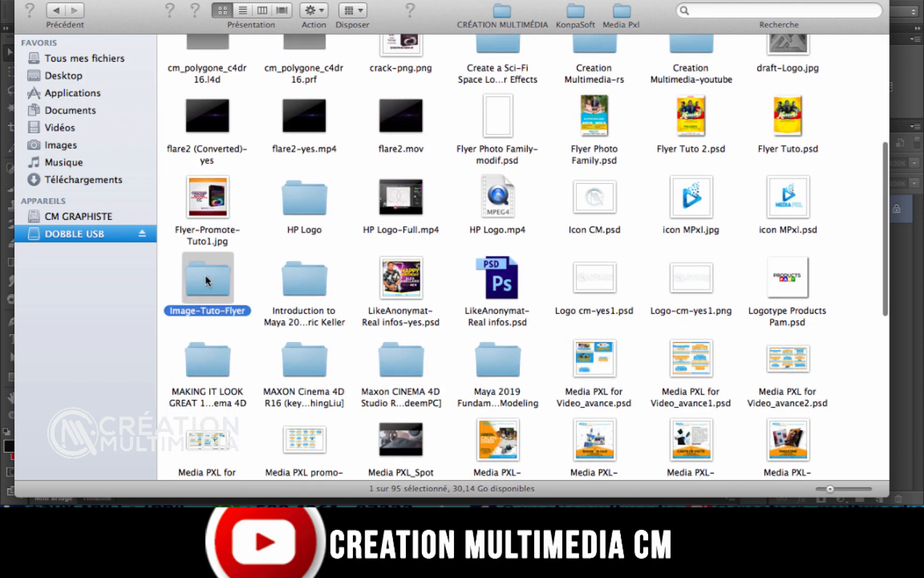
double_click(206, 277)
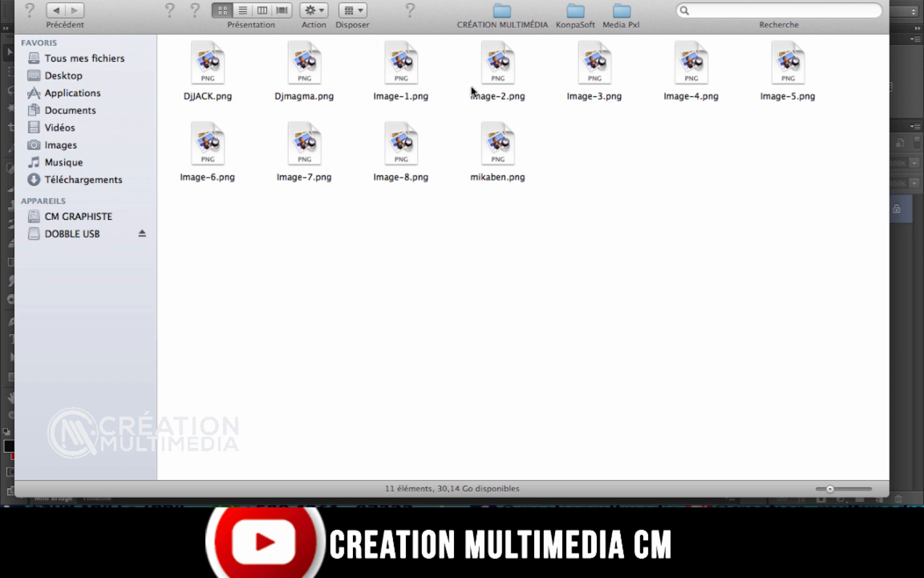
Place Image-1.png from the Image-Tuto-Flyer folder in the Flyer document and enlarge it to cover the whole page
click(405, 75)
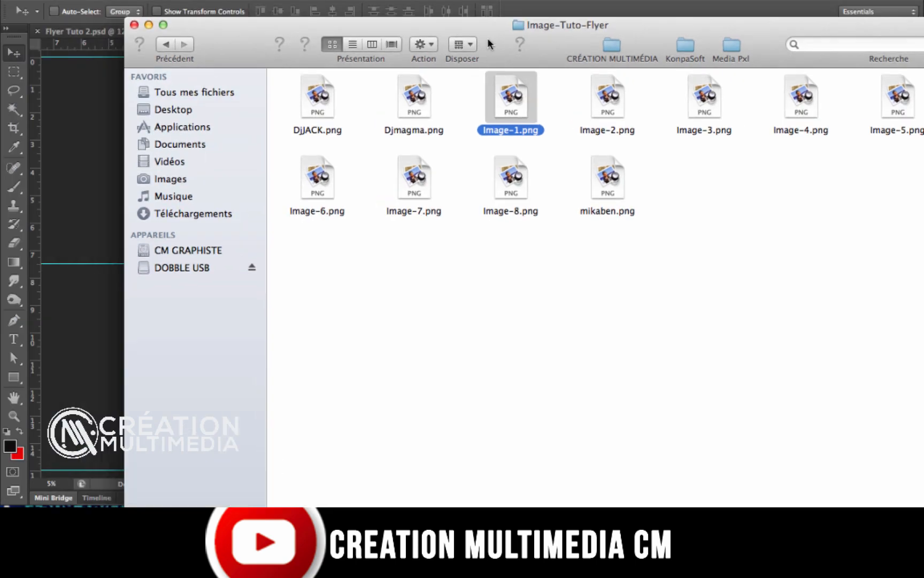
drag(488, 44, 583, 68)
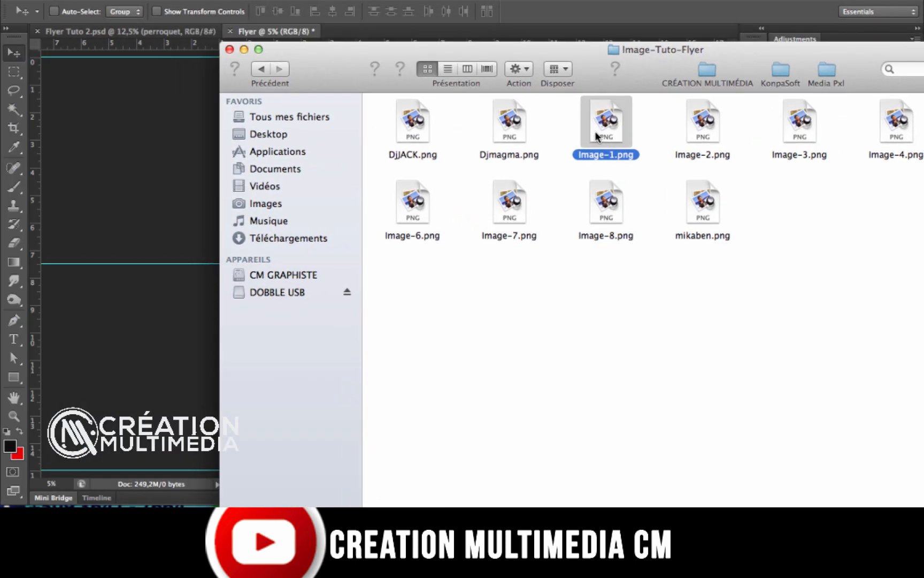
drag(412, 169, 145, 223)
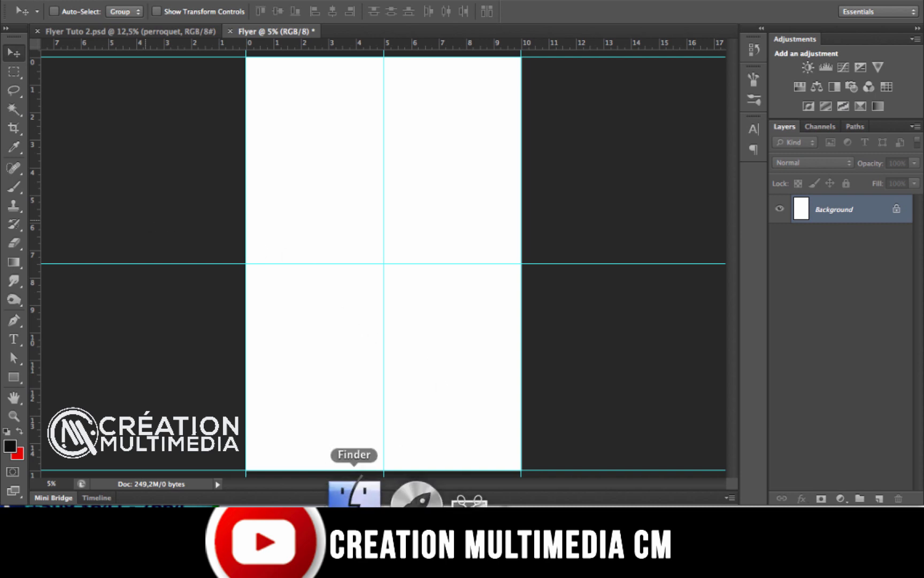
click(354, 495)
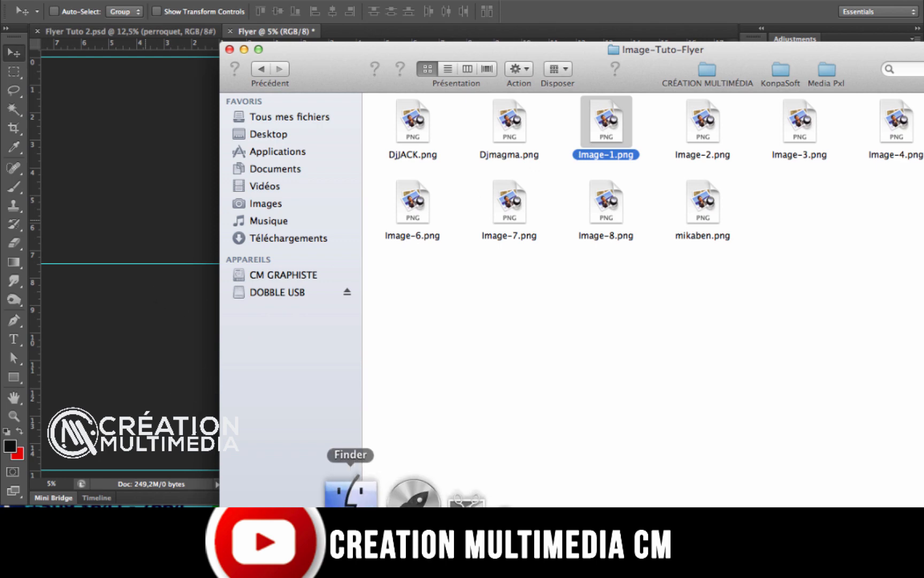
click(213, 6)
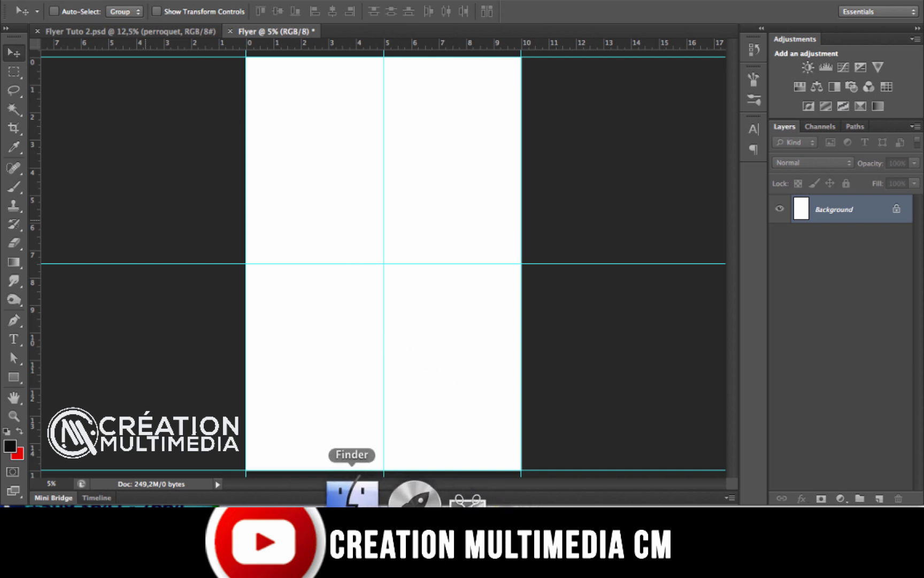
drag(607, 121, 486, 369)
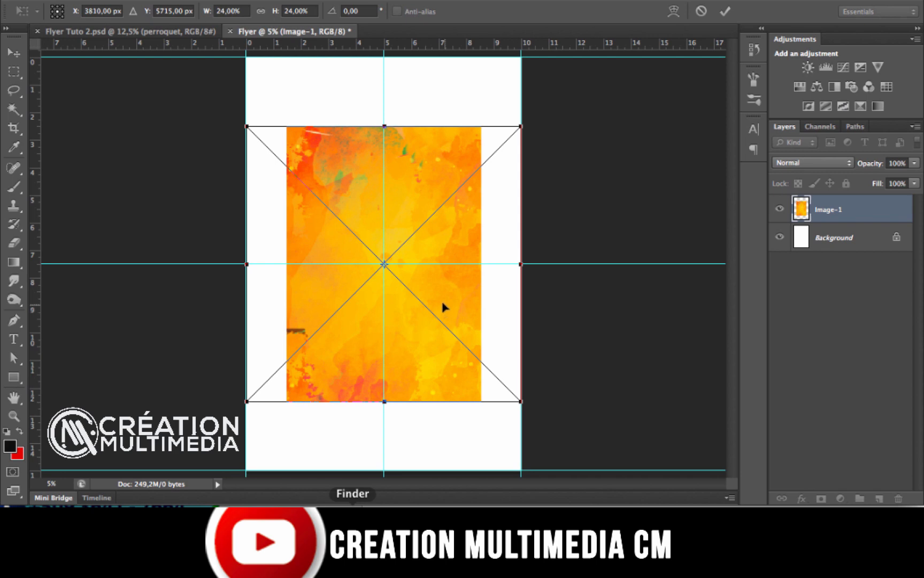
key(super+minus)
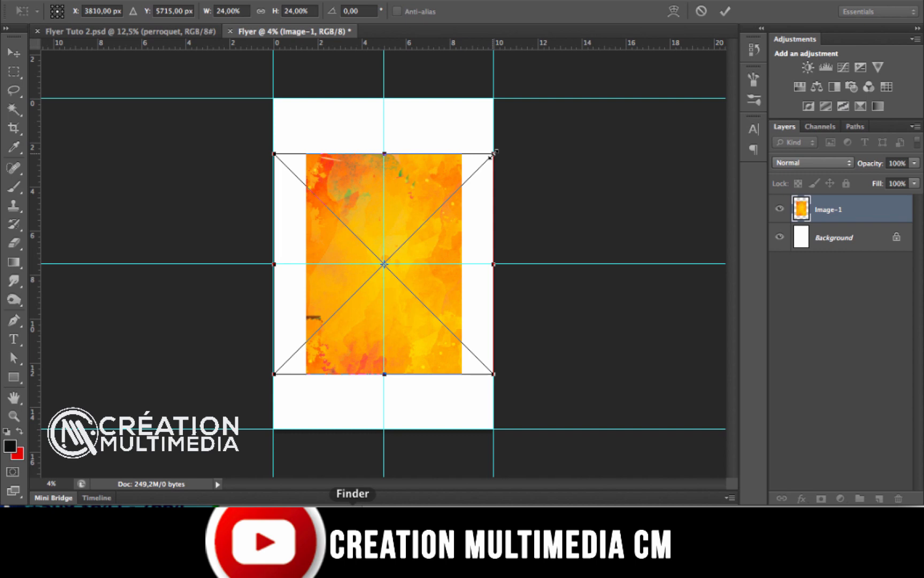
drag(494, 153, 557, 106)
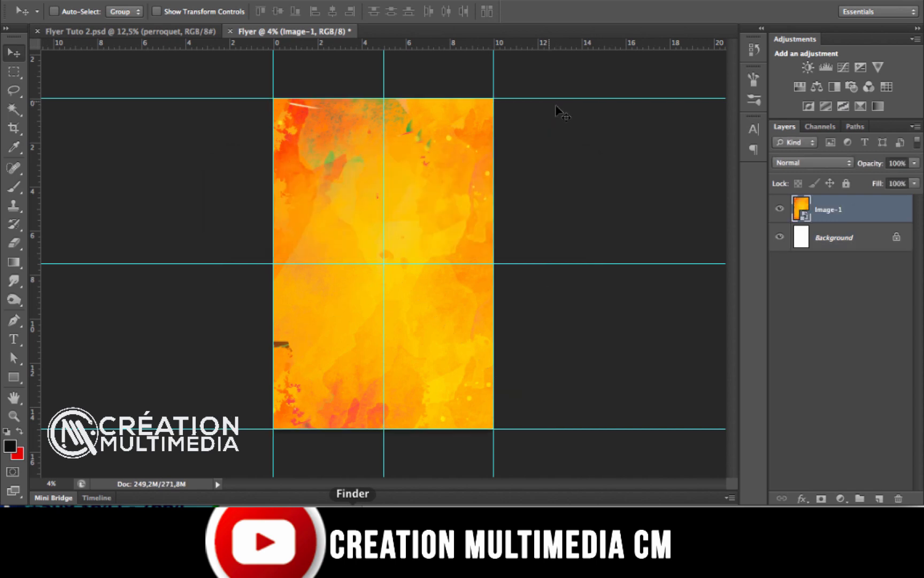
Check the finished design in Flyer Tuto 2.psd, and hide Image-1's left half up to the centre guide with a layer mask
click(158, 32)
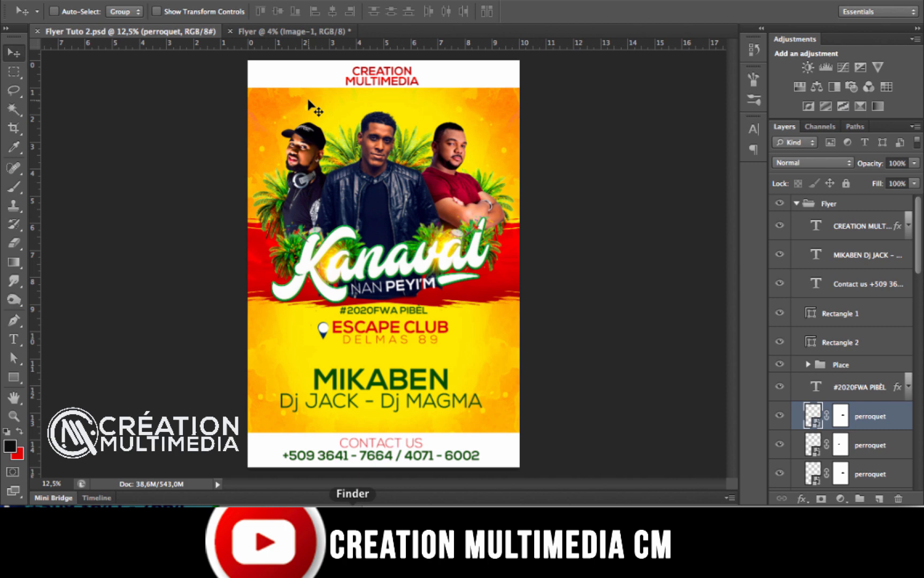
click(266, 33)
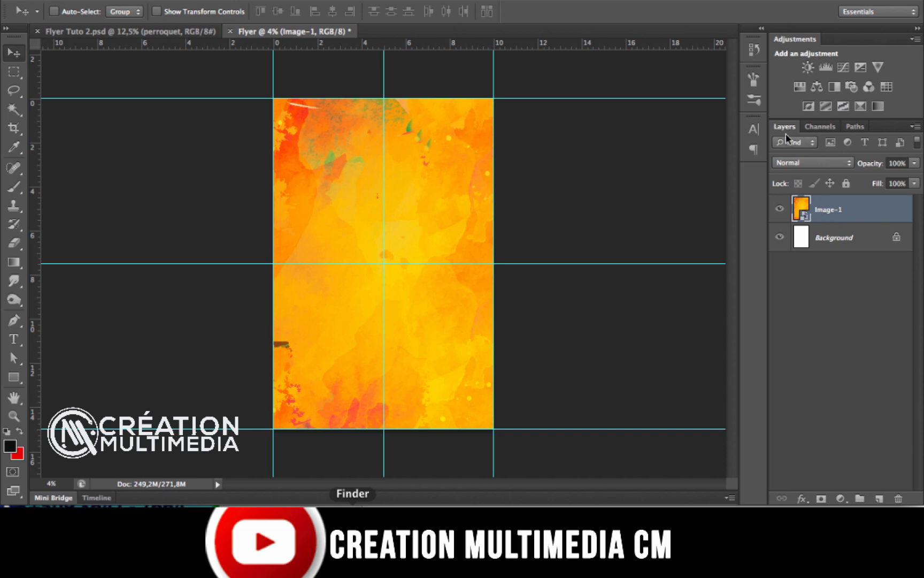
click(821, 499)
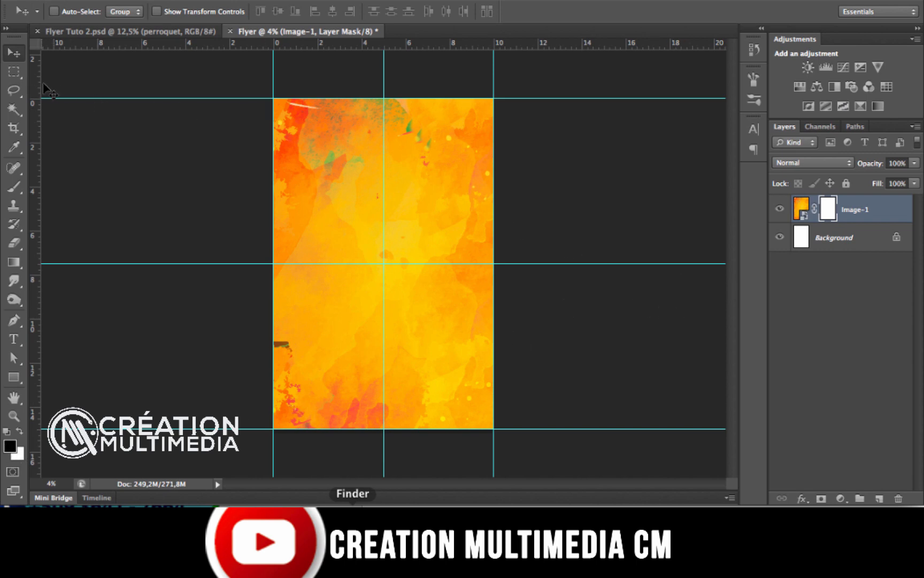
click(14, 72)
drag(273, 98, 384, 468)
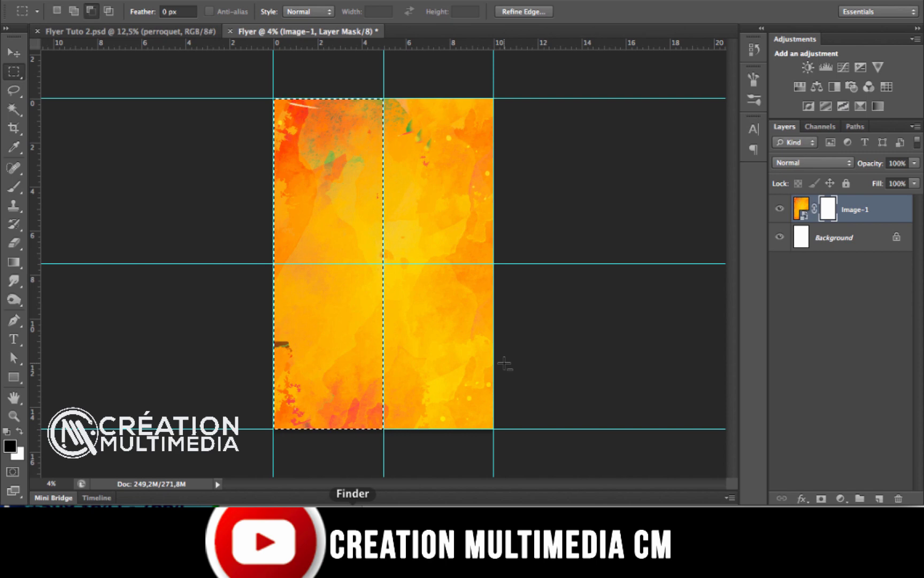
key(alt+BackSpace)
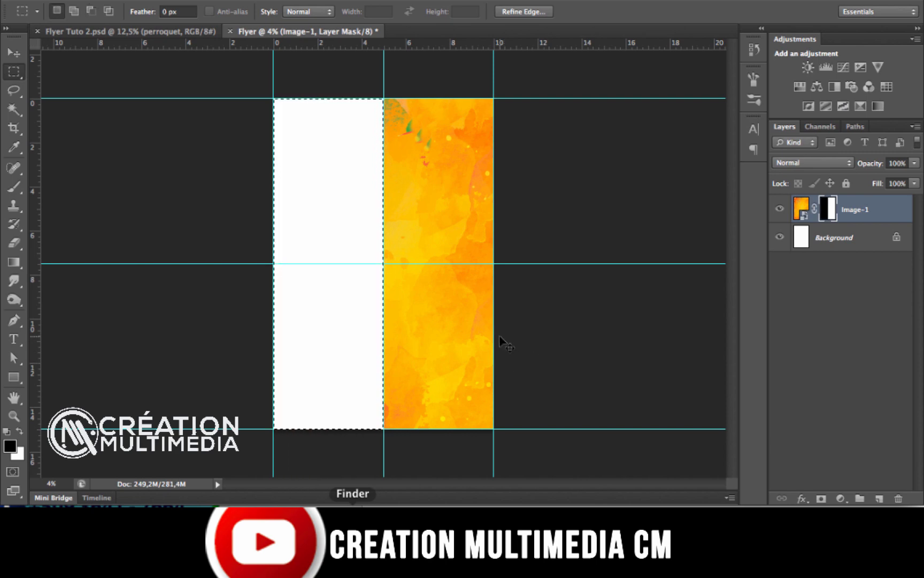
key(ctrl+g)
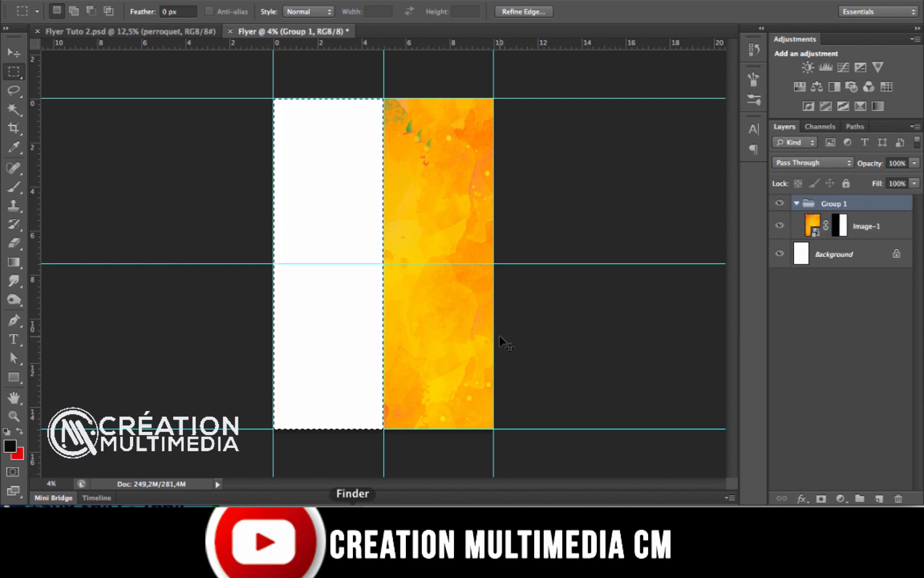
key(ctrl+z)
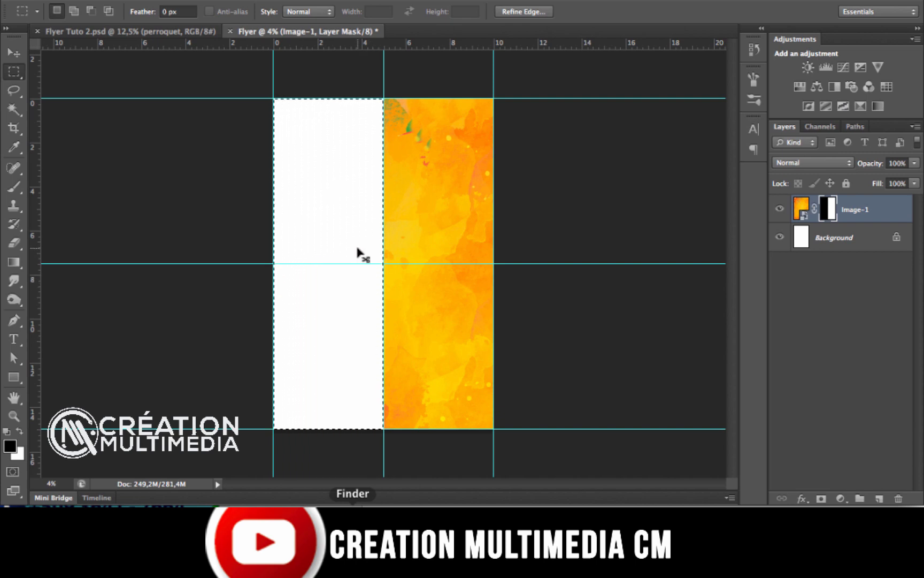
key(ctrl+d)
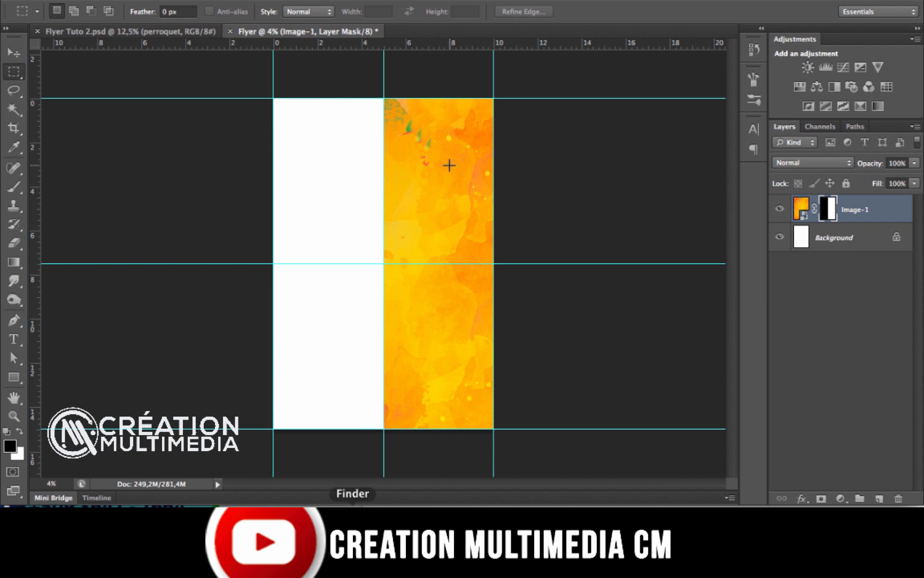
Duplicate the masked Image-1 layer and move the copy over the left half of the page
key(v)
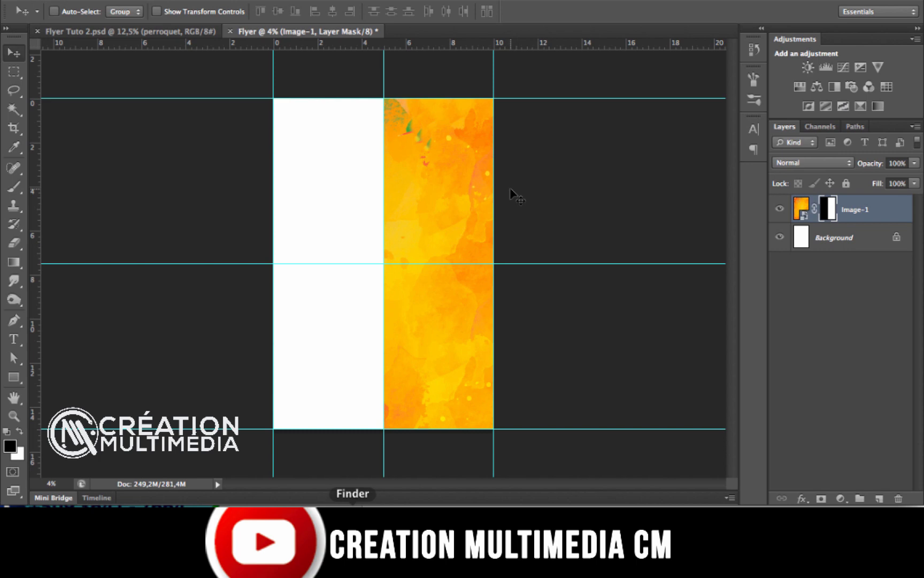
key(super+j)
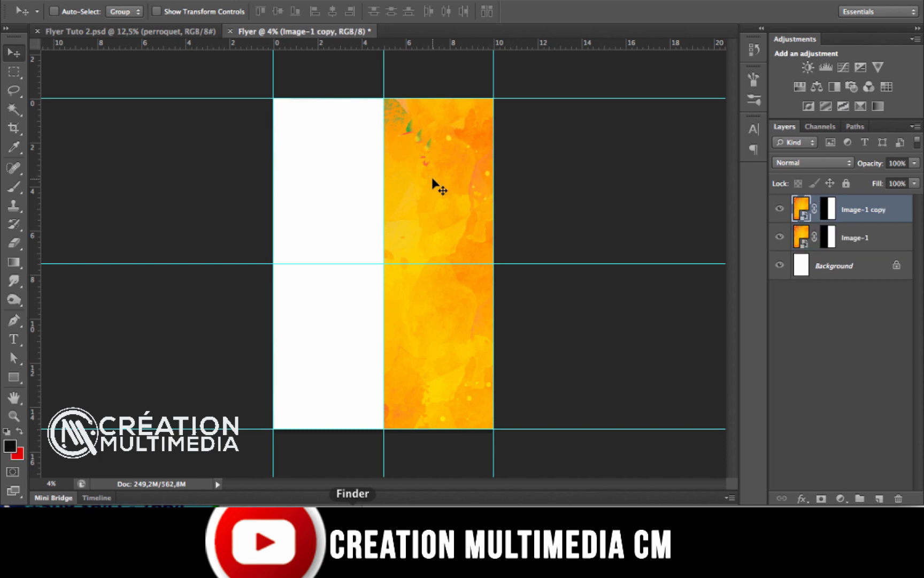
drag(432, 180, 327, 187)
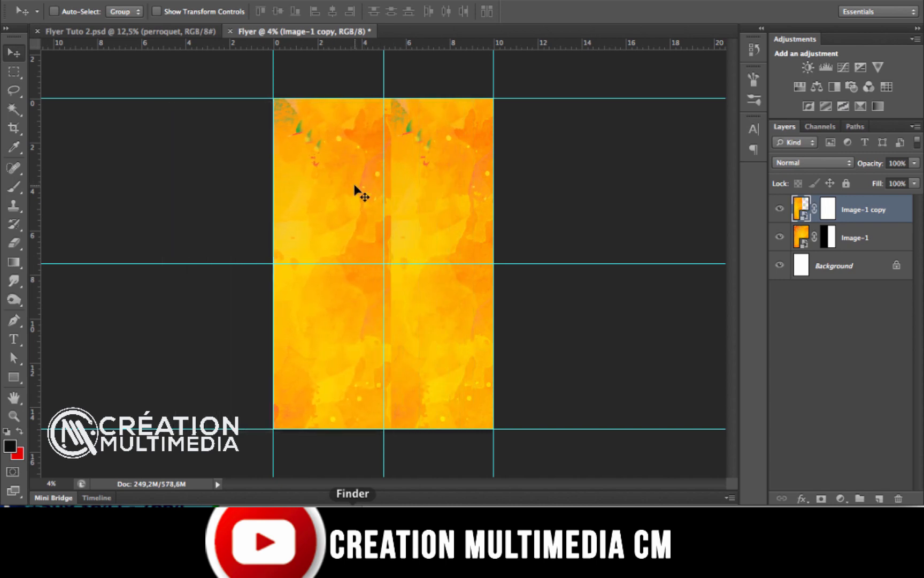
Flip the Image-1 copy horizontally and align it at the vertical centre guide to mirror the right half
click(112, 1)
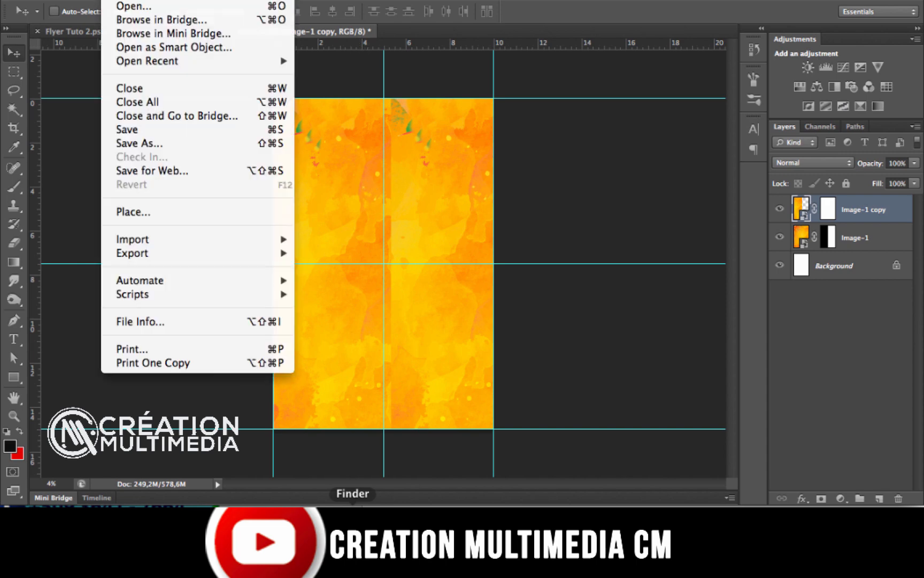
mouse_move(142, 1)
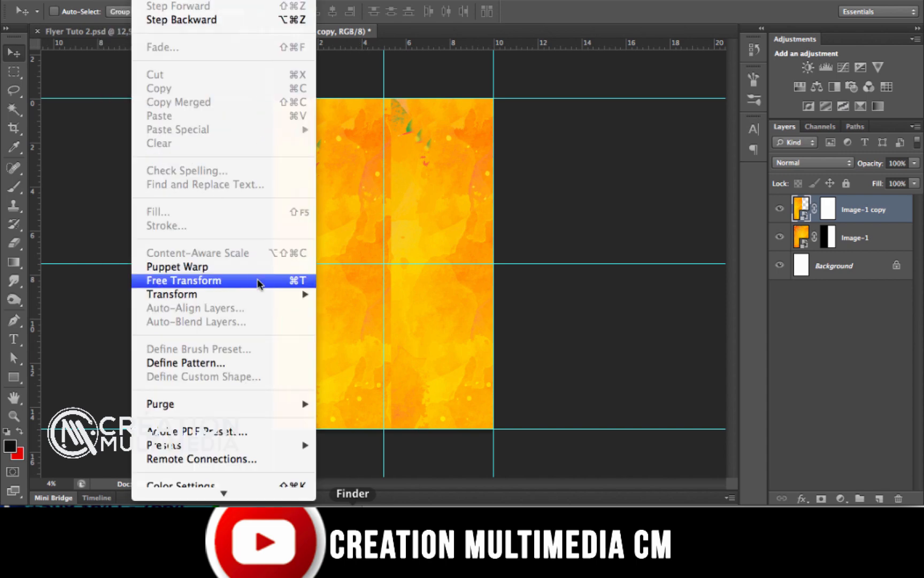
mouse_move(280, 296)
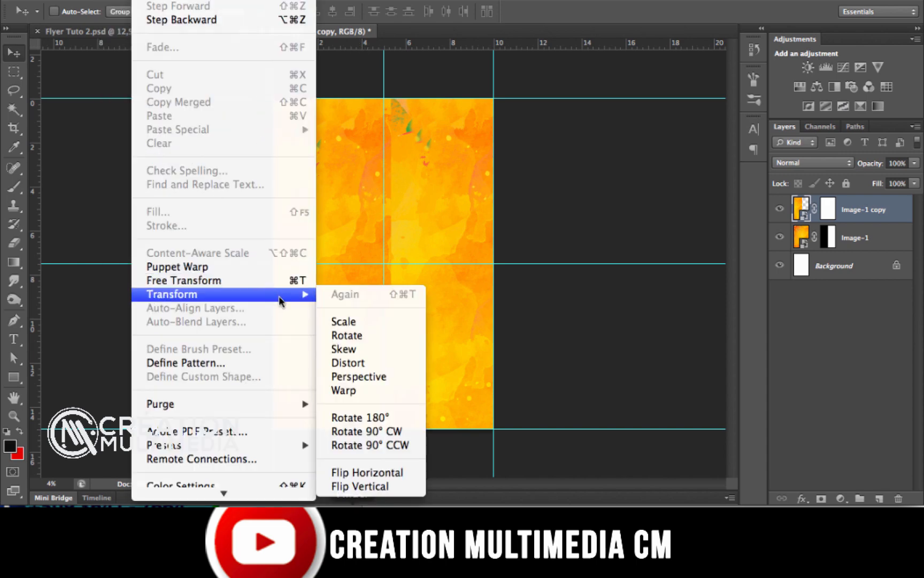
click(369, 473)
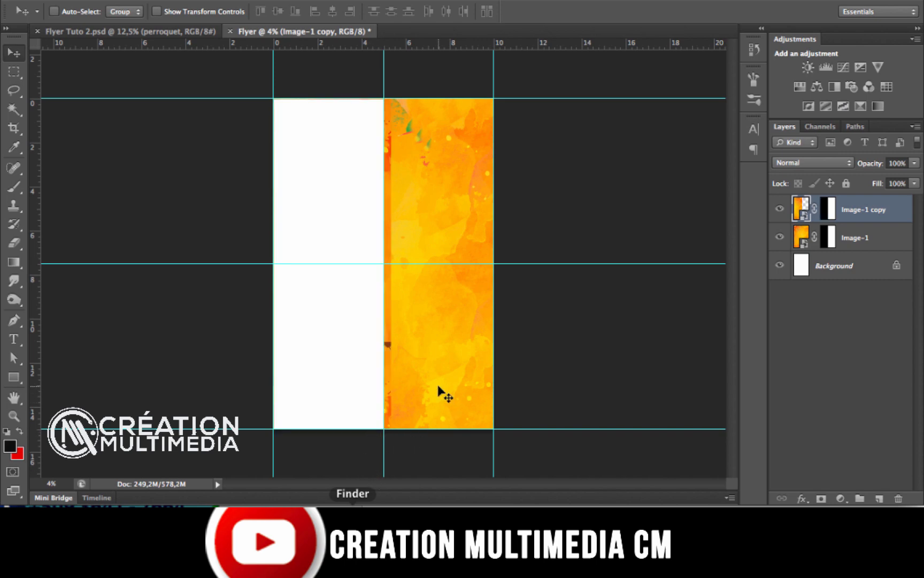
drag(439, 386, 548, 385)
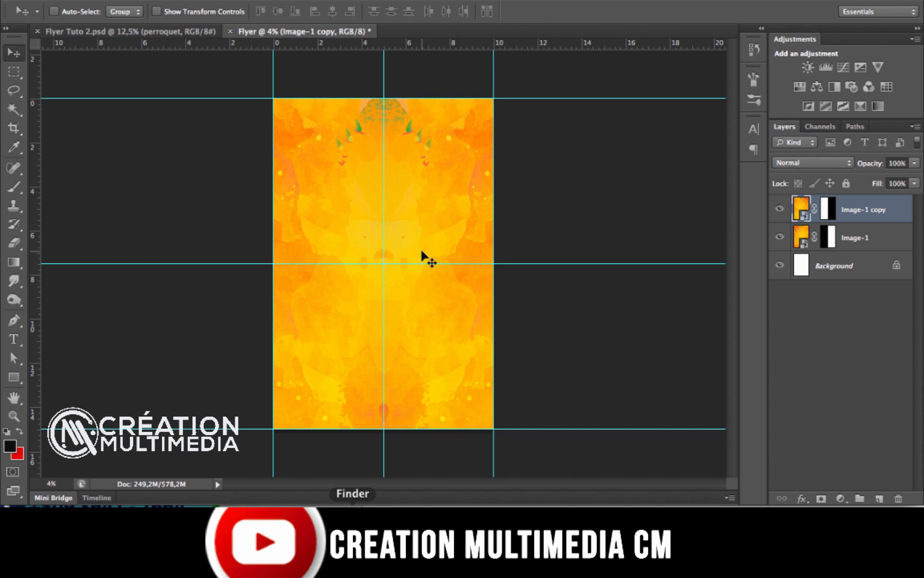
Hide the guides and inspect the centre seam between the two mirrored background halves
key(ctrl+semicolon)
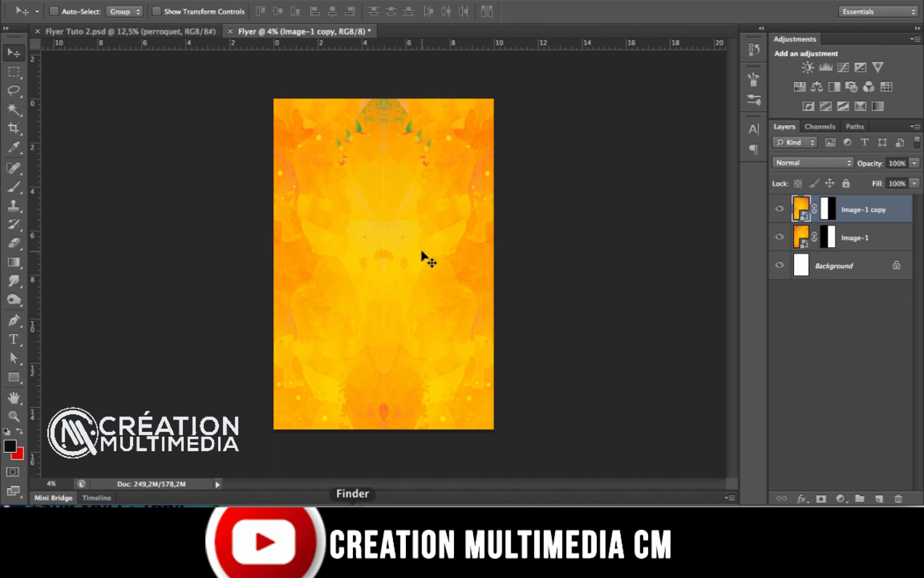
key(ctrl+plus)
key(ctrl+plus)
key(ctrl+plus)
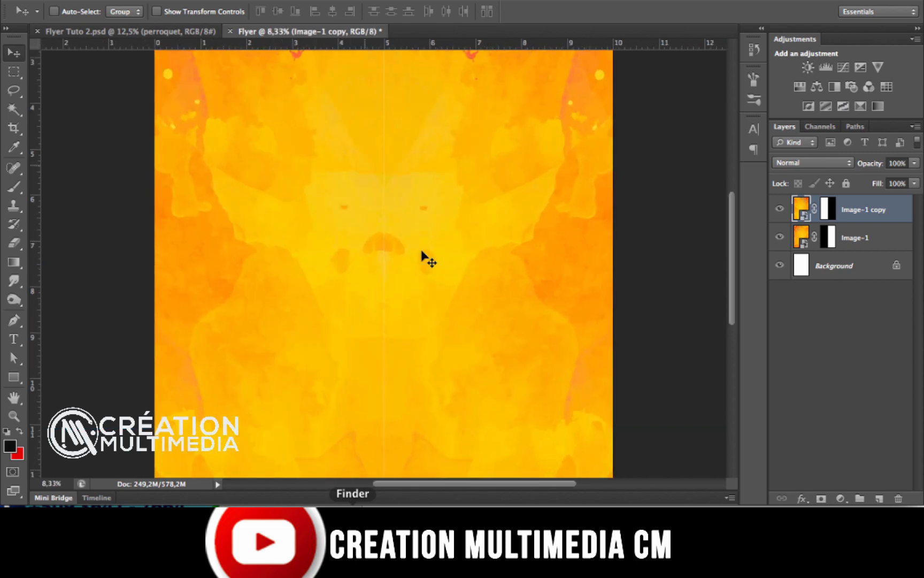
key(ctrl+plus)
scroll(427, 258, up, 8)
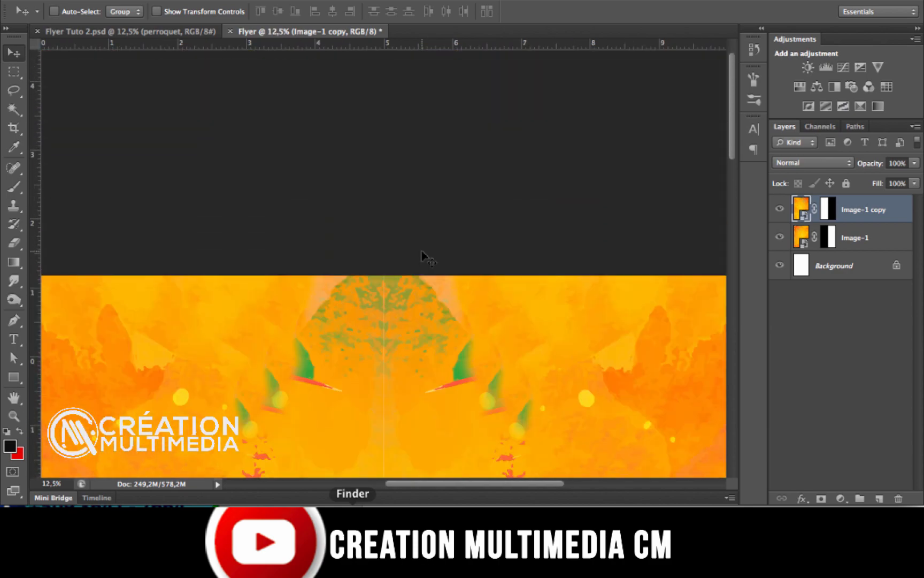
scroll(427, 259, down, 10)
scroll(427, 258, up, 6)
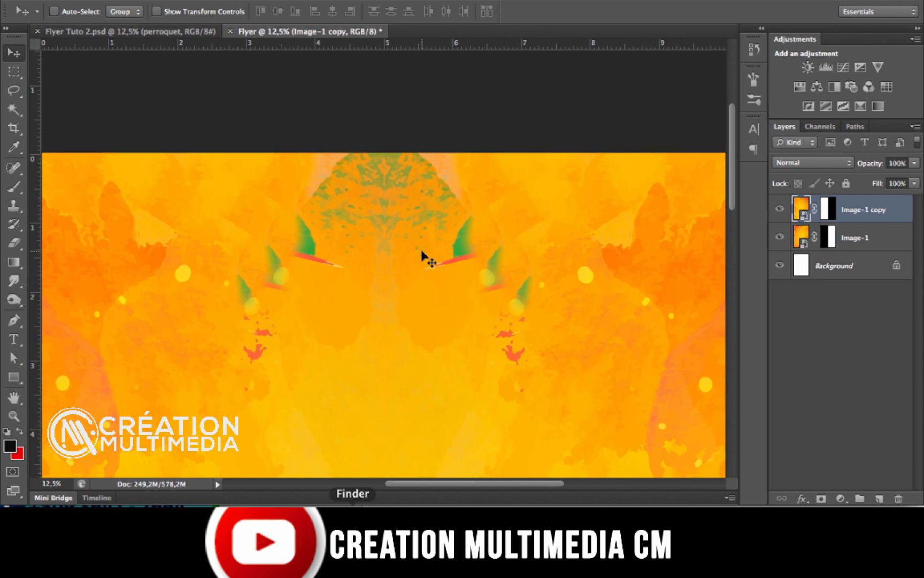
key(ctrl+minus)
scroll(426, 258, down, 8)
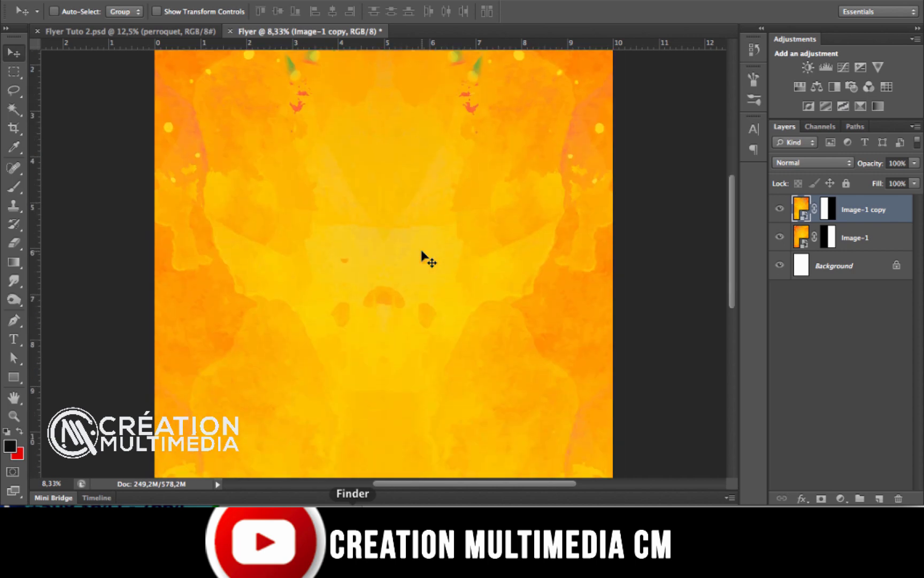
key(ctrl+minus)
scroll(427, 258, down, 1)
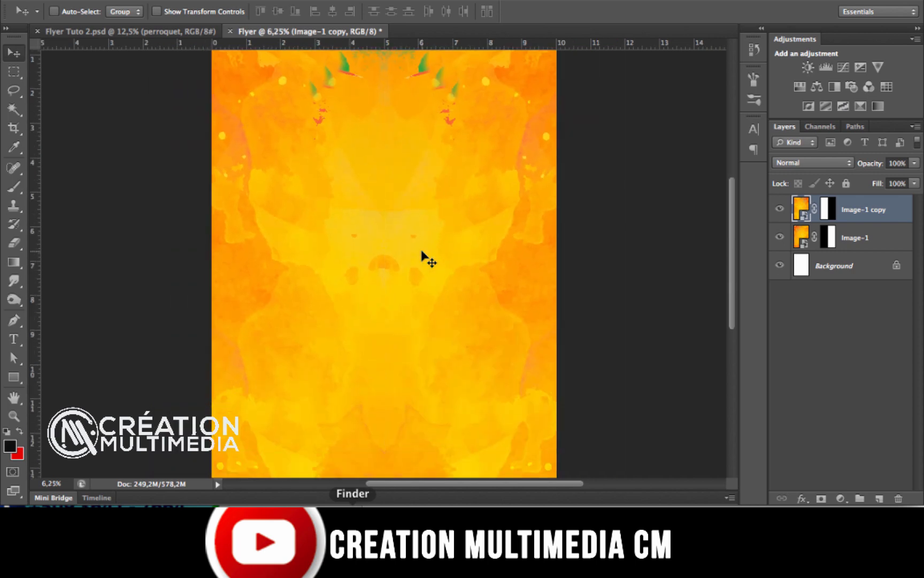
key(ctrl+minus)
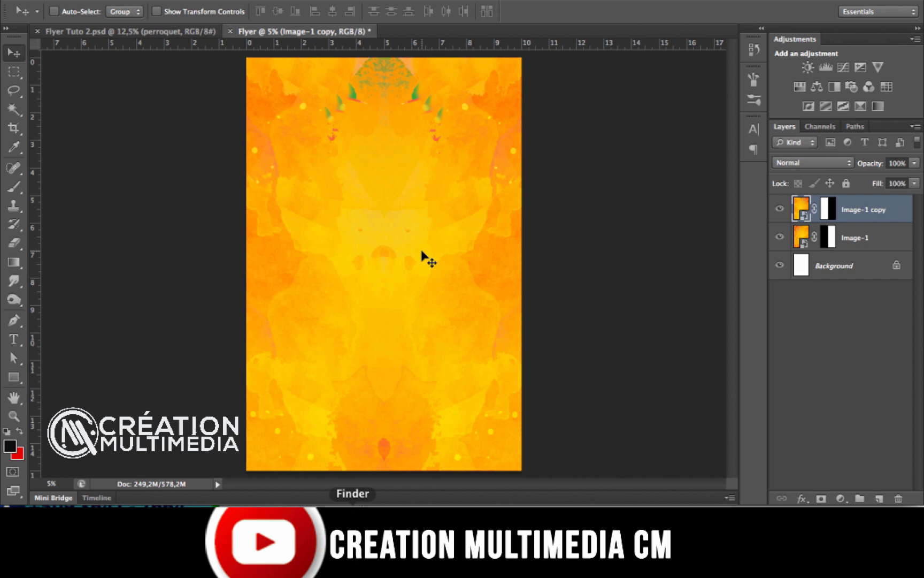
Check the finished design in Flyer Tuto 2.psd, and add a new empty layer above Image-1 copy in the Flyer document
click(161, 36)
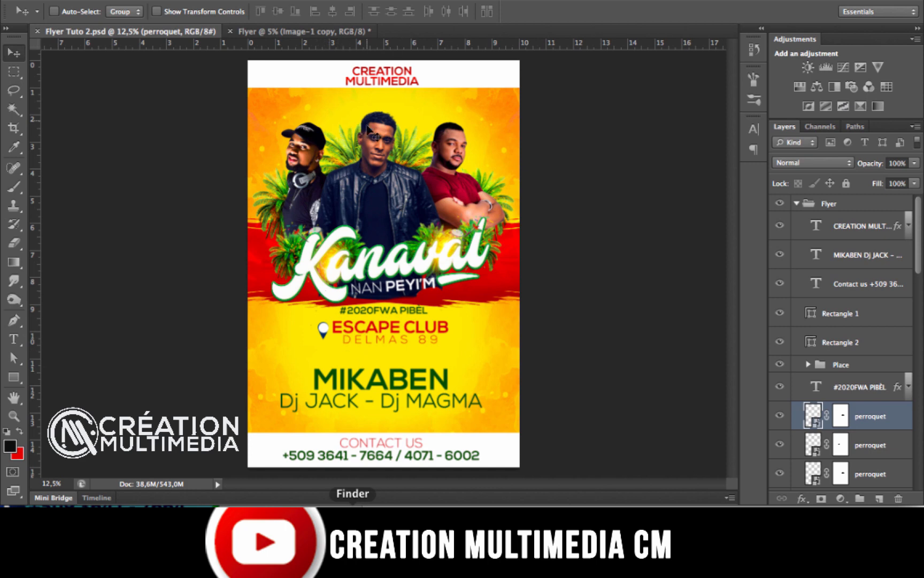
click(296, 32)
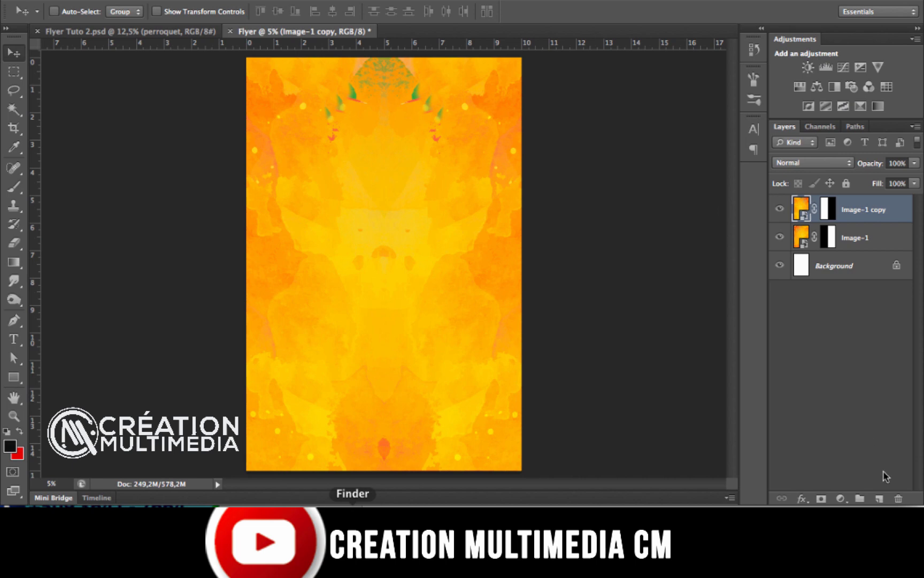
click(878, 498)
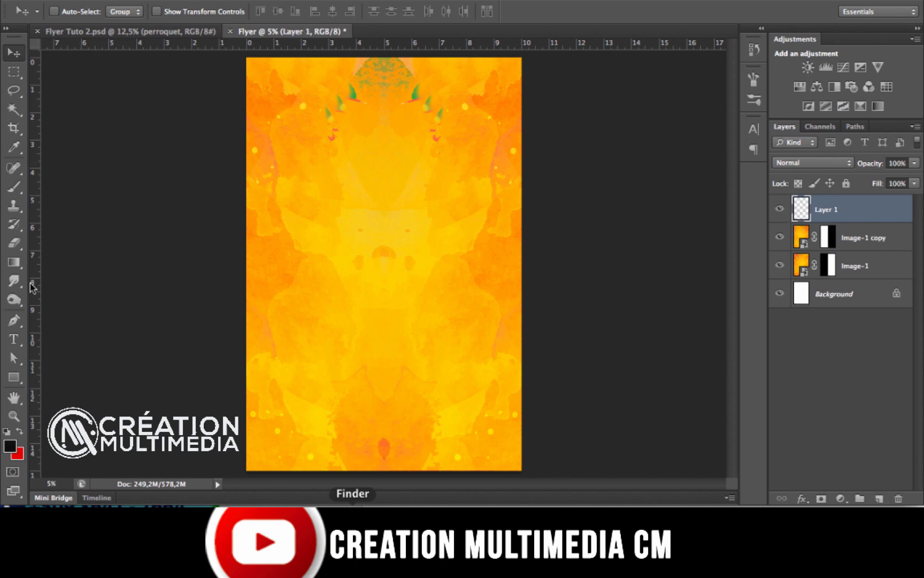
Set up the Brush tool with a soft round tip of 3342 px at 0% hardness
click(13, 188)
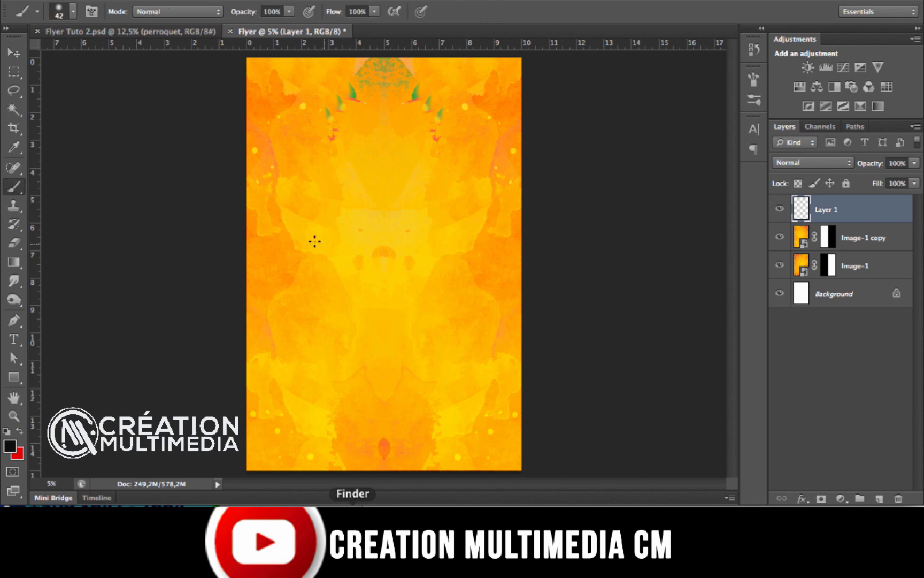
click(68, 14)
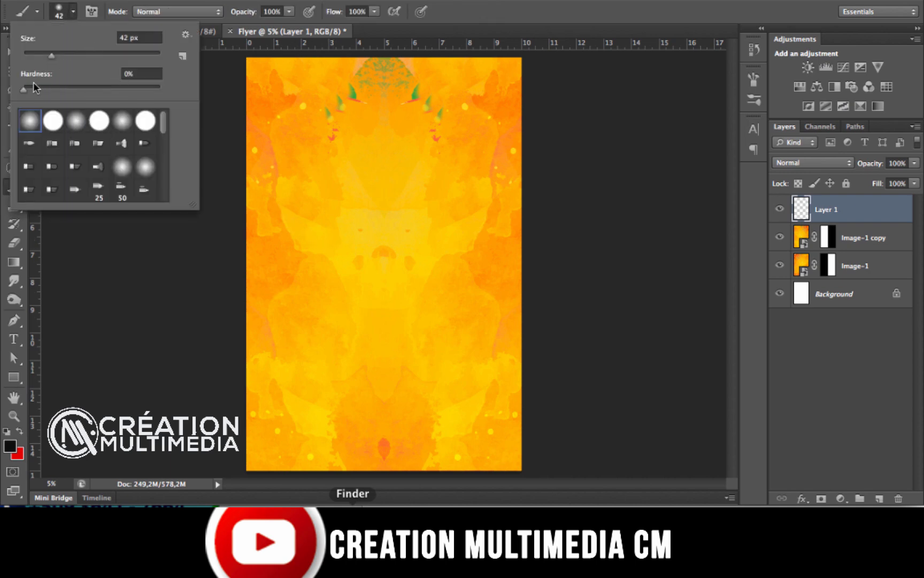
drag(54, 55, 121, 69)
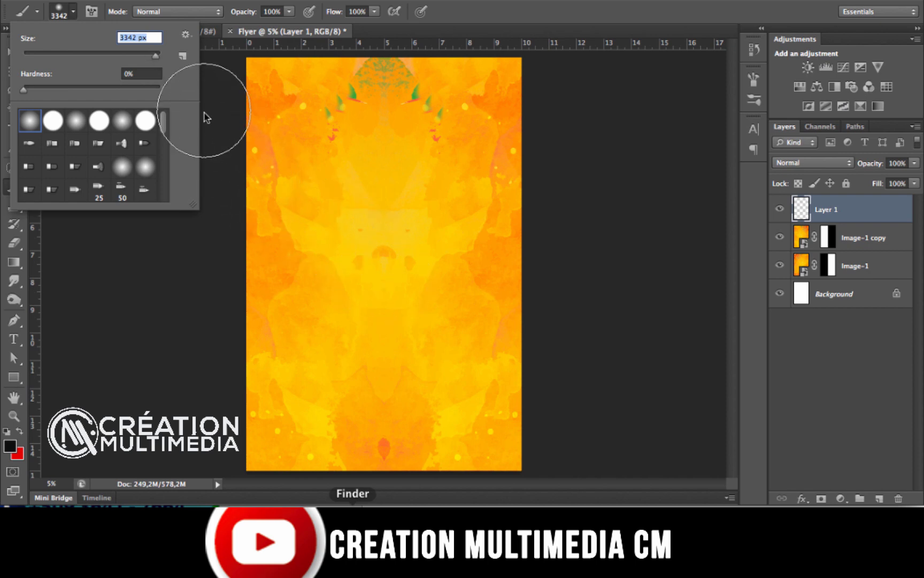
key(Return)
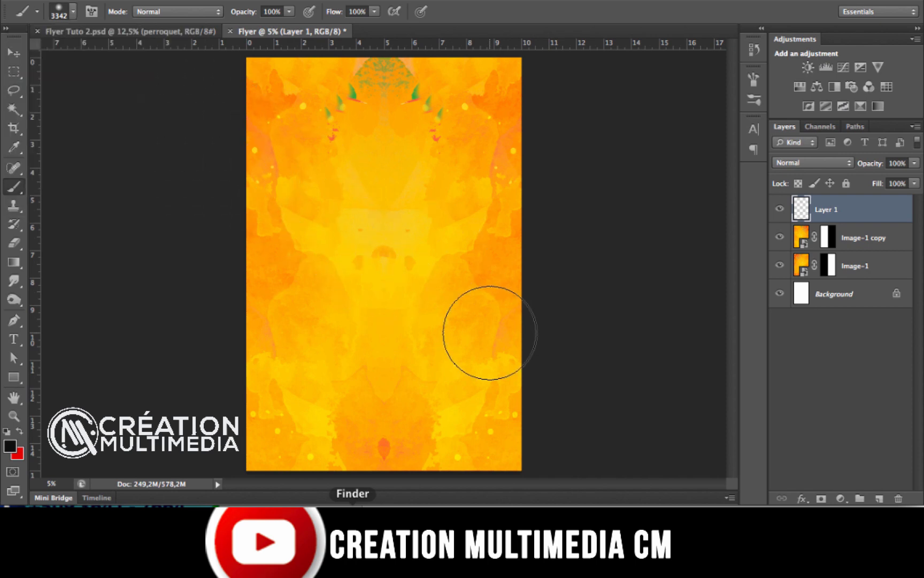
Set the foreground colour to the golden yellow ffc000
click(9, 445)
click(728, 275)
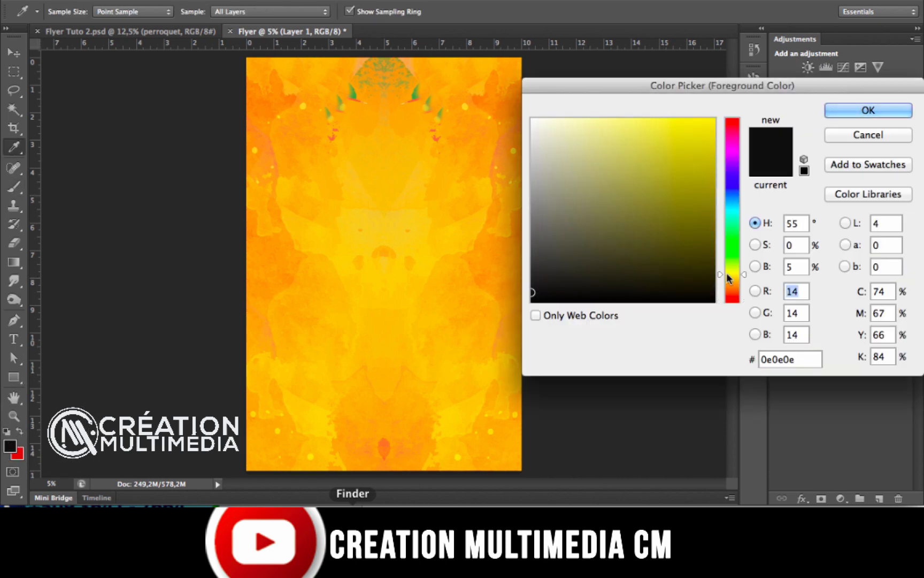
drag(728, 276, 735, 282)
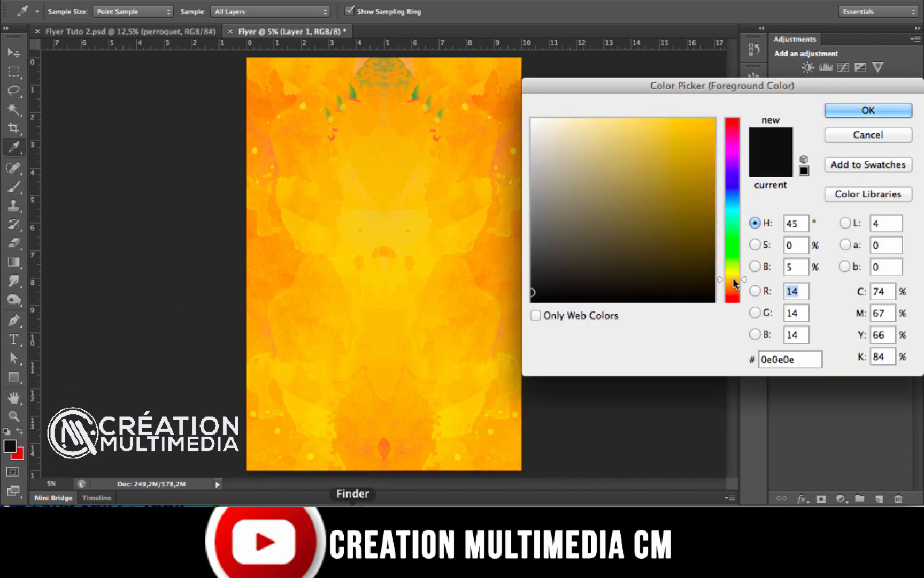
drag(691, 172, 715, 118)
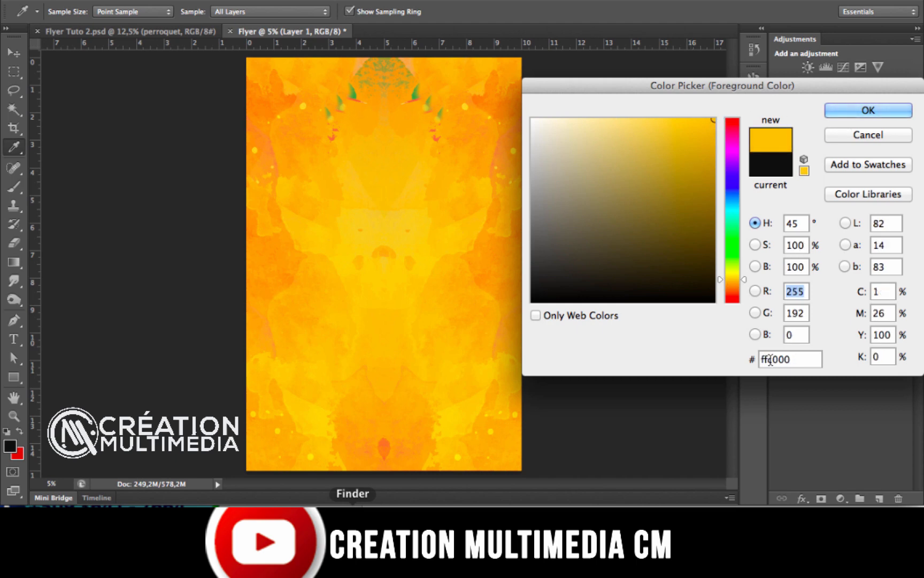
click(846, 111)
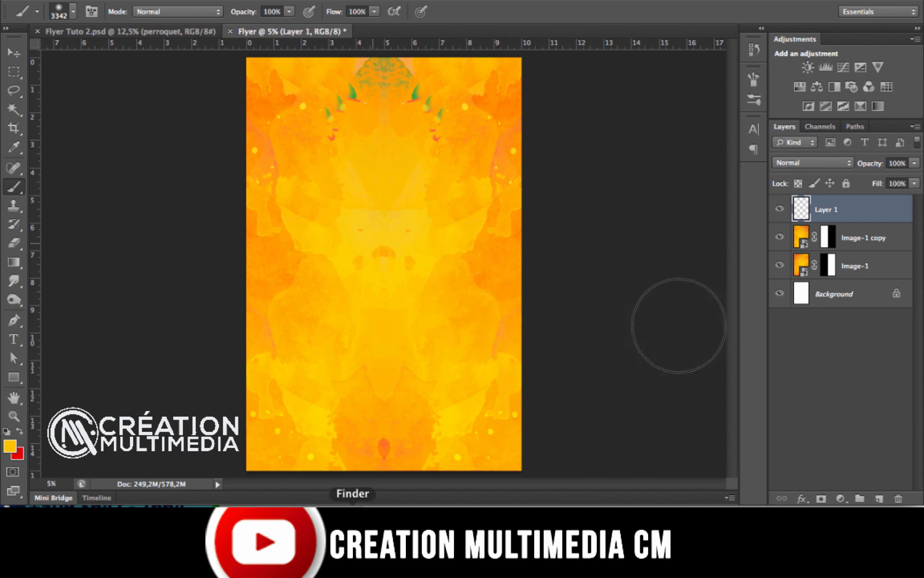
Paint a soft yellow spot on Layer 1 over the upper middle of the page to cover the centre seam
mouse_move(390, 503)
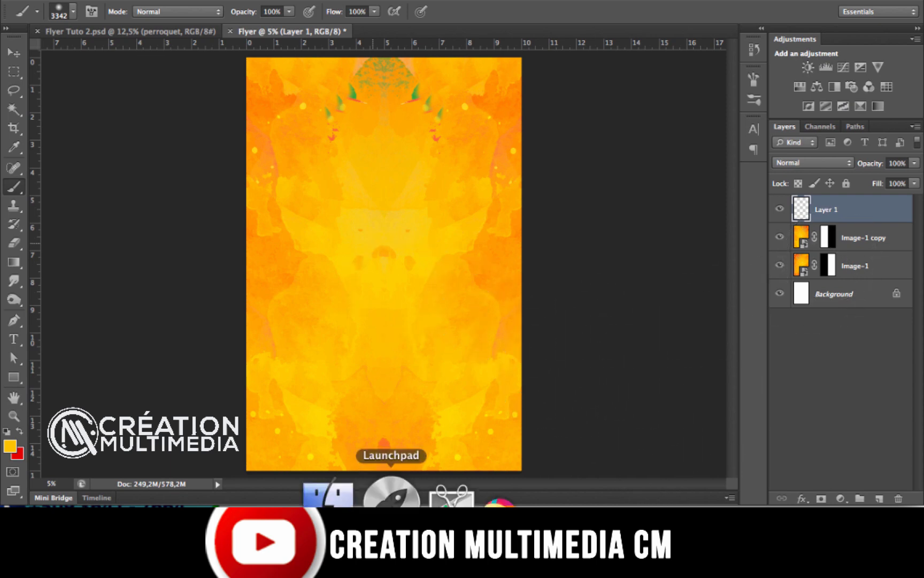
click(391, 333)
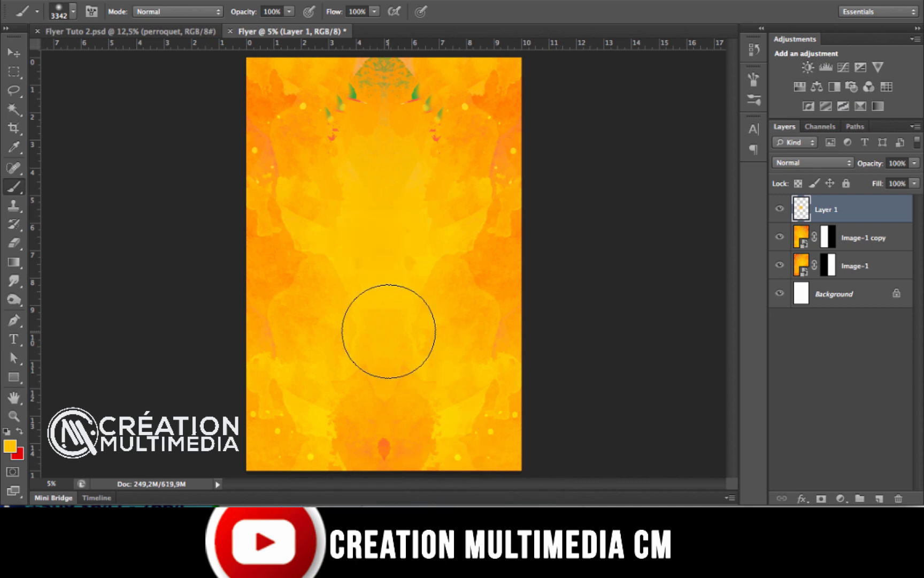
click(387, 230)
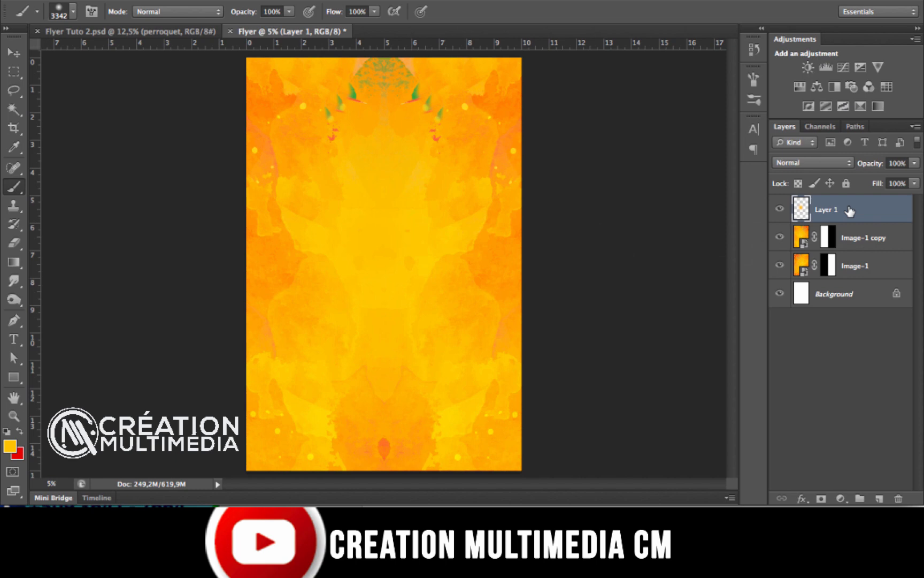
Enlarge the yellow spot on Layer 1 from its centre to about 243% and check how it blends into the background
key(ctrl+t)
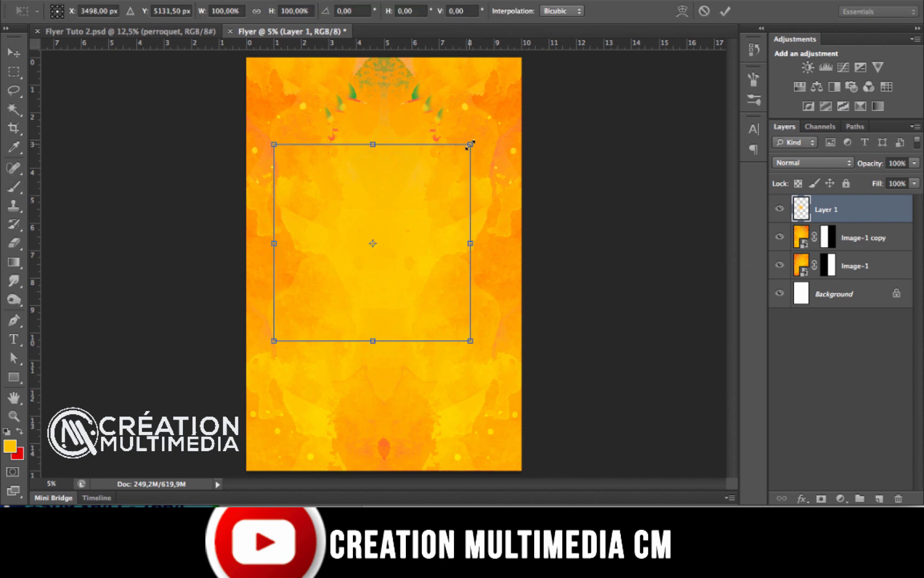
drag(475, 137, 610, 6)
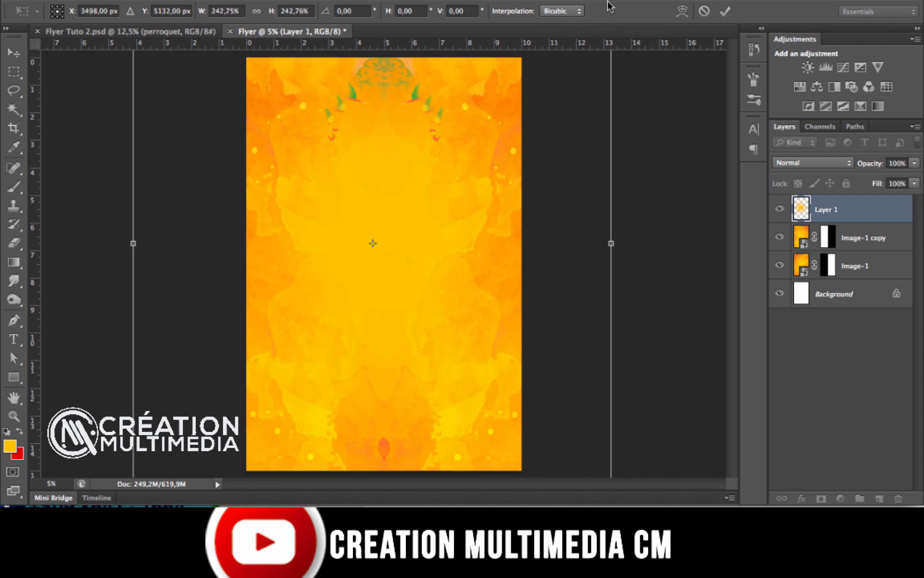
key(b)
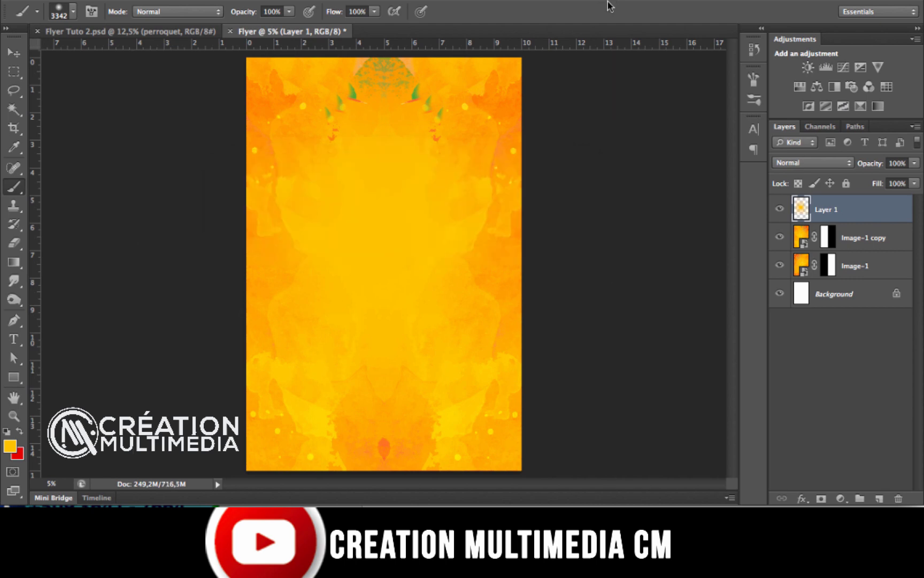
key(super+minus)
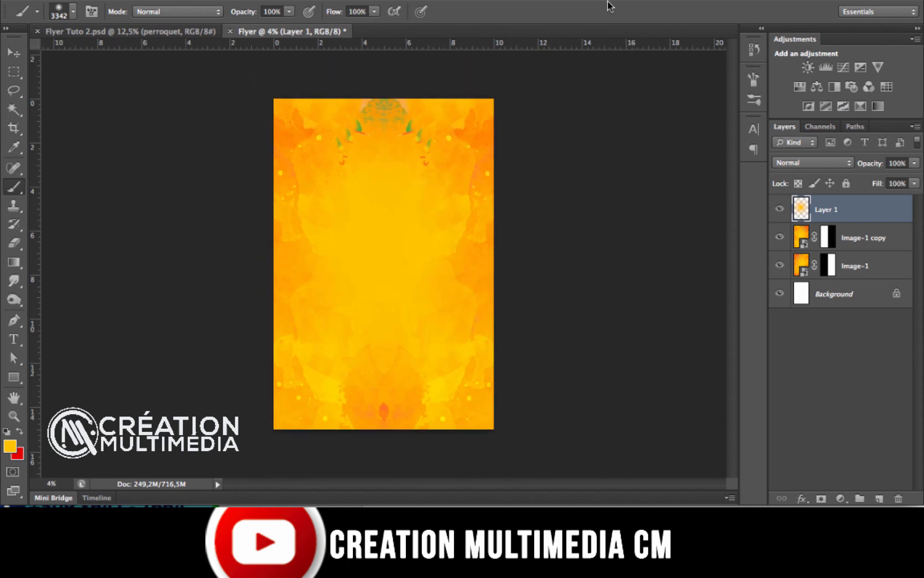
key(super+plus)
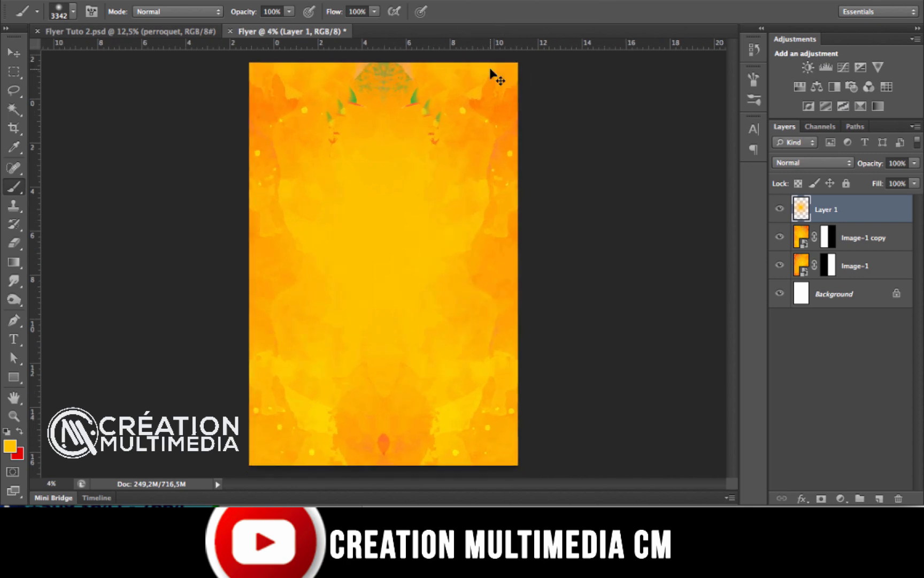
key(super+plus)
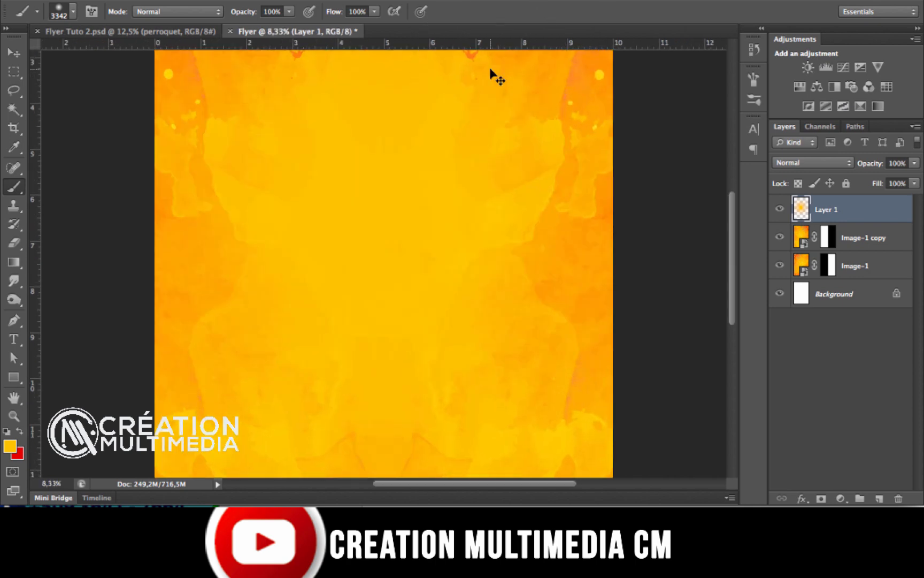
key(super+minus)
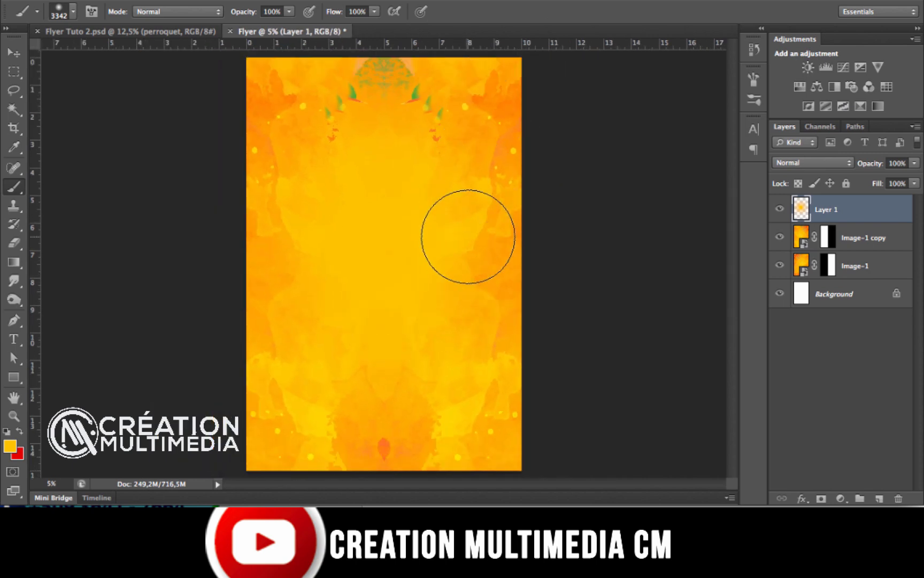
Duplicate Layer 1 and move the copy up over the green details at the page's upper edge
key(v)
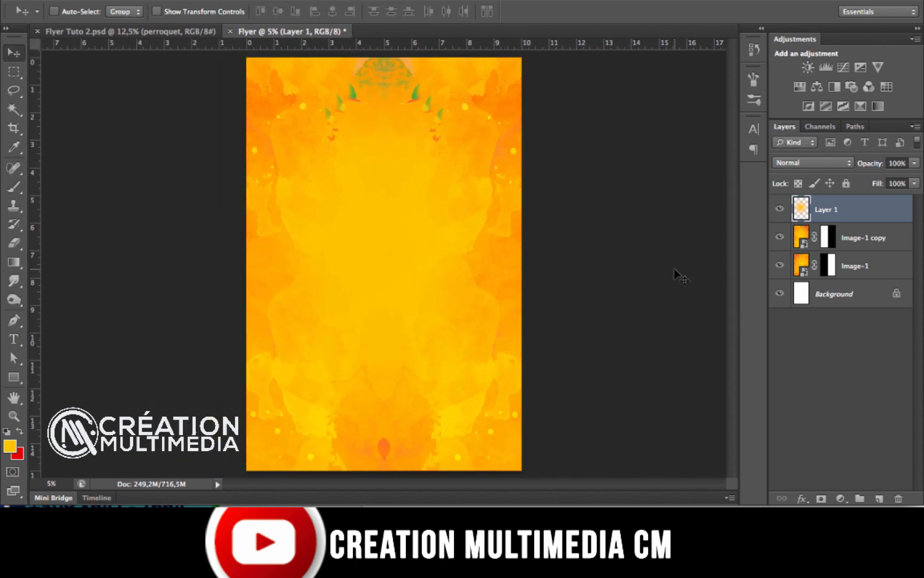
key(super+j)
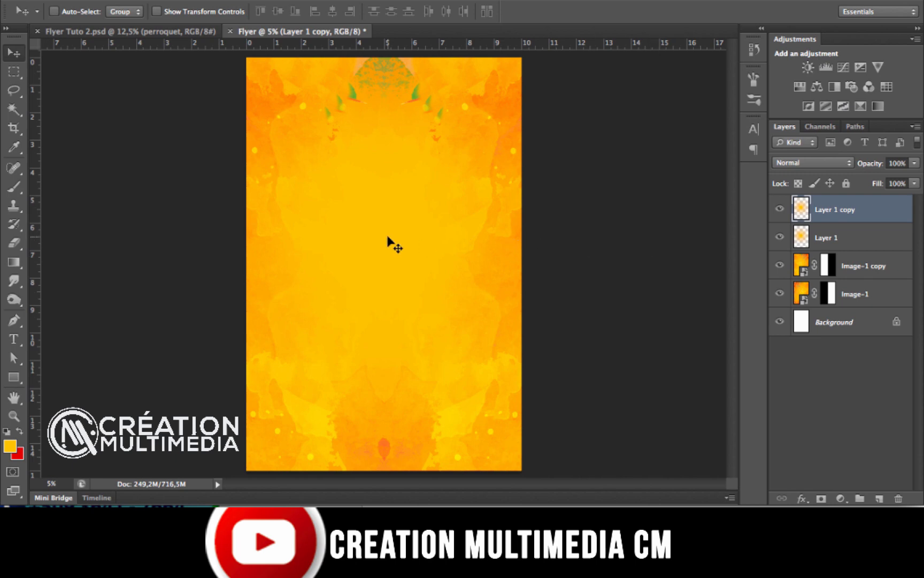
drag(388, 237, 382, 99)
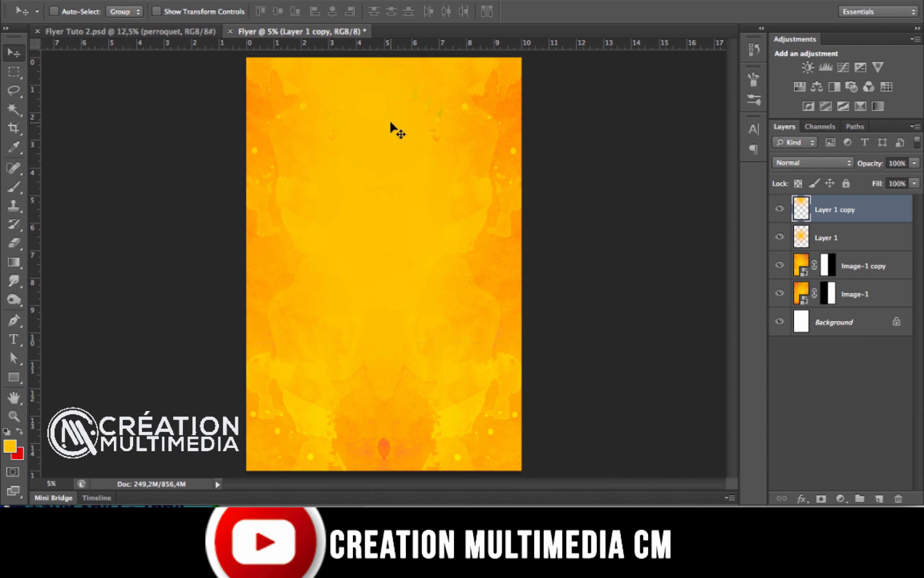
Reposition Layer 1 copy at X 3818 px and Y 1600 px so it sits centred across the page
key(ctrl+t)
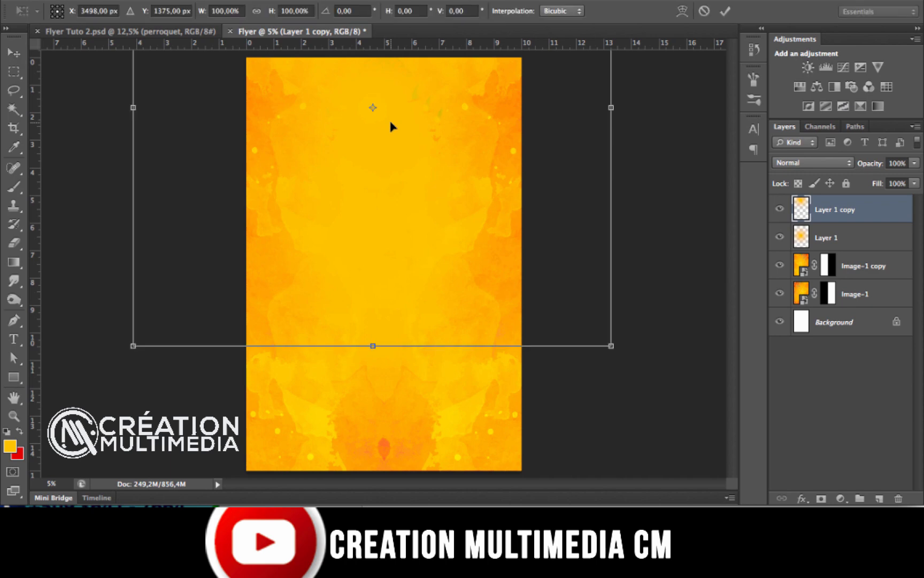
key(ctrl+minus)
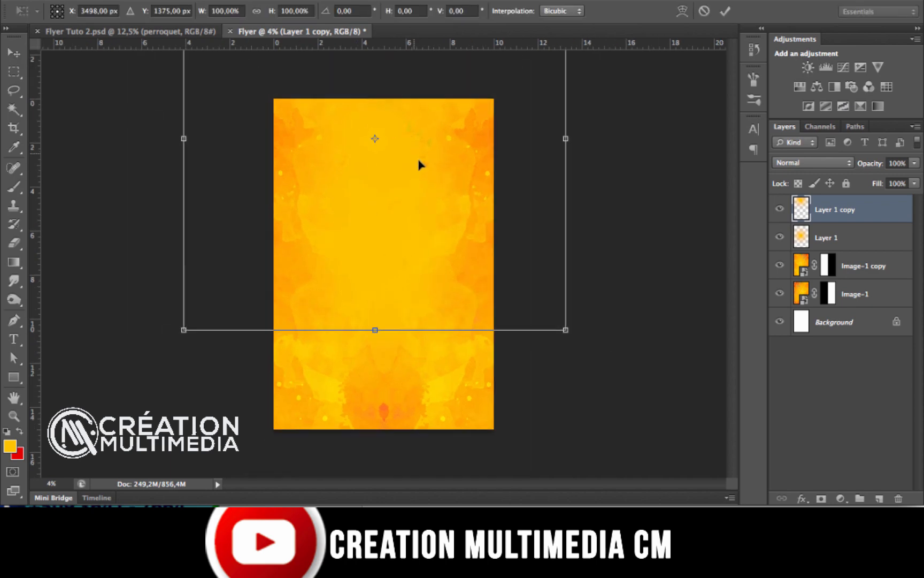
mouse_move(421, 163)
mouse_down()
mouse_move(426, 169)
mouse_move(422, 156)
mouse_up()
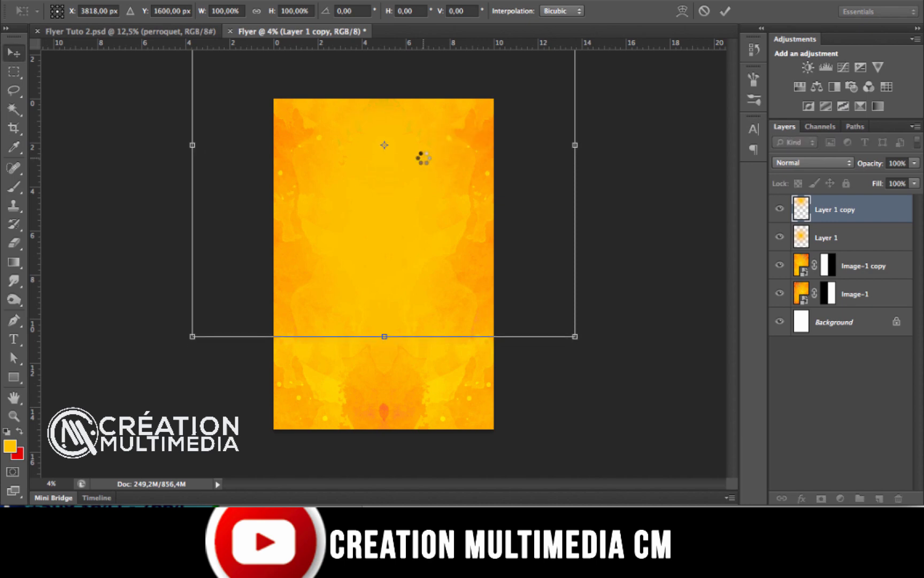
key(Return)
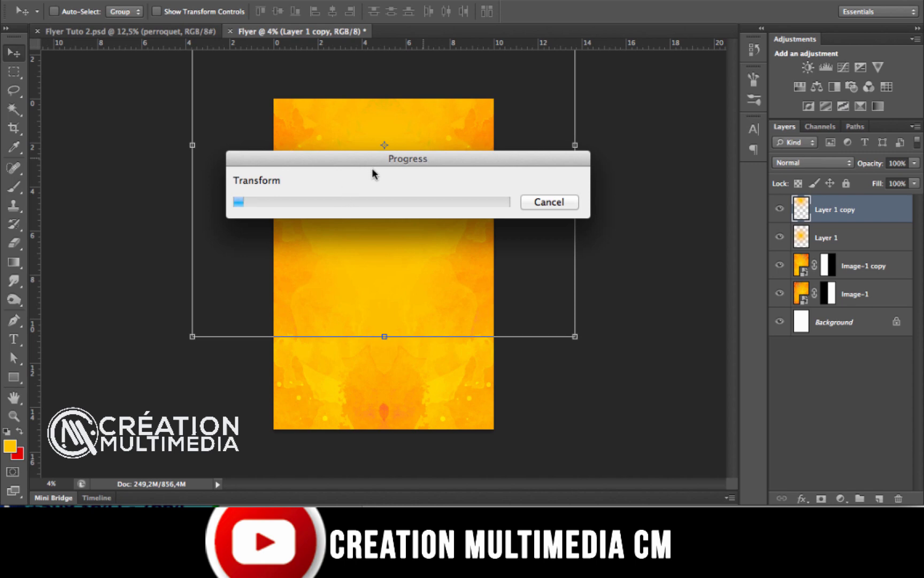
Duplicate the upper yellow spot twice, move the newest copy down over the page's lower centre, and duplicate it there once more
mouse_move(405, 503)
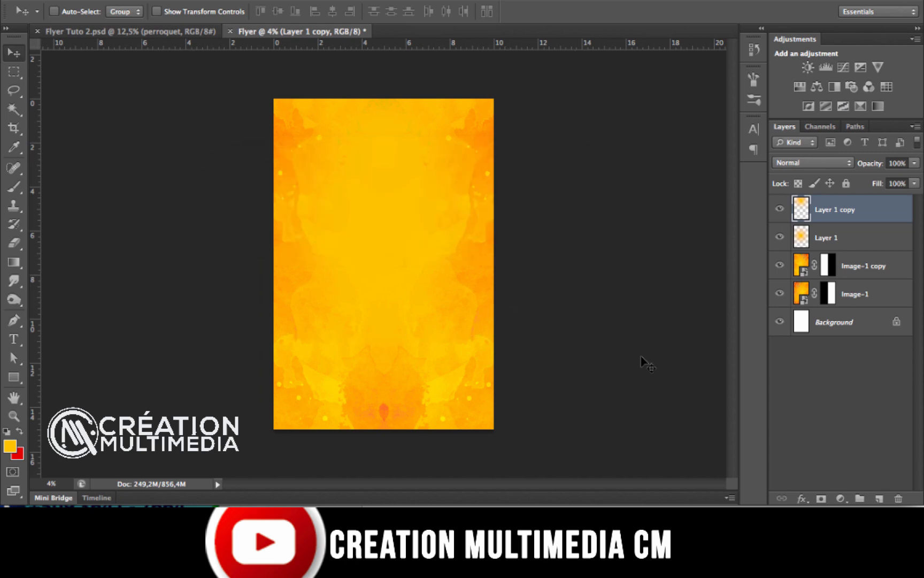
key(ctrl+j)
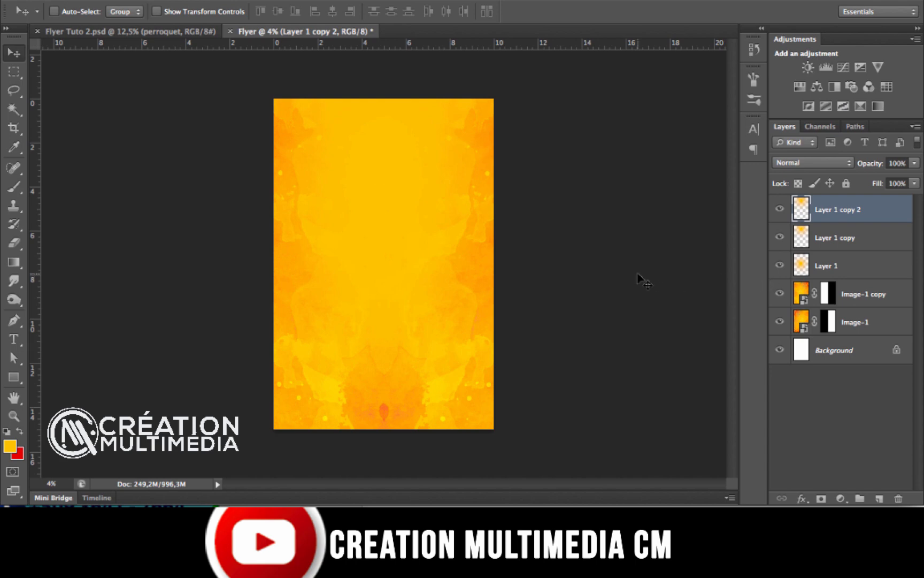
key(ctrl+j)
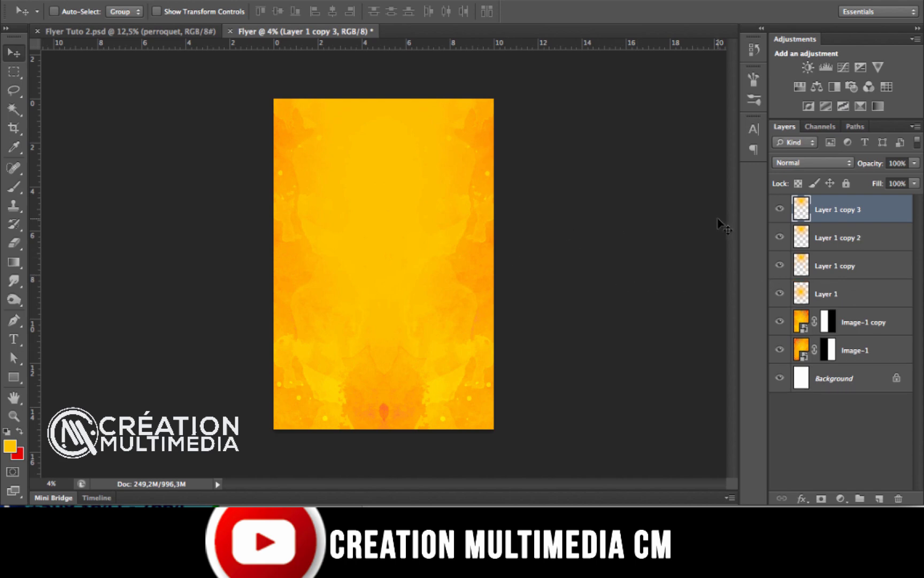
drag(433, 148, 413, 336)
key(ctrl+j)
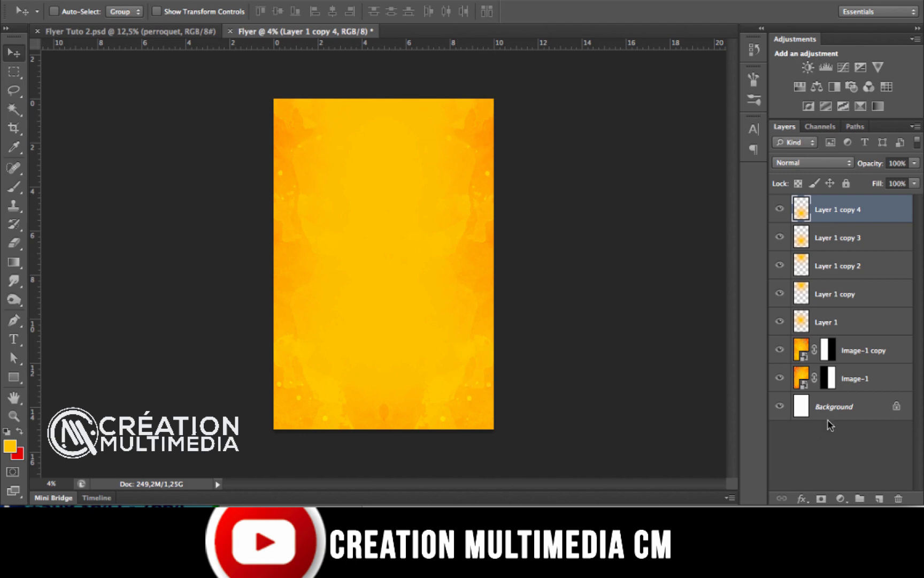
Group all layers from Image-1 up to Layer 1 copy 4 and rename the group BG
click(850, 392)
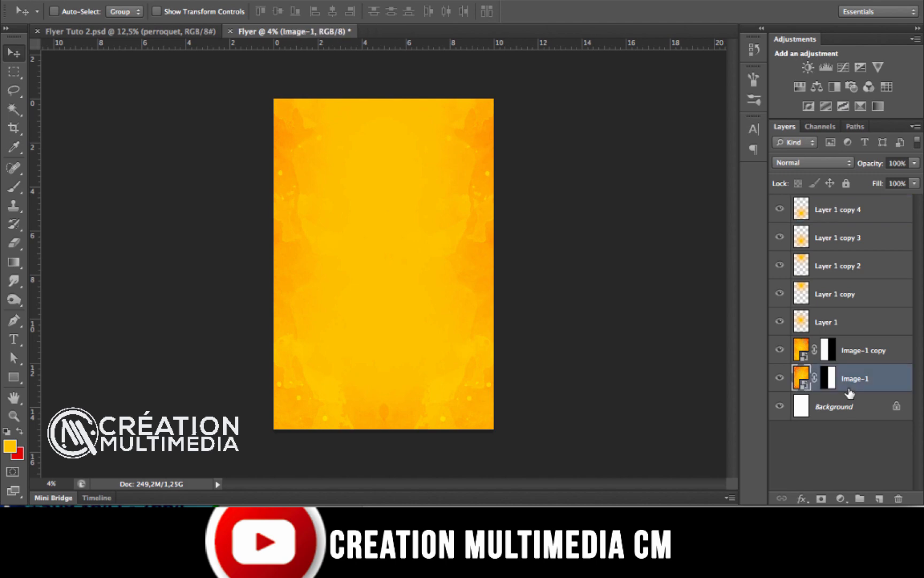
shift+click(866, 214)
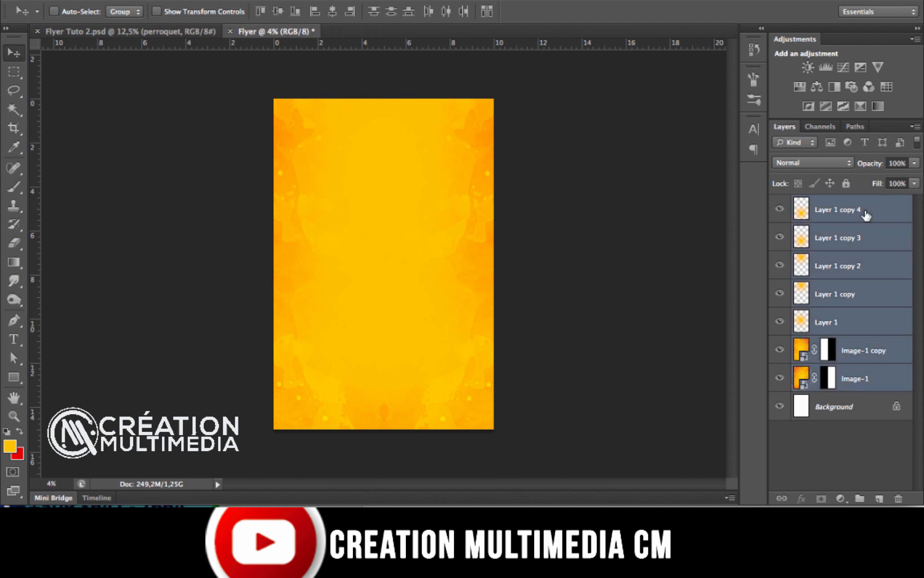
key(ctrl+g)
double_click(835, 203)
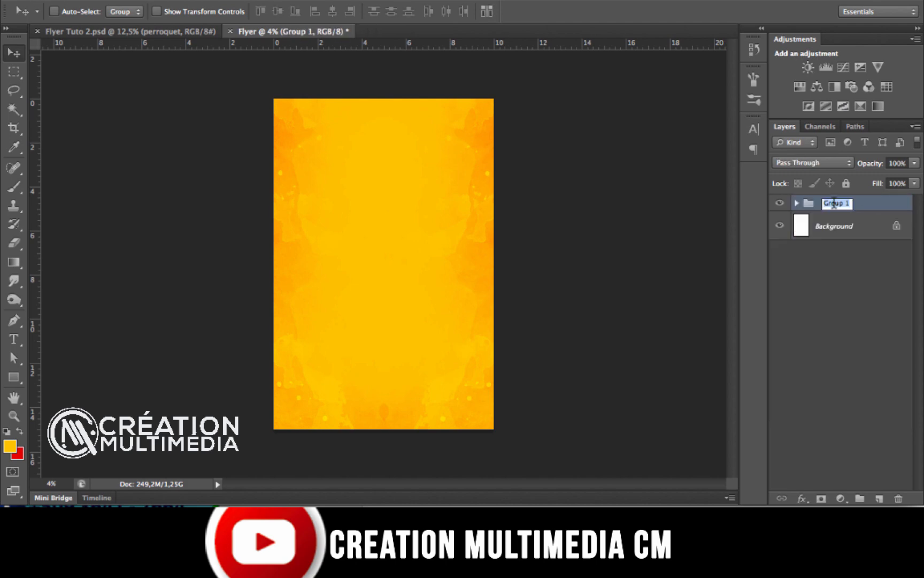
text(BG)
key(Return)
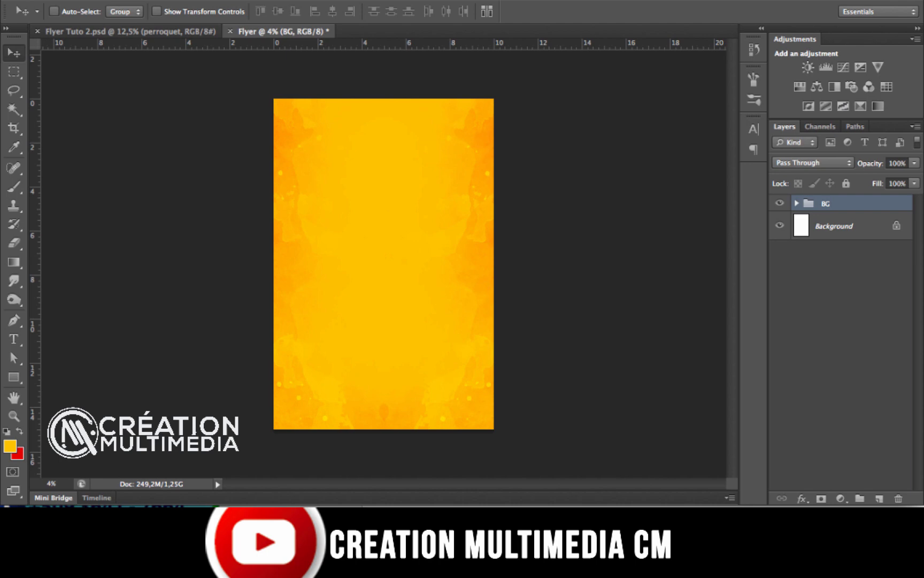
Show the guides and draw a white rectangle of about 7620 × 749 px across the page's upper edge, following the finished flyer
click(164, 32)
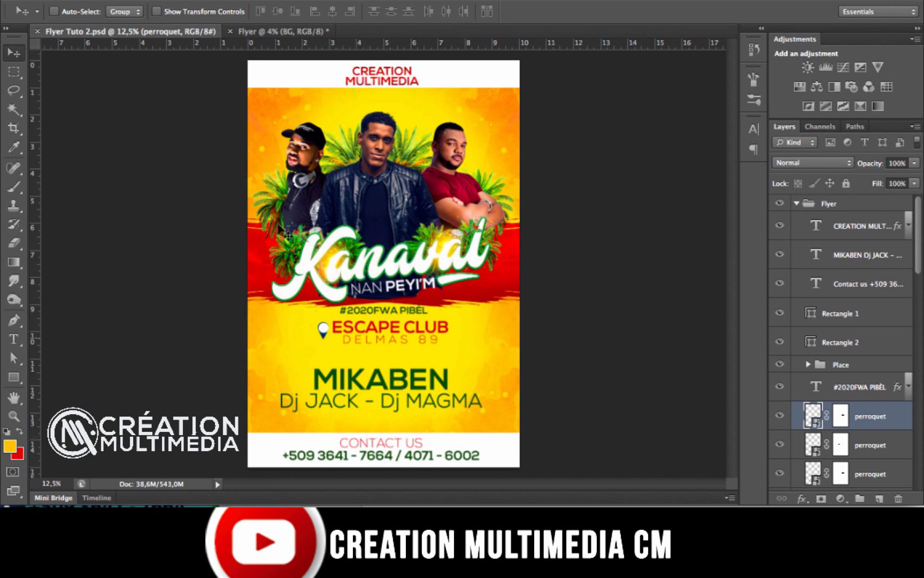
click(267, 31)
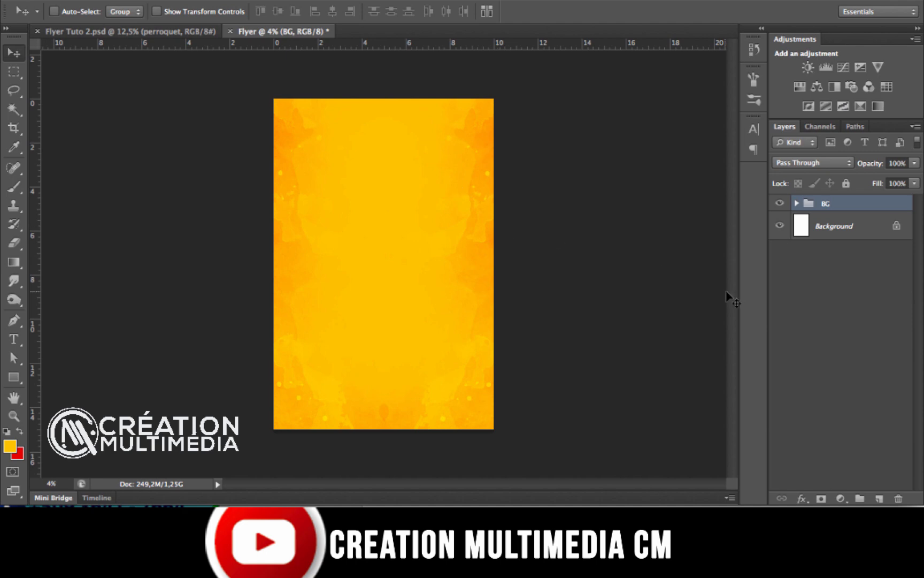
click(16, 376)
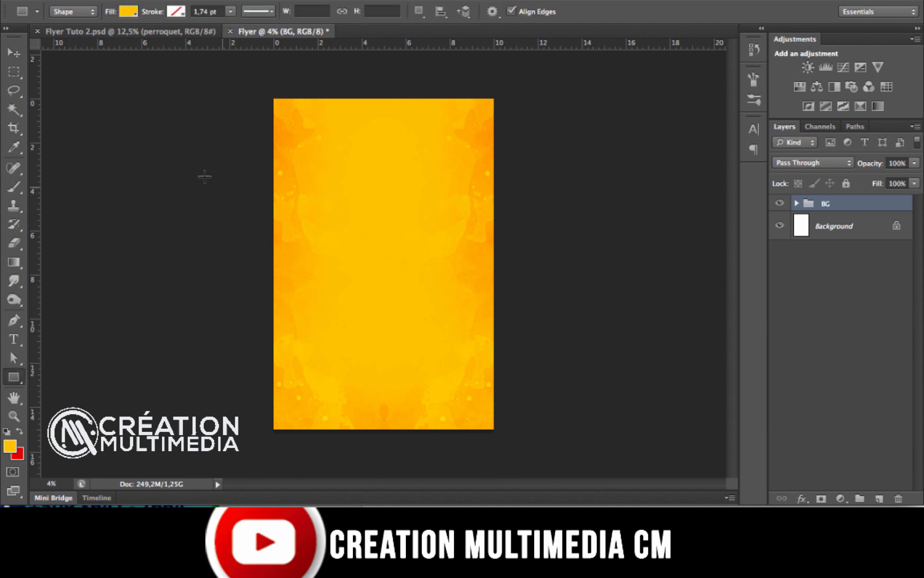
click(128, 13)
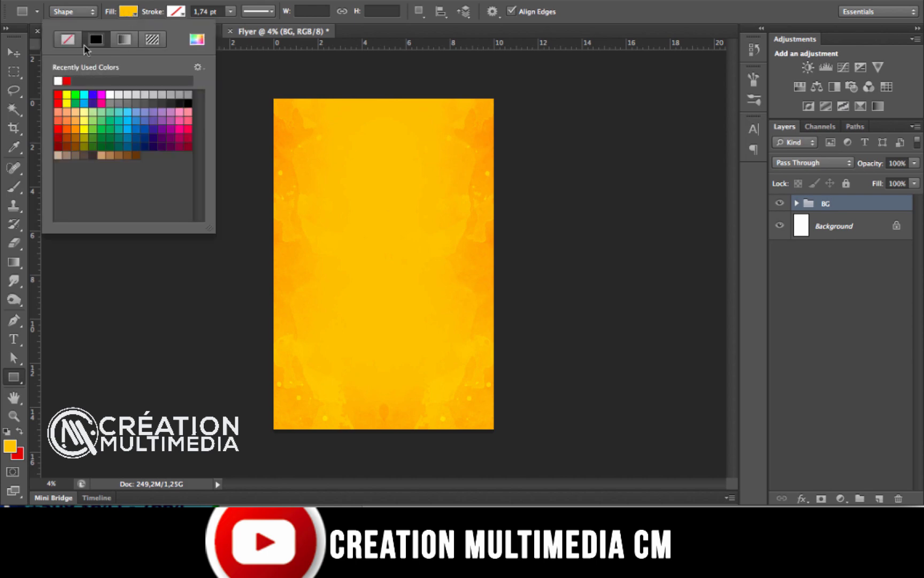
click(59, 79)
key(Return)
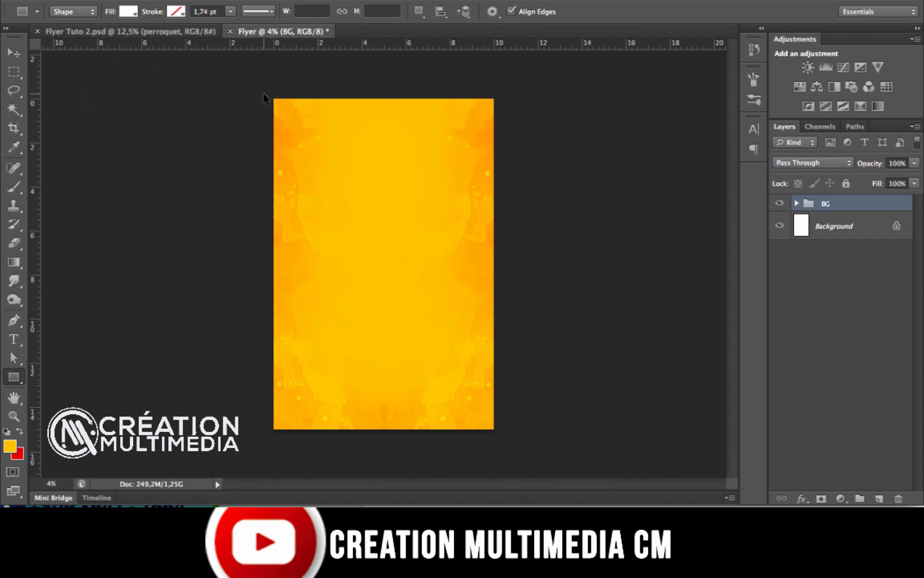
key(ctrl+g)
key(ctrl+z)
key(ctrl+semicolon)
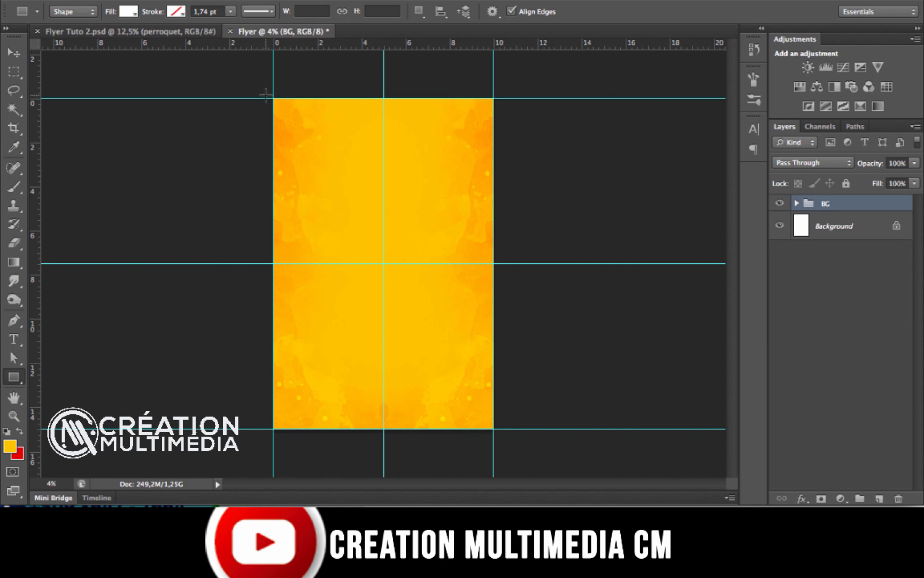
drag(273, 99, 499, 120)
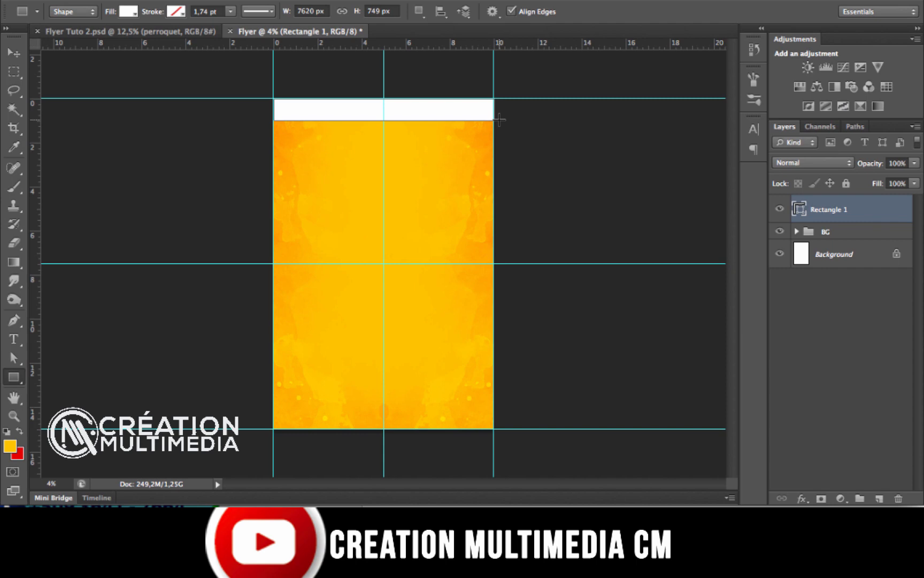
Rename the white rectangle's layer as Top
double_click(826, 204)
double_click(826, 208)
text(Top)
key(Right)
key(Right)
key(BackSpace)
key(BackSpace)
key(Return)
Place a duplicate of the Top rectangle along the page's lower edge and rename its layer Bottom
key(ctrl+j)
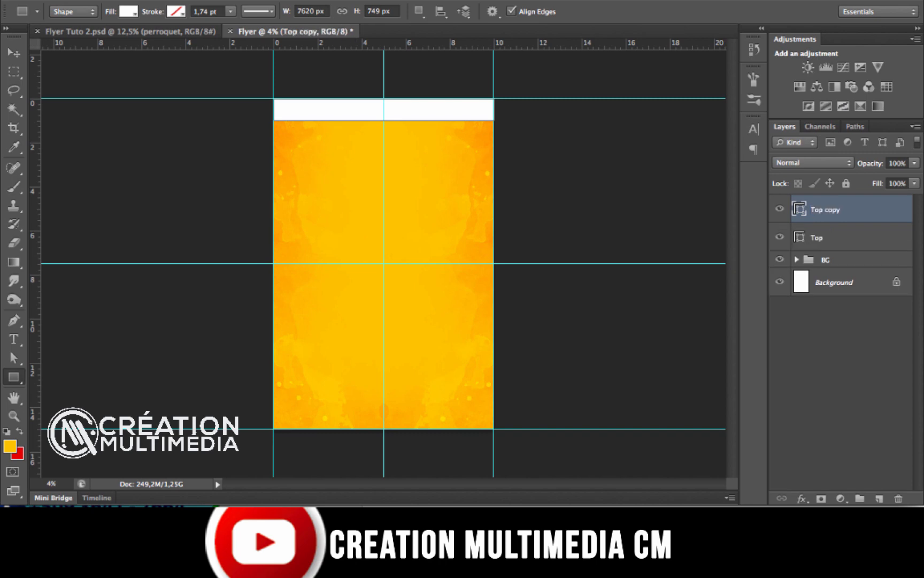
key(v)
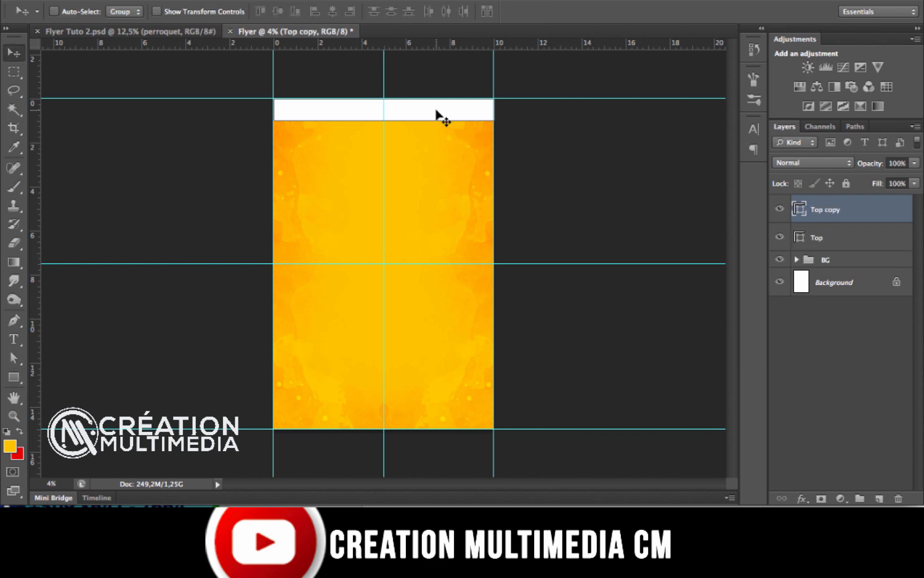
drag(425, 110, 422, 421)
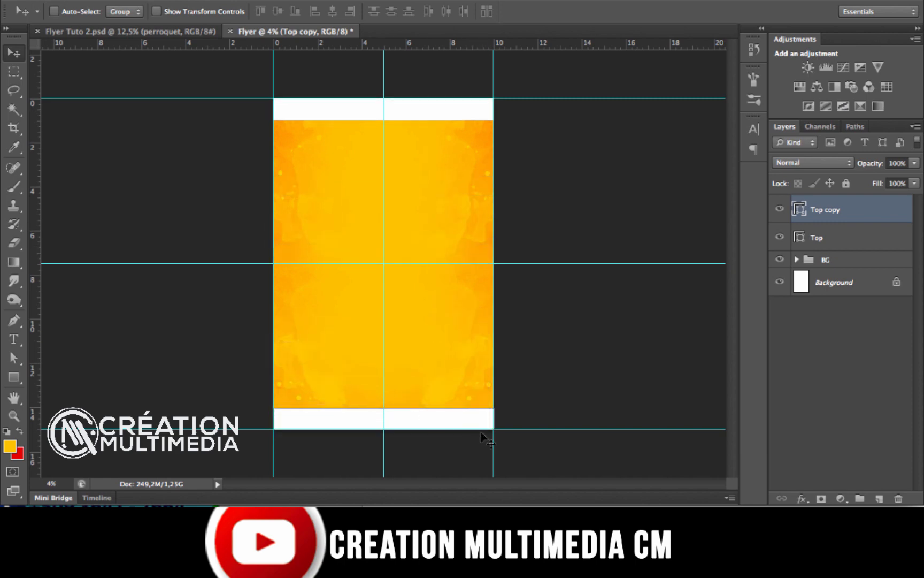
double_click(824, 210)
text(Bottom)
key(Return)
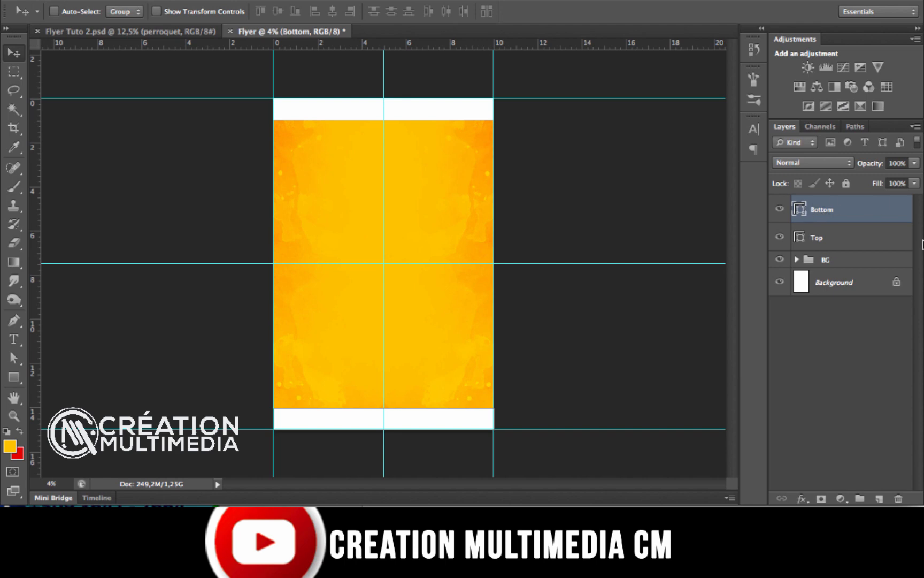
Place Image-2.png from Finder's Image-Tuto-Flyer folder at the page centre, above the Top layer, and hide the guides
click(884, 246)
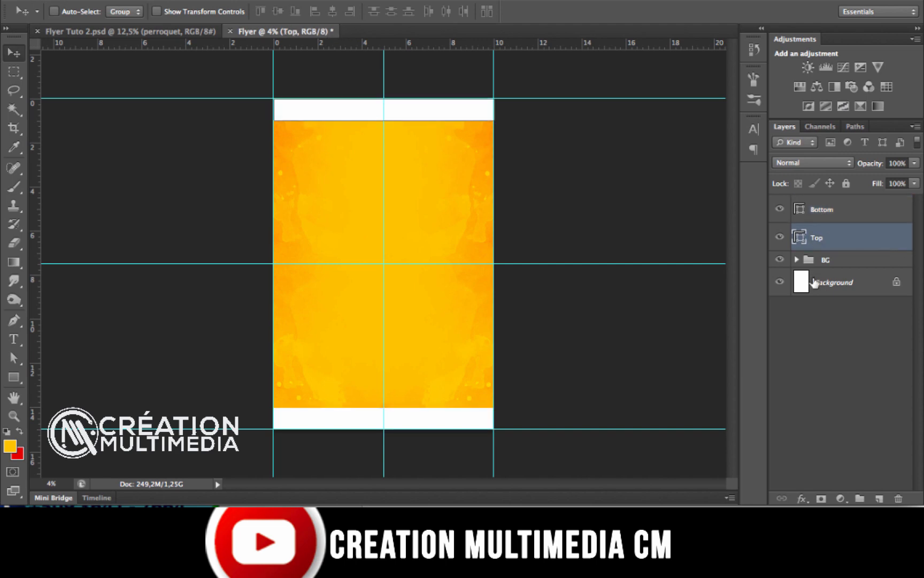
key(ctrl+semicolon)
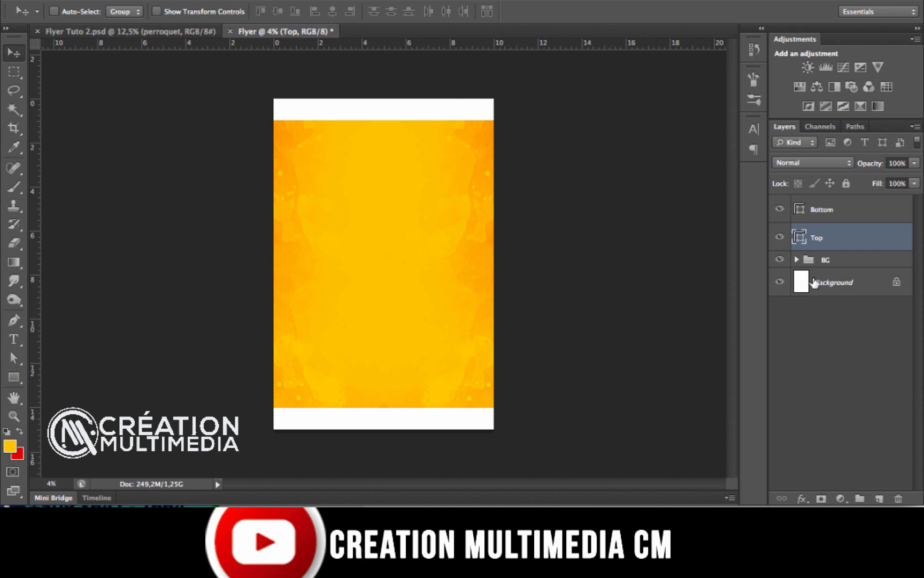
key(ctrl+semicolon)
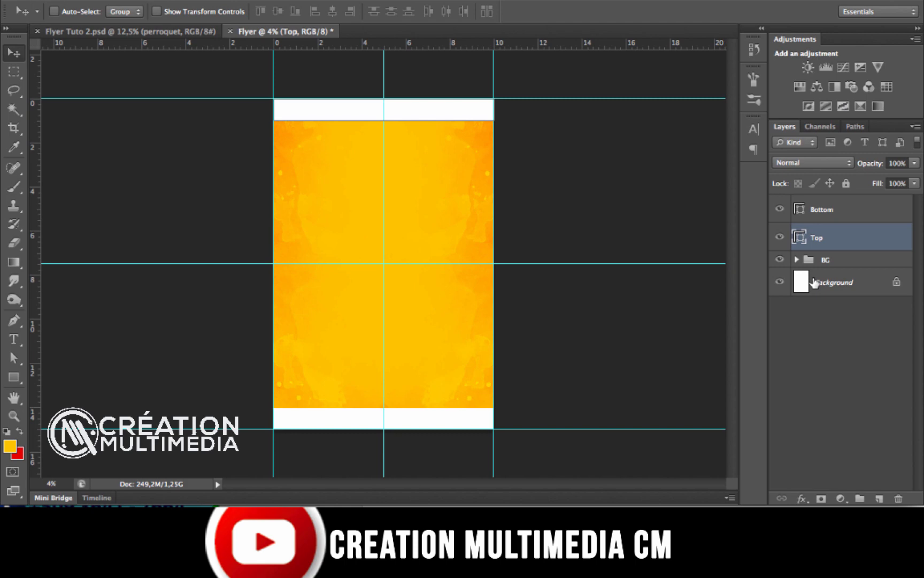
click(195, 32)
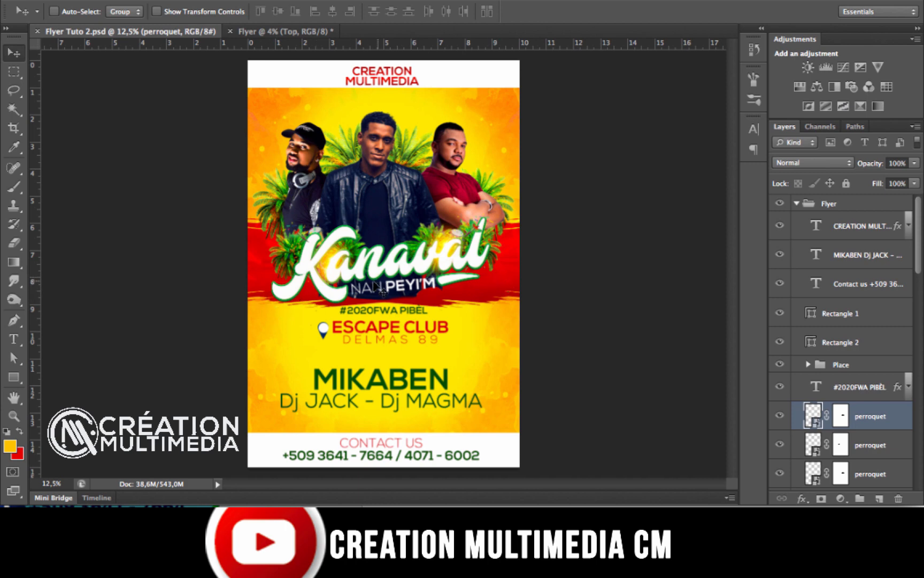
click(268, 33)
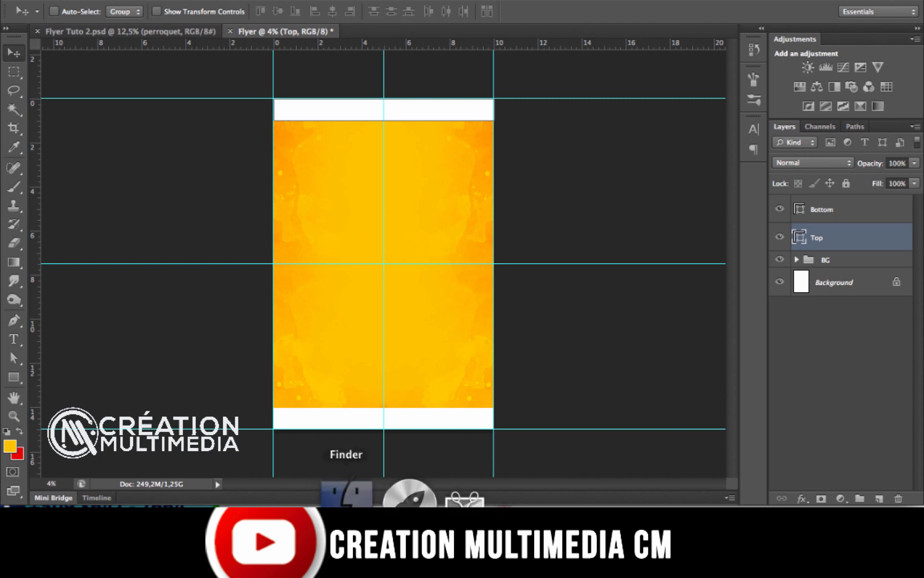
click(347, 490)
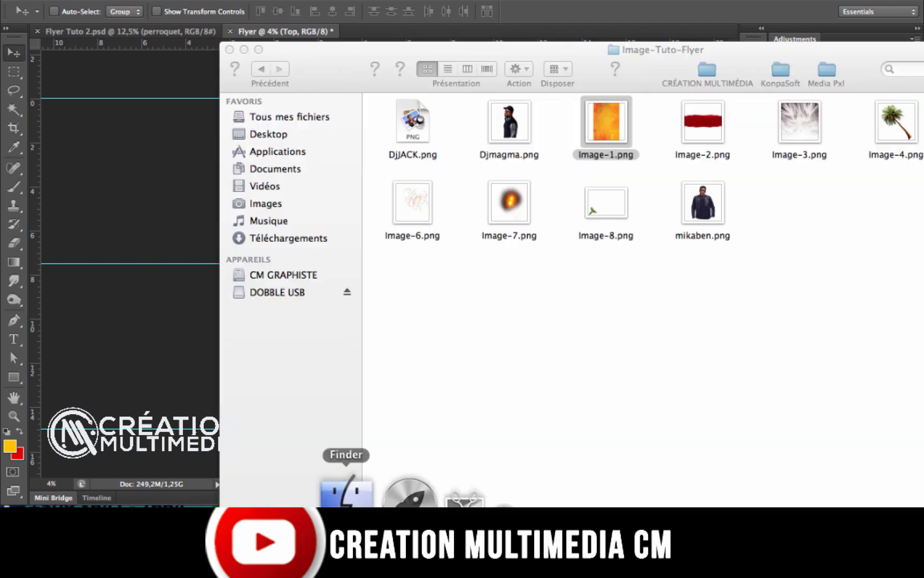
click(700, 136)
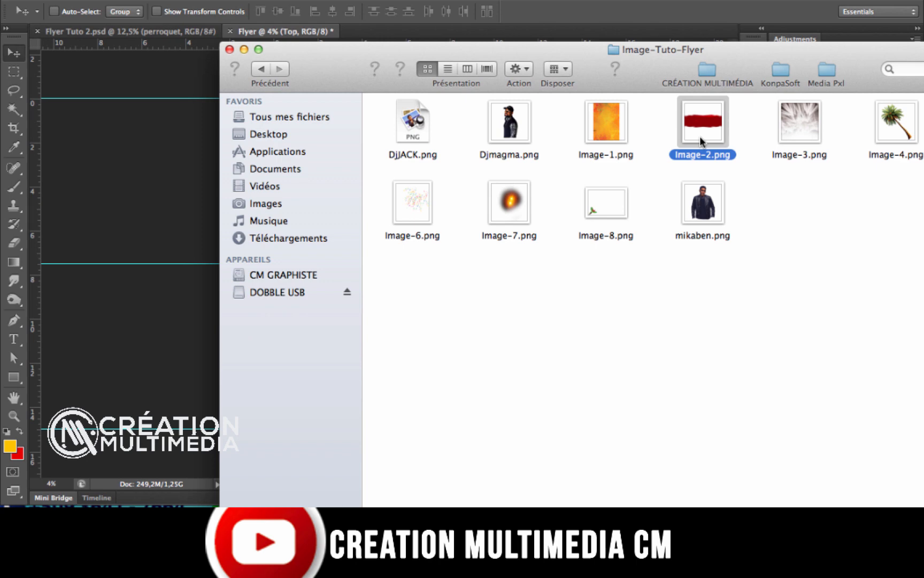
drag(700, 136, 165, 238)
drag(693, 138, 124, 223)
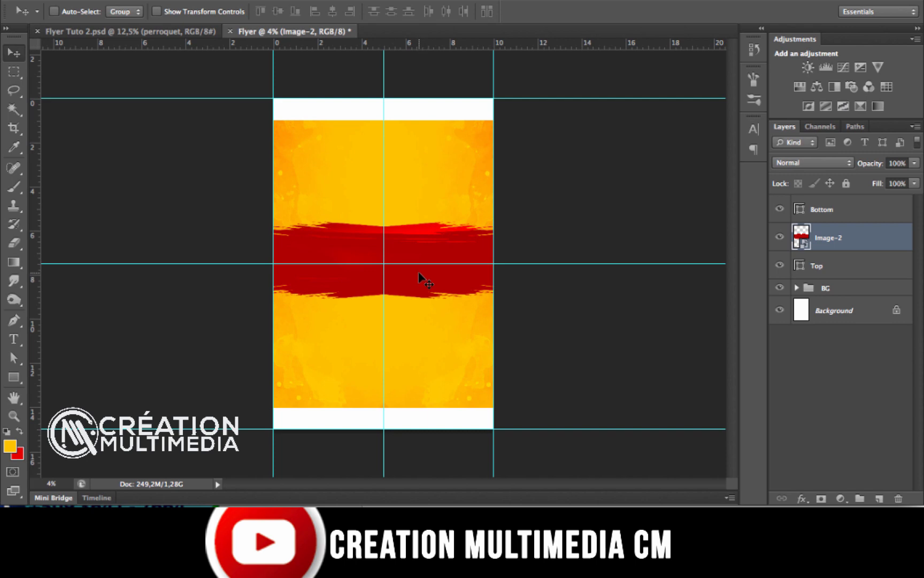
key(ctrl+semicolon)
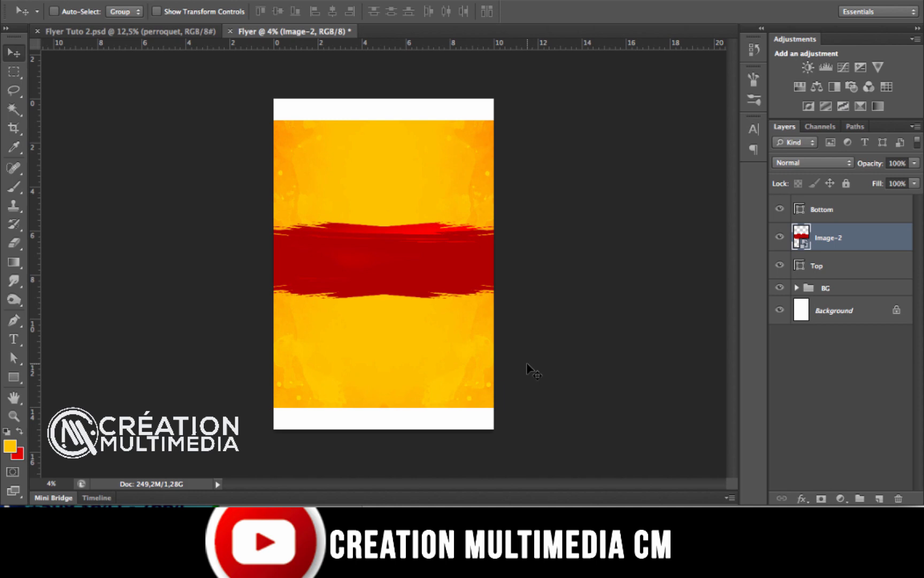
key(ctrl+semicolon)
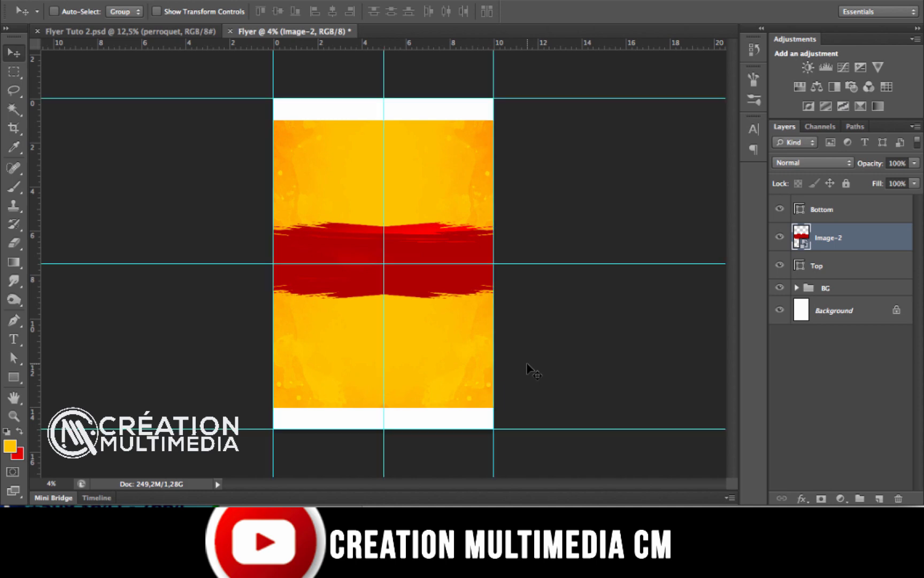
key(ctrl+semicolon)
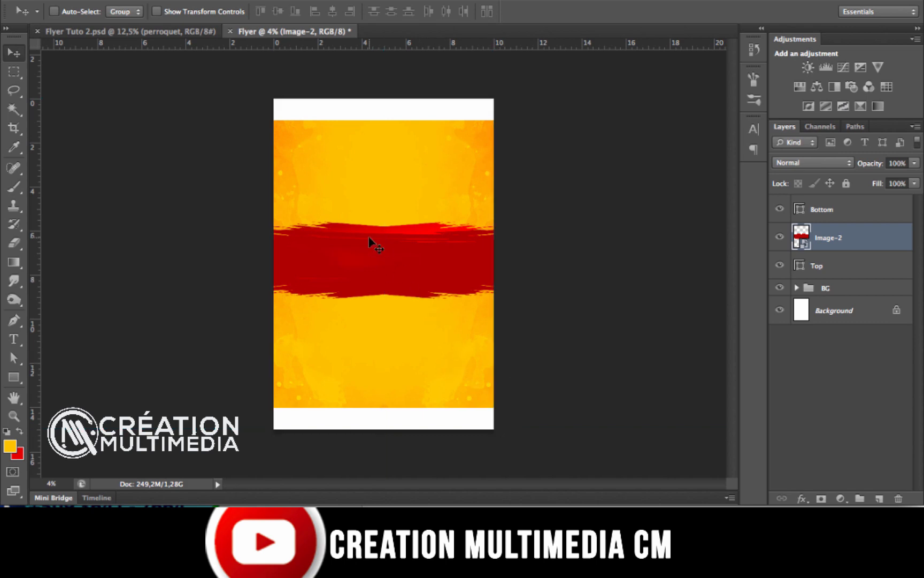
Enlarge the red Image-2 band from its centre to about 26% and move its layer above Bottom
click(158, 32)
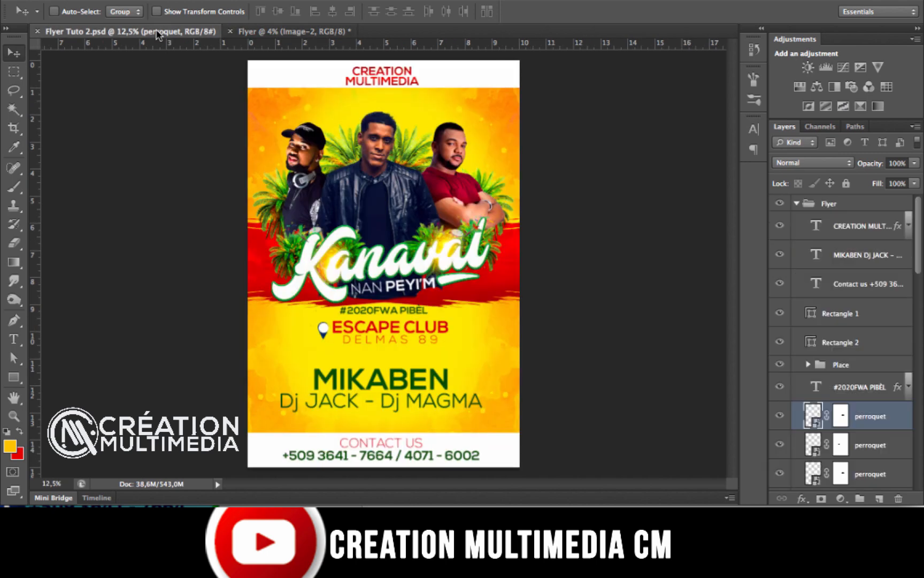
click(259, 32)
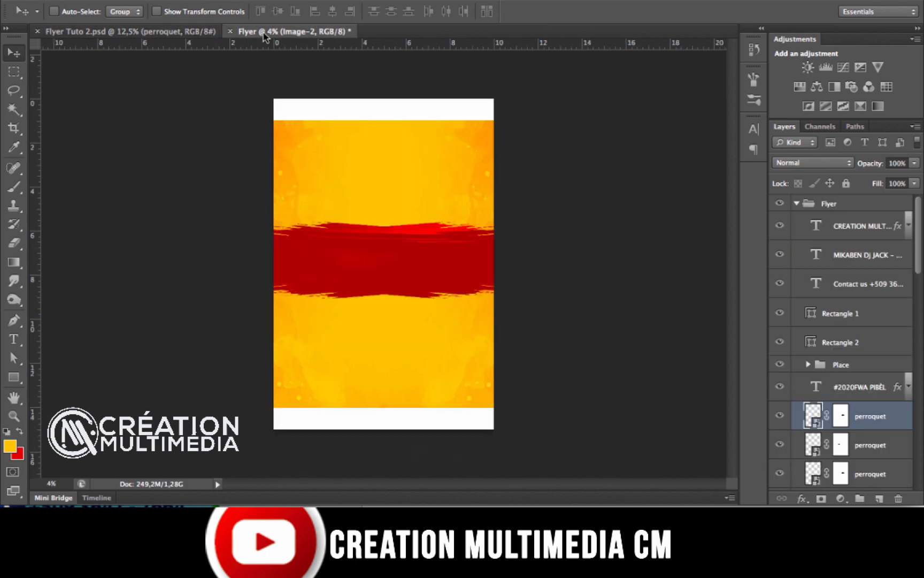
key(ctrl+t)
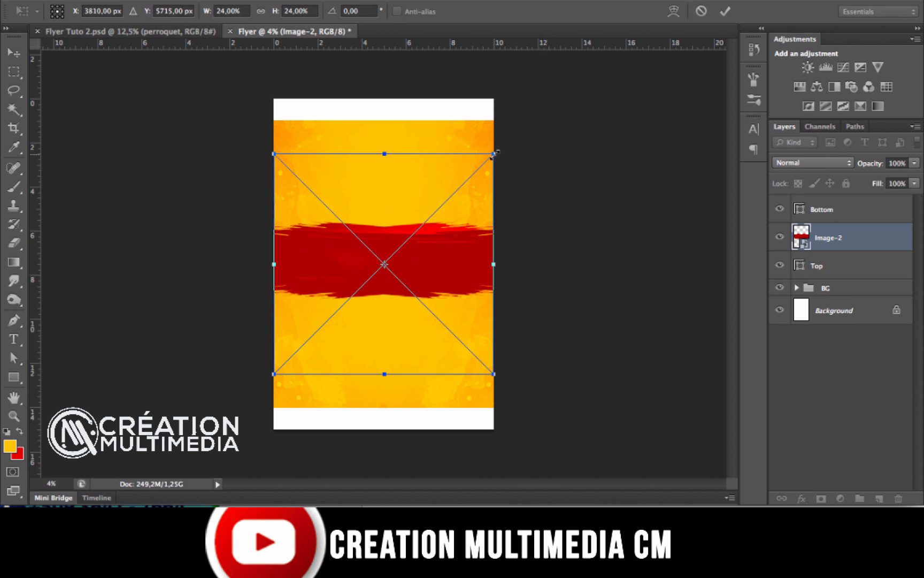
drag(494, 154, 504, 144)
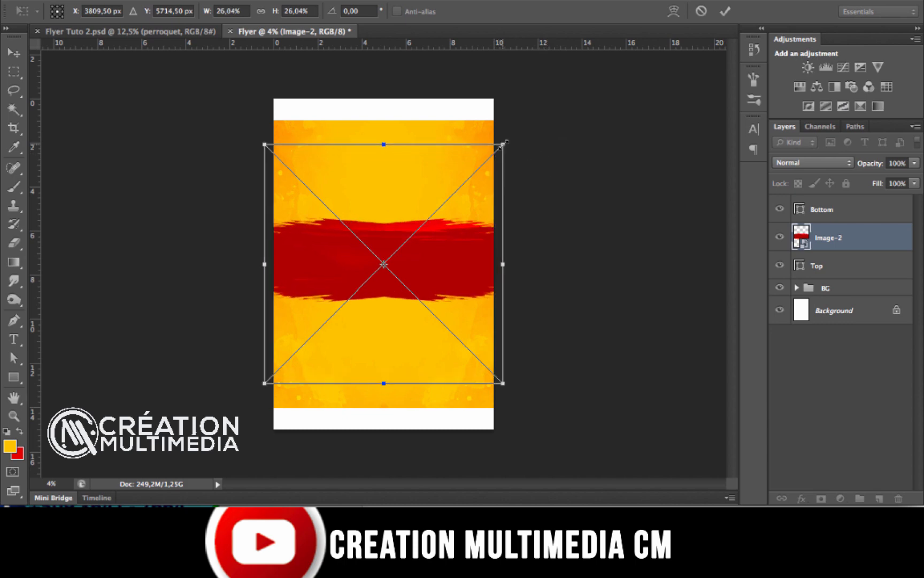
key(Return)
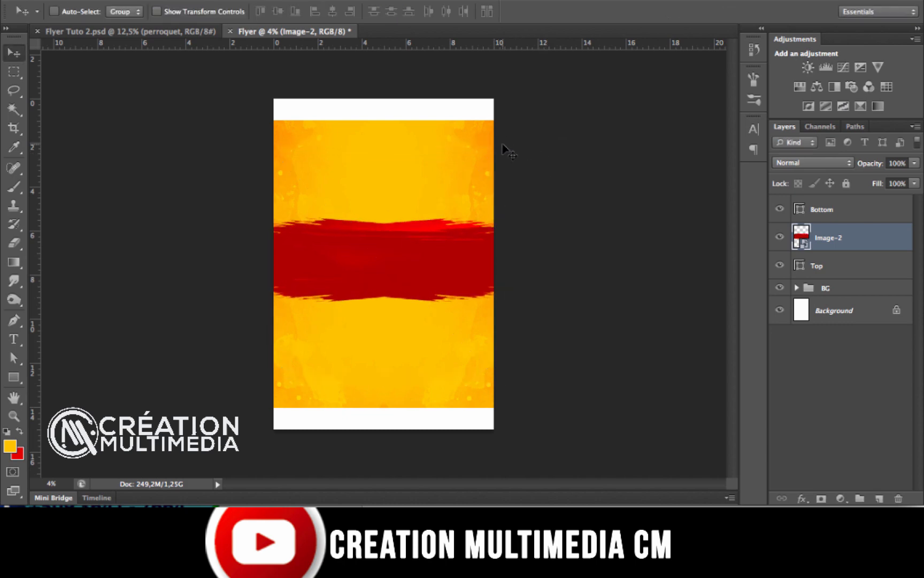
drag(827, 244, 825, 199)
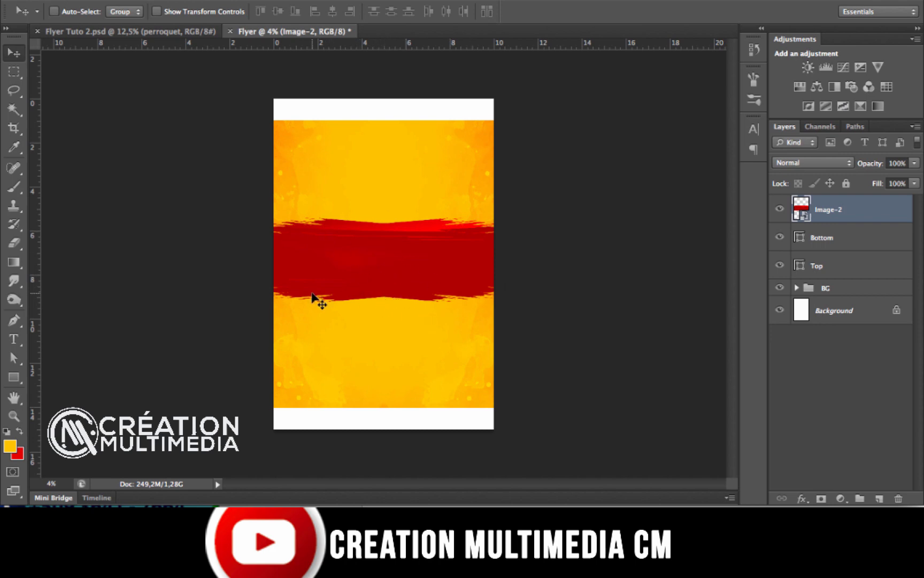
Place Image-3.png from Finder's Image-Tuto-Flyer folder at the page centre at 24% scale, above the Image-2 layer
click(180, 33)
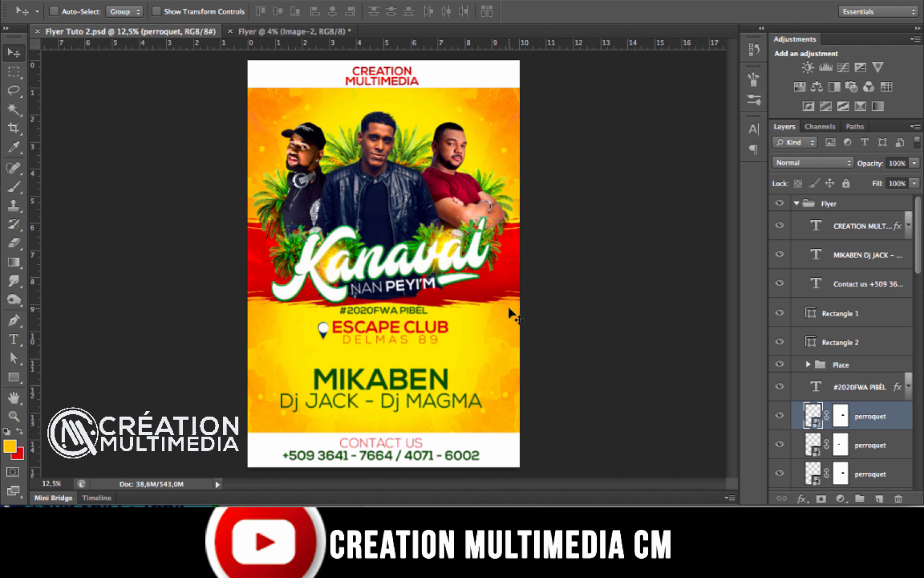
click(298, 32)
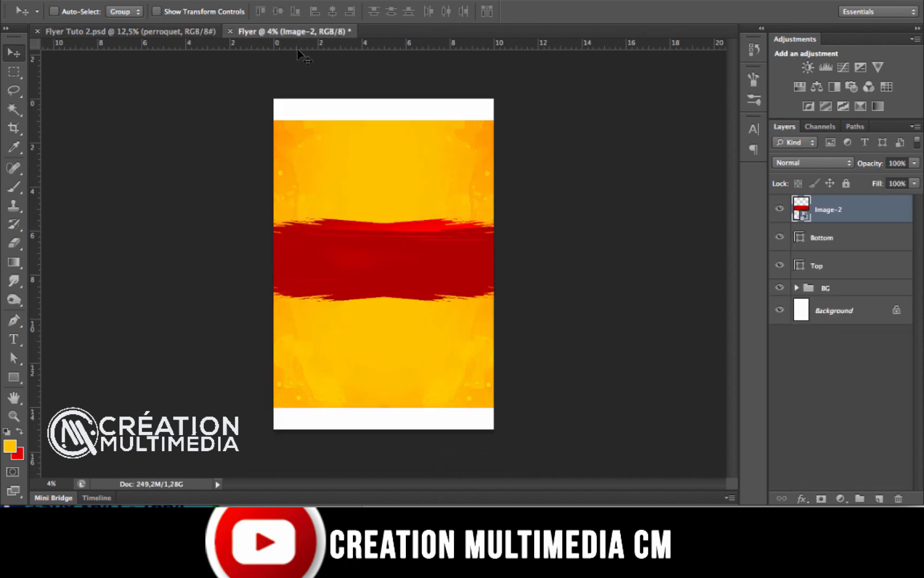
click(363, 501)
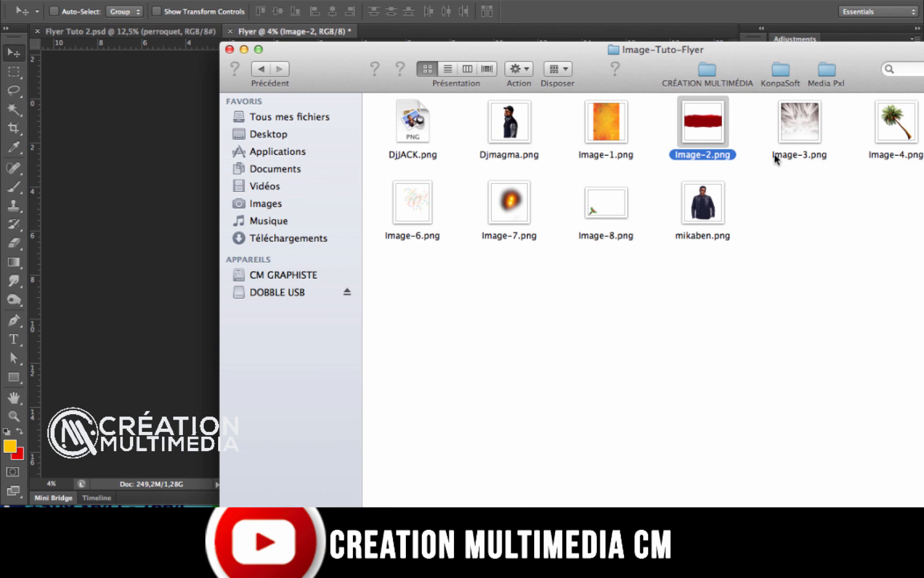
click(805, 139)
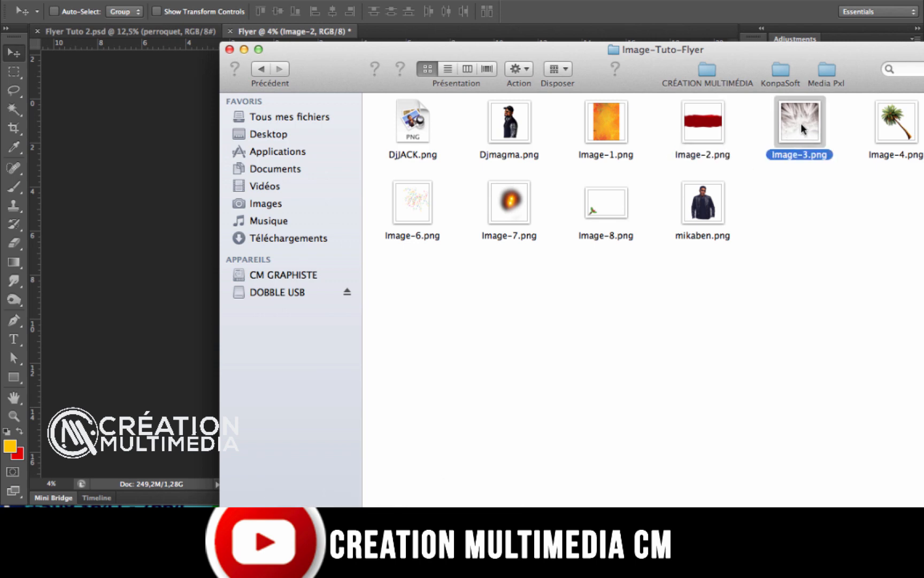
drag(805, 136, 152, 198)
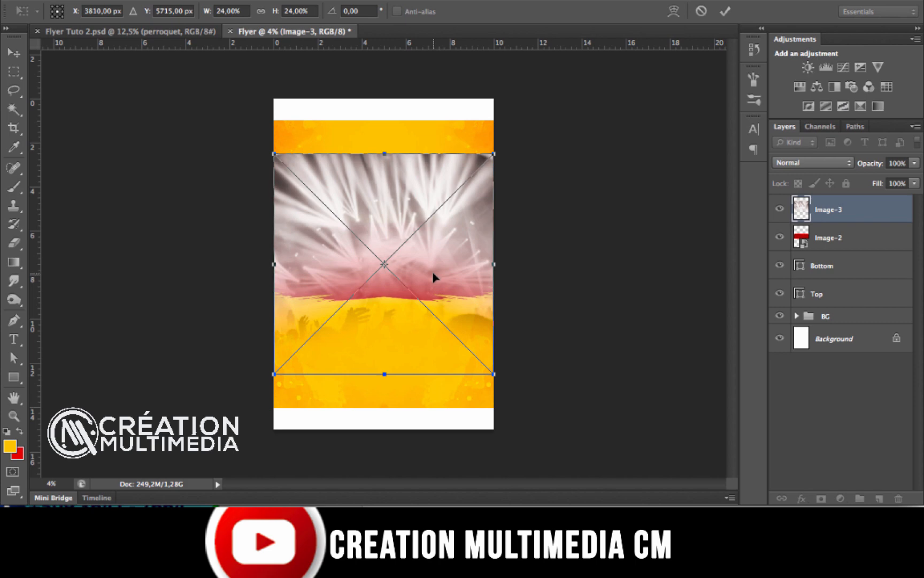
key(Return)
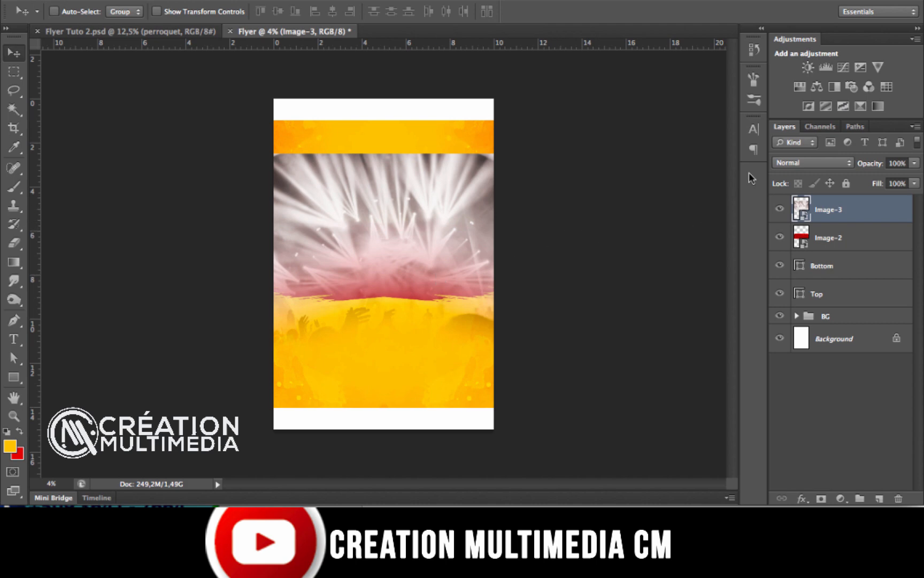
Set the Image-3 layer's blending mode to Overlay
click(807, 164)
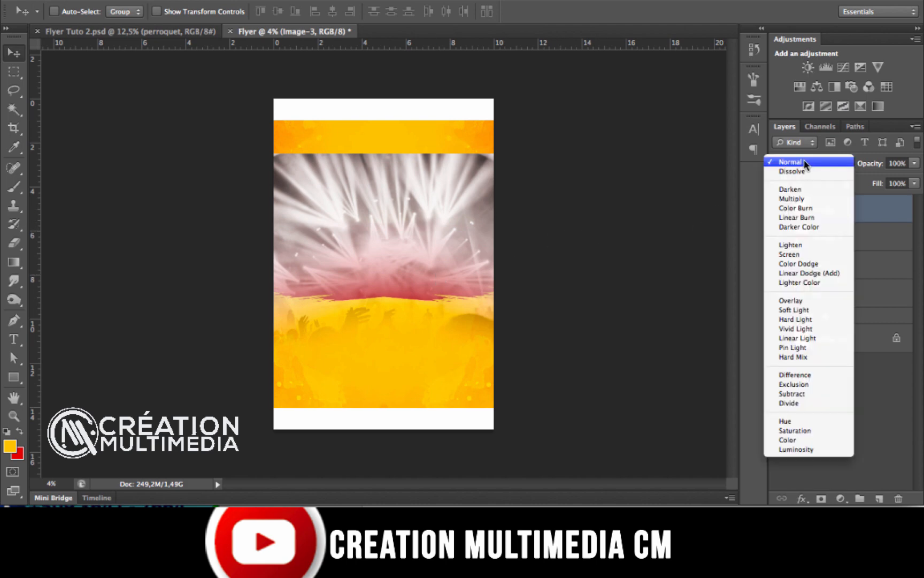
click(863, 164)
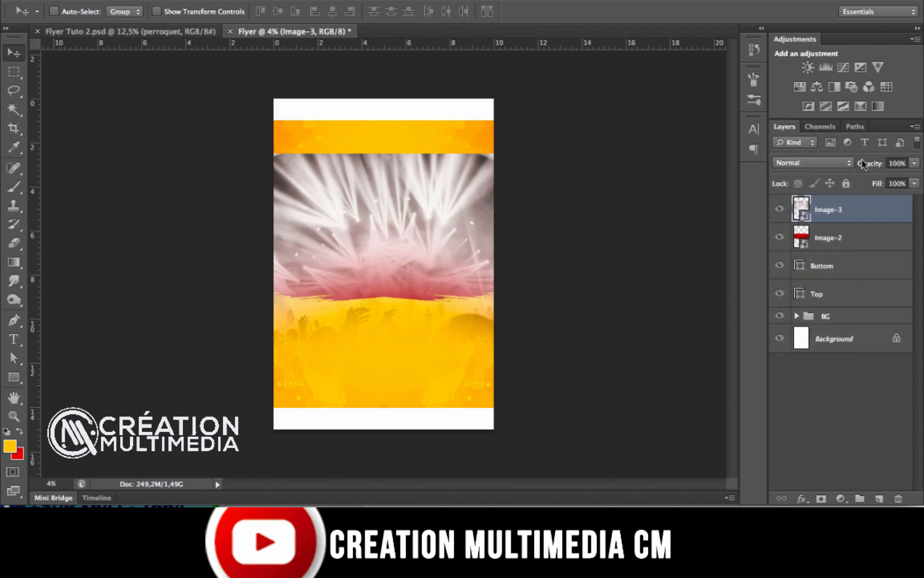
click(828, 163)
click(828, 163)
click(828, 163)
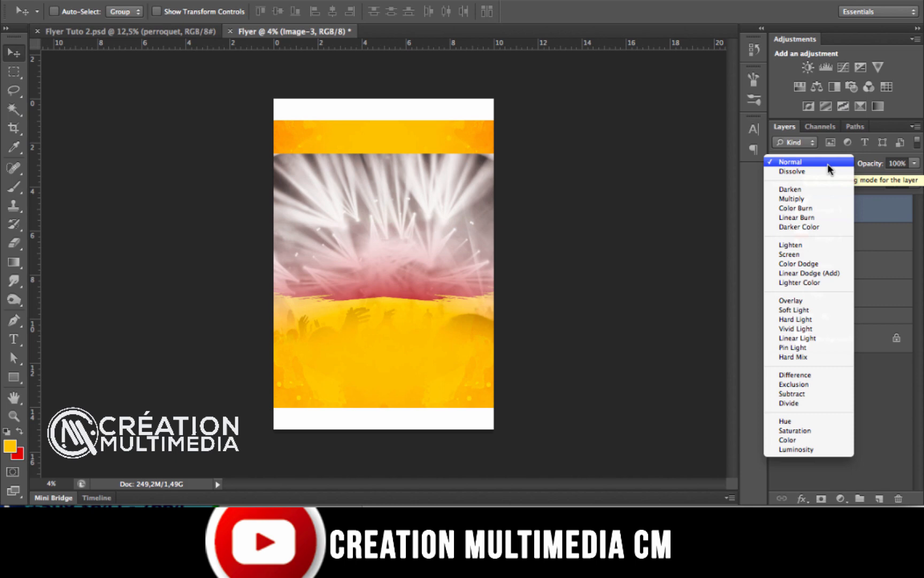
click(807, 301)
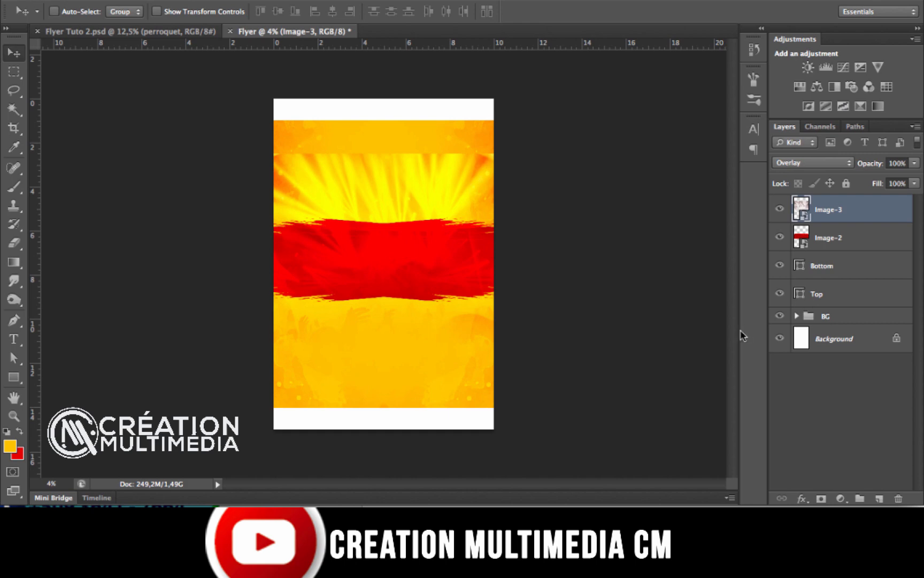
Clip the Image-3 layer to the red Image-2 band with a clipping mask
click(828, 241)
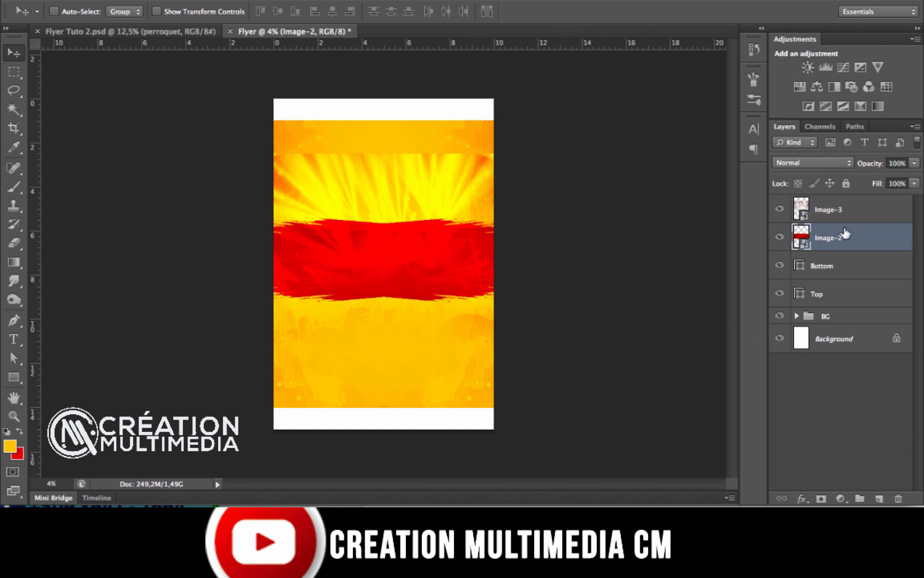
click(870, 222)
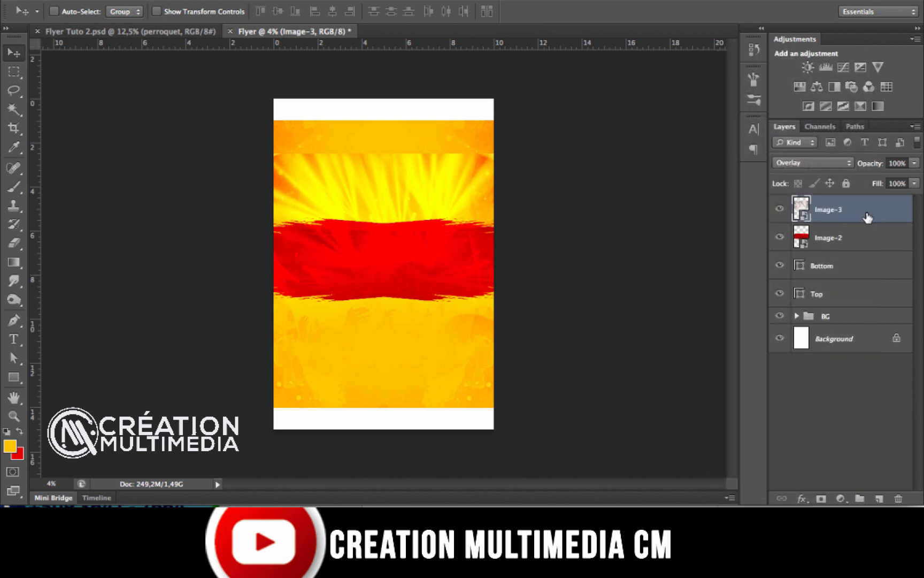
right_click(866, 211)
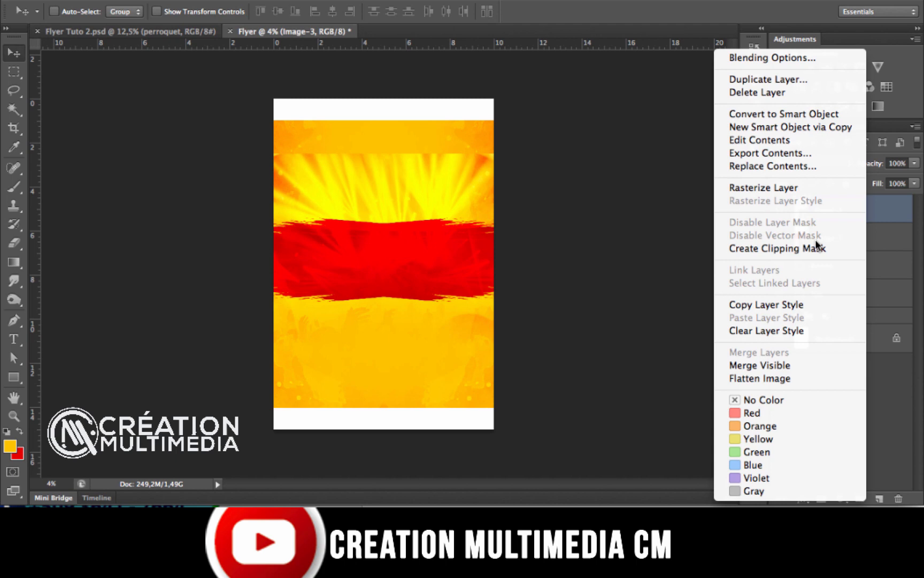
click(809, 250)
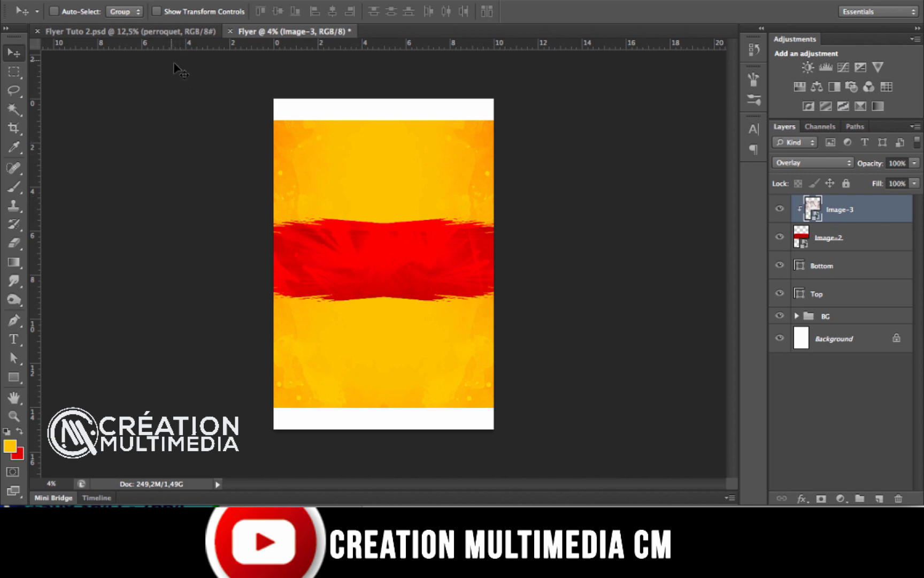
Check the title in the finished Flyer Tuto 2.psd, return to the Flyer document and set the Type tool's text colour to white
click(155, 33)
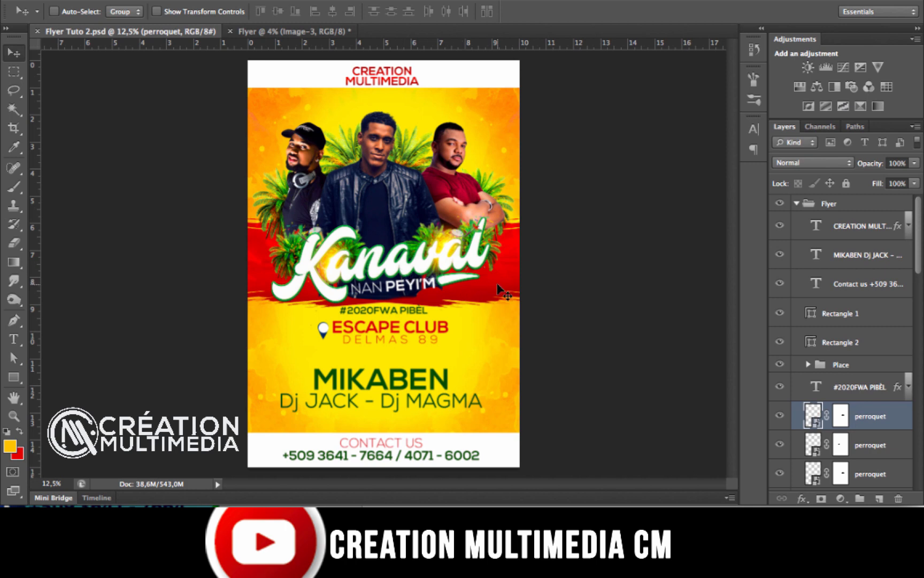
scroll(852, 368, down, 5)
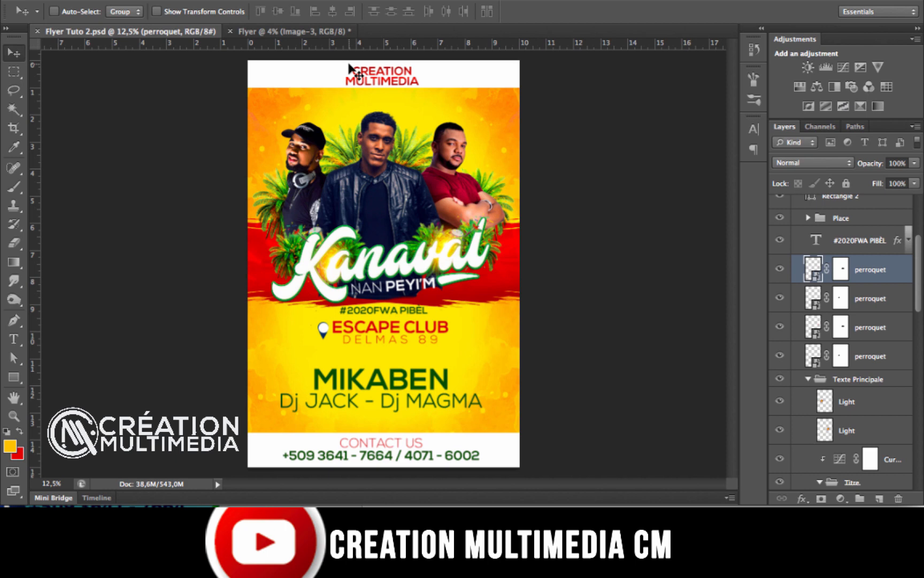
click(309, 32)
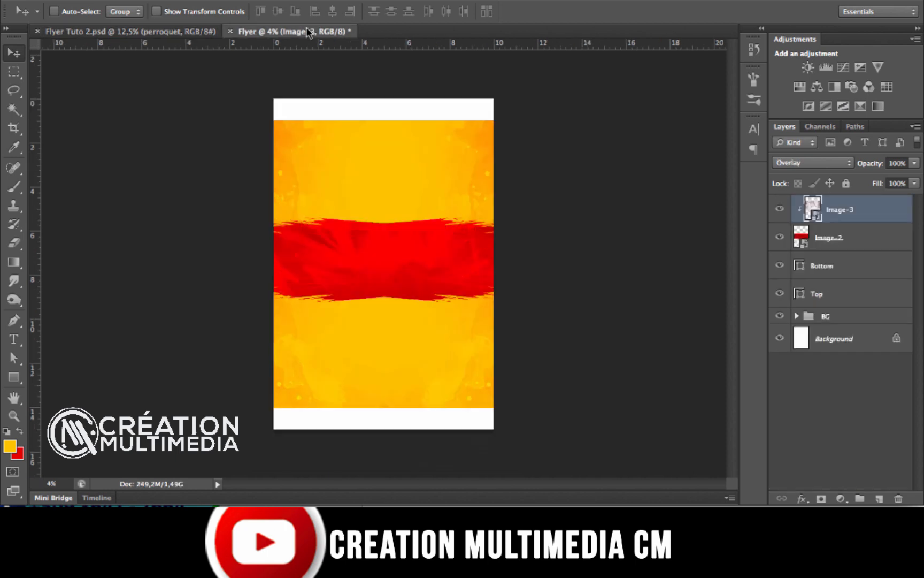
click(13, 339)
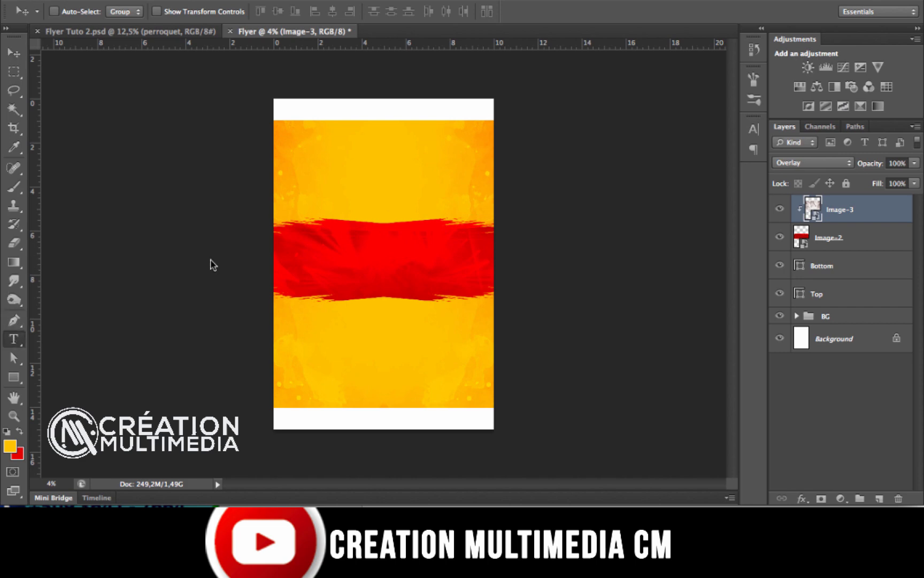
click(14, 340)
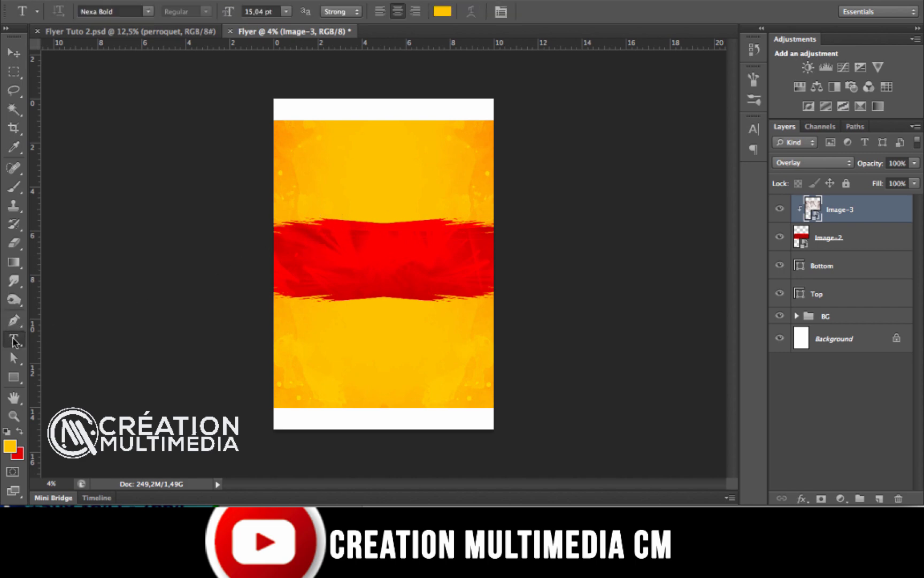
click(448, 14)
drag(553, 130, 524, 97)
click(841, 112)
Add the text "Kanaval" in the yellow area above the red band, in Nexa Bold at 111,04 pt
click(355, 170)
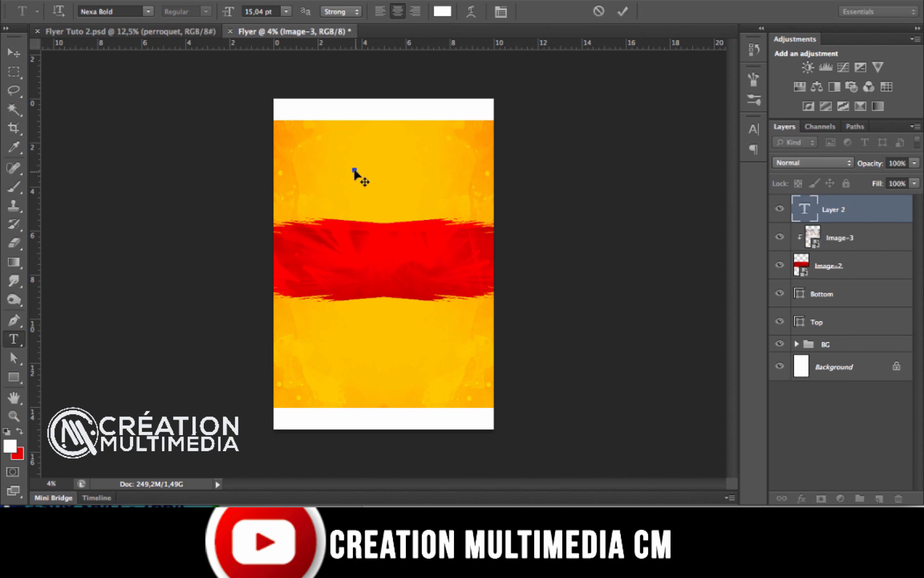
drag(231, 13, 284, 11)
text(M)
key(BackSpace)
text(Kana)
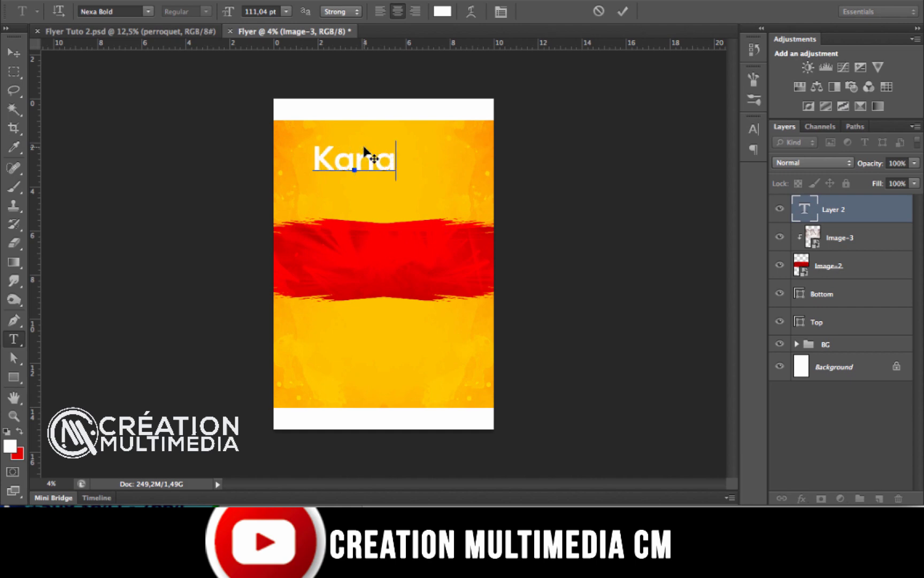
text(val)
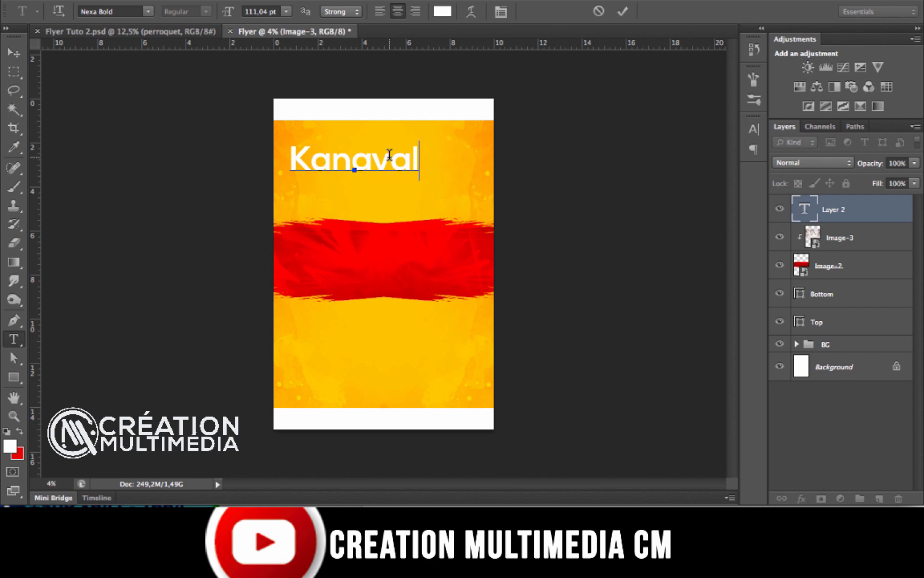
Change the Kanaval text's font to Mustardo and its size to 156,04 pt
double_click(389, 155)
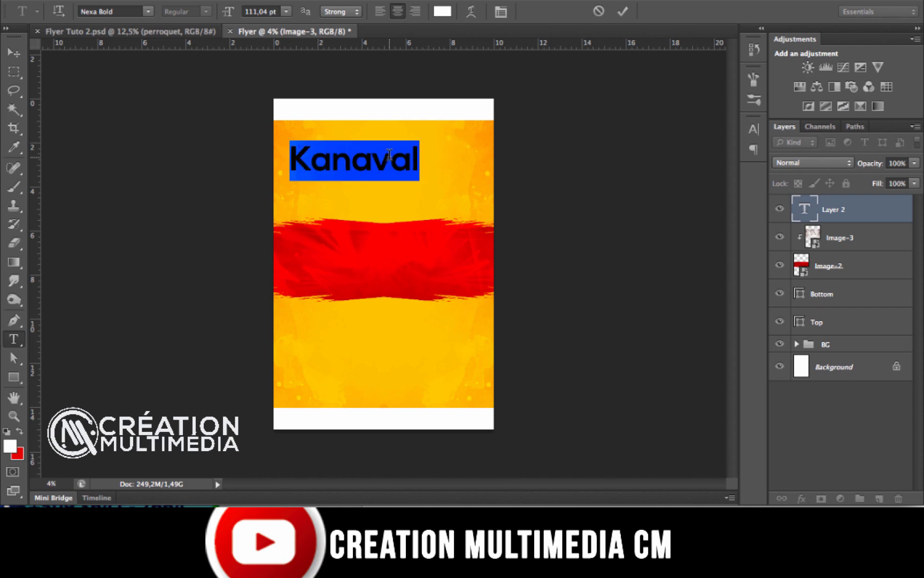
click(148, 11)
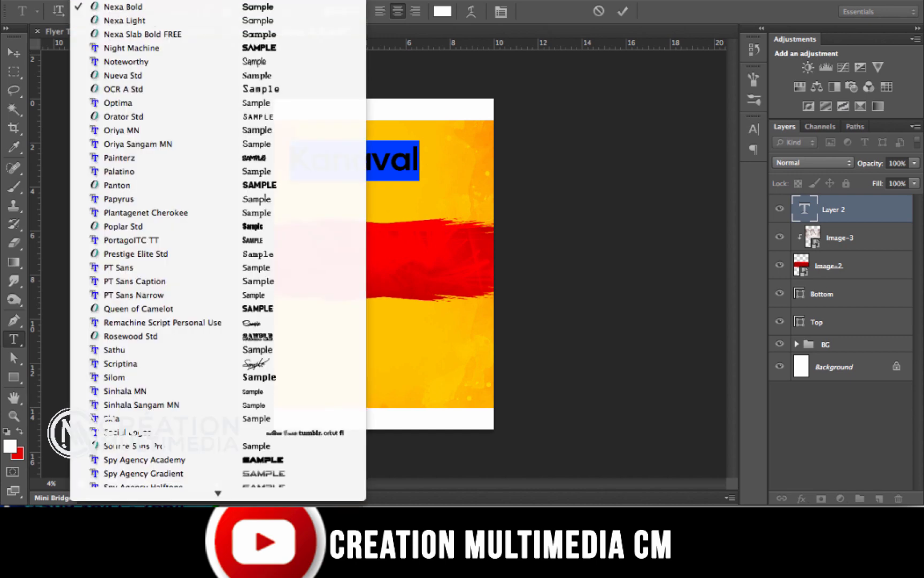
key(Escape)
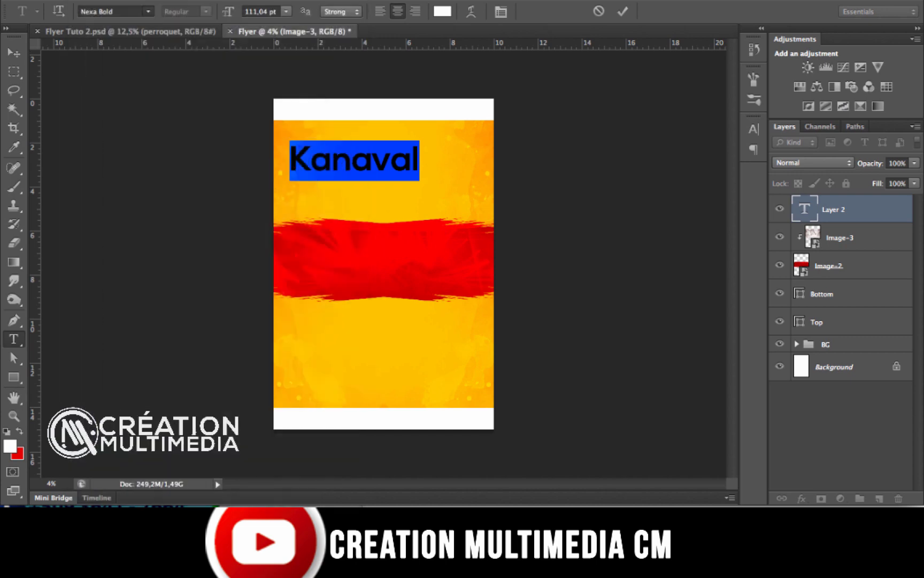
click(148, 12)
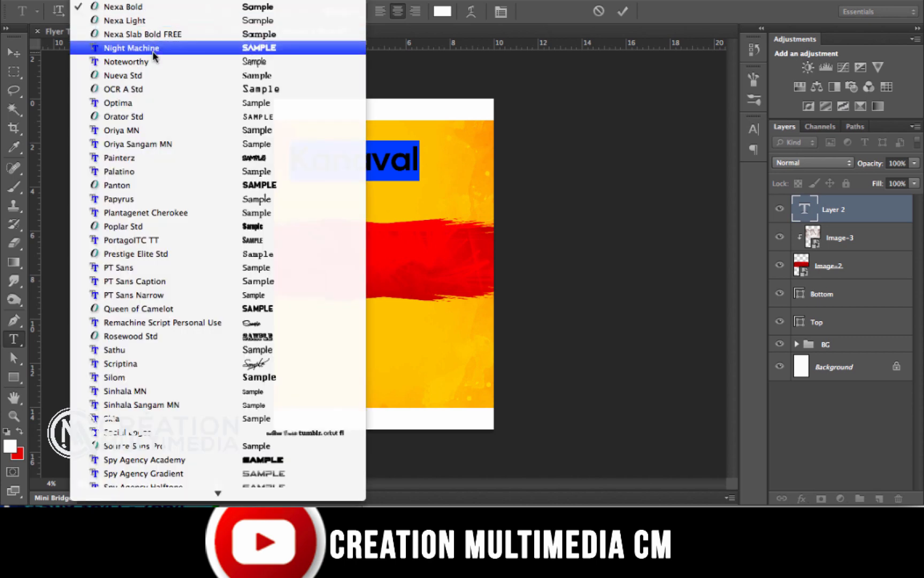
scroll(166, 116, up, 8)
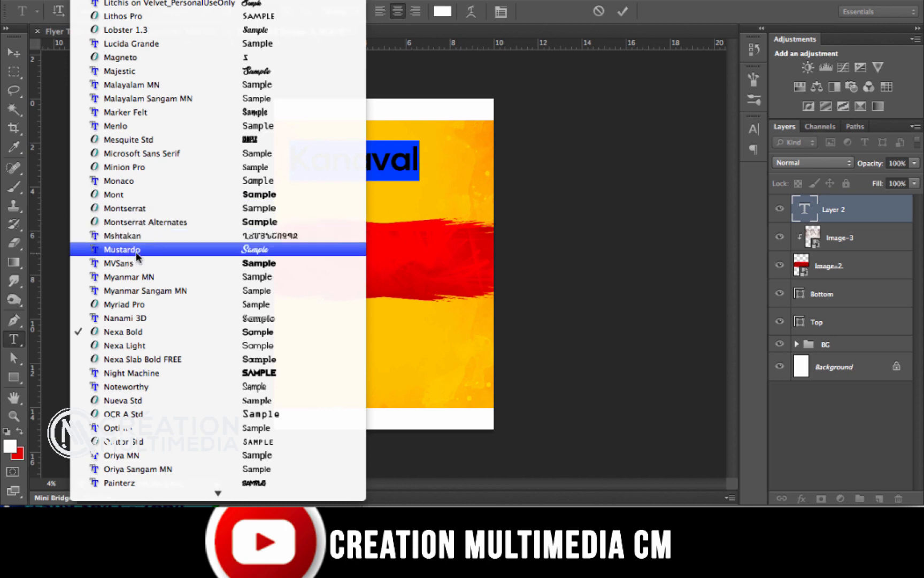
click(136, 251)
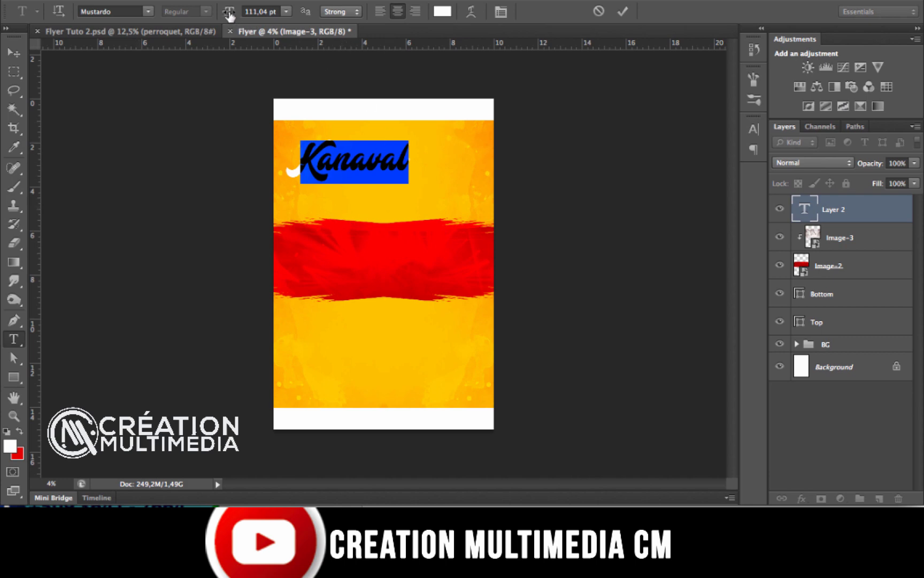
drag(227, 13, 276, 15)
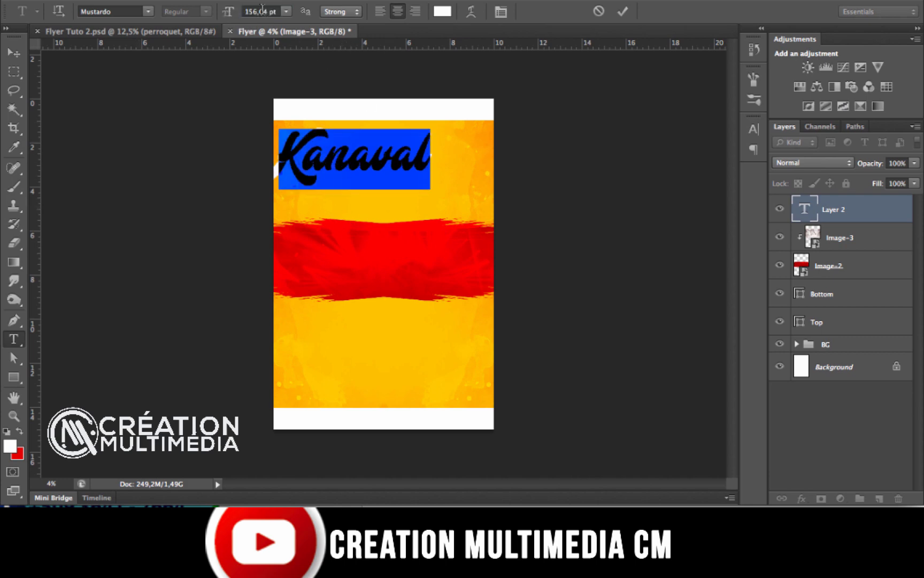
Move the Kanaval text onto the middle of the red band and compare it with the finished flyer in Flyer Tuto 2.psd
click(14, 53)
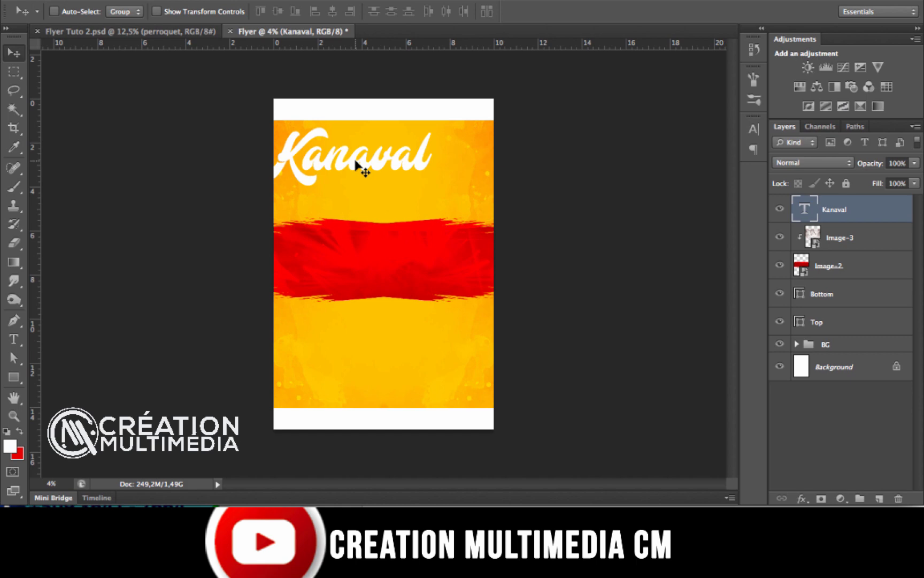
drag(355, 160, 384, 260)
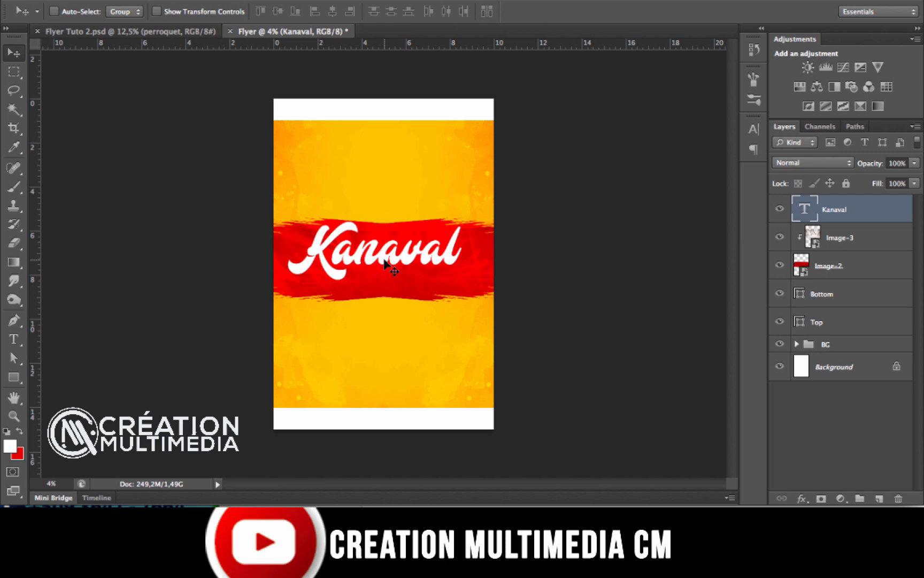
scroll(384, 260, up, 3)
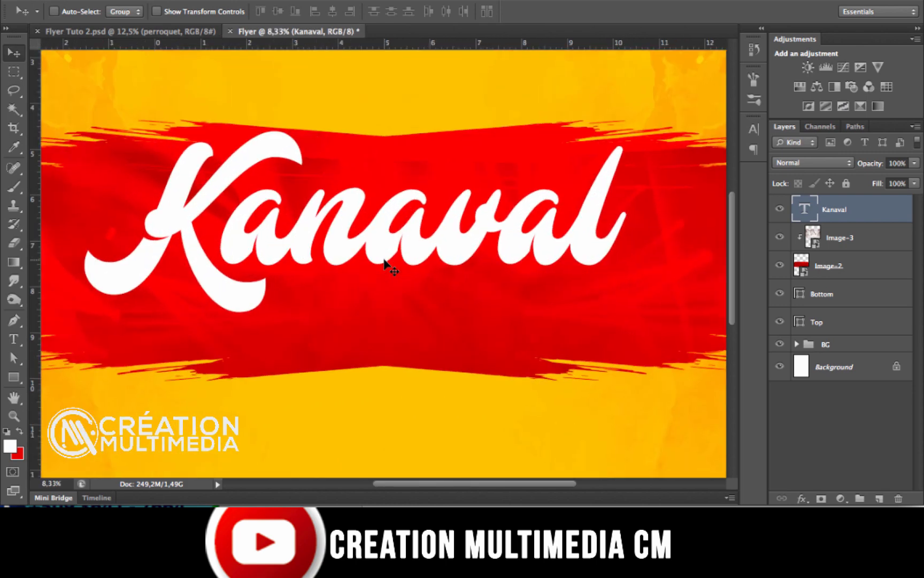
scroll(384, 260, up, 1)
scroll(384, 260, down, 1)
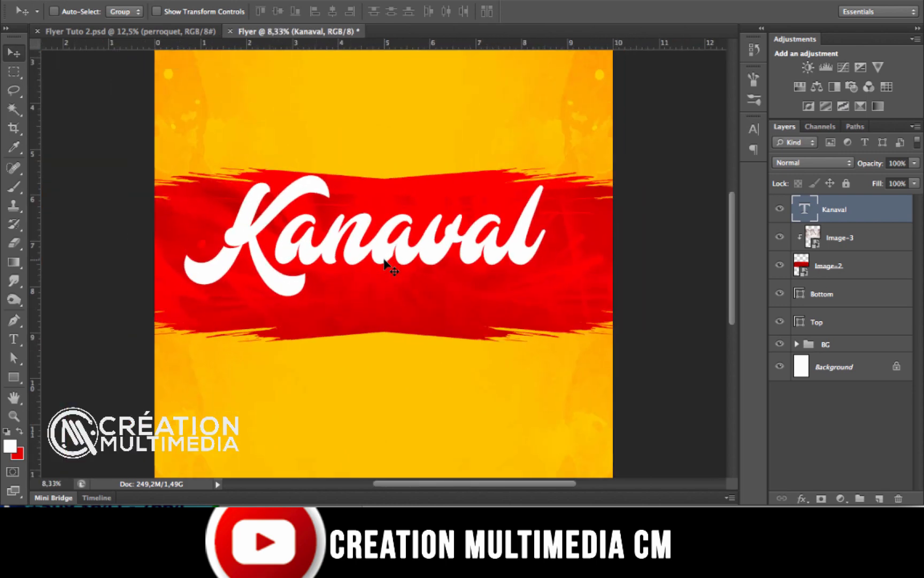
drag(386, 249, 405, 264)
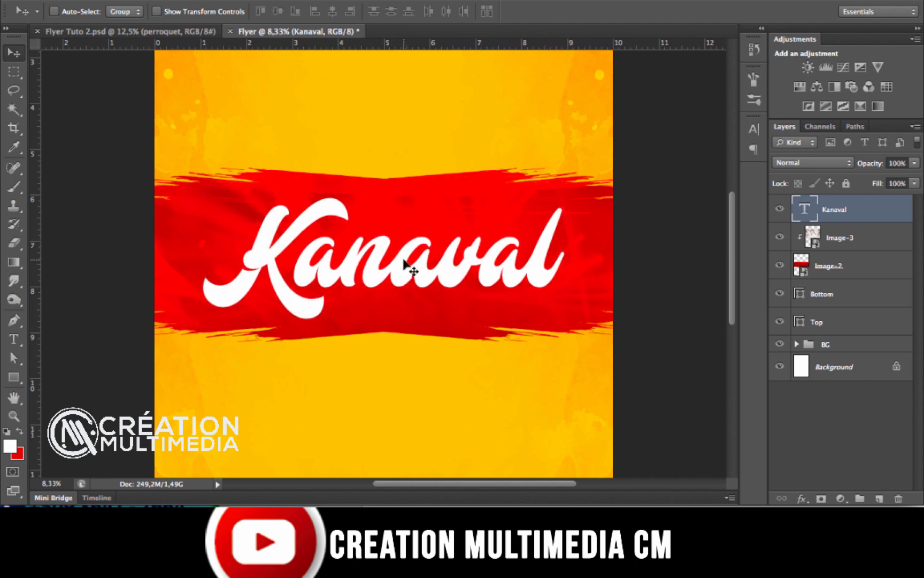
click(120, 33)
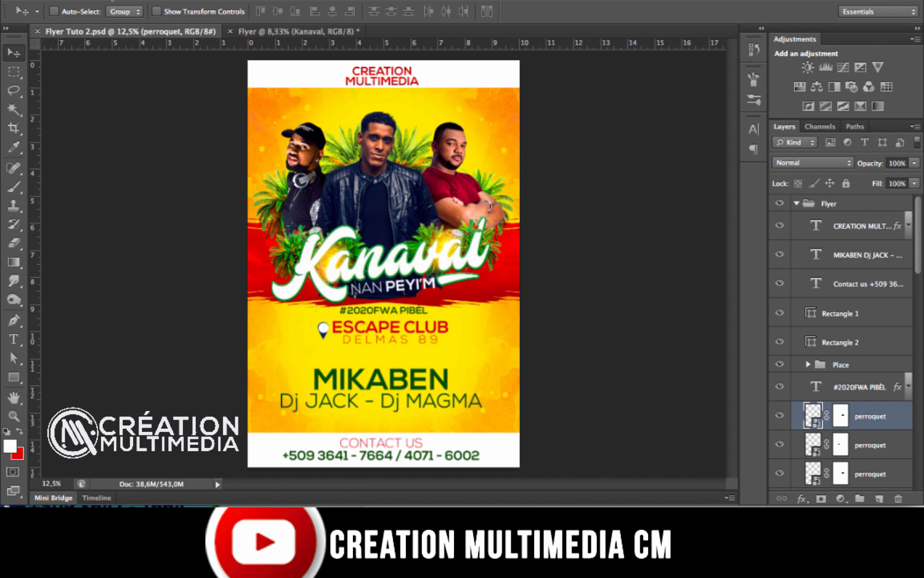
Return to the Flyer document and rotate the Kanaval text counterclockwise to an angle of -4,70°
click(257, 32)
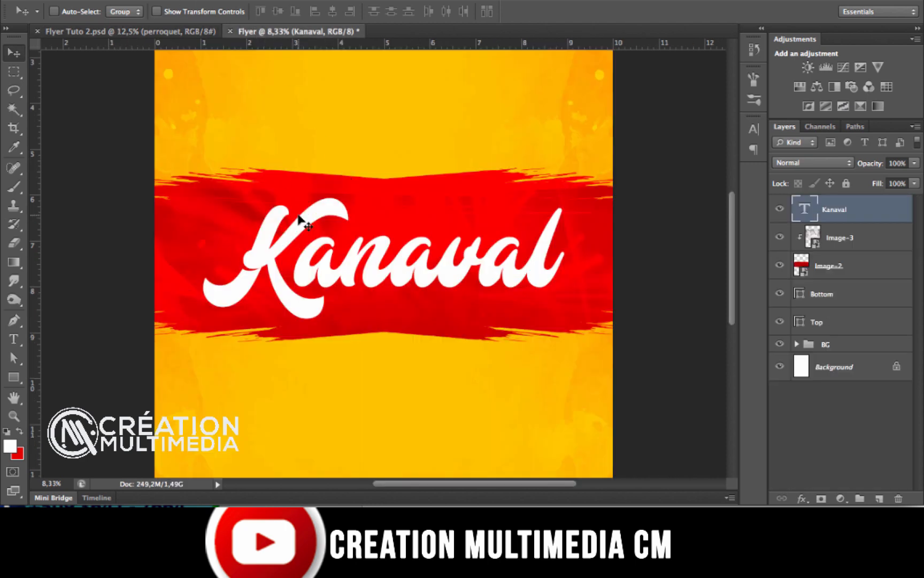
key(ctrl+t)
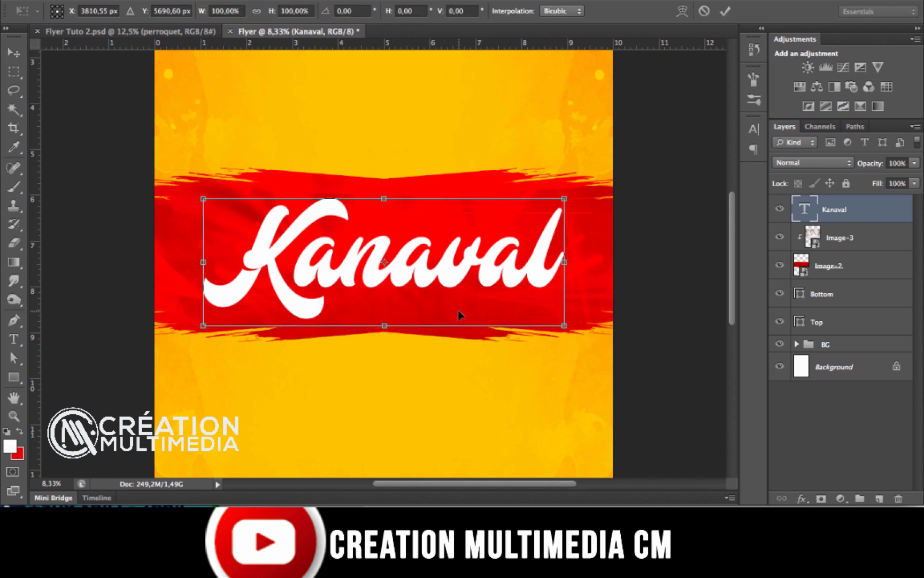
drag(569, 359, 586, 334)
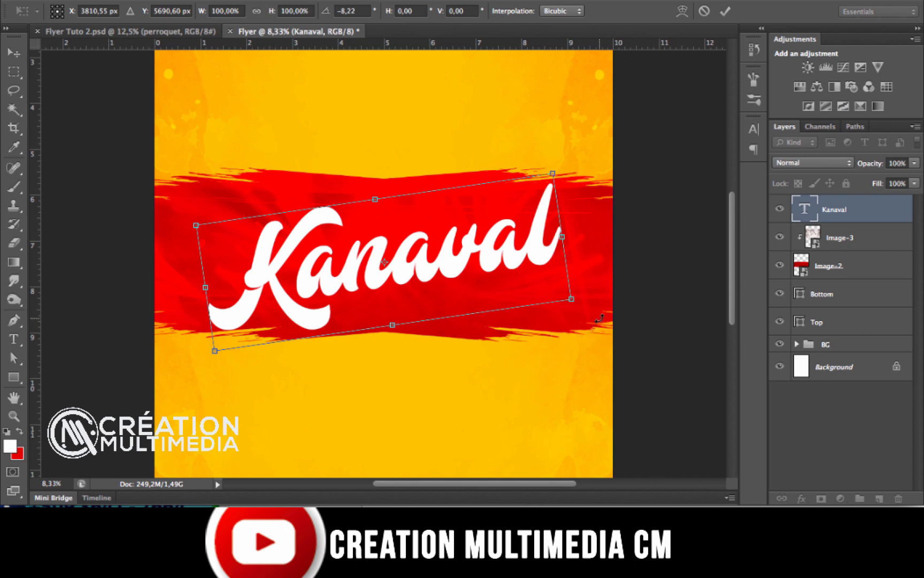
drag(599, 319, 593, 331)
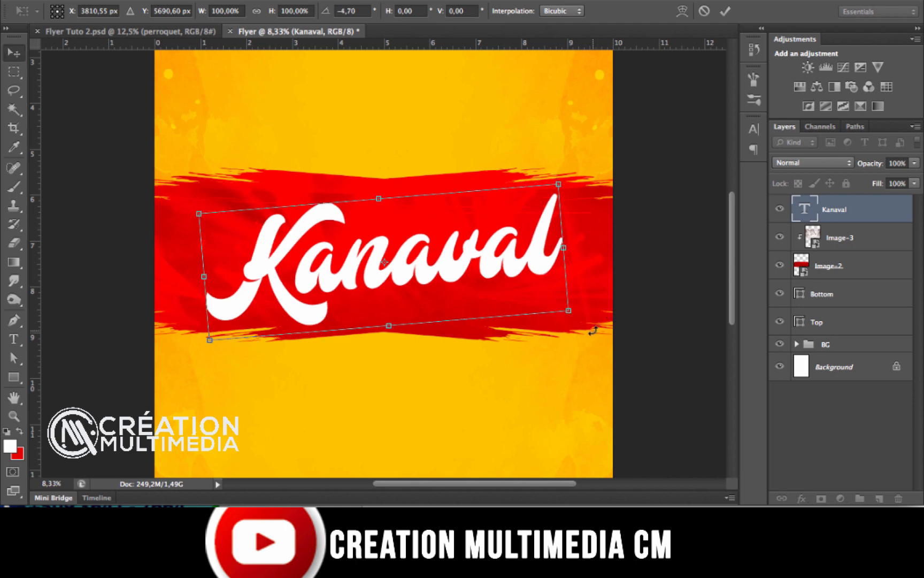
key(Return)
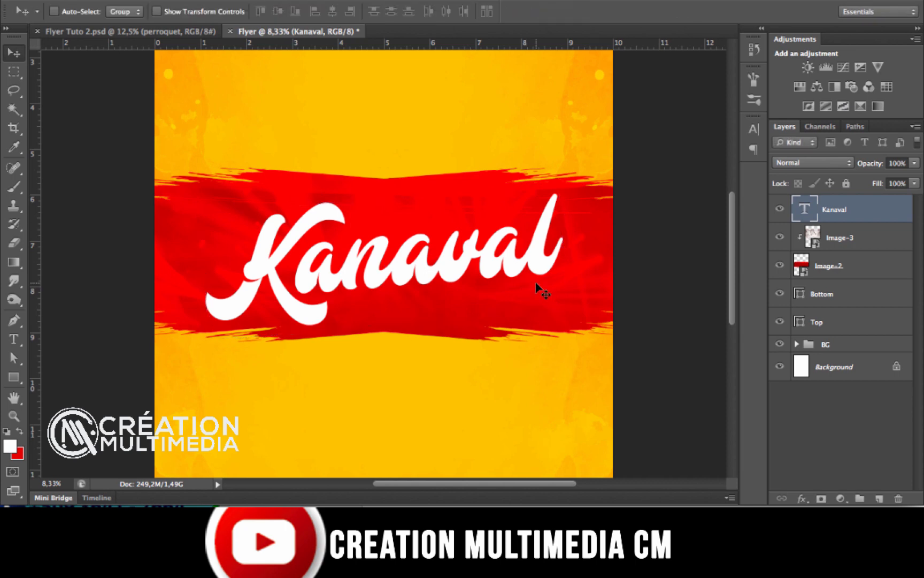
Shift the tilted Kanaval text slightly left and down on the red band
drag(527, 287, 523, 287)
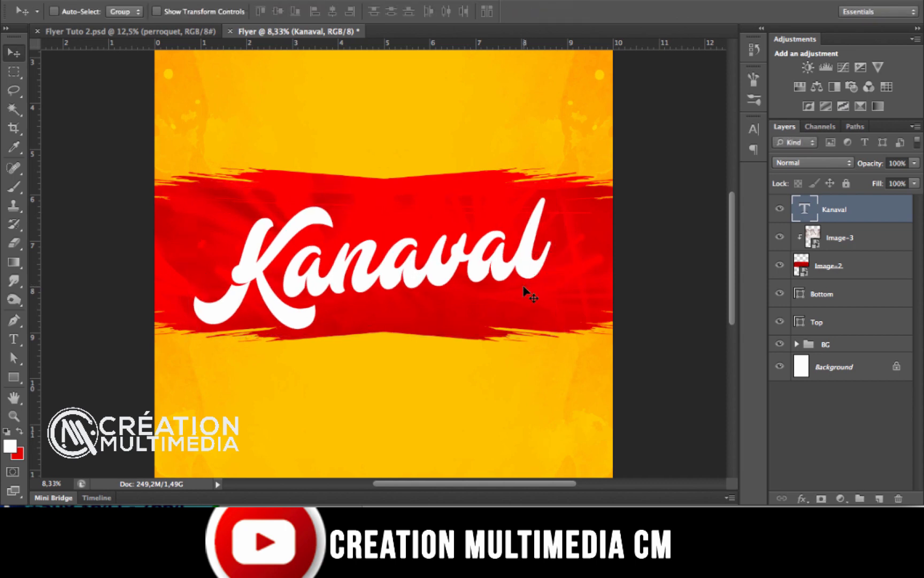
key(shift+Down)
key(shift+Down)
key(shift+Down)
key(shift+Down)
key(shift+Down)
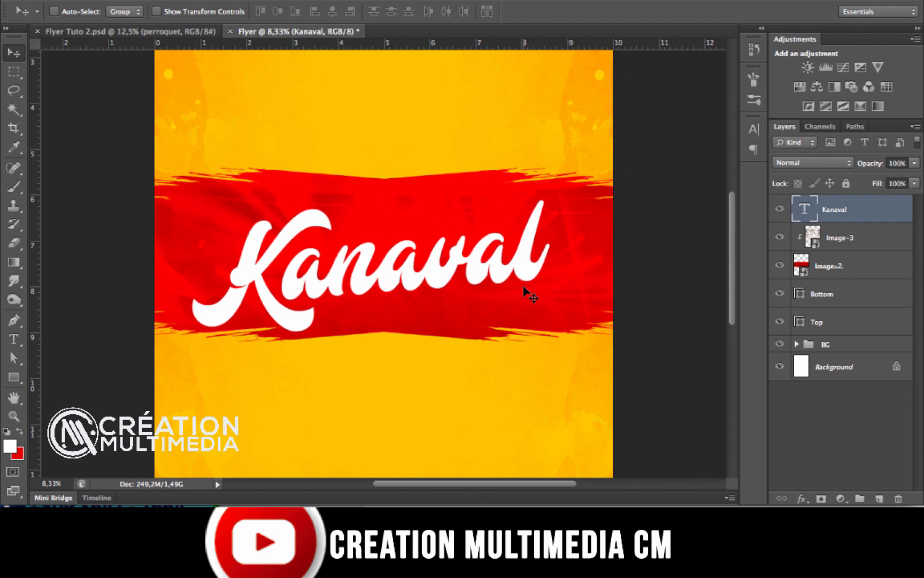
key(shift+Left)
key(shift+Left)
key(shift+Left)
key(shift+Left)
key(shift+Down)
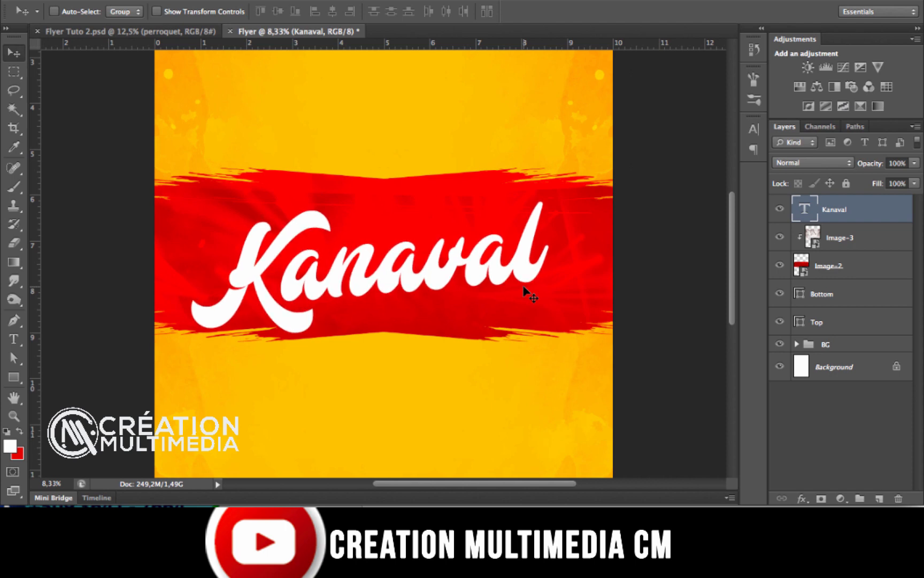
Show the guides, fine-tune the Kanaval text's position slightly down and right, and compare it with the finished flyer in Flyer Tuto 2.psd
key(super+semicolon)
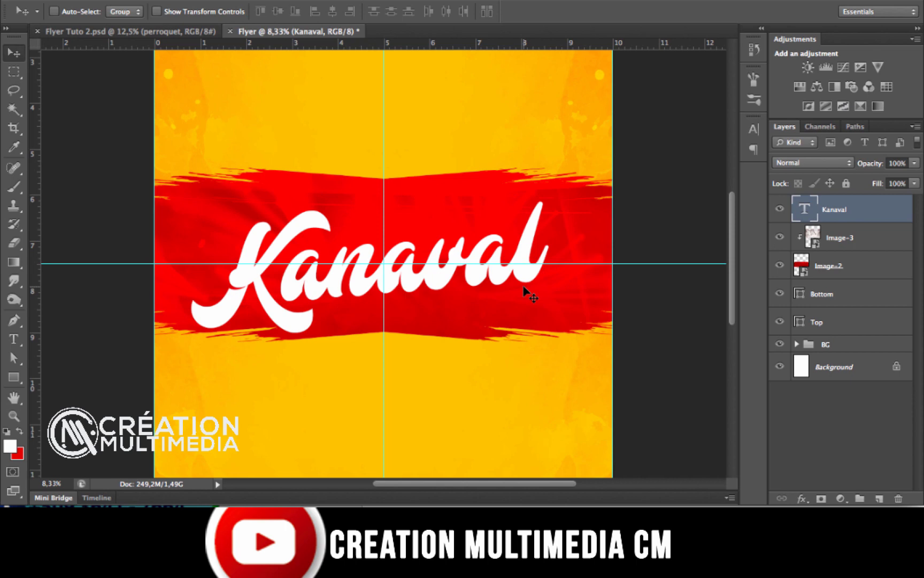
key(shift+Down)
key(shift+Down)
key(shift+Up)
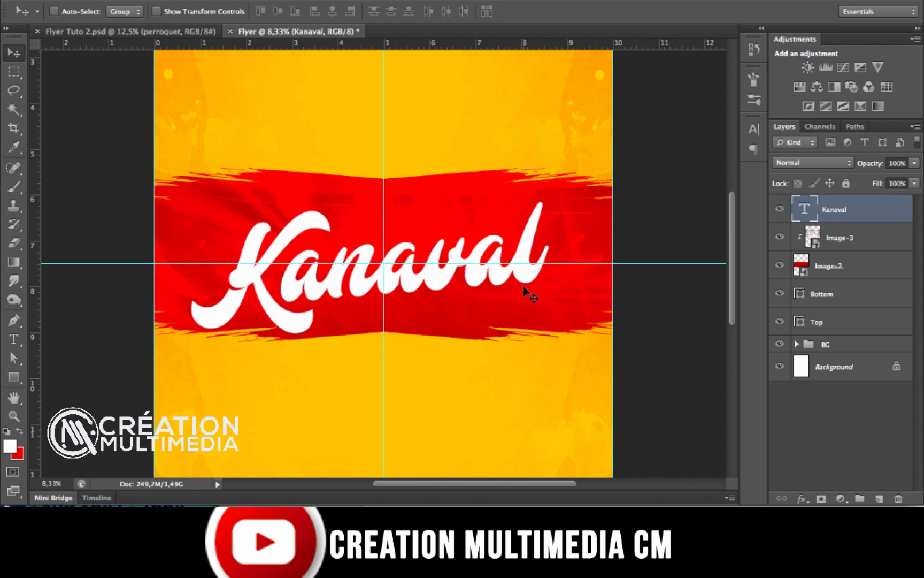
key(shift+Right)
key(shift+Right)
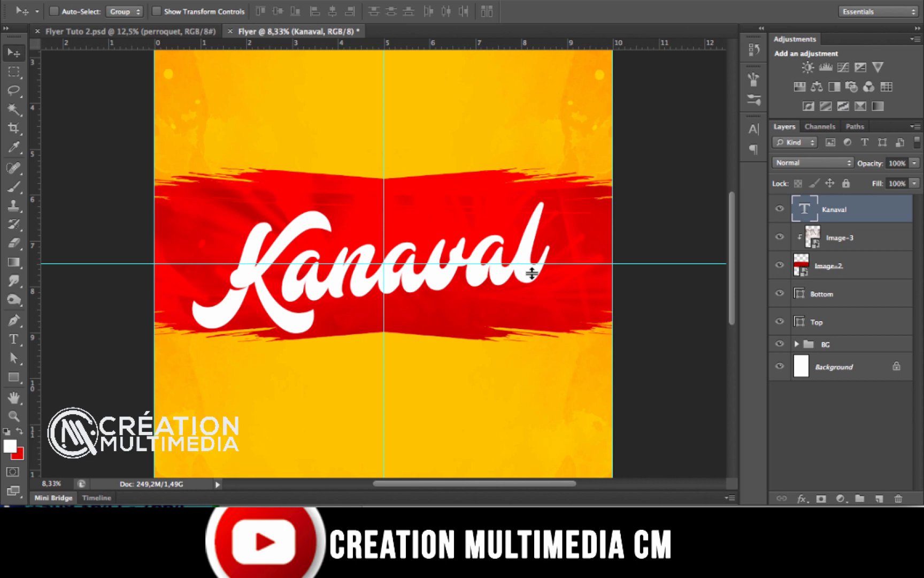
click(163, 32)
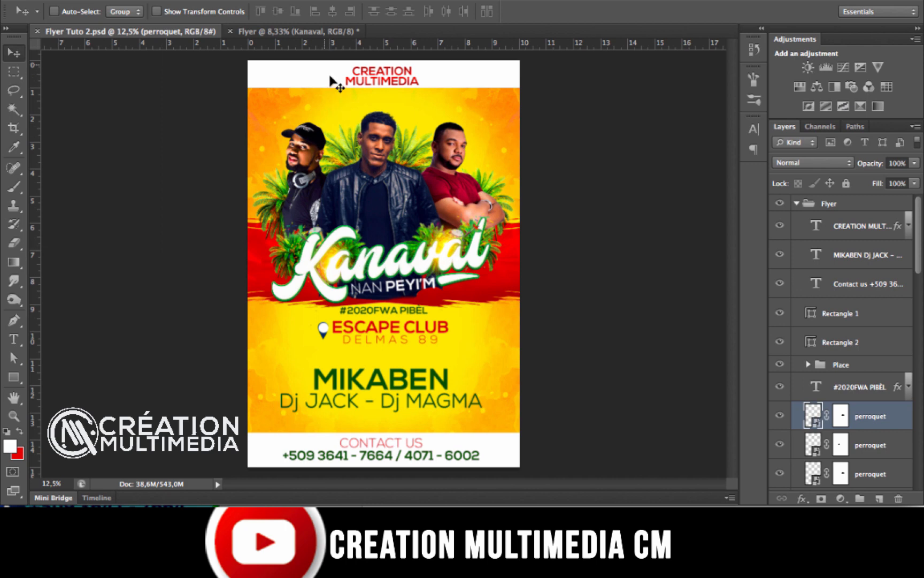
click(294, 32)
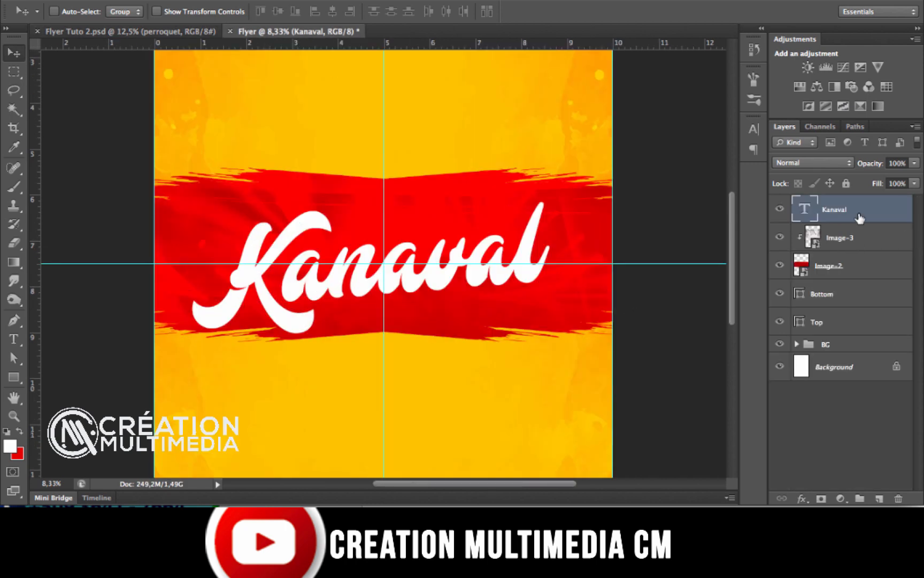
Duplicate the Kanaval text layer and rename the original below the copy "Kanaval bottom"
key(ctrl+j)
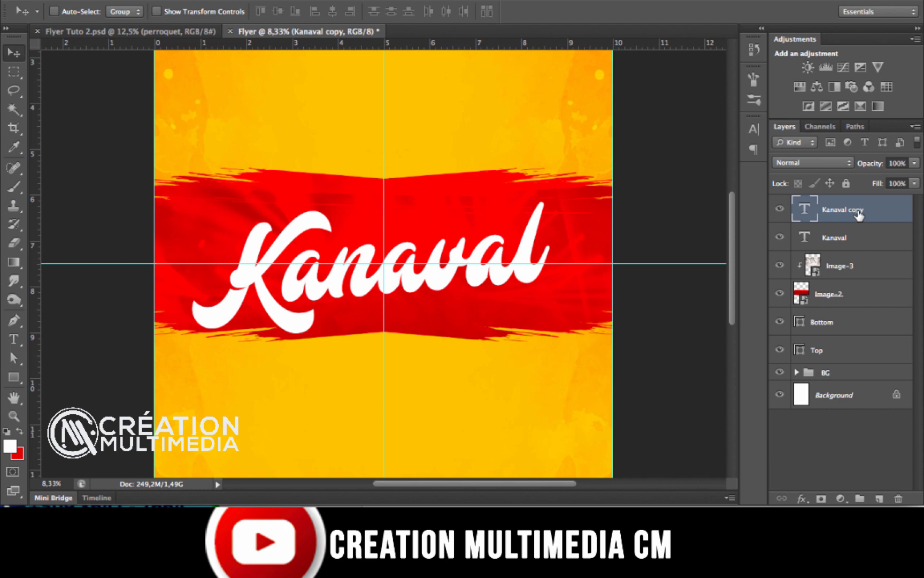
double_click(848, 239)
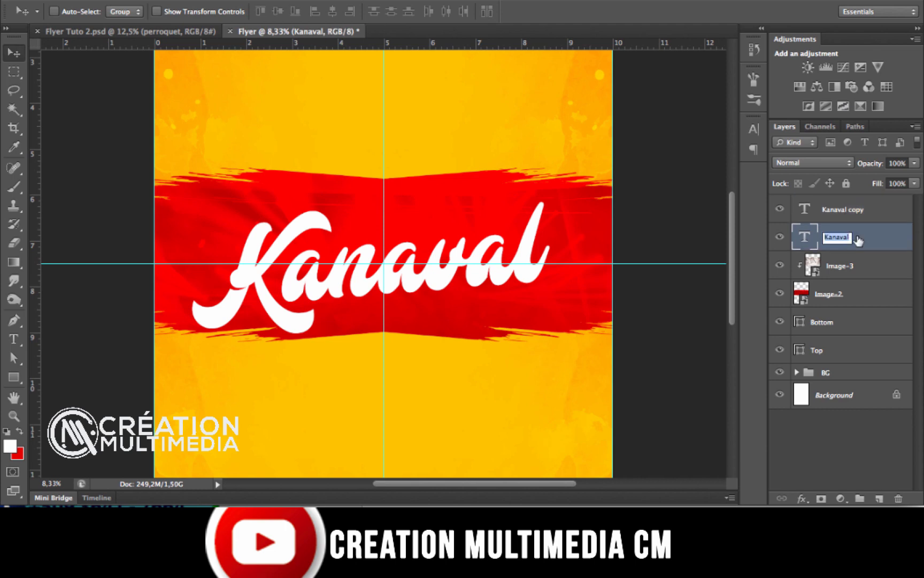
click(858, 240)
double_click(838, 238)
key(Right)
text(bottom)
key(Return)
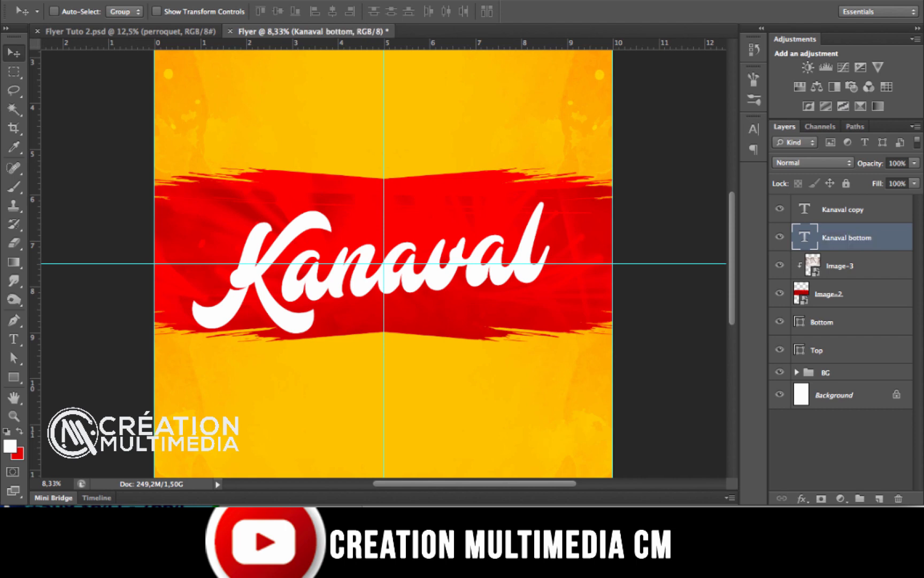
Rename the duplicated Kanaval text layer "Kanaval top"
double_click(859, 209)
click(852, 209)
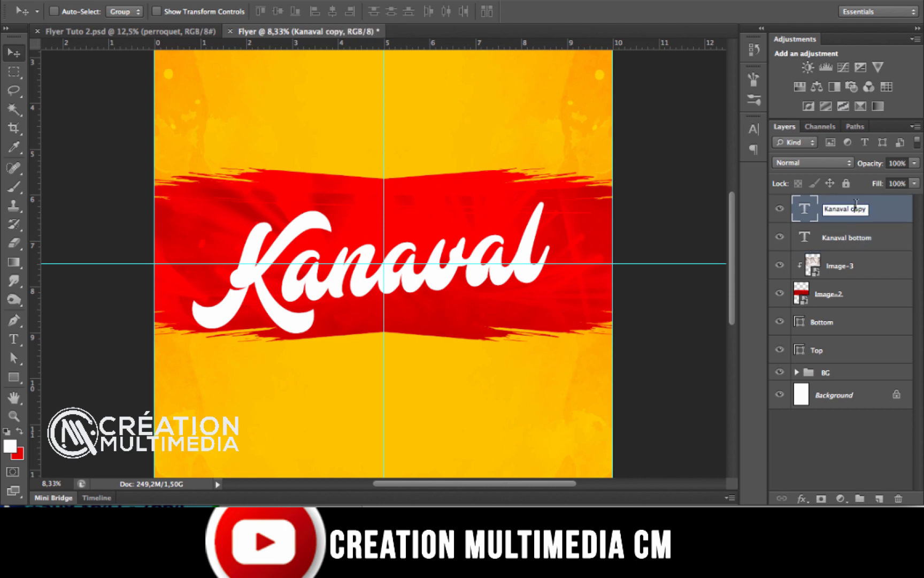
double_click(854, 208)
text(top)
key(Return)
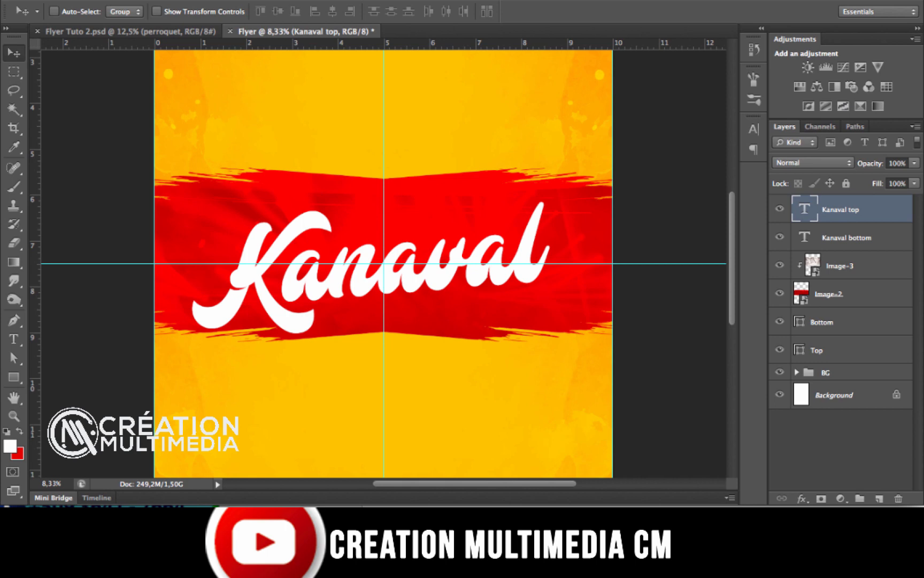
Hide the Kanaval top layer and open the layer style settings of Kanaval bottom, keeping the title in view
click(781, 210)
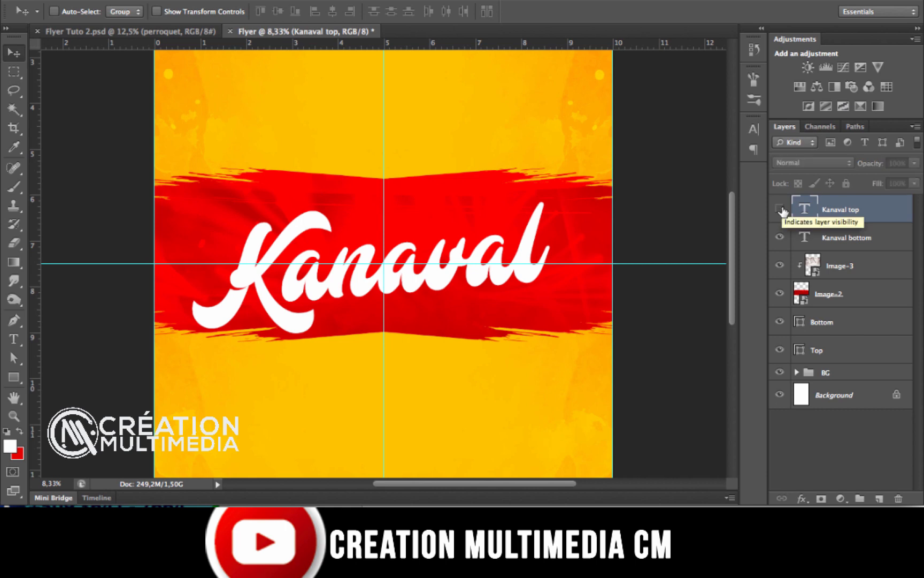
click(837, 238)
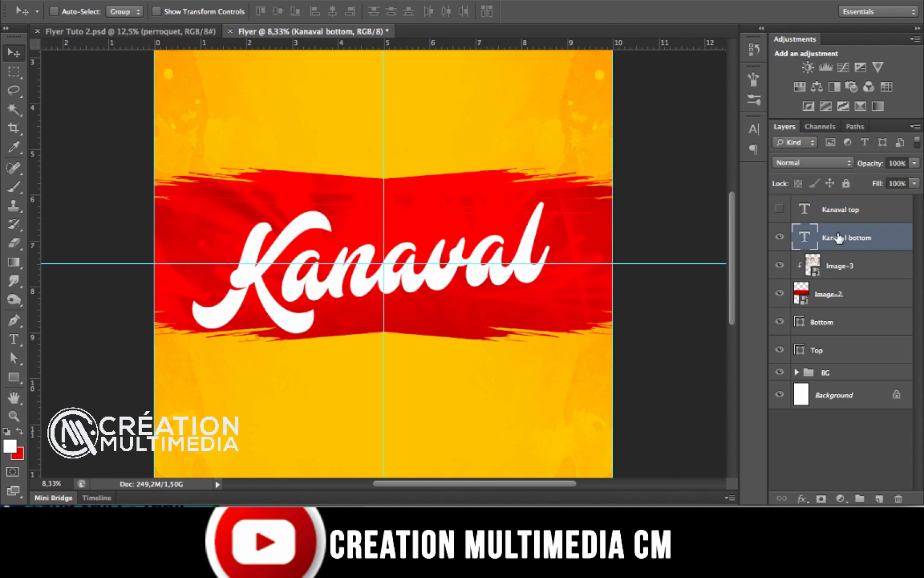
double_click(898, 237)
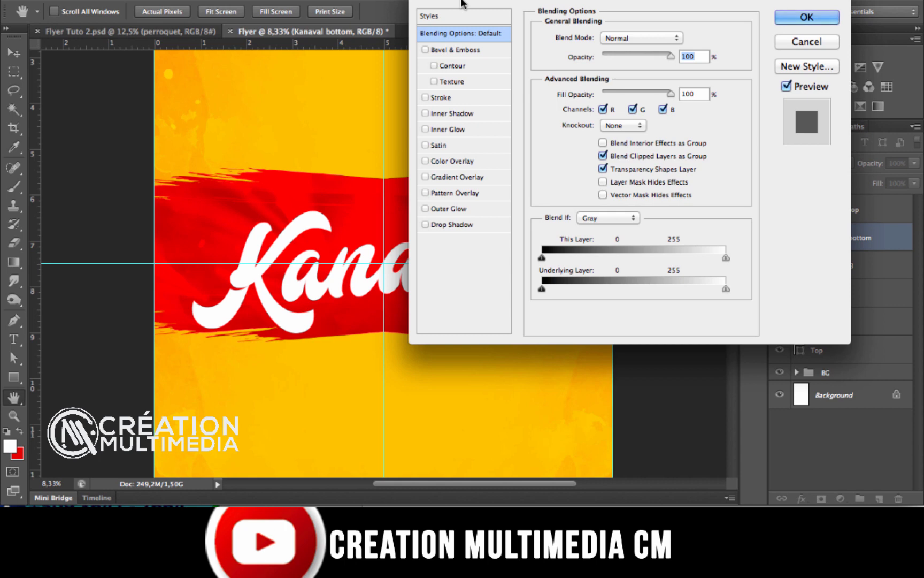
drag(460, 0, 495, 68)
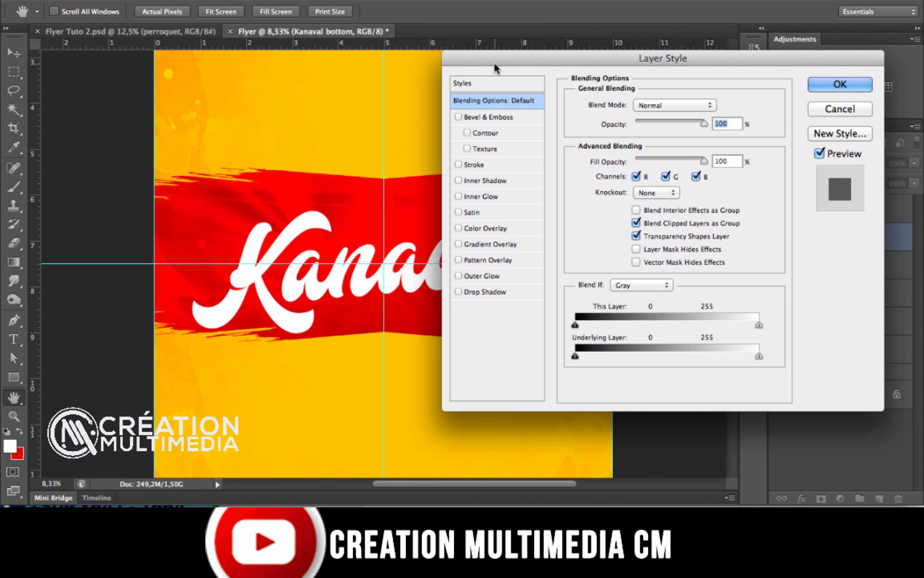
drag(494, 62, 508, 62)
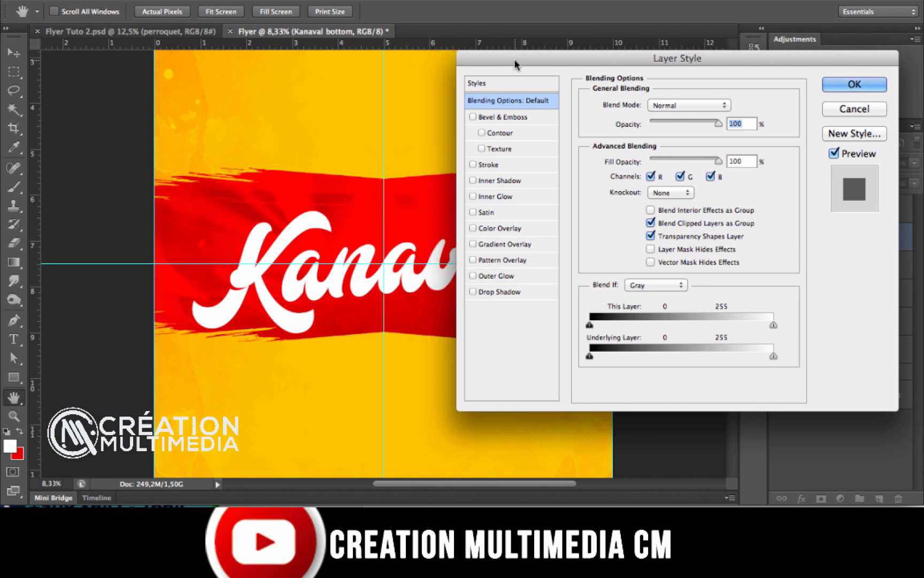
Enable an Outer Glow on Kanaval bottom with the Normal blend mode and 100% opacity
click(479, 276)
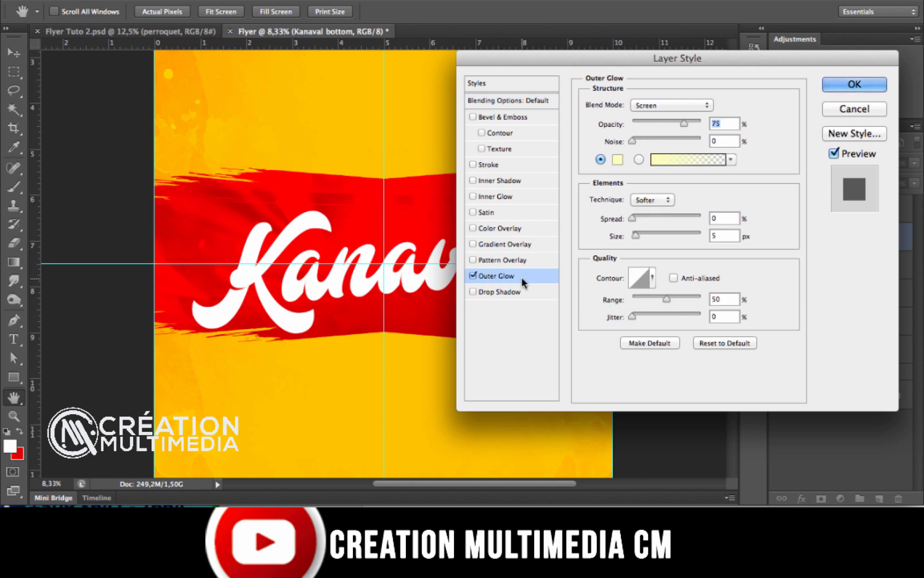
click(651, 106)
click(643, 15)
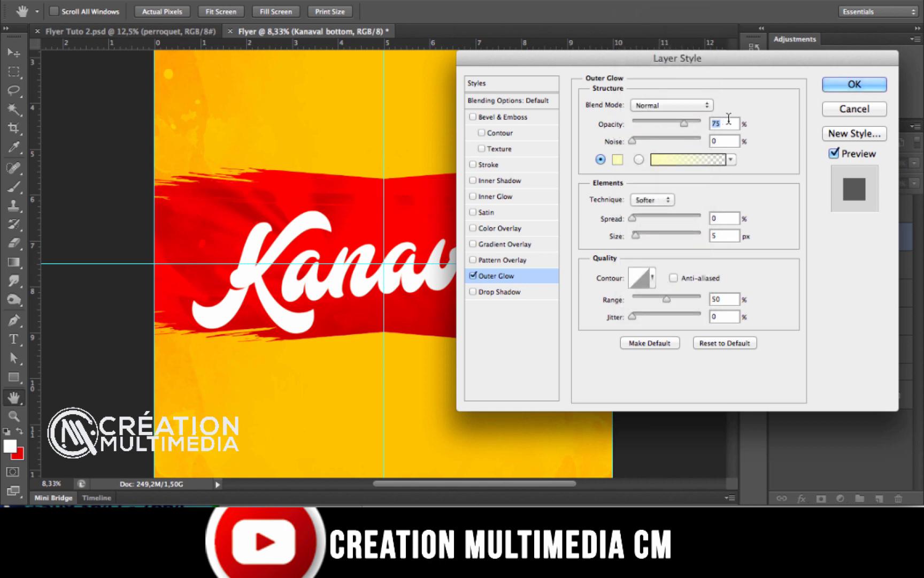
text(1)
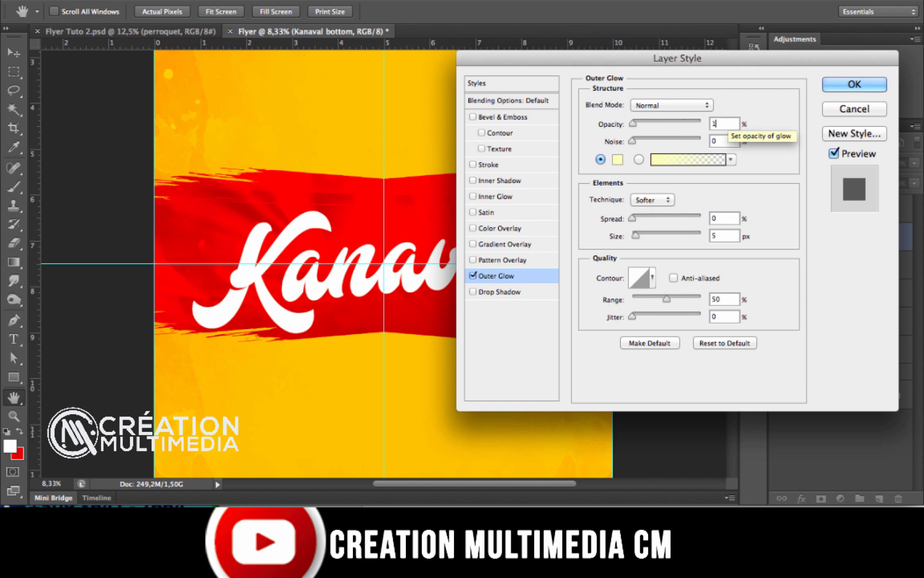
text(00)
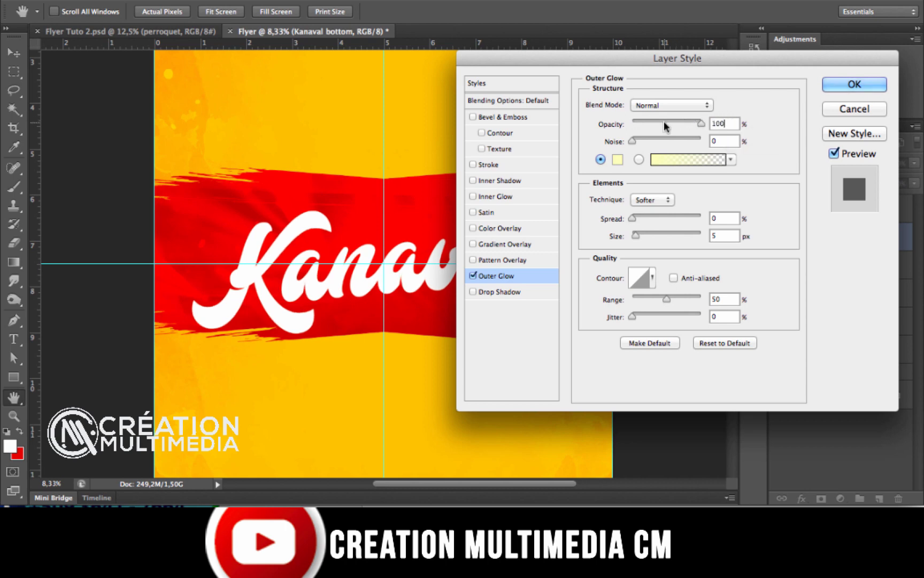
Switch the Outer Glow to a gradient fill and set the gradient's end opacity stop to 100%
click(638, 160)
click(692, 159)
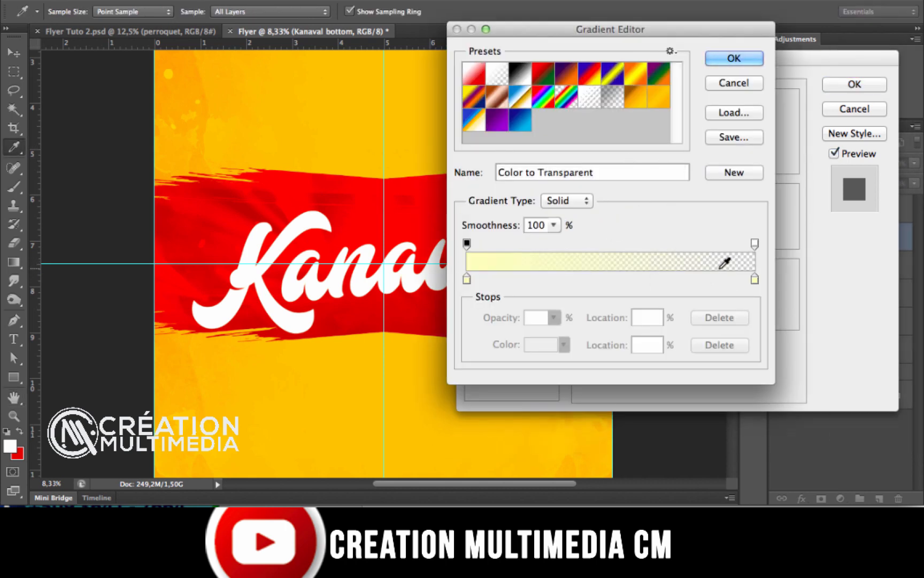
click(755, 244)
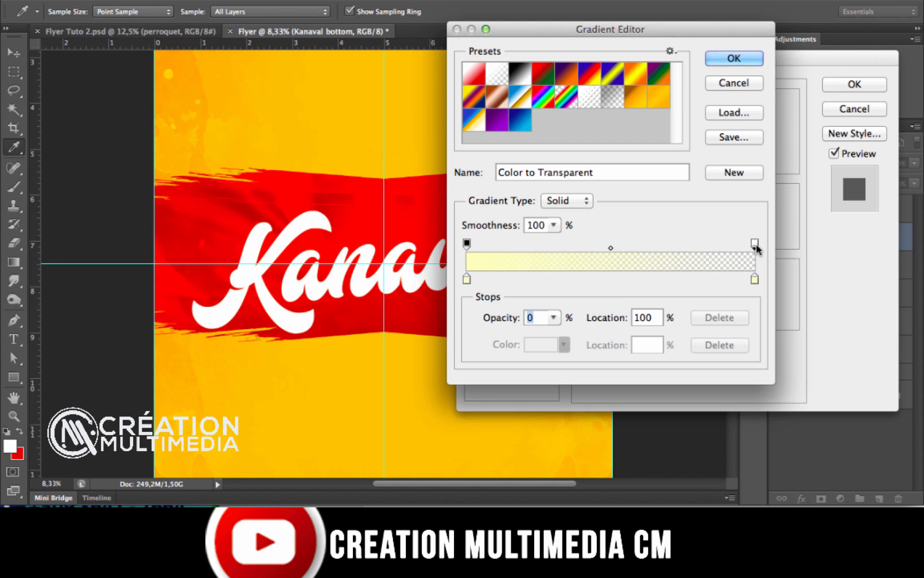
drag(499, 320, 607, 339)
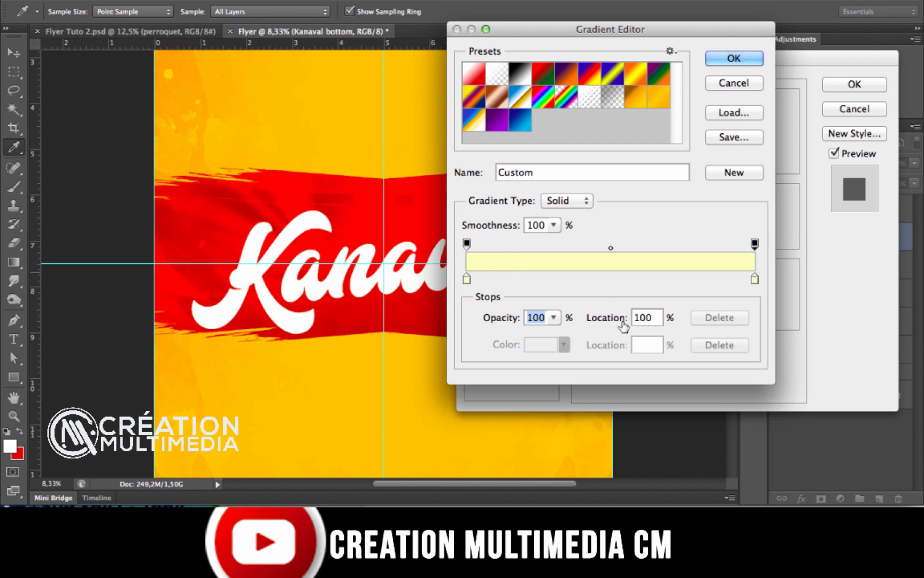
Set the starting colour stop of the Outer Glow gradient to hex 0e7e2d
click(467, 279)
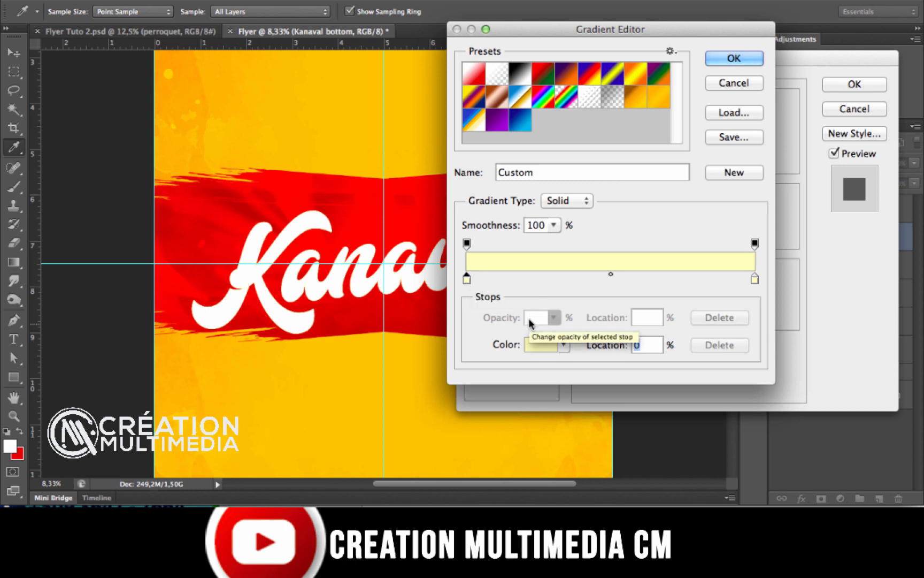
click(541, 344)
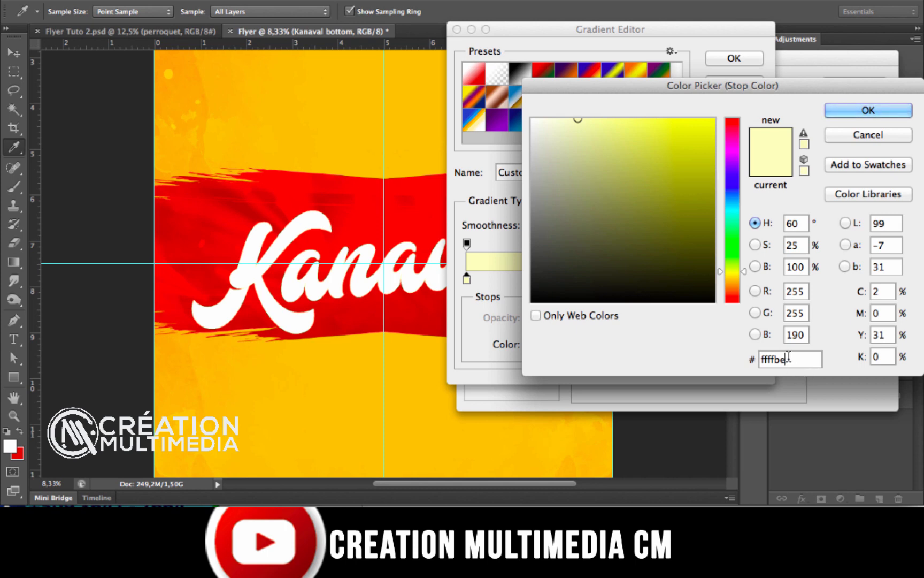
drag(789, 358, 723, 359)
text(0e)
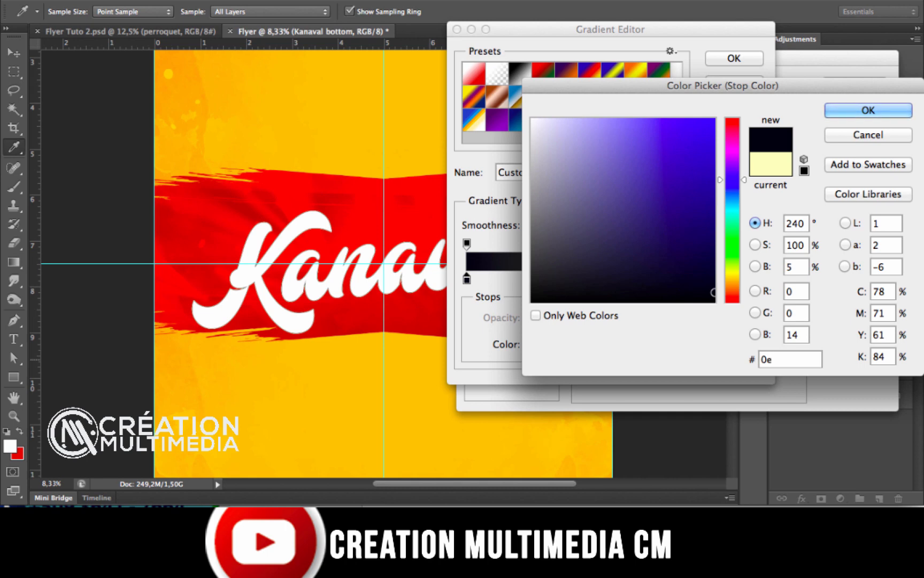
text(7)
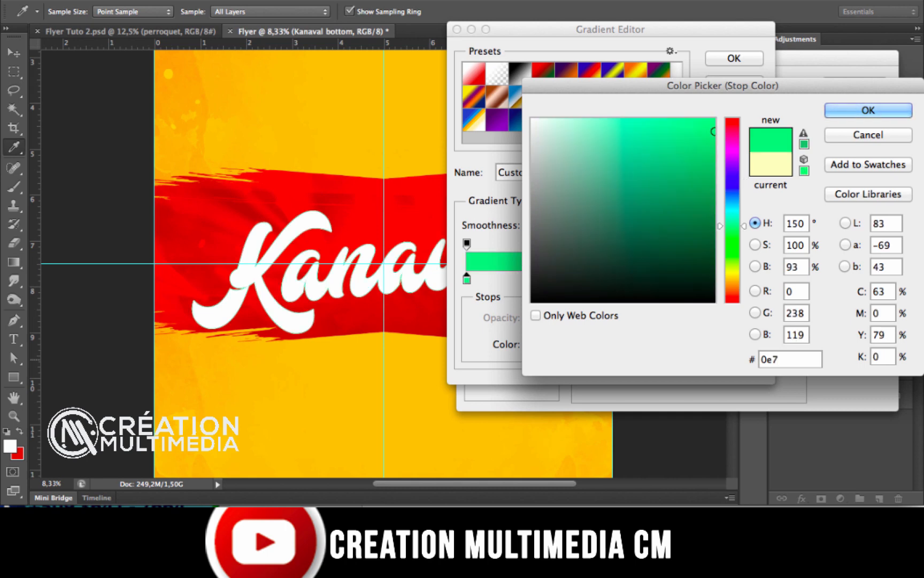
text(e)
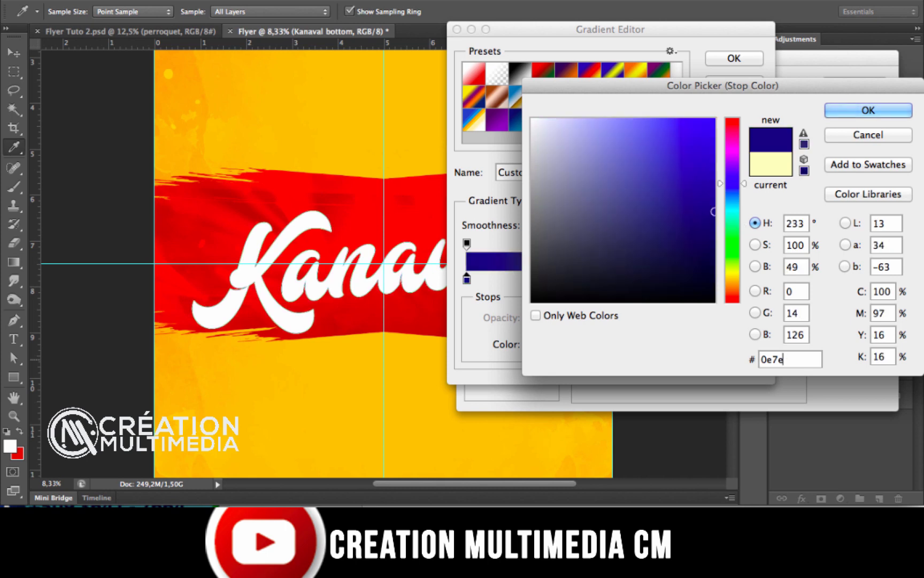
text(2d)
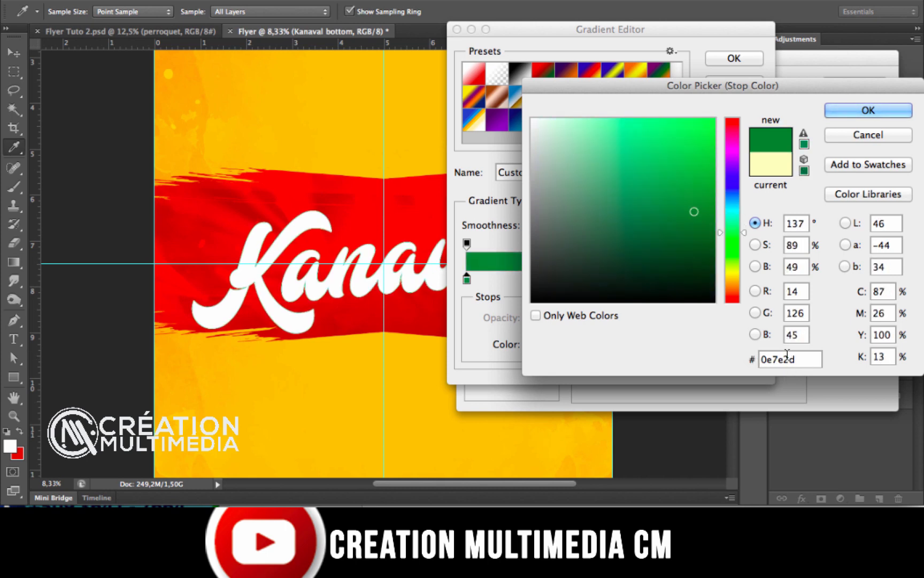
click(844, 112)
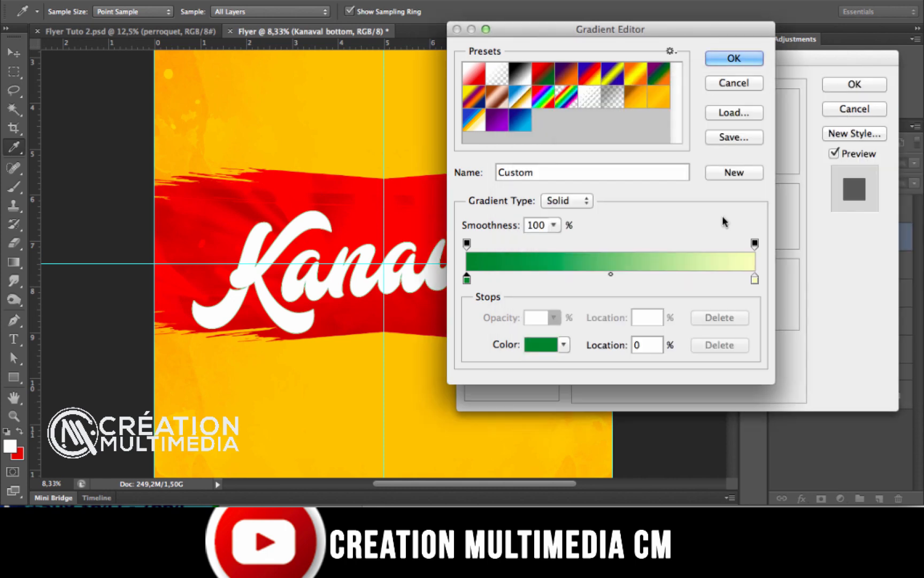
Set the gradient's end colour stop to hex 37a42c and accept the gradient
click(754, 280)
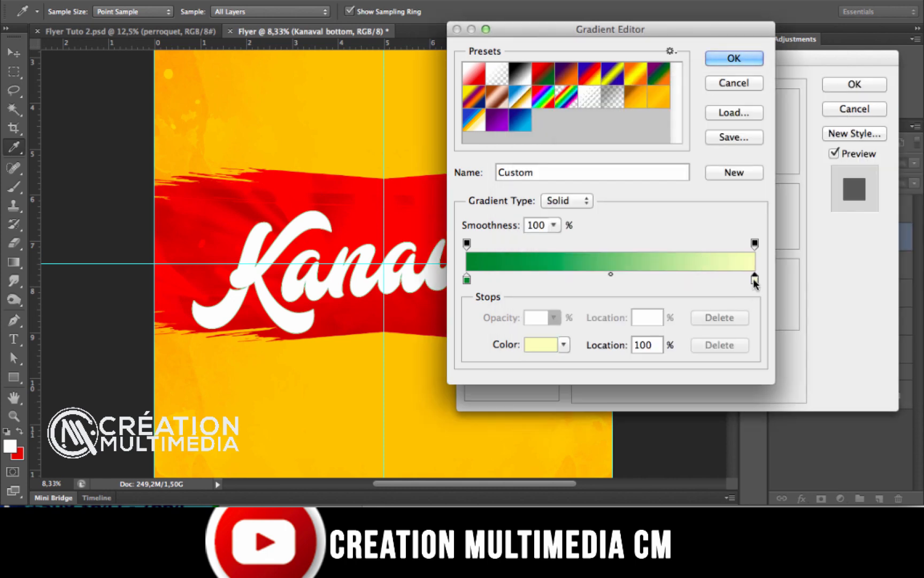
click(542, 345)
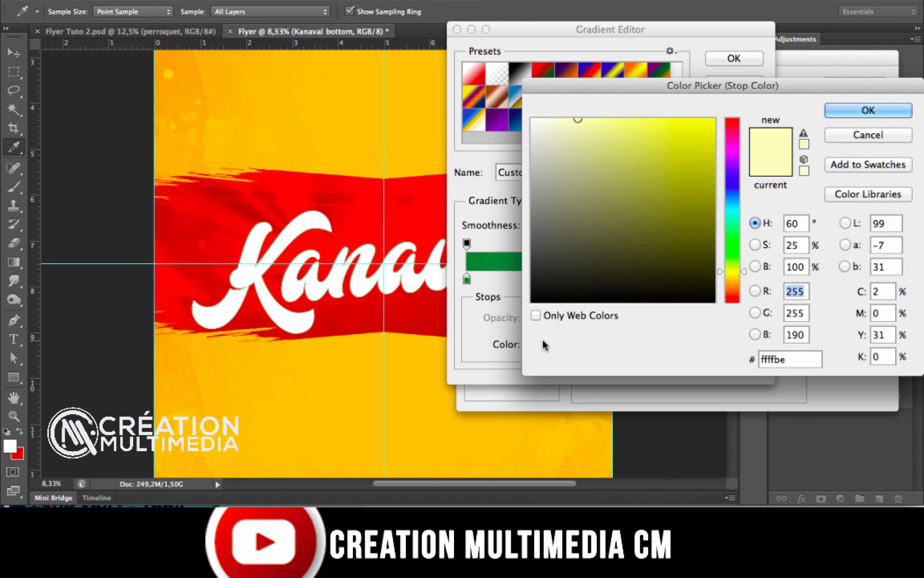
double_click(786, 359)
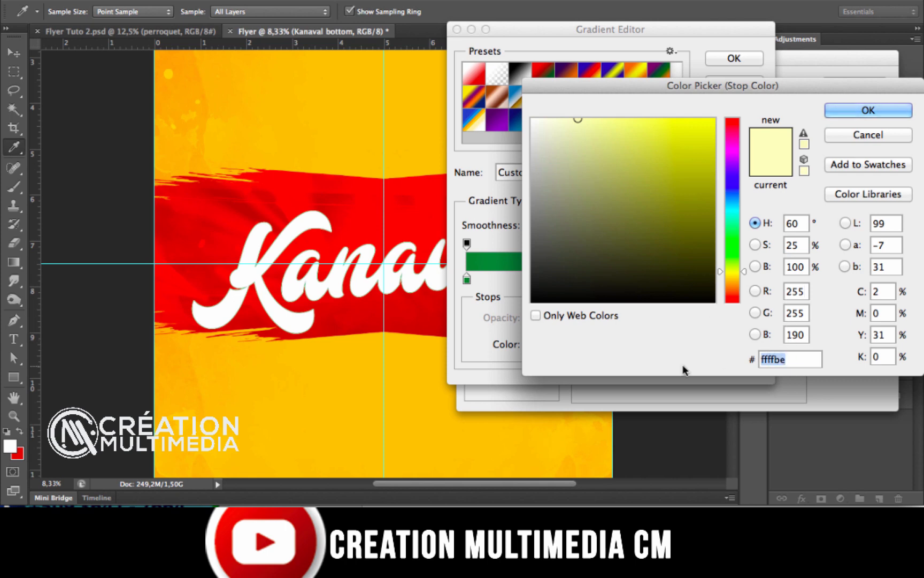
text(37)
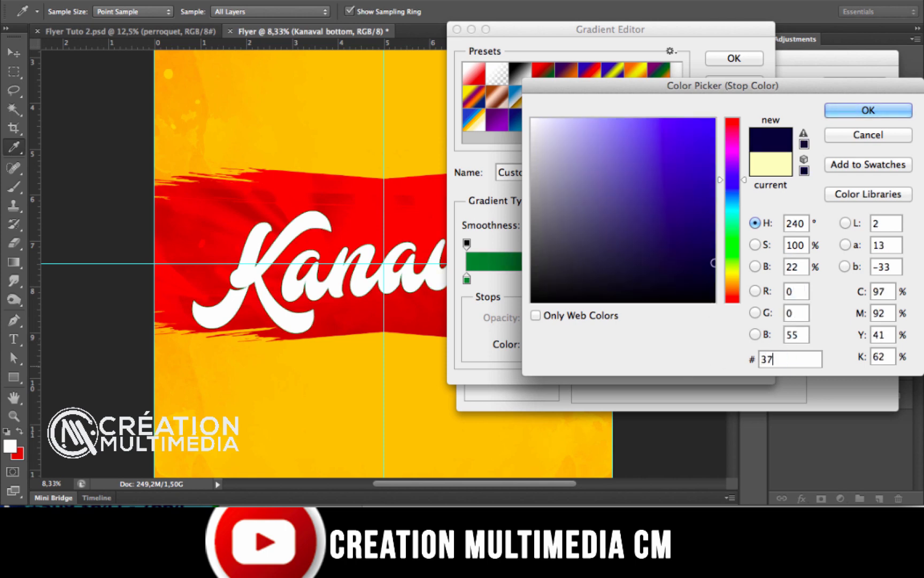
text(a)
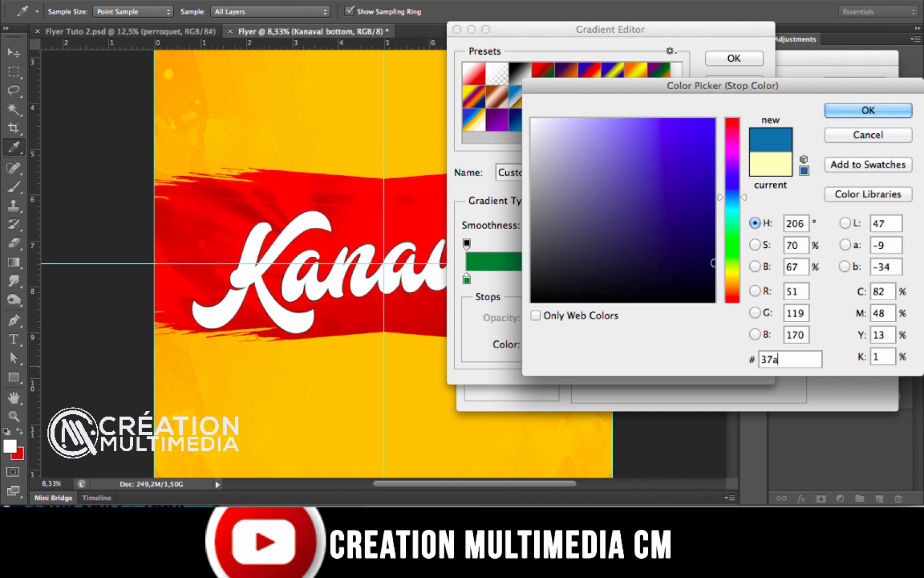
text(4)
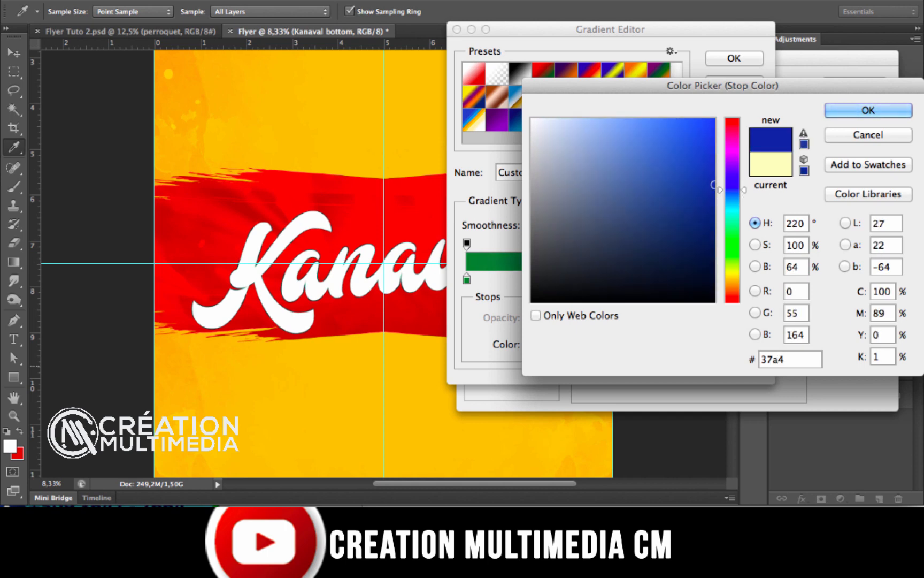
text(2c)
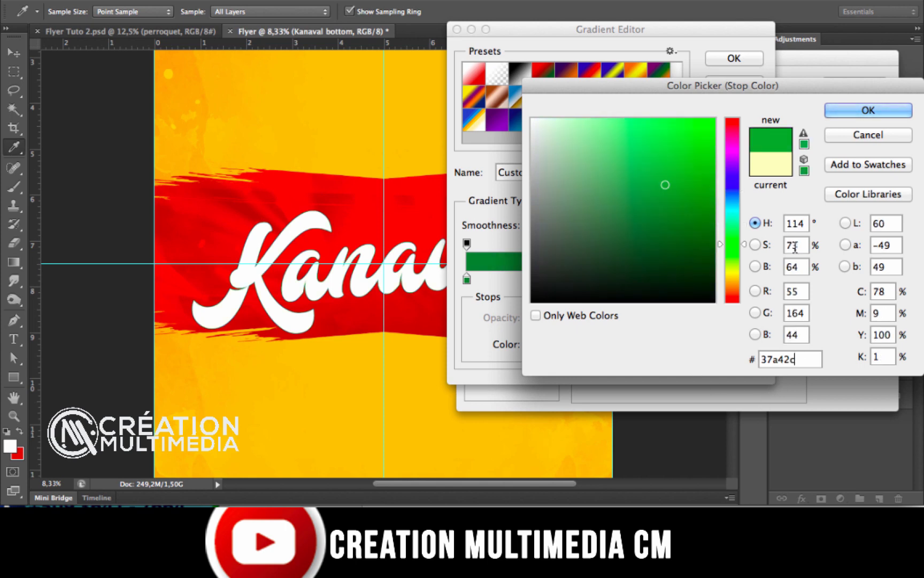
click(848, 112)
click(731, 59)
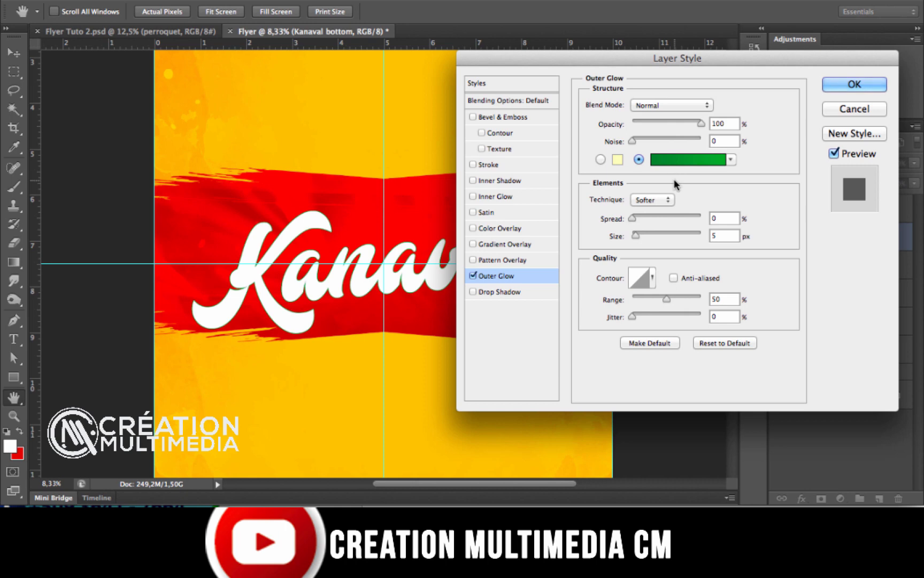
Set the Outer Glow technique to Precise with 46% spread, 10 px size and 57% range, and apply the style
click(652, 201)
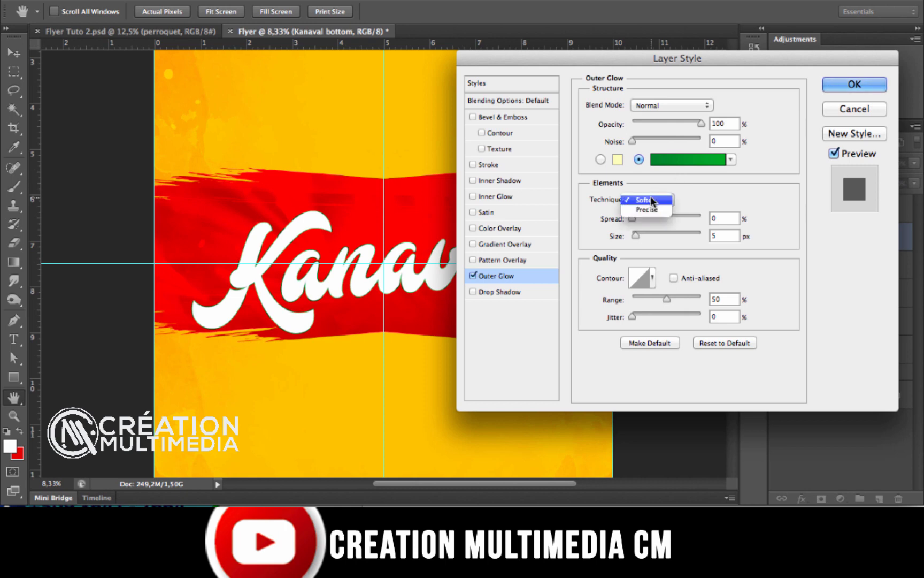
click(650, 209)
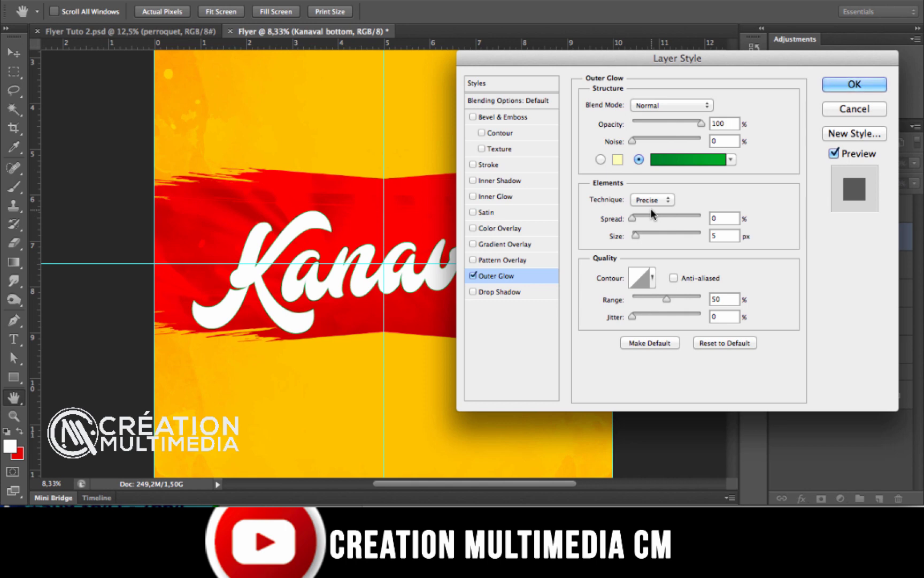
click(725, 219)
drag(725, 219, 691, 225)
text(46)
drag(719, 235, 690, 240)
text(10)
text(7)
click(826, 89)
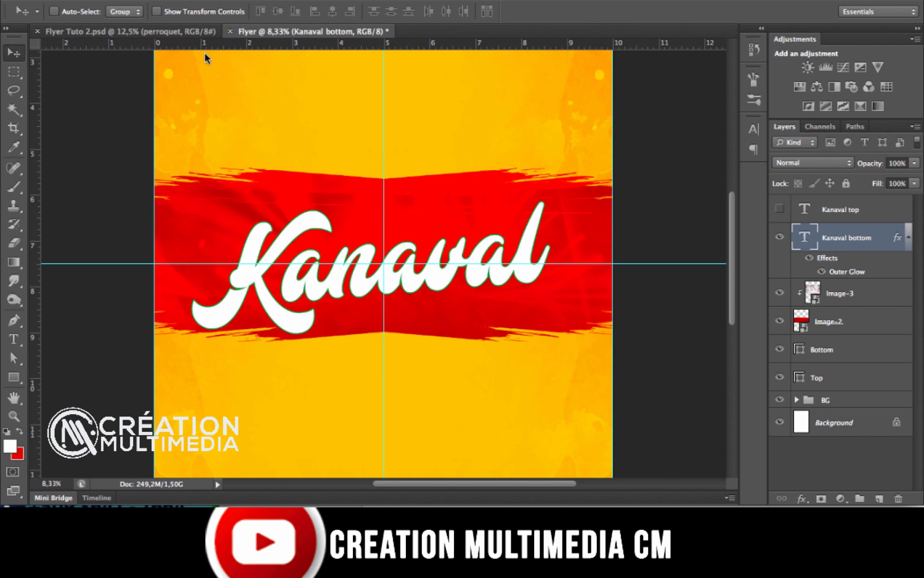
Examine the Outer Glow settings of the lower Brazil text layer in the reference document Flyer Tuto 2.psd
click(181, 33)
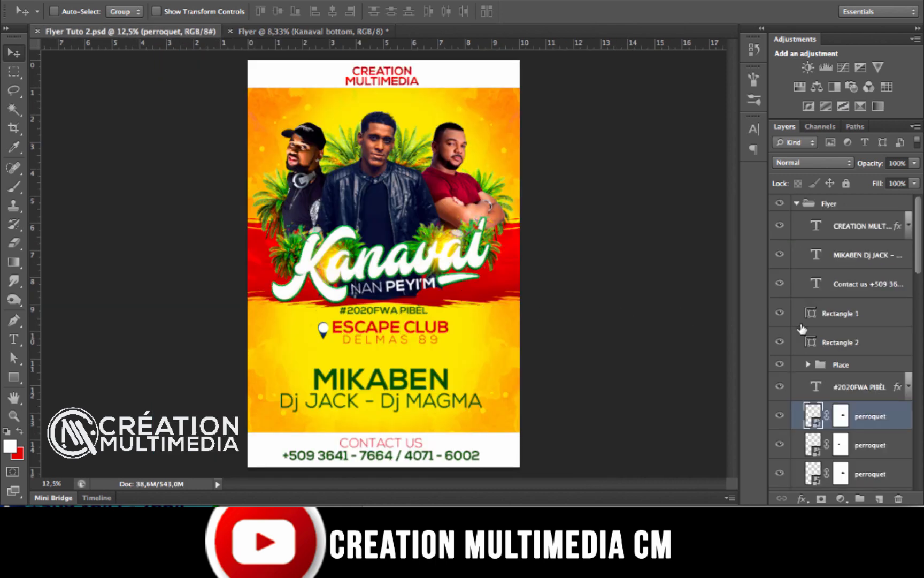
scroll(827, 349, down, 12)
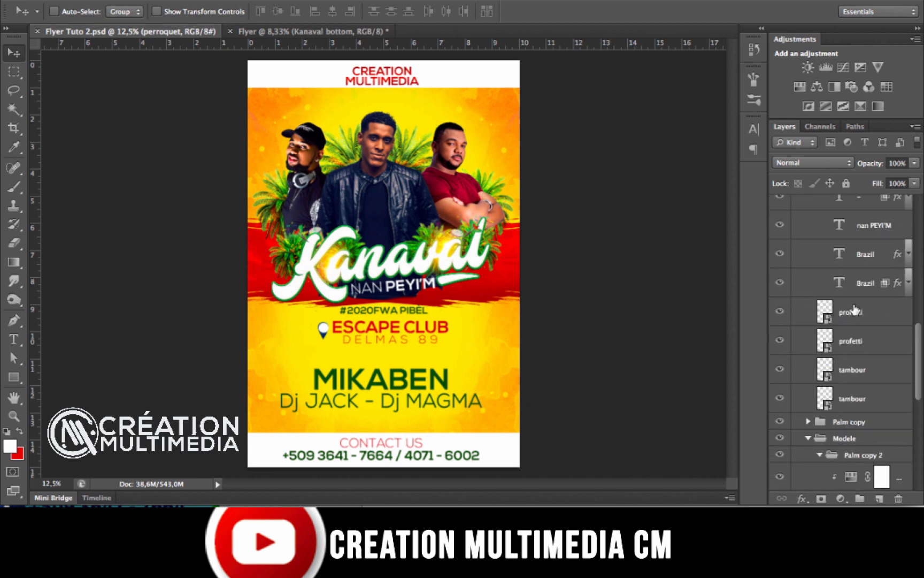
click(847, 294)
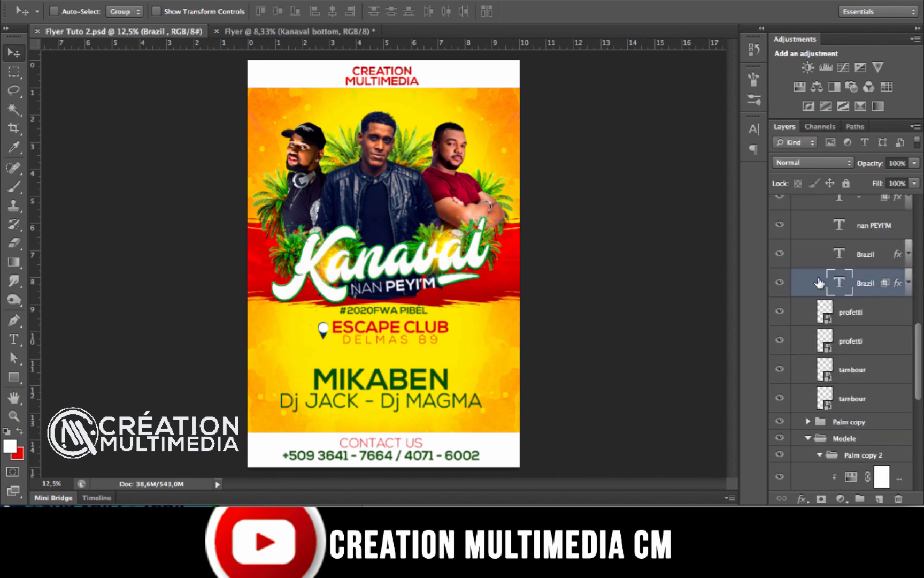
double_click(819, 283)
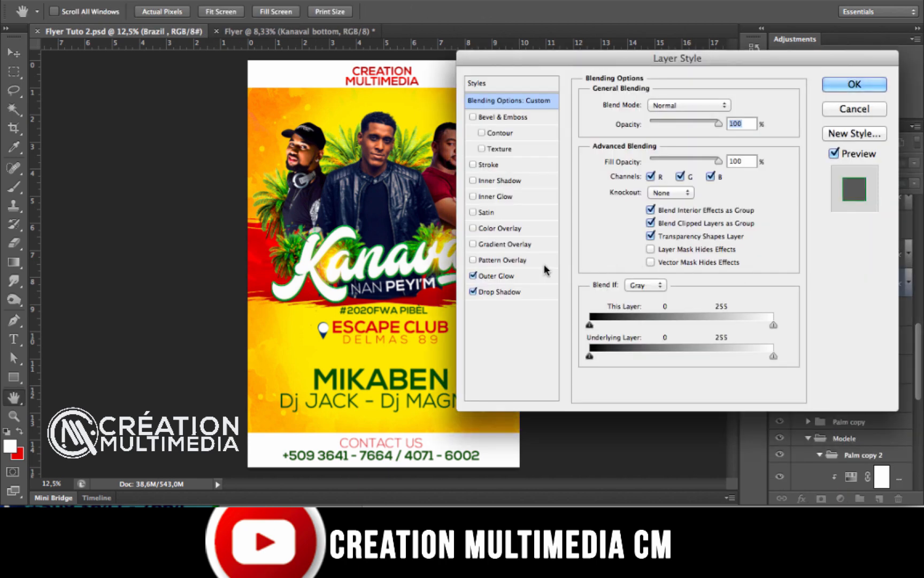
click(514, 276)
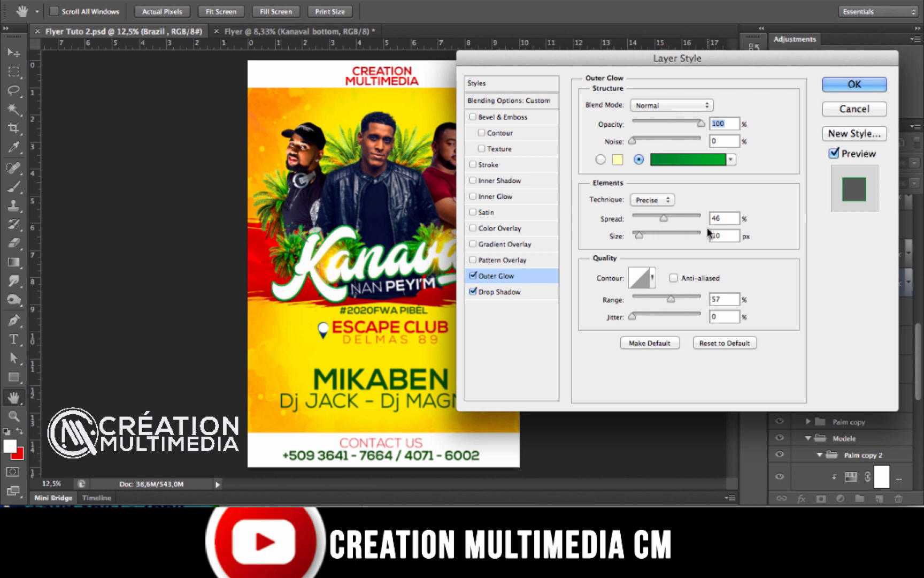
click(834, 88)
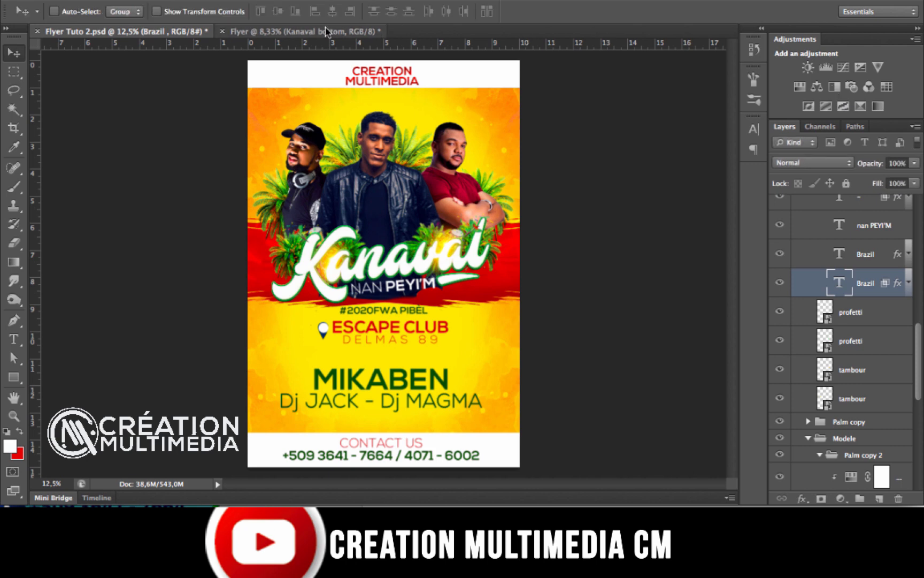
Return to the Flyer document and add a Drop Shadow with the Normal blend mode to Kanaval bottom
click(326, 31)
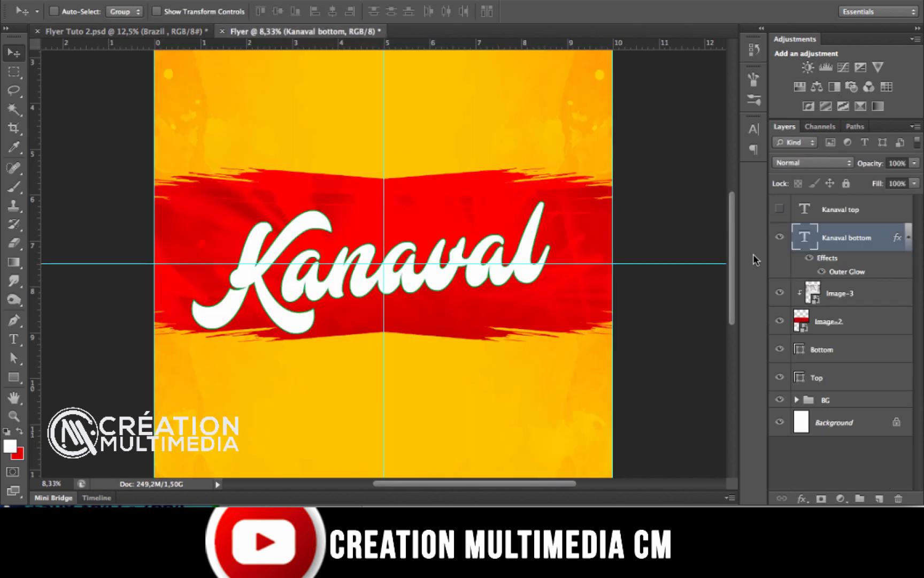
double_click(881, 239)
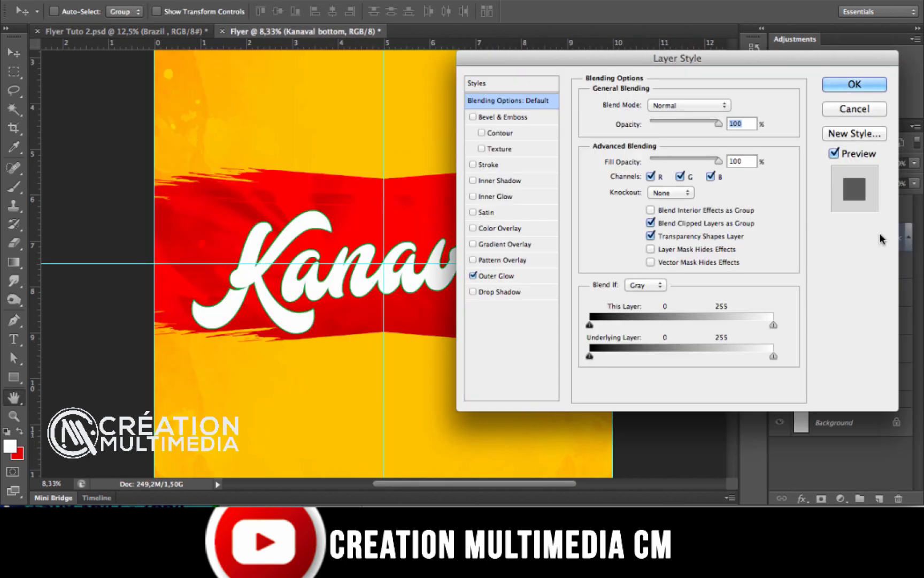
click(498, 275)
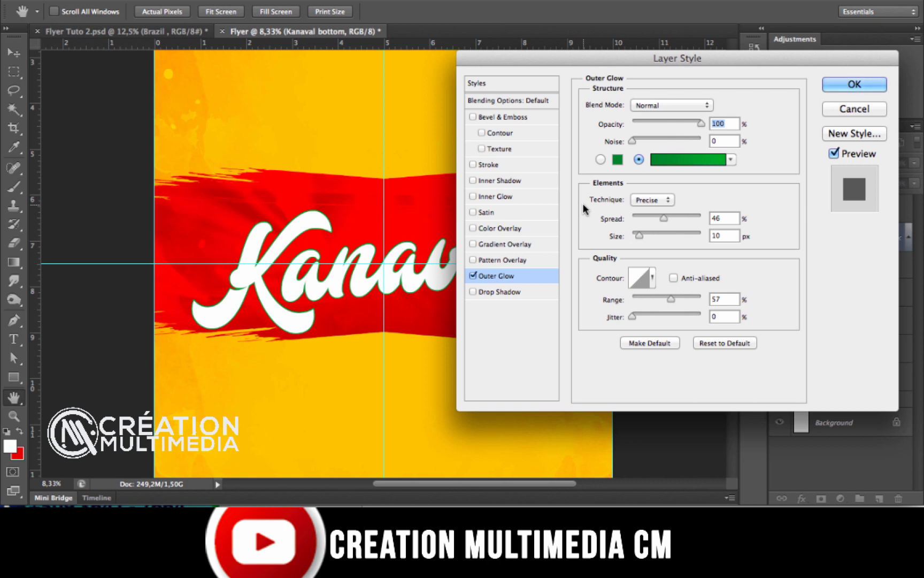
click(538, 291)
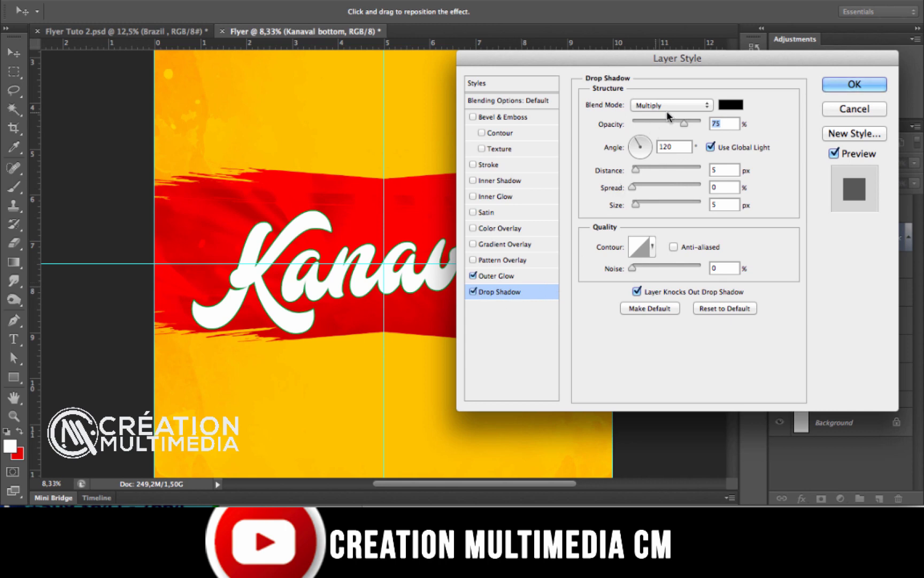
click(648, 105)
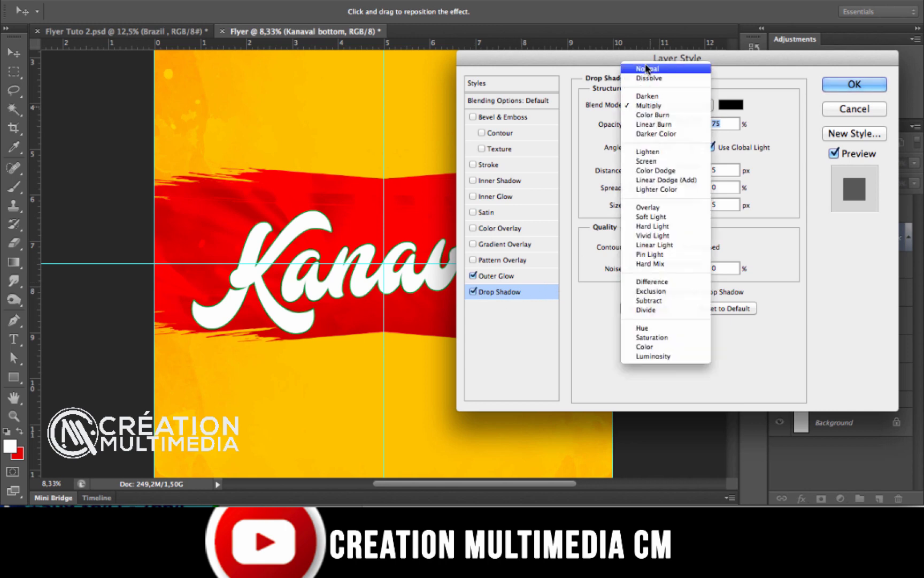
click(648, 68)
Set the Drop Shadow colour of Kanaval bottom to hex 055825
click(729, 105)
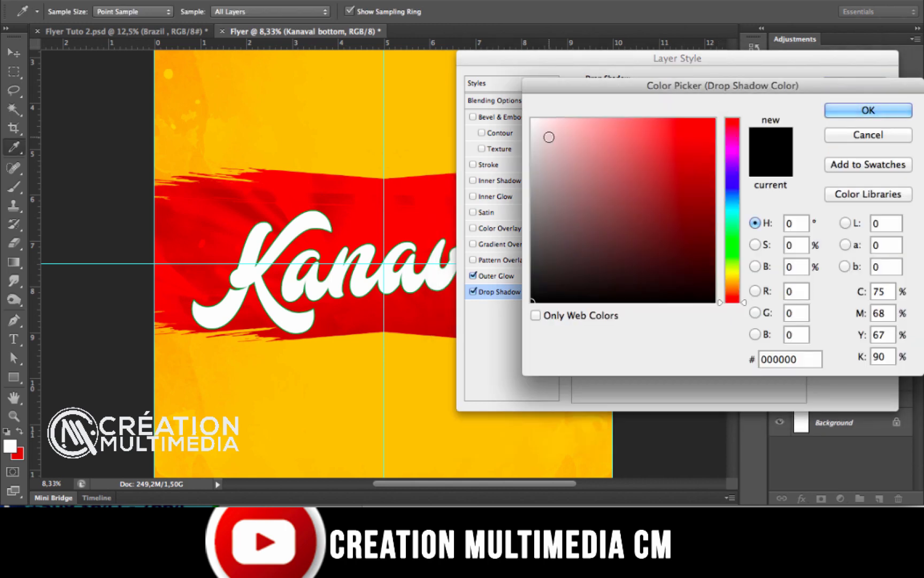
double_click(770, 358)
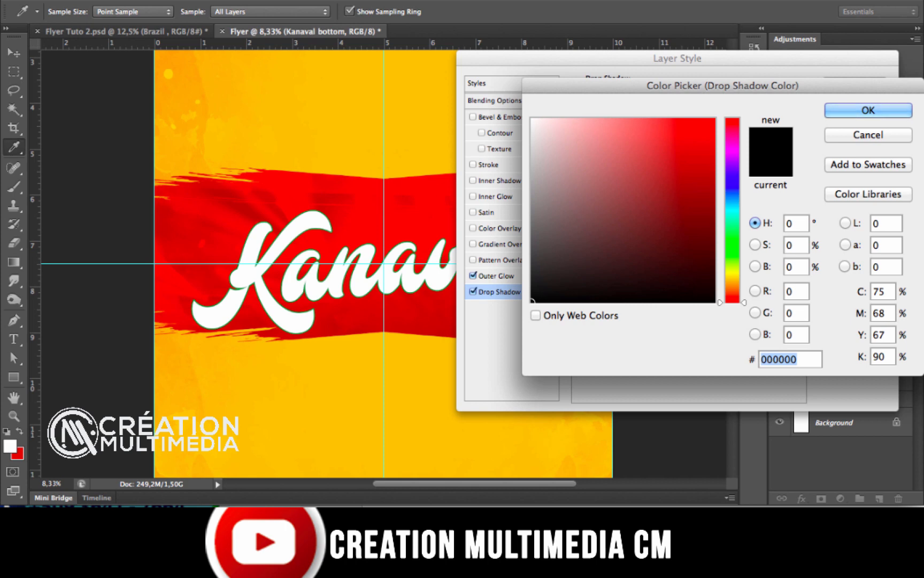
text(05)
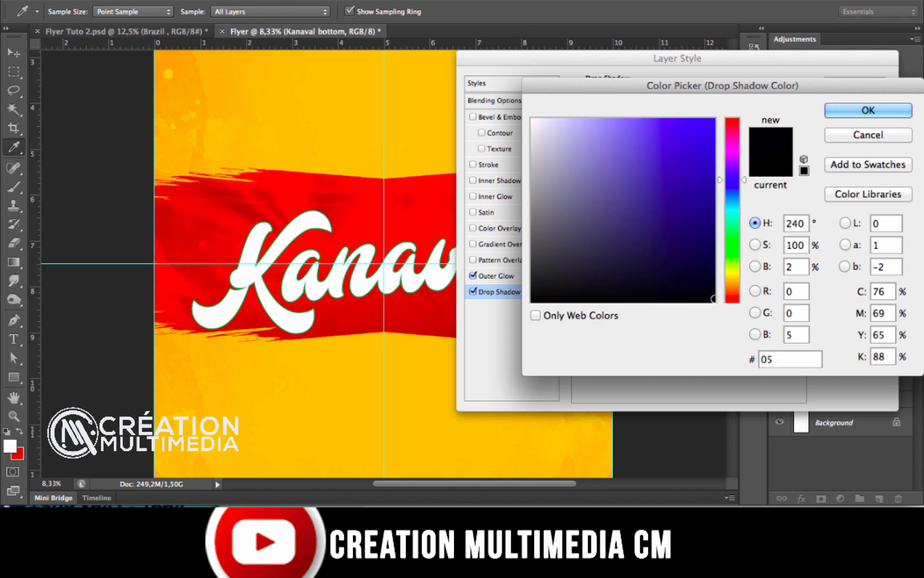
text(5)
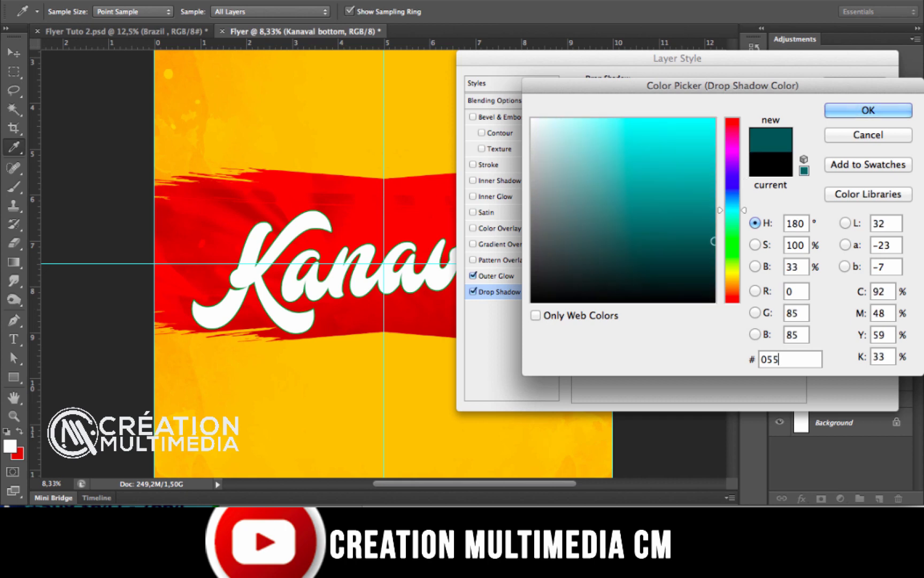
text(8)
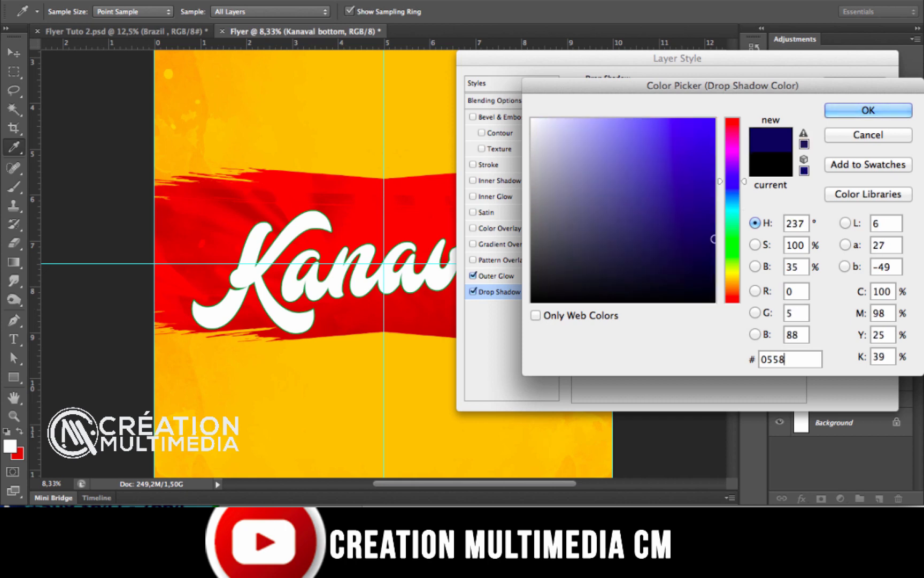
text(2)
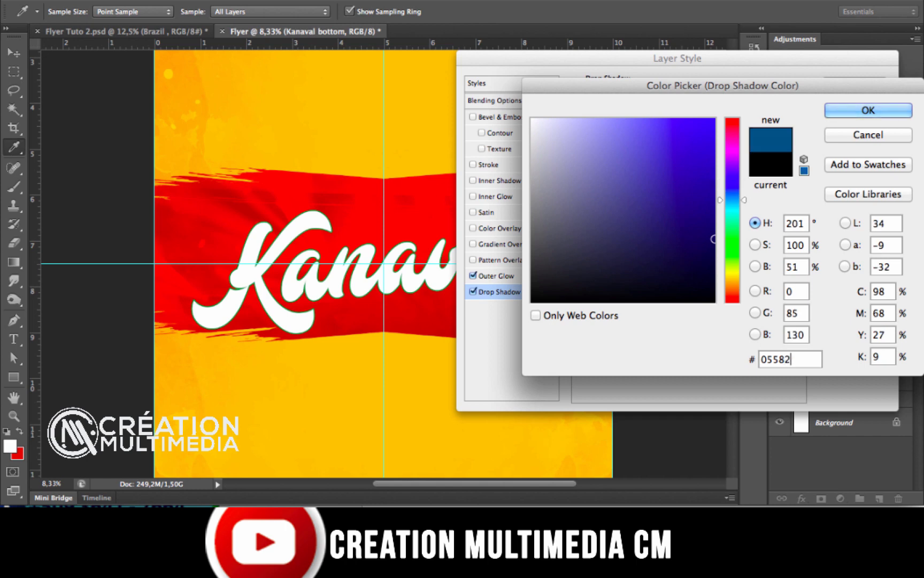
text(5)
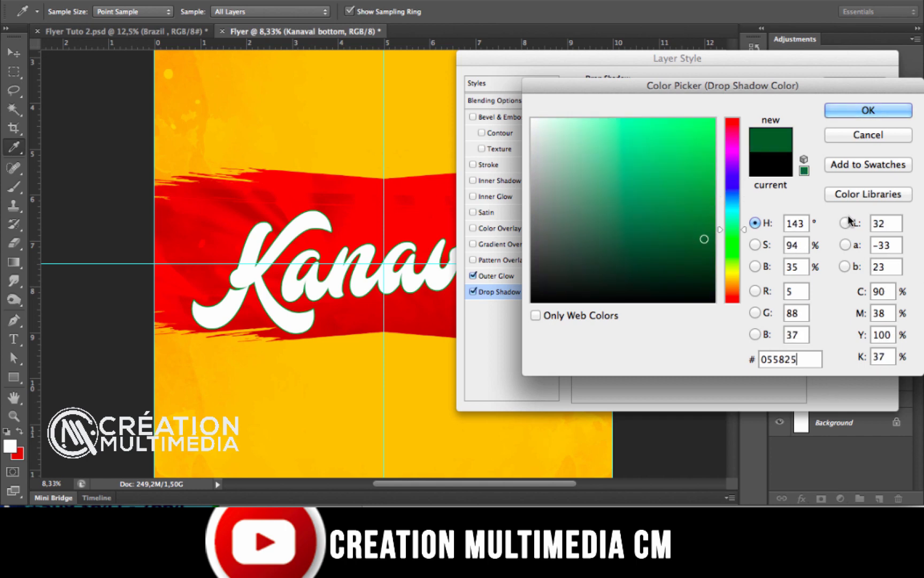
click(841, 110)
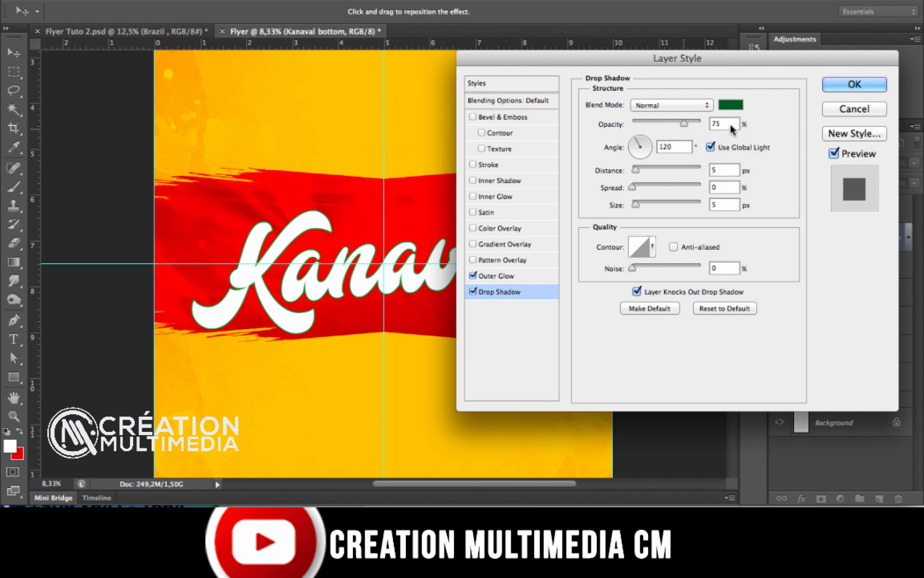
Turn off global light for the Drop Shadow and set a 121° angle, 6 px distance, 100% spread and 10 px size
click(711, 148)
drag(675, 144, 667, 141)
text(1)
drag(650, 187, 720, 198)
key(Tab)
text(1)
text(0)
text(6)
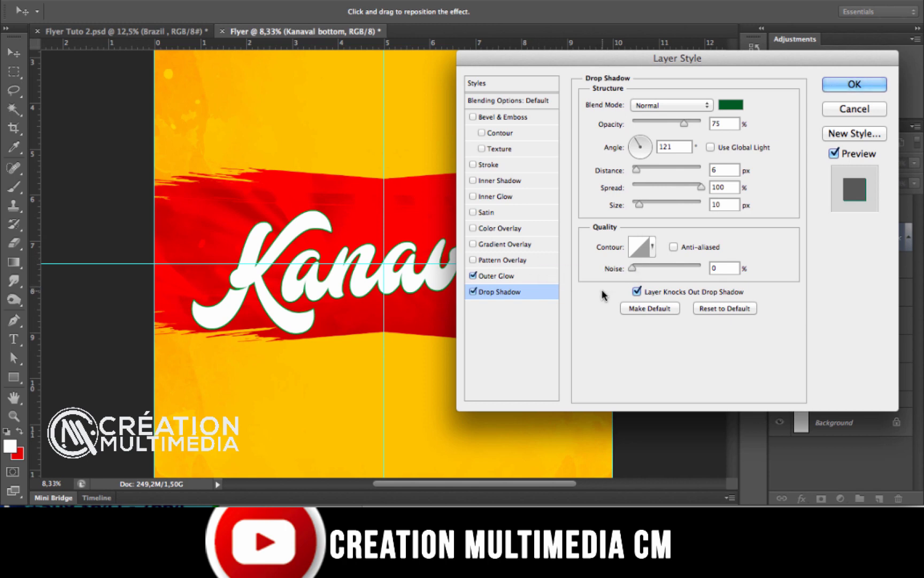
Set the Outer Glow size of Kanaval bottom to 30 px
click(525, 277)
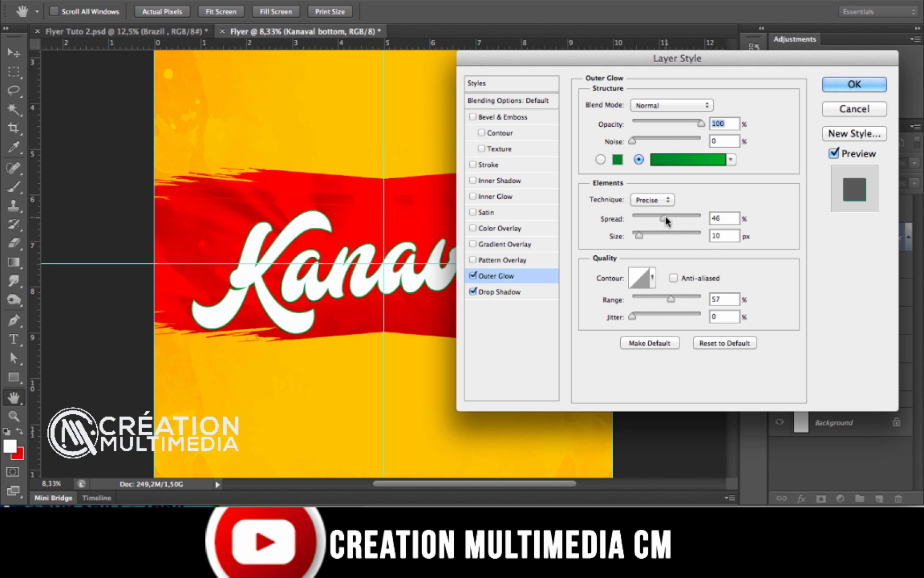
drag(647, 235, 647, 235)
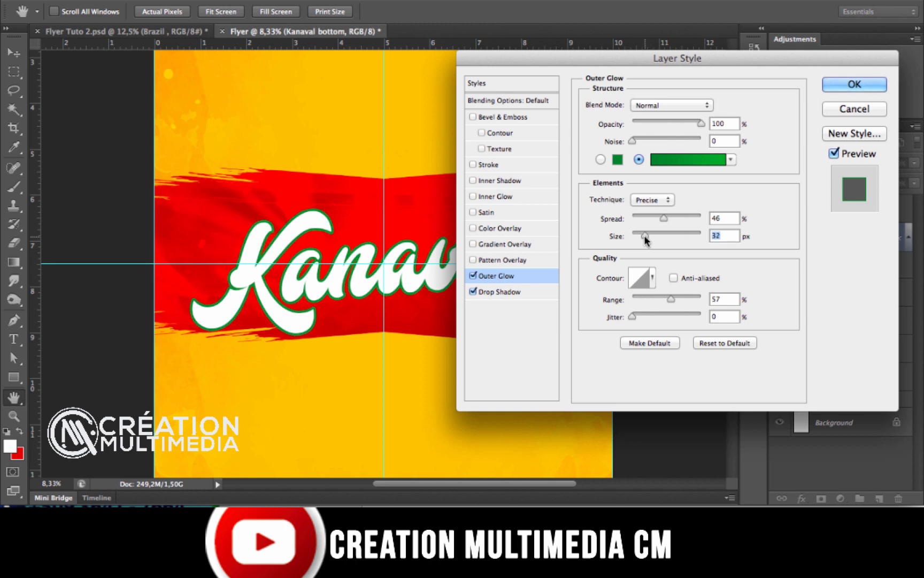
drag(644, 235, 646, 235)
text(4)
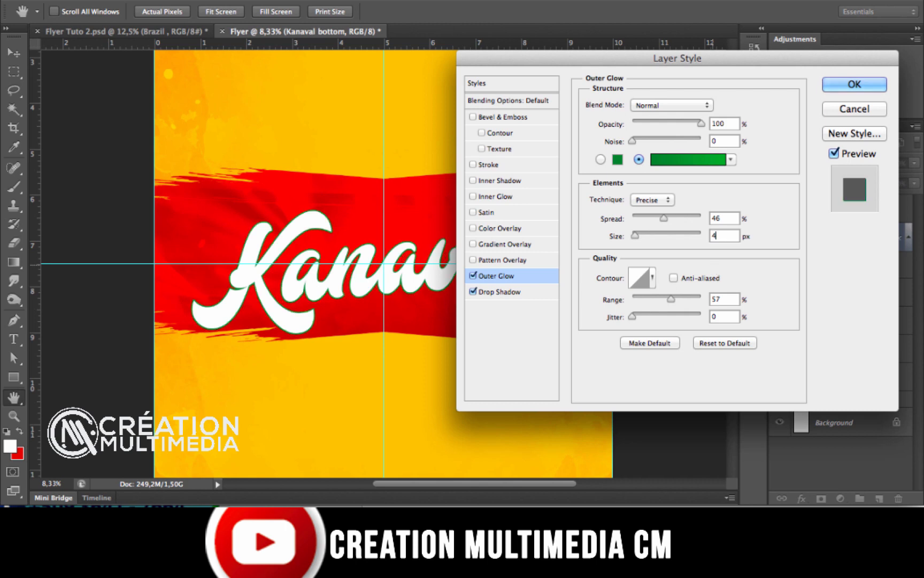
text(0)
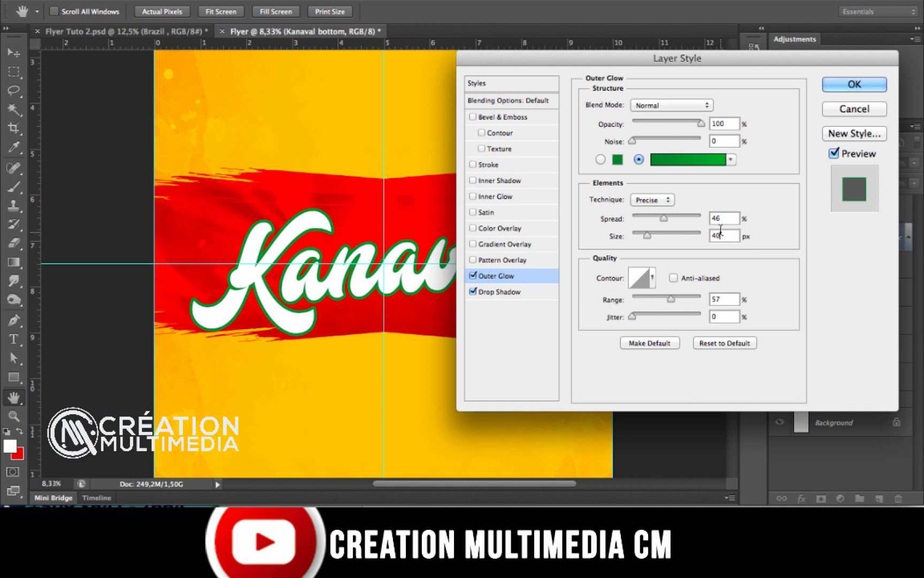
drag(721, 235, 694, 240)
text(30)
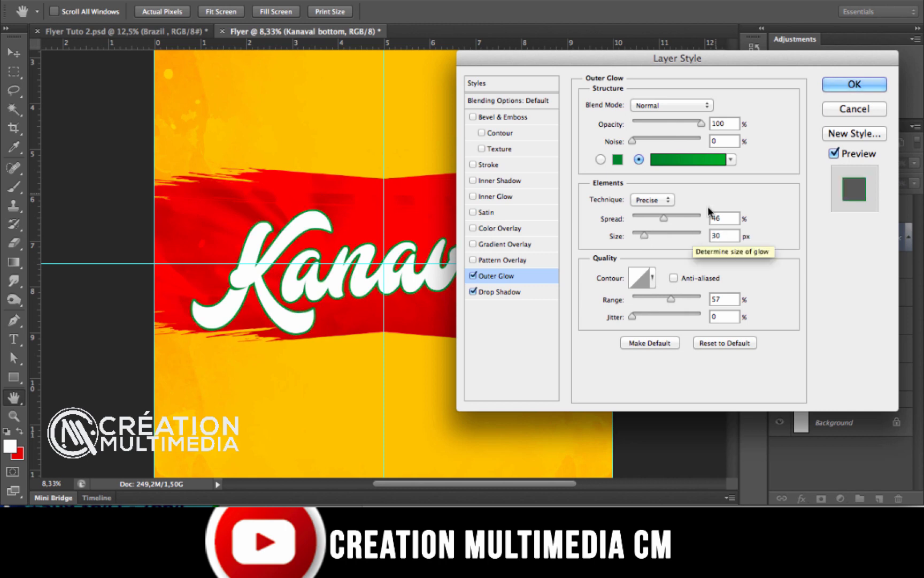
Set the Drop Shadow size to 30 px and apply the layer style
click(526, 291)
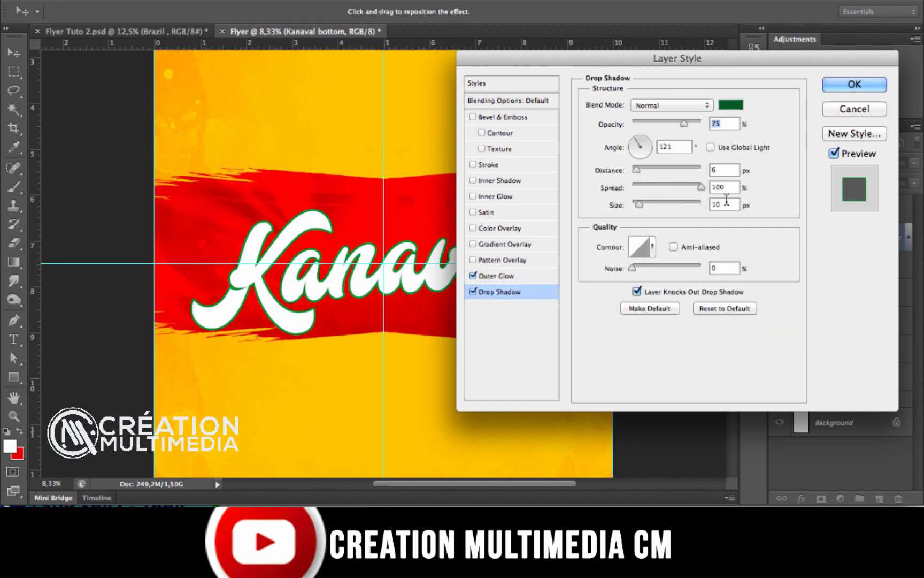
drag(724, 203, 695, 202)
text(30)
click(855, 84)
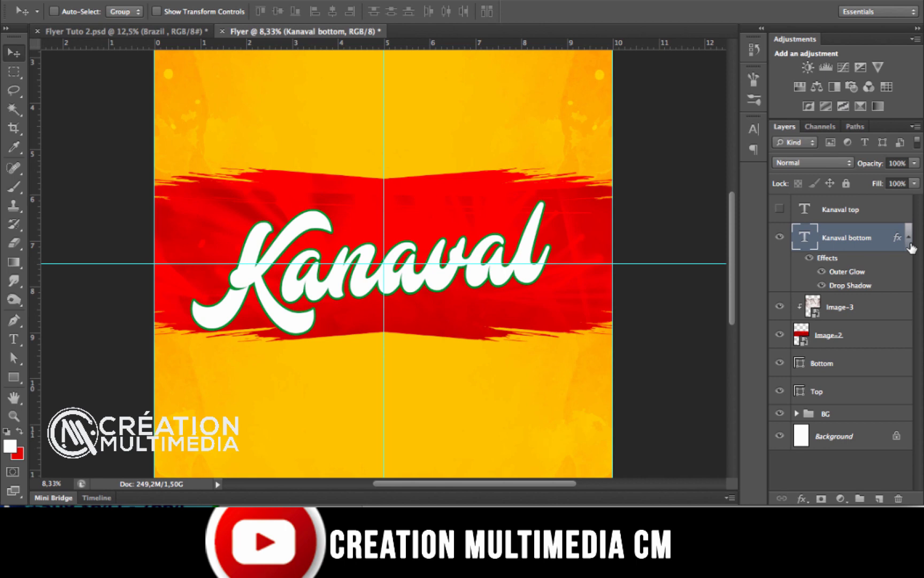
Enable Blend Interior Effects as Group in the blending options of Kanaval bottom and apply it
double_click(884, 238)
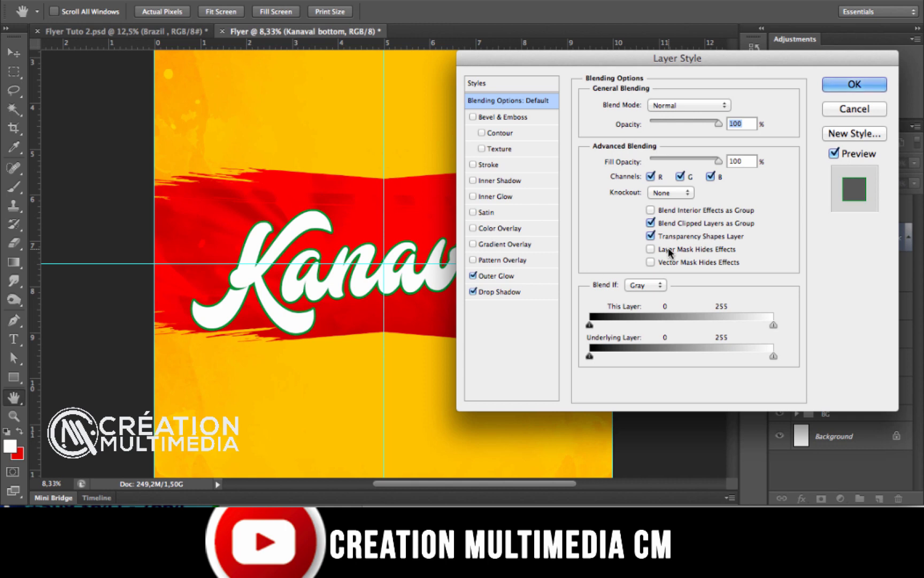
click(650, 212)
click(854, 85)
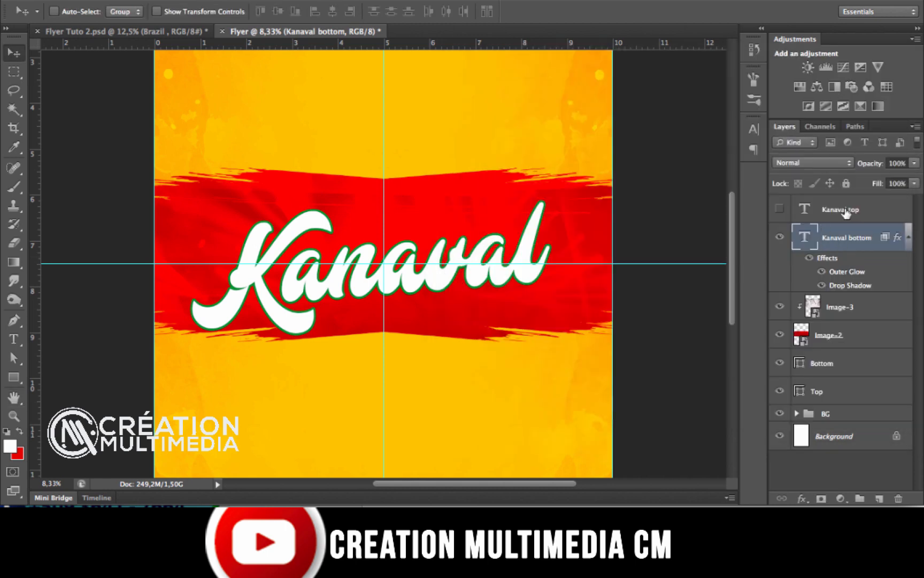
Make the Kanaval top layer visible and add a Gradient Overlay to it
click(780, 209)
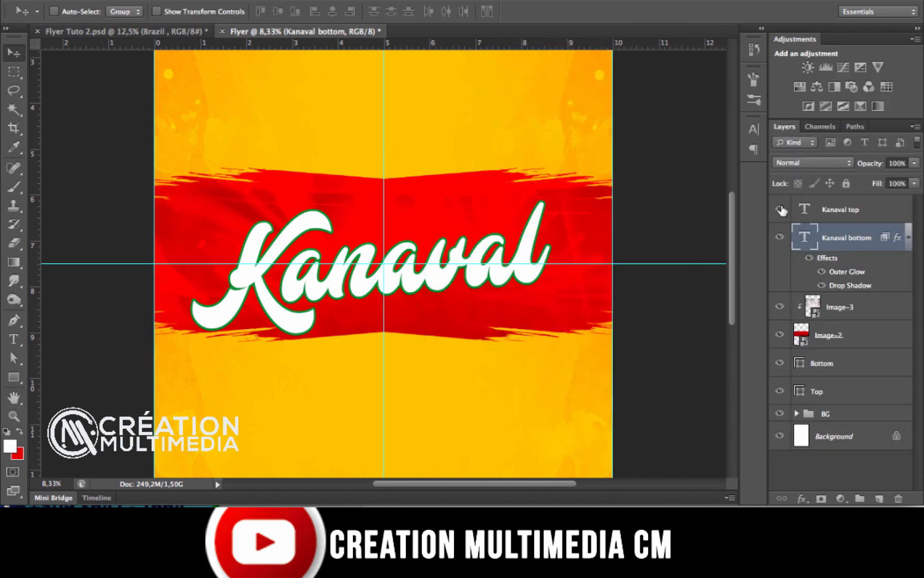
click(841, 219)
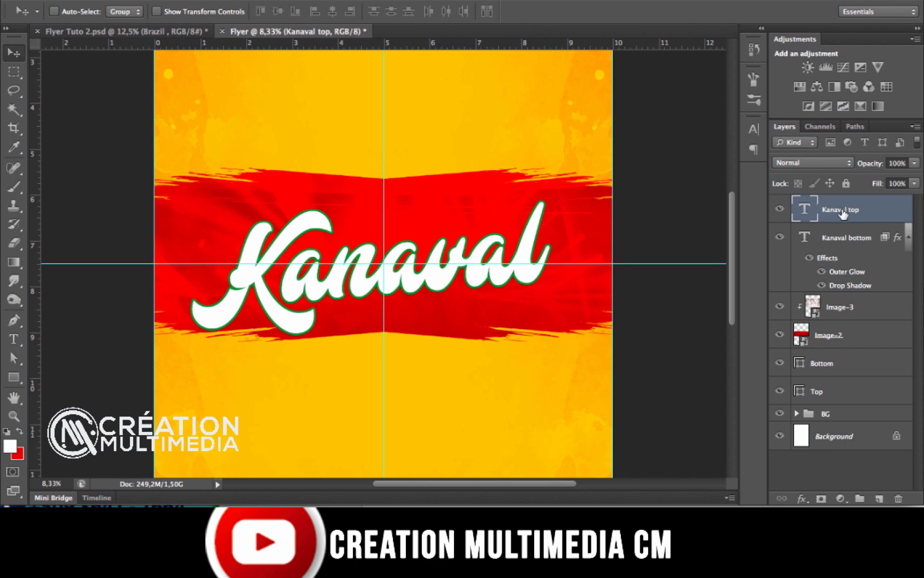
key(h)
double_click(879, 213)
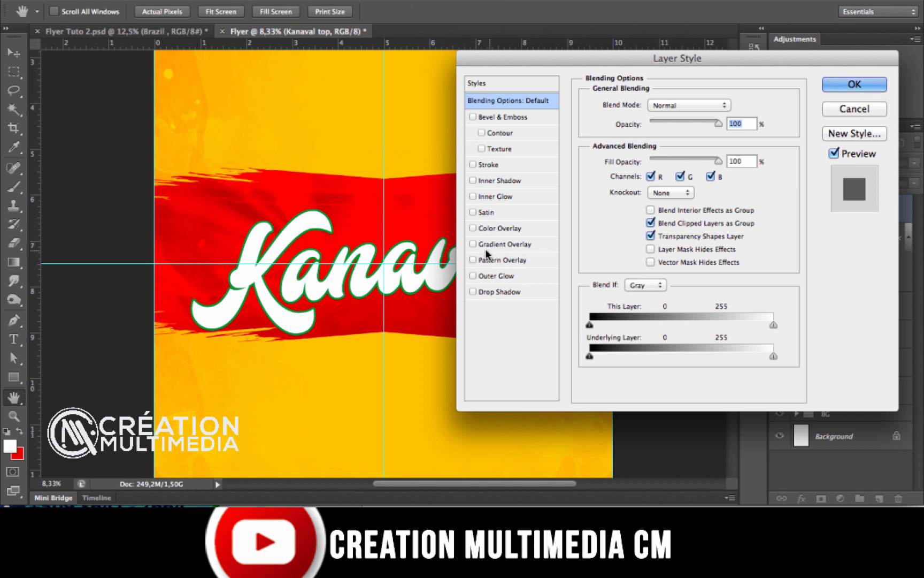
click(503, 244)
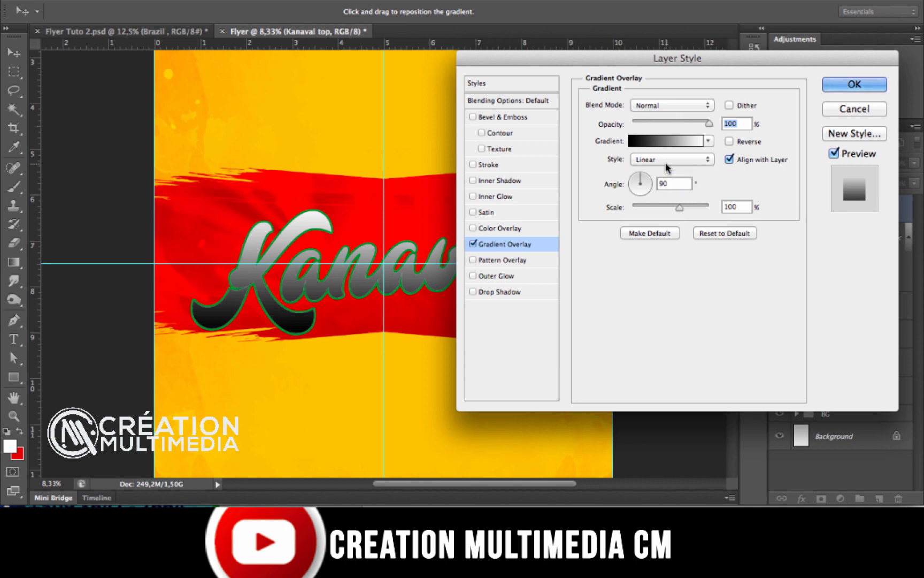
Set the Gradient Overlay's starting colour stop to hex f4f4f4
click(655, 141)
click(467, 279)
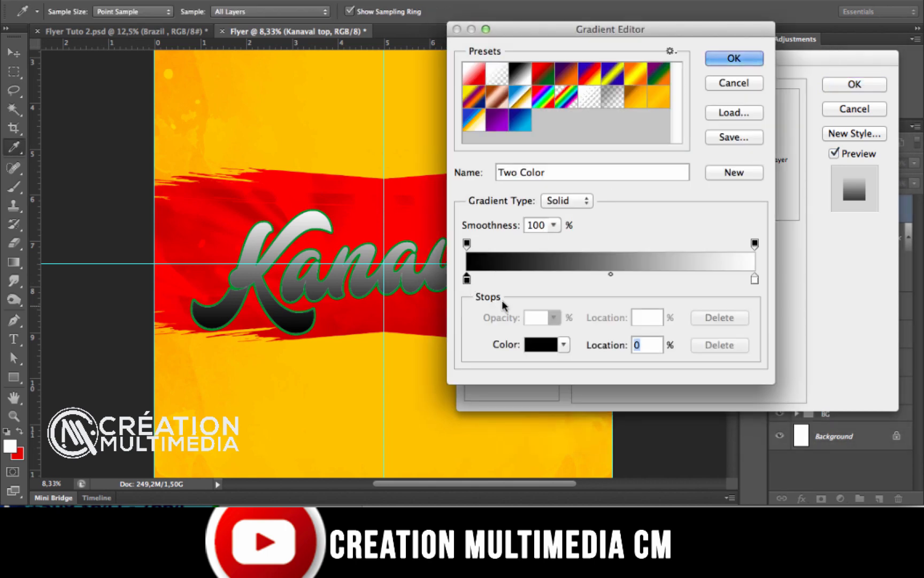
click(538, 345)
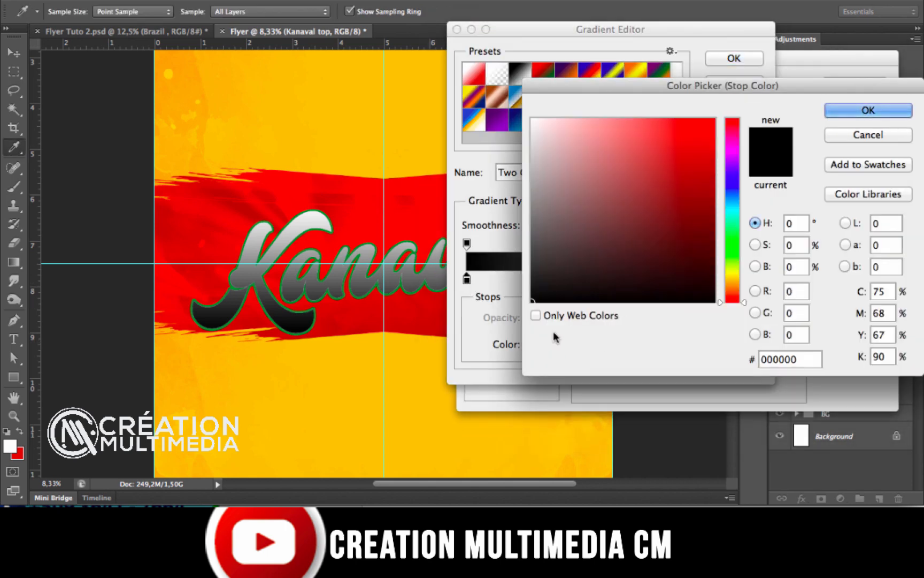
click(803, 357)
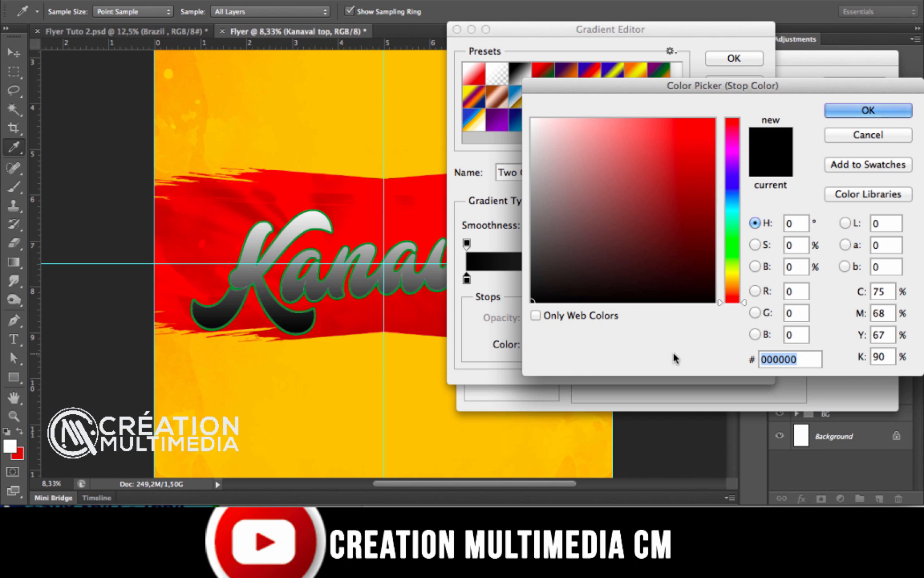
text(f4)
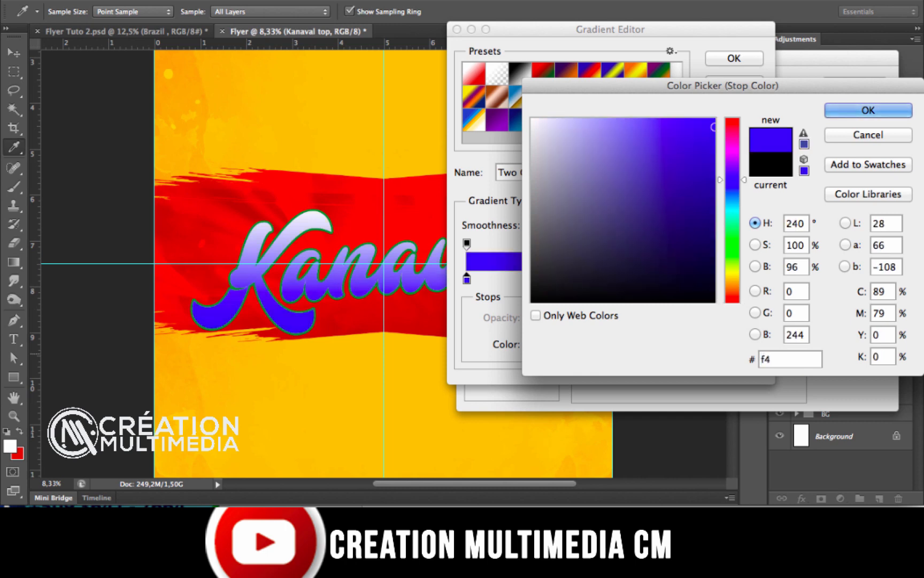
text(f4f4)
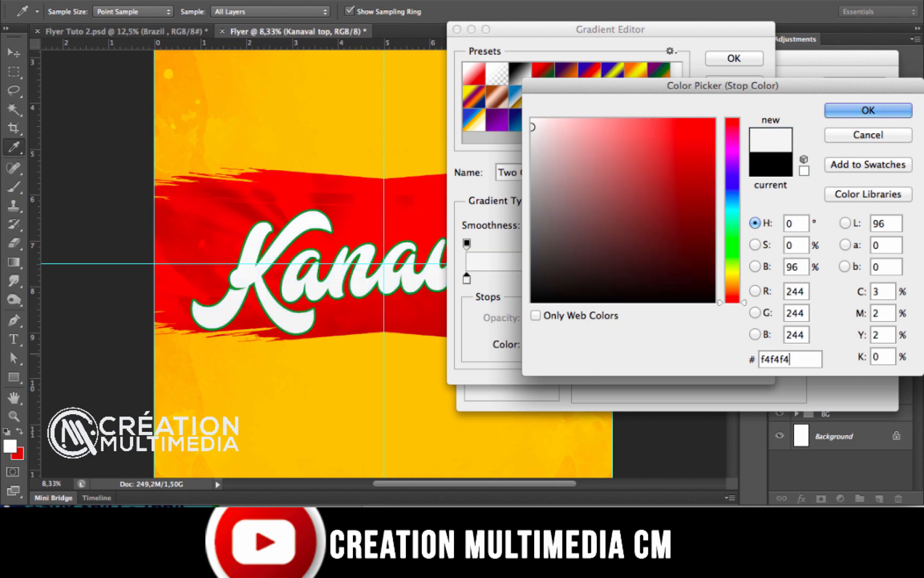
click(858, 112)
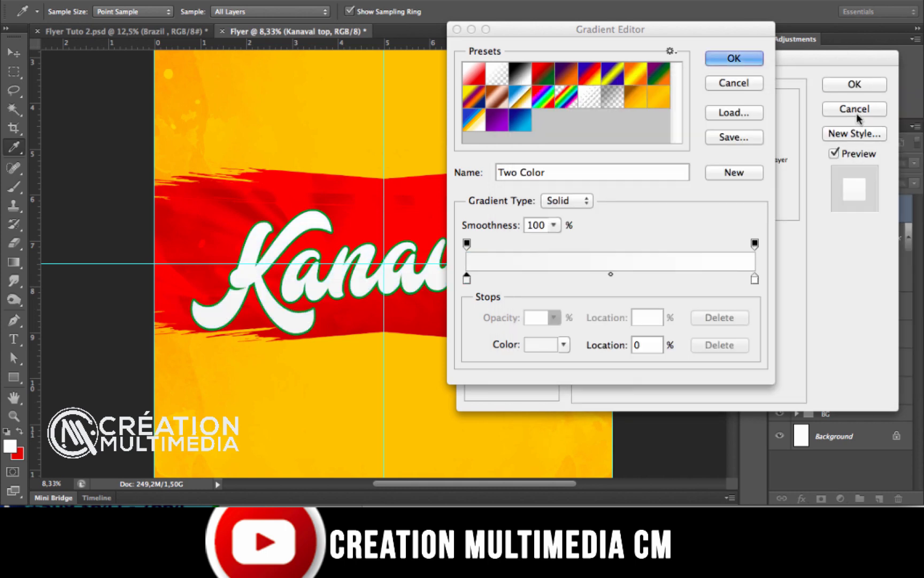
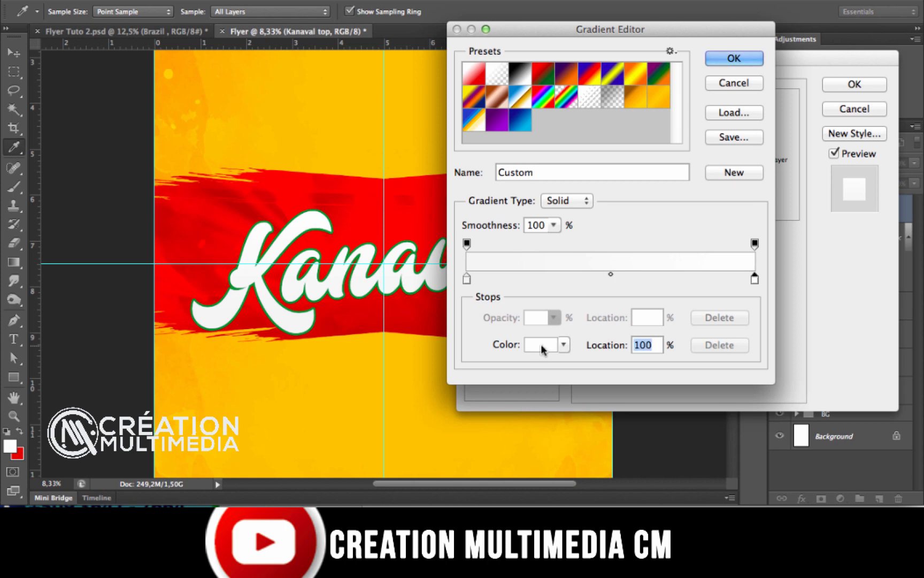
Set the Gradient Overlay's end colour stop to hex f7f6f6
click(543, 349)
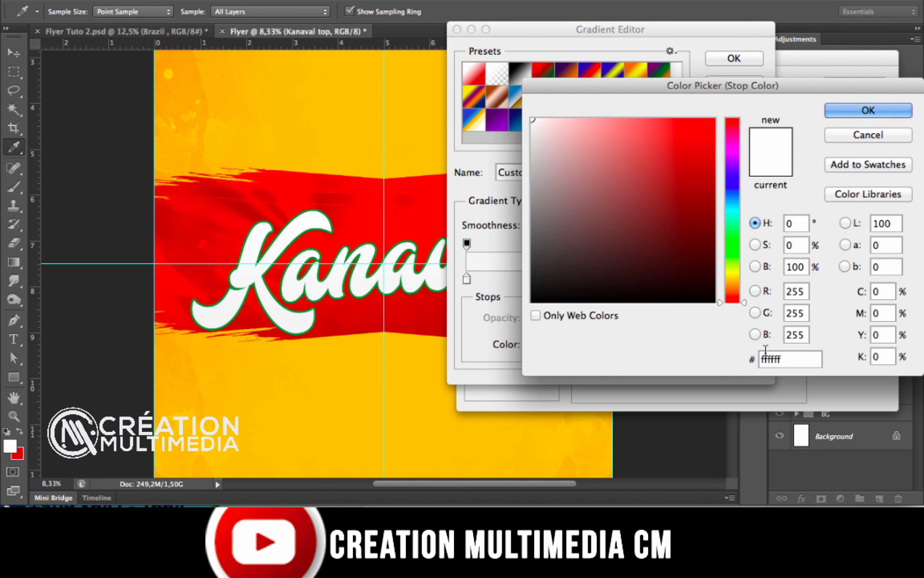
drag(792, 358, 725, 358)
text(f)
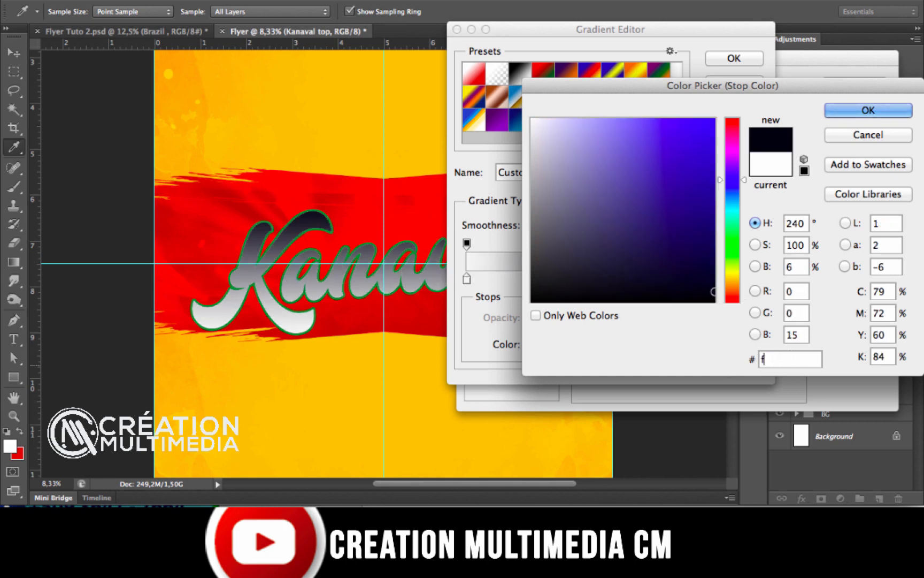
text(7)
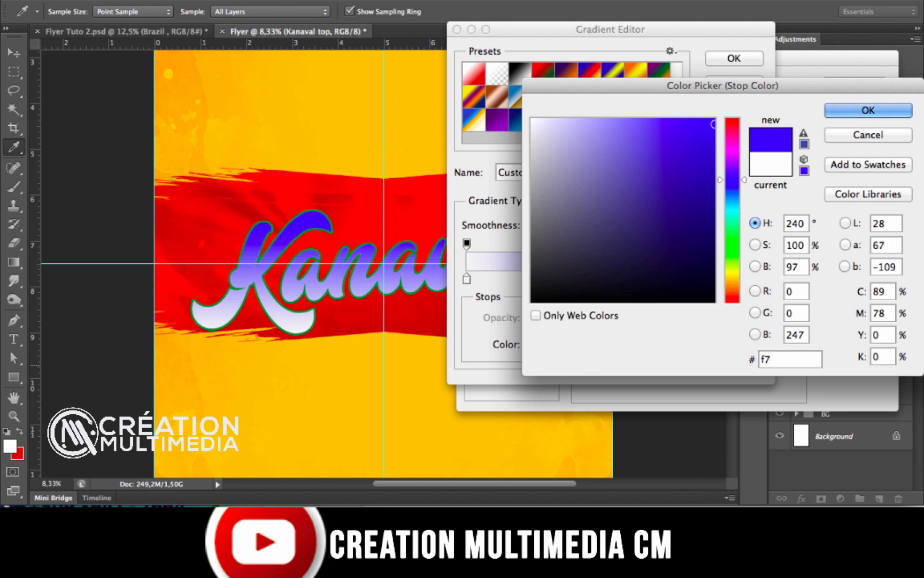
text(f6f)
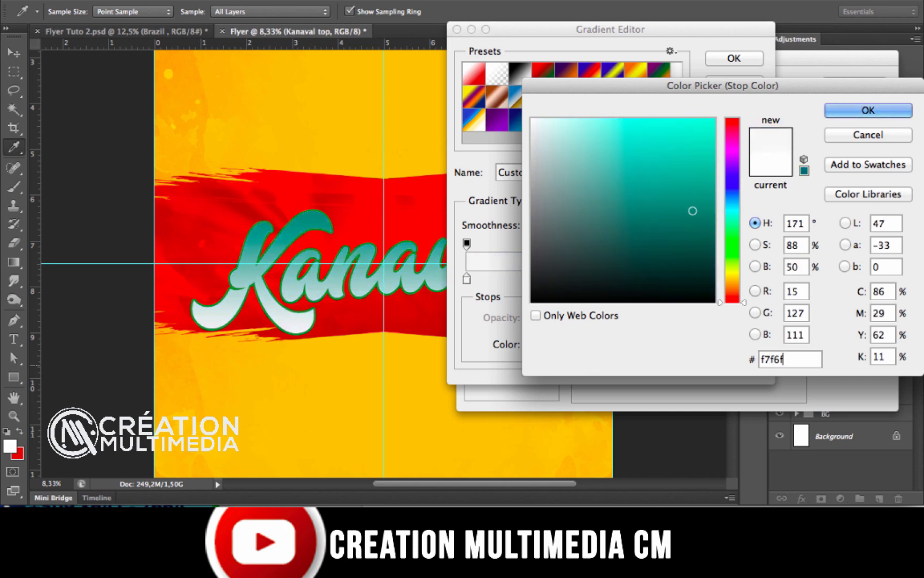
text(6)
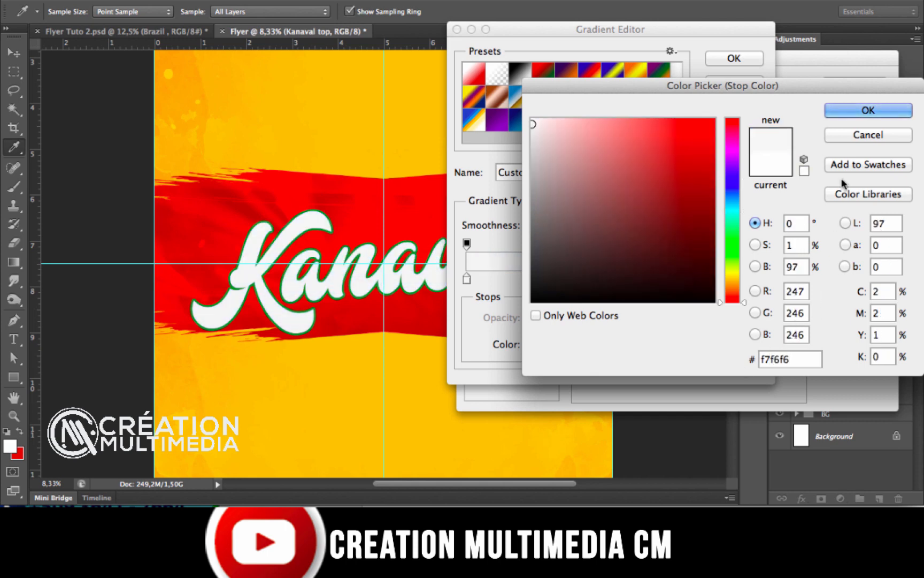
click(843, 110)
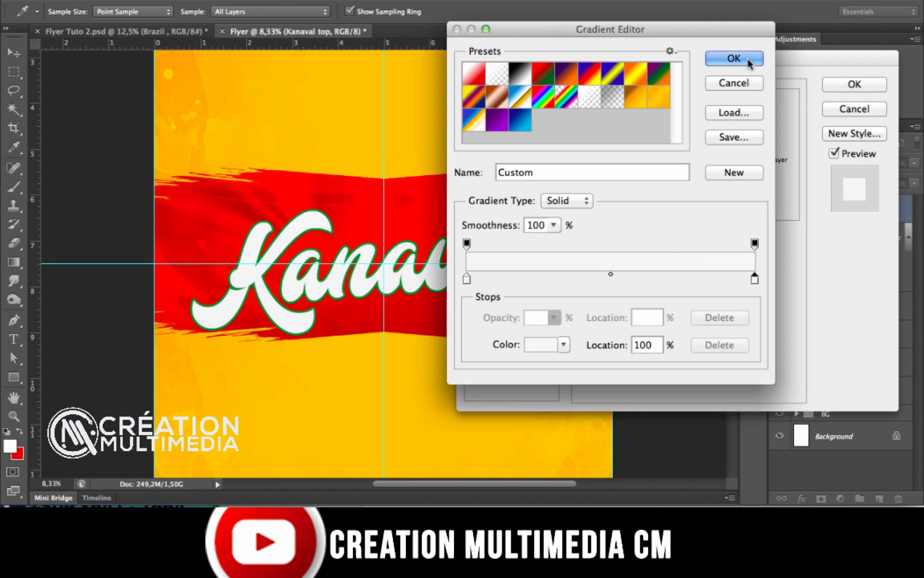
Confirm the gradient and add a Multiply Drop Shadow to Kanaval top with 45% opacity, Use Global Light off and a 101° angle
click(748, 60)
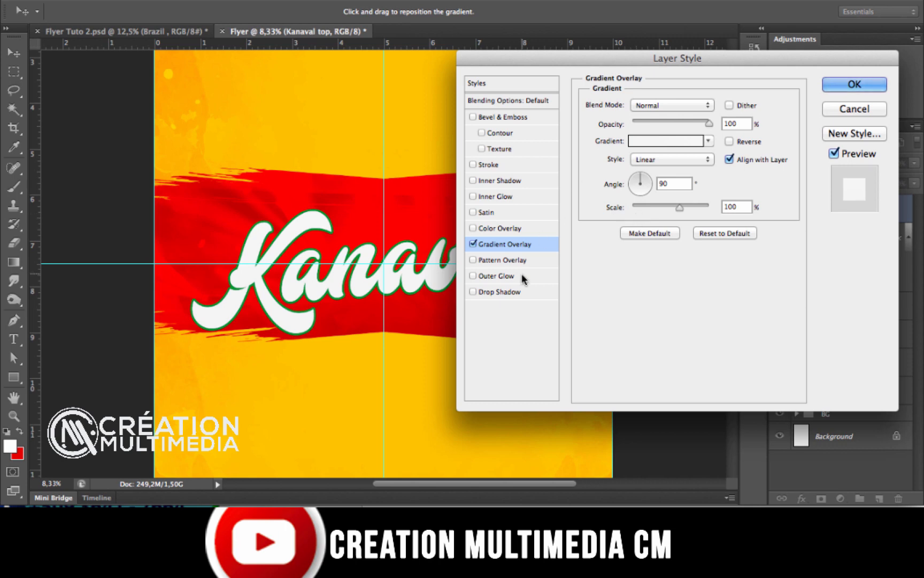
click(512, 292)
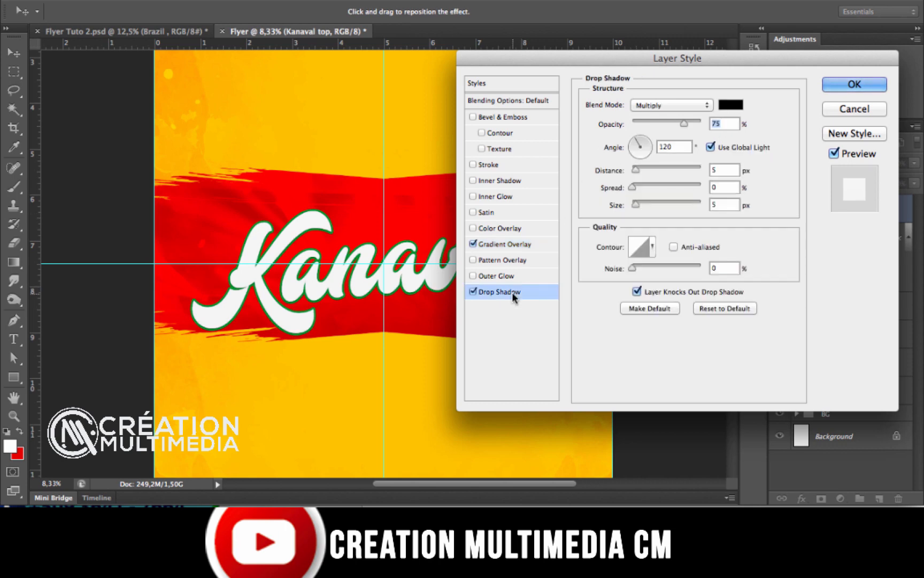
click(652, 105)
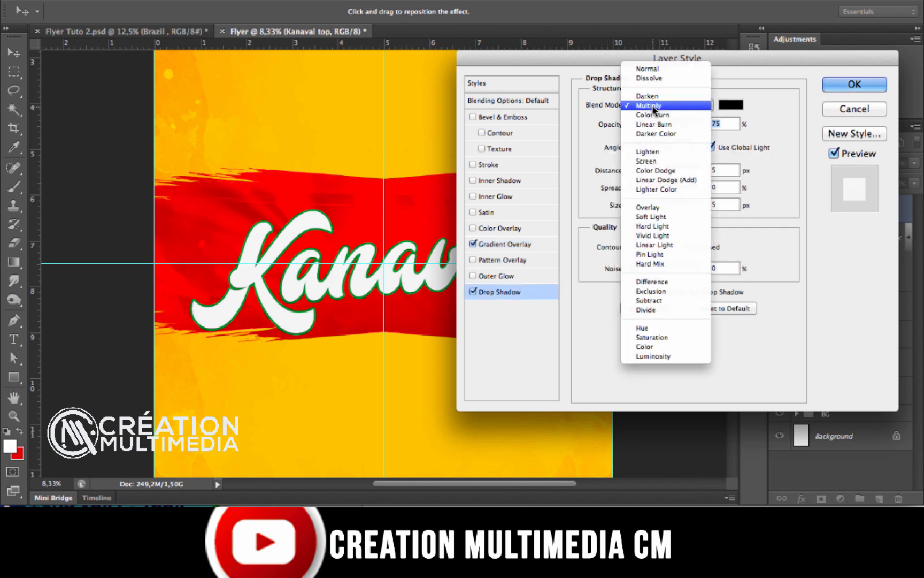
click(653, 106)
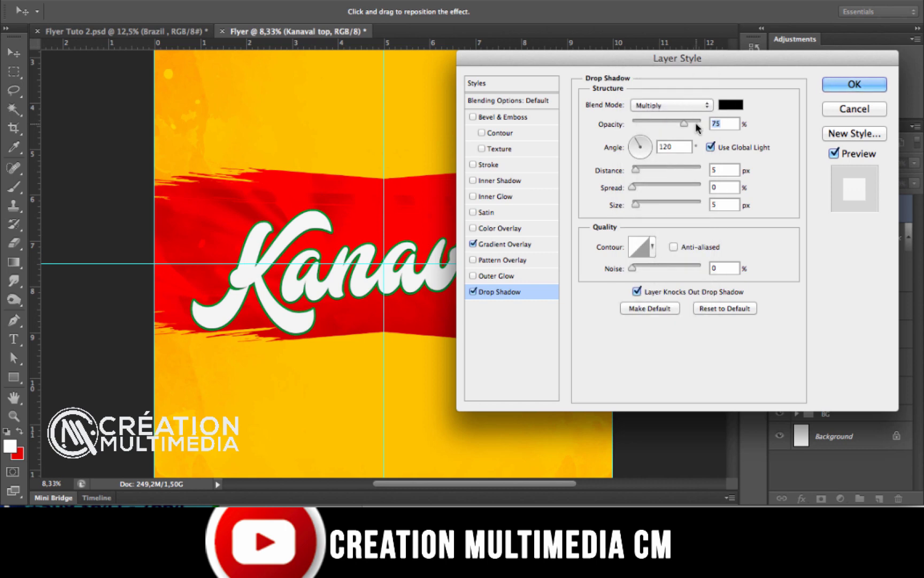
text(45)
click(718, 144)
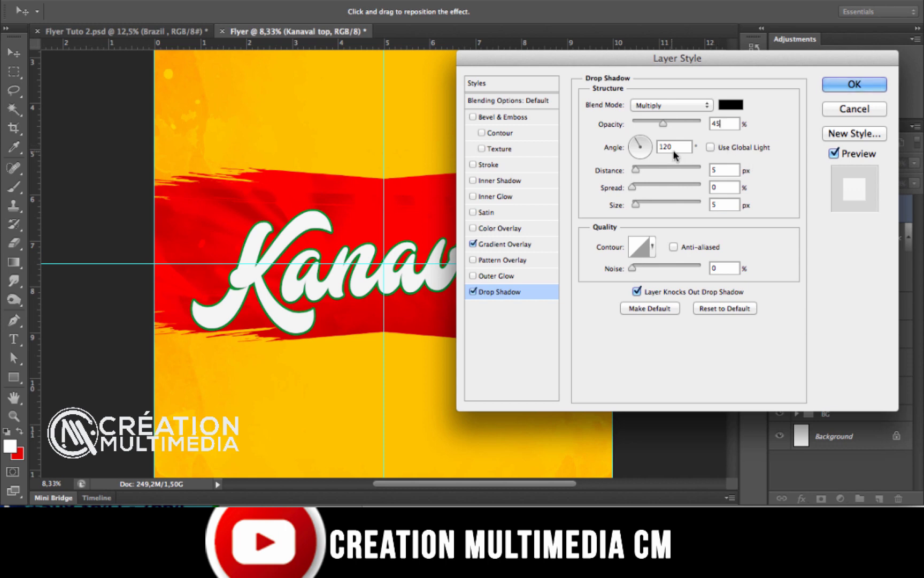
drag(673, 147, 644, 148)
text(101)
Set the Drop Shadow's distance to 8 px, spread to 100% and size to 11 px, and apply the layer style
click(720, 166)
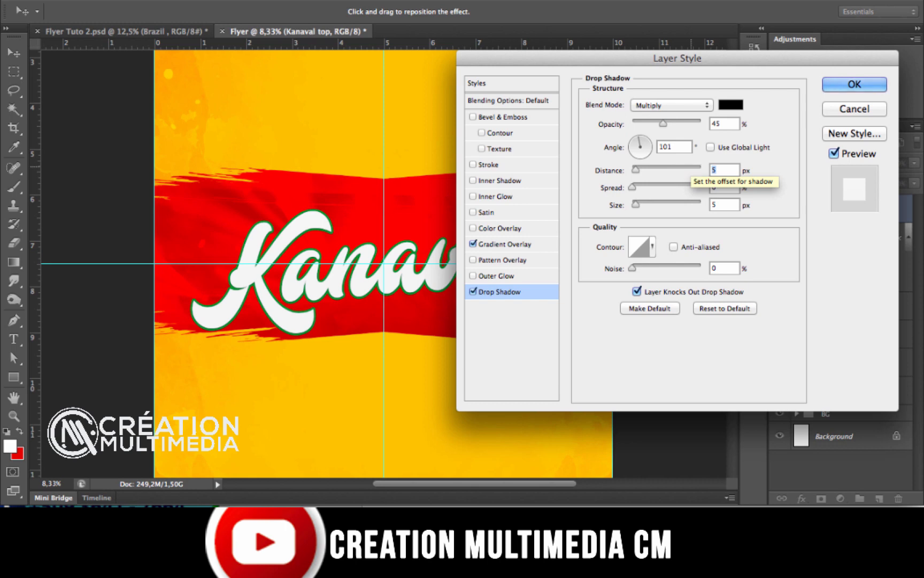
text(8)
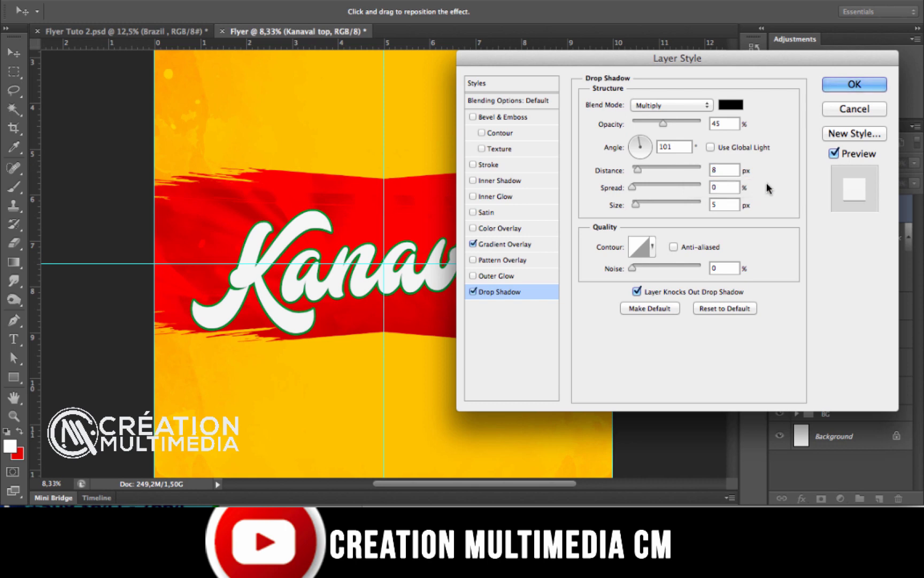
drag(633, 187, 727, 198)
key(Tab)
text(11)
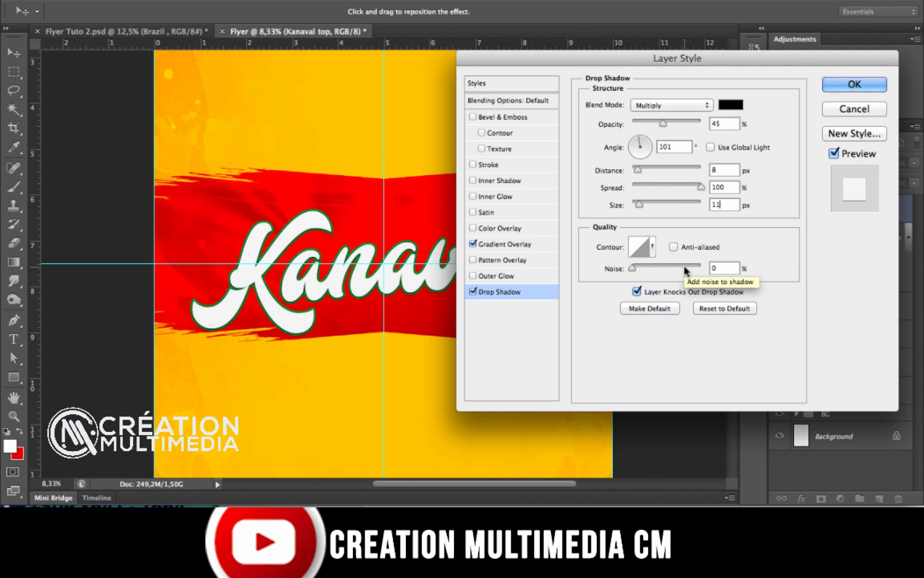
click(846, 85)
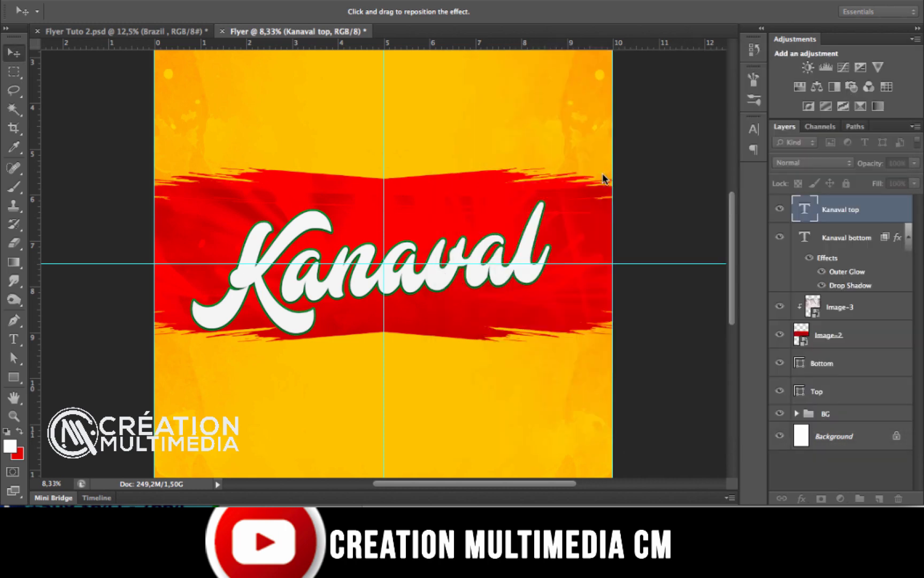
Switch to Flyer Tuto 2.psd and inspect the font and size of the top underscore text layer in the Titre group
click(175, 33)
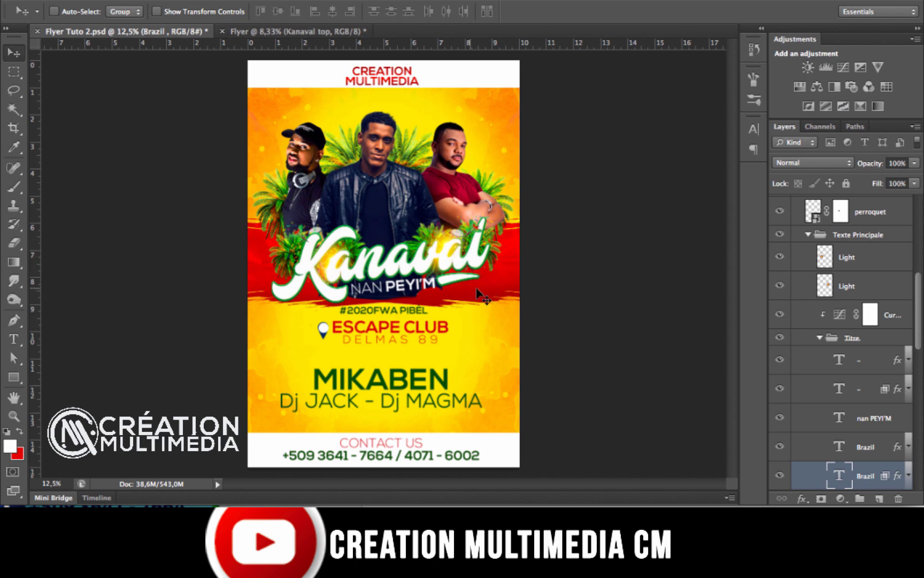
click(866, 366)
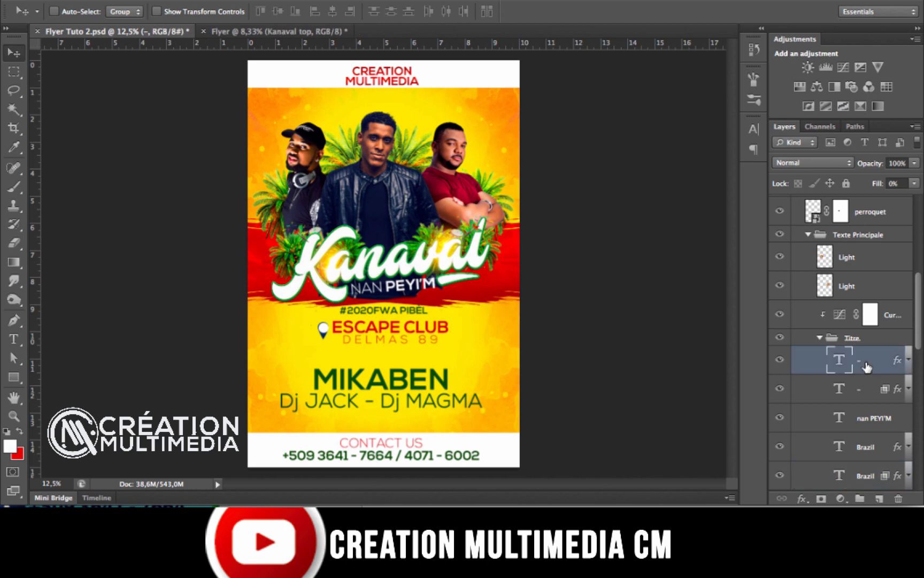
key(t)
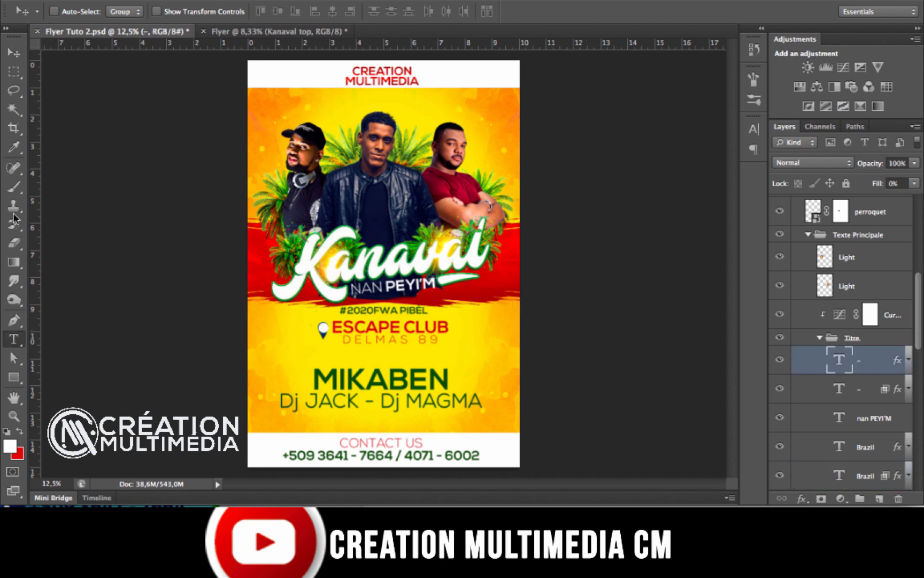
click(445, 279)
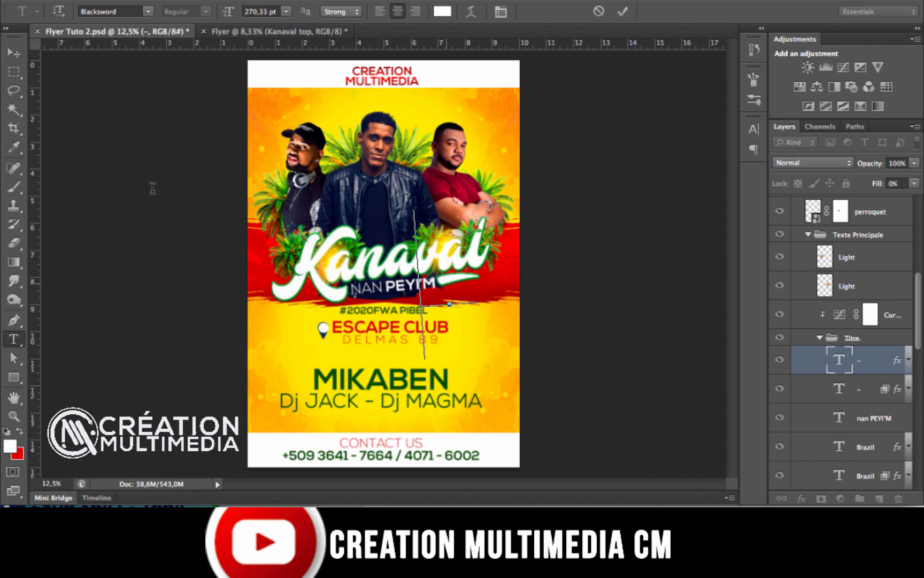
click(14, 53)
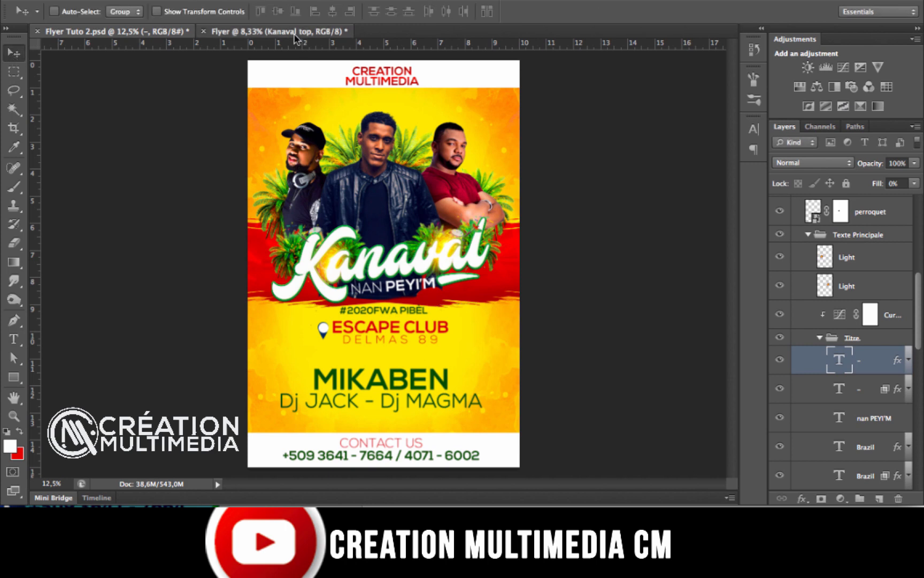
Return to the Flyer document and add a new text layer containing an underscore on the yellow area below the title
click(297, 33)
key(t)
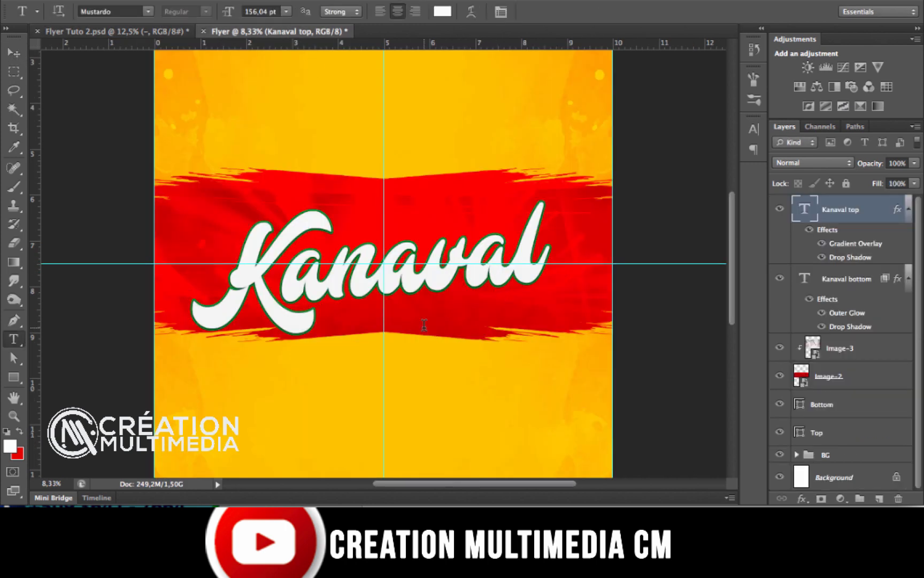
click(467, 322)
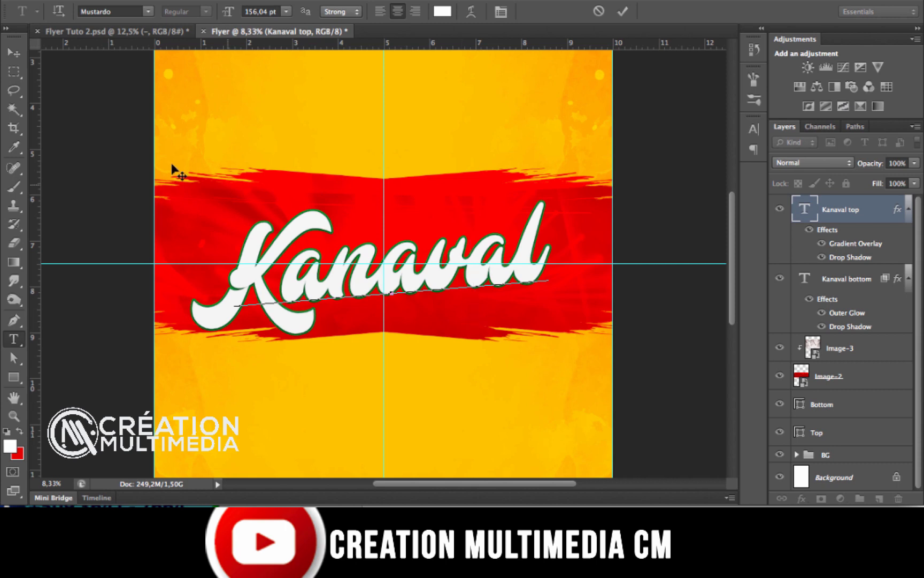
click(10, 56)
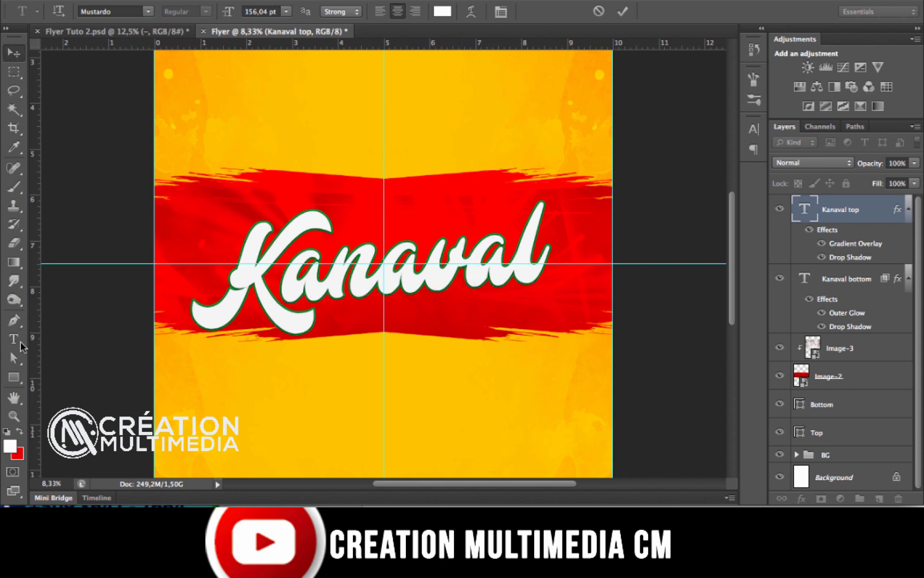
click(19, 341)
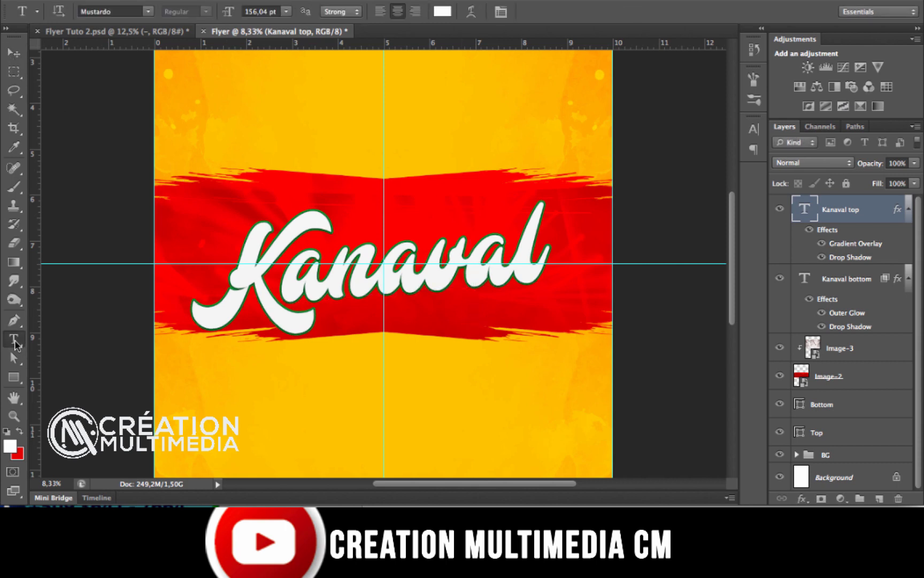
click(476, 384)
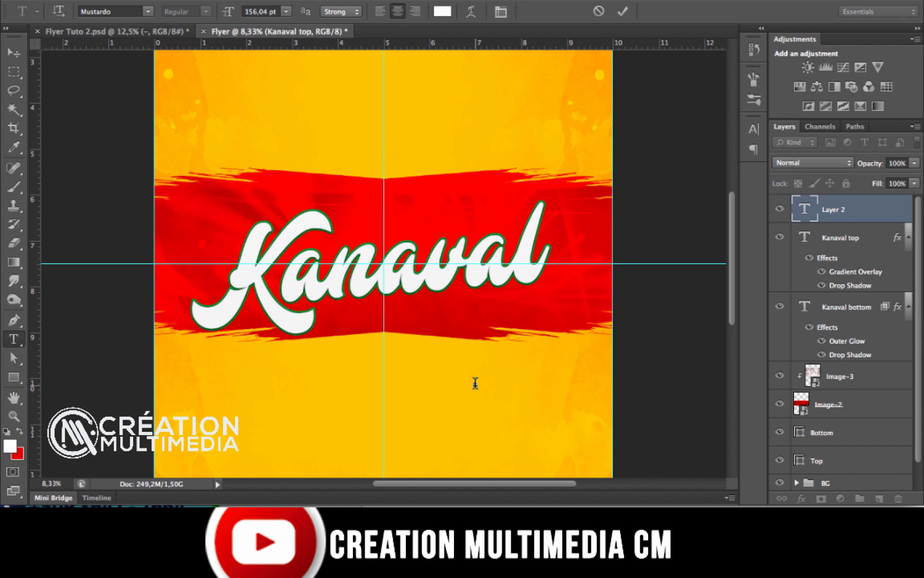
text(_)
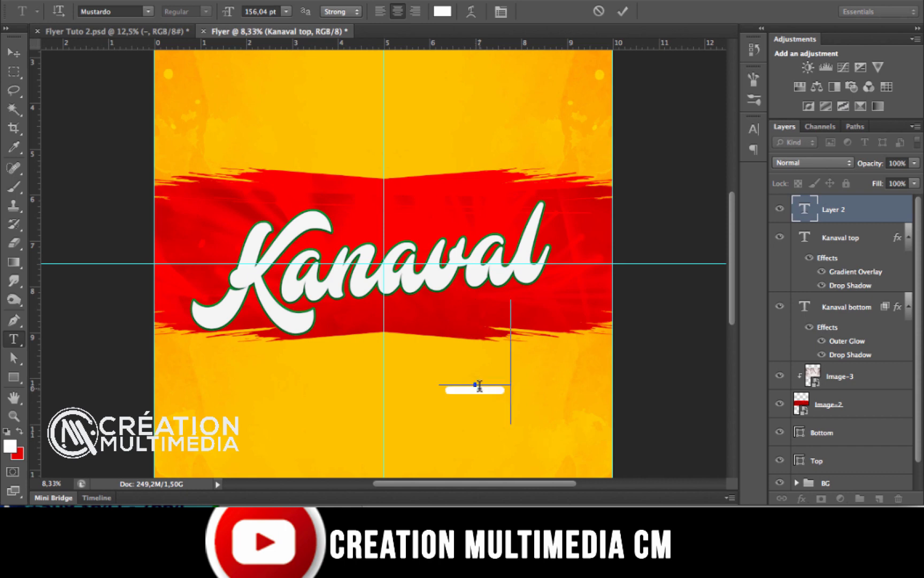
Set the underscore text's font to Blacksword and enlarge it to 248.04 pt
double_click(479, 386)
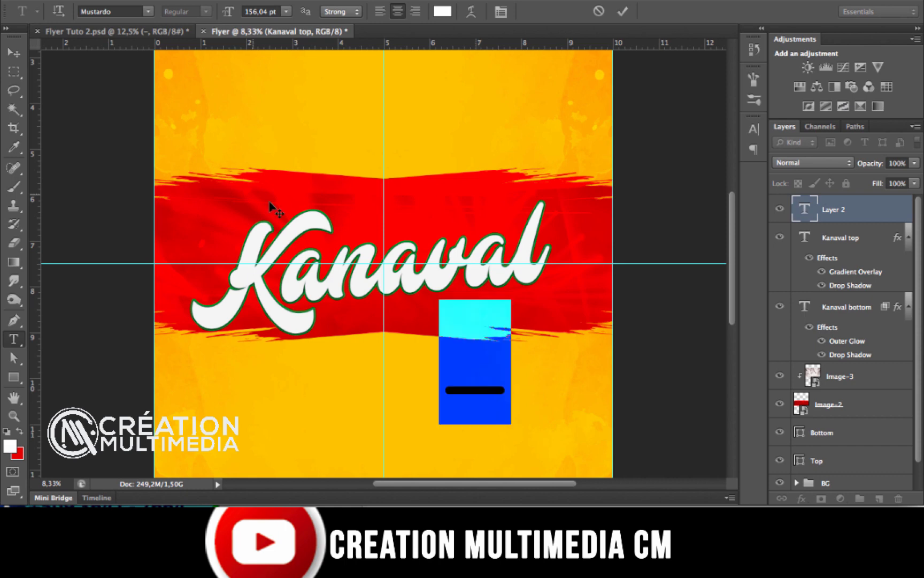
click(145, 11)
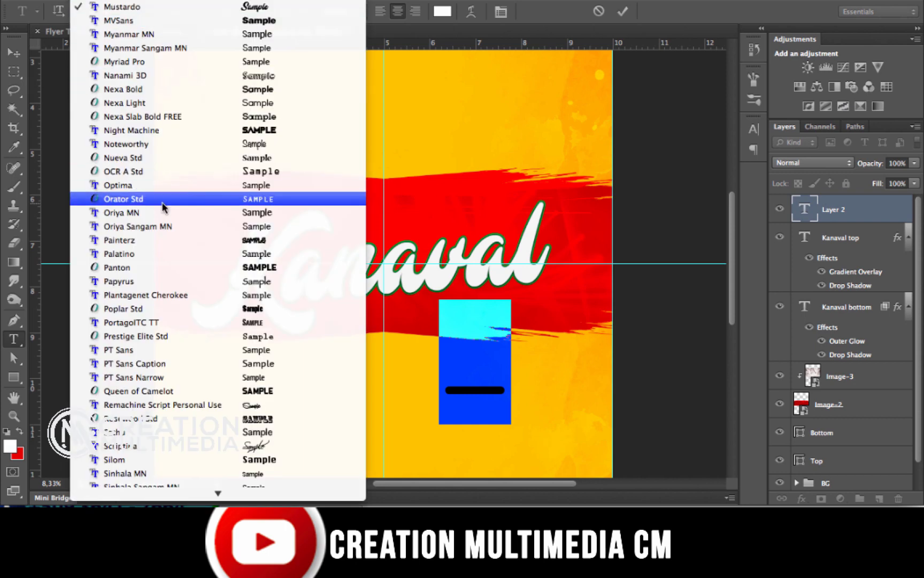
scroll(164, 208, up, 20)
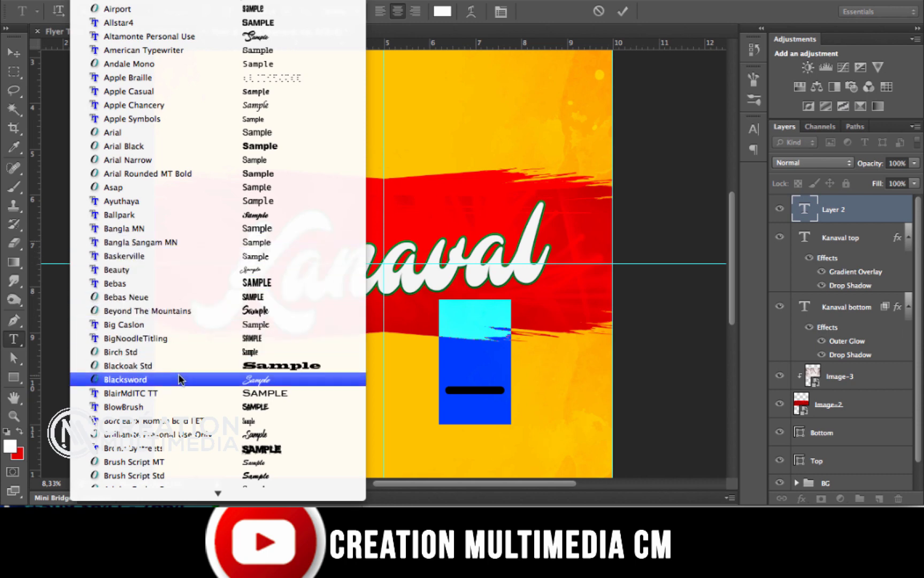
key(Escape)
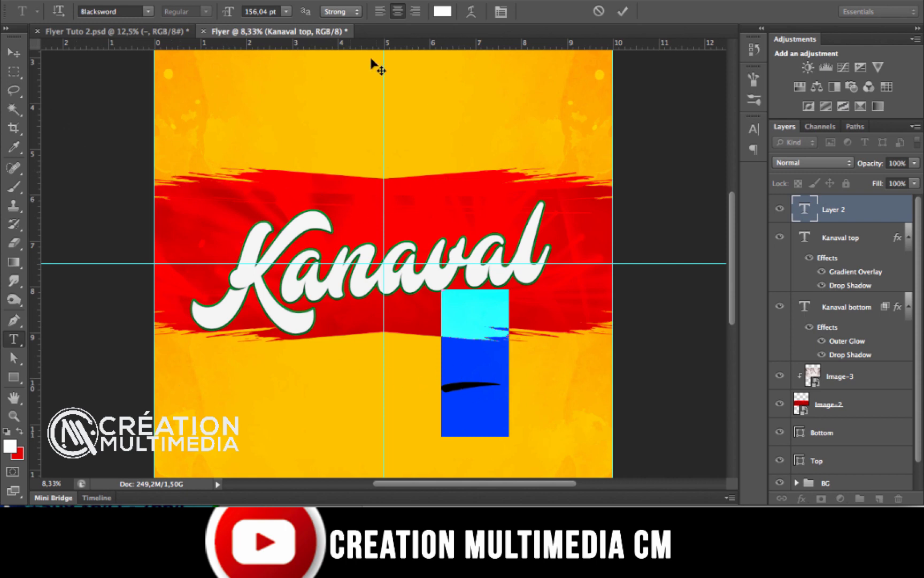
drag(225, 13, 291, 21)
click(13, 53)
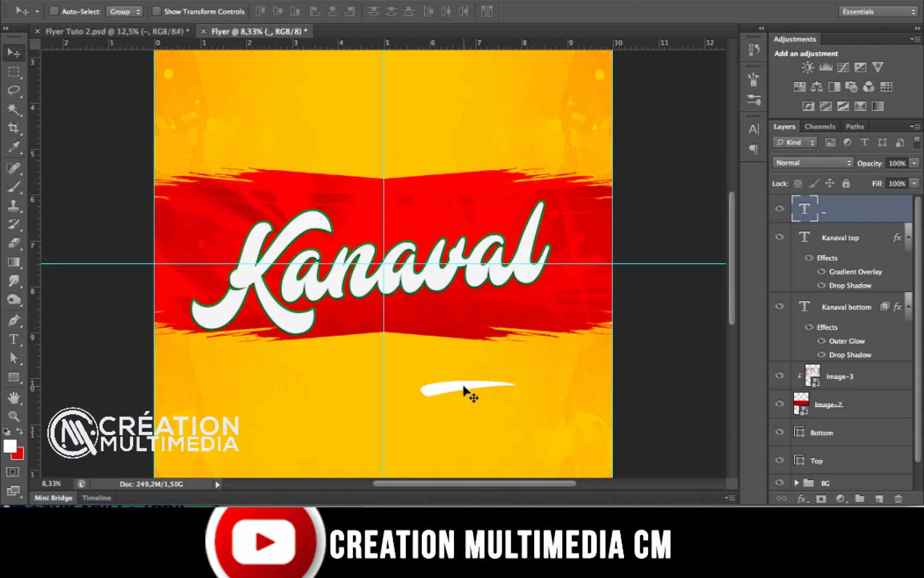
Move the underscore stroke up onto the red band, just beneath the last letters of Kanaval
mouse_move(464, 389)
mouse_down()
mouse_move(482, 316)
mouse_move(505, 299)
mouse_up()
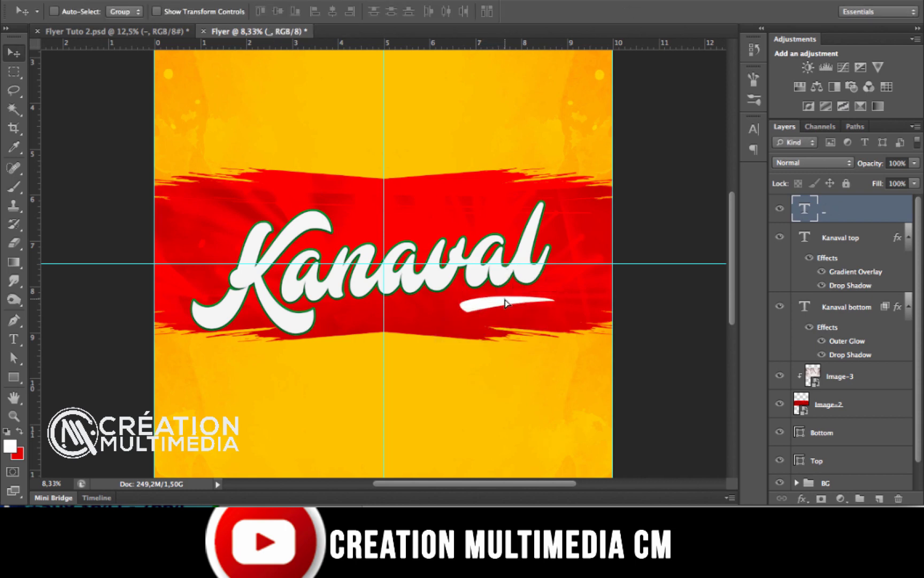
key(shift+Up)
key(shift+Up)
key(shift+Up)
key(shift+Up)
key(shift+Up)
key(shift+Up)
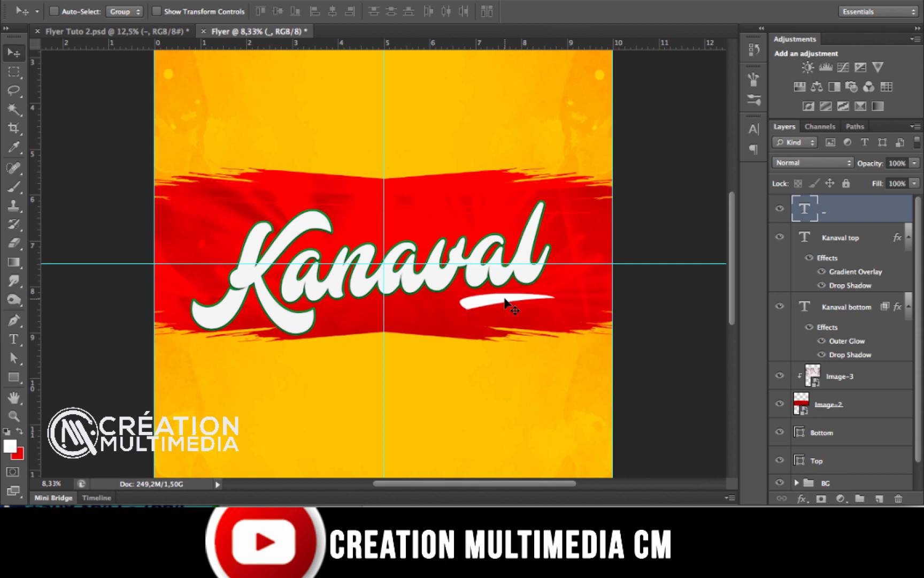
key(shift+Down)
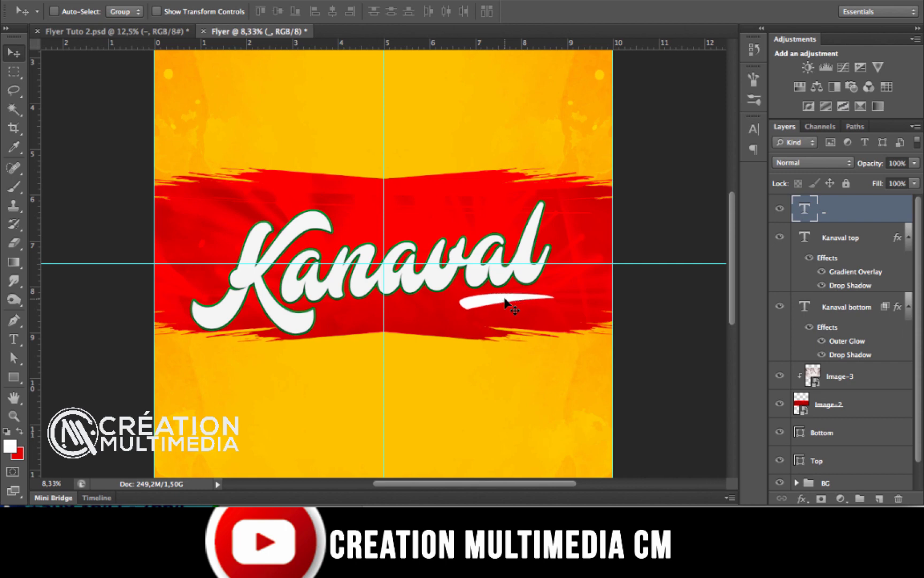
Compare with the underscore in Flyer Tuto 2.psd and set the Flyer document's underscore to 173.04 pt
click(165, 32)
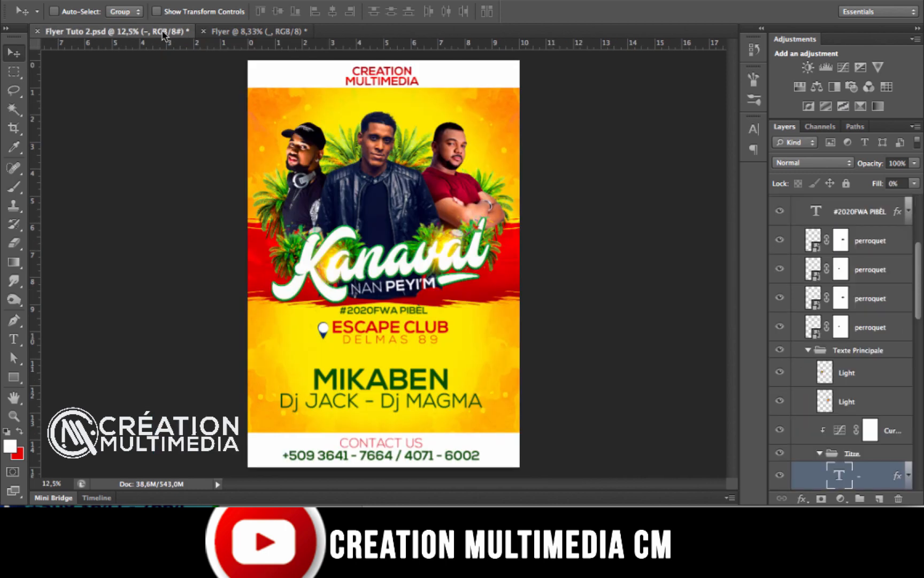
click(259, 30)
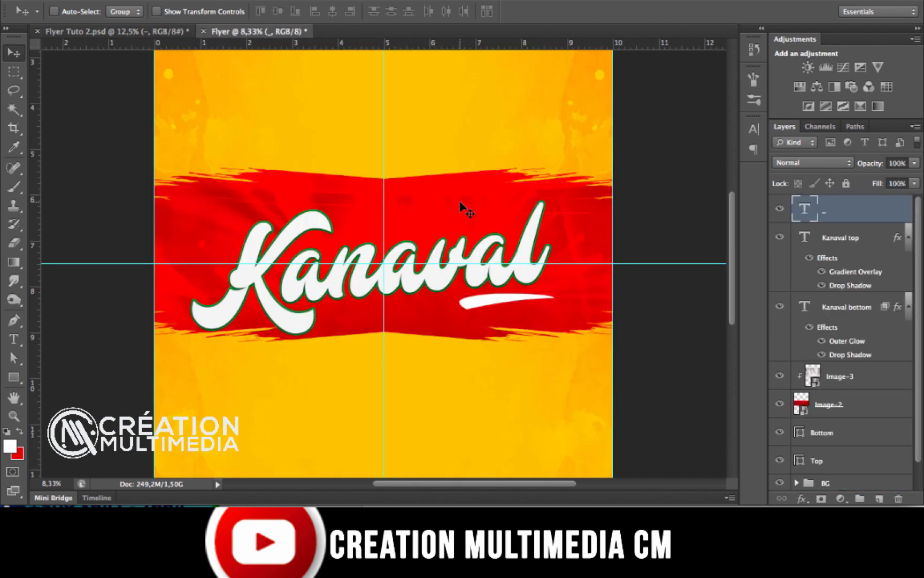
key(t)
double_click(500, 298)
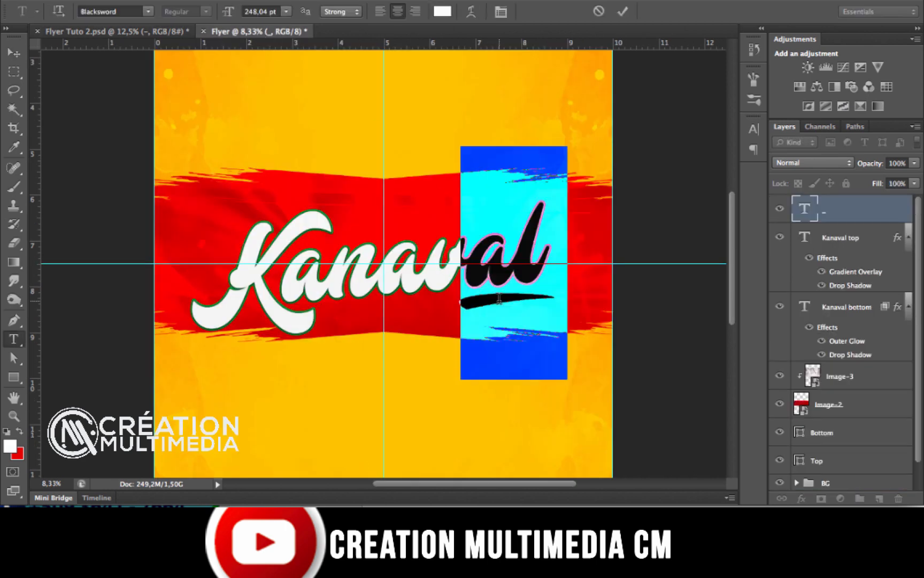
drag(227, 12, 173, 27)
click(14, 52)
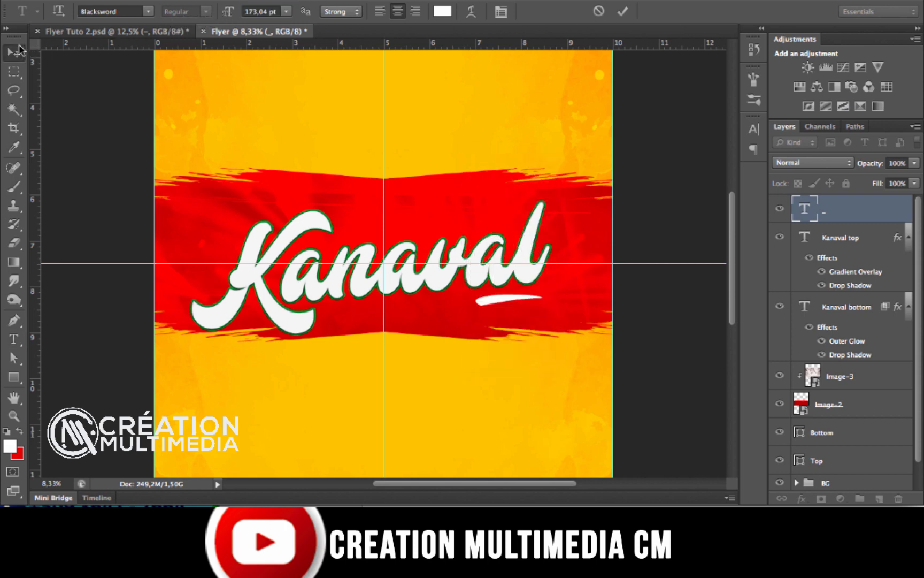
Shift the underscore slightly left in the Flyer document, checking its placement against Flyer Tuto 2.psd
click(107, 32)
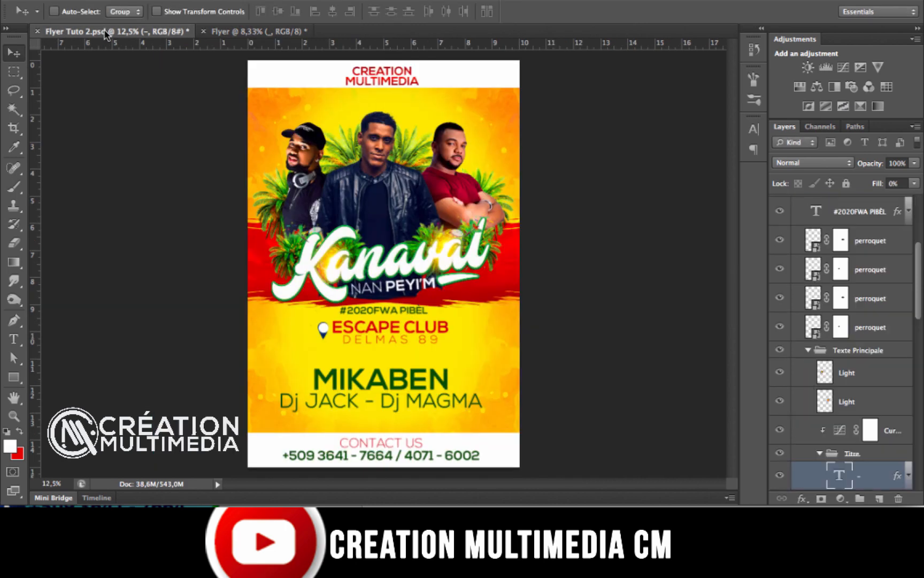
click(251, 32)
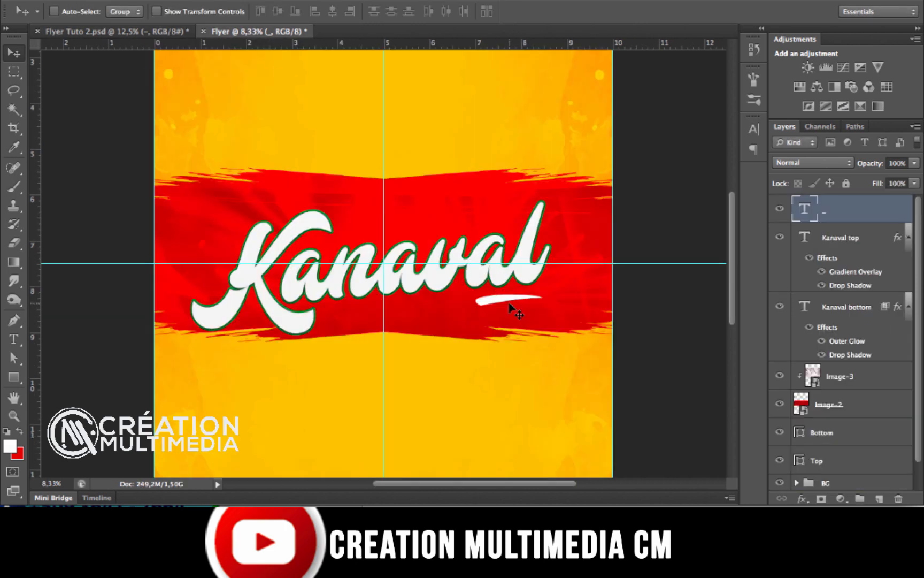
drag(509, 304, 502, 303)
click(149, 32)
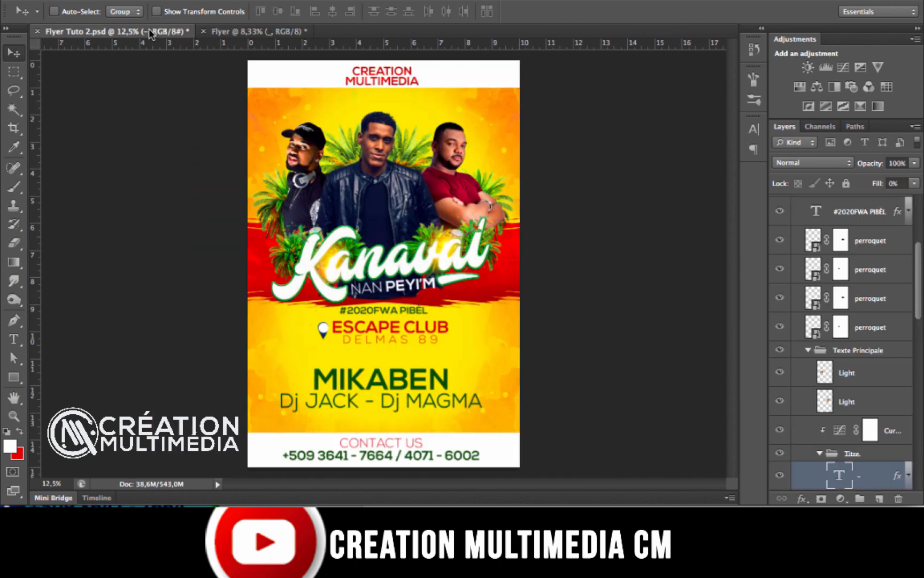
Duplicate the underscore text layer in the Flyer document and rename the original as _bottom
click(256, 31)
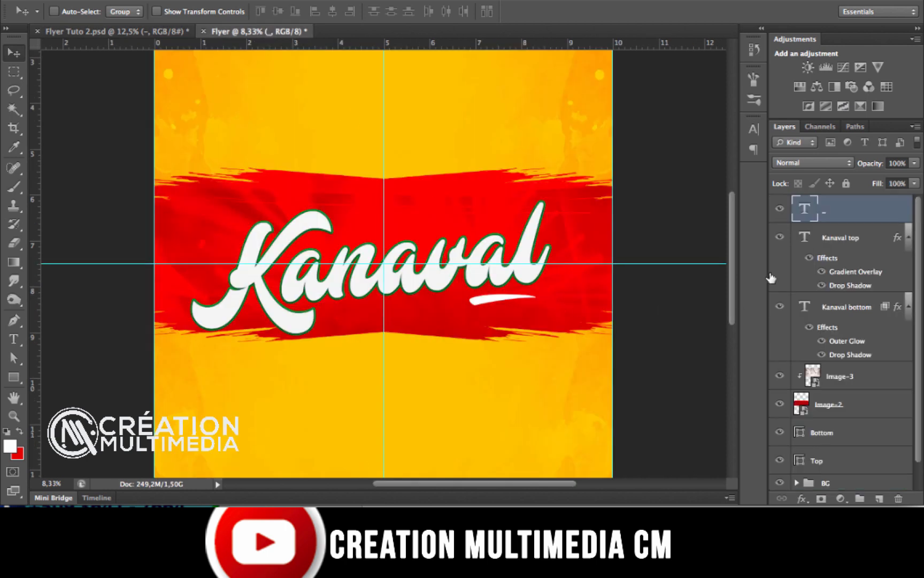
key(ctrl+j)
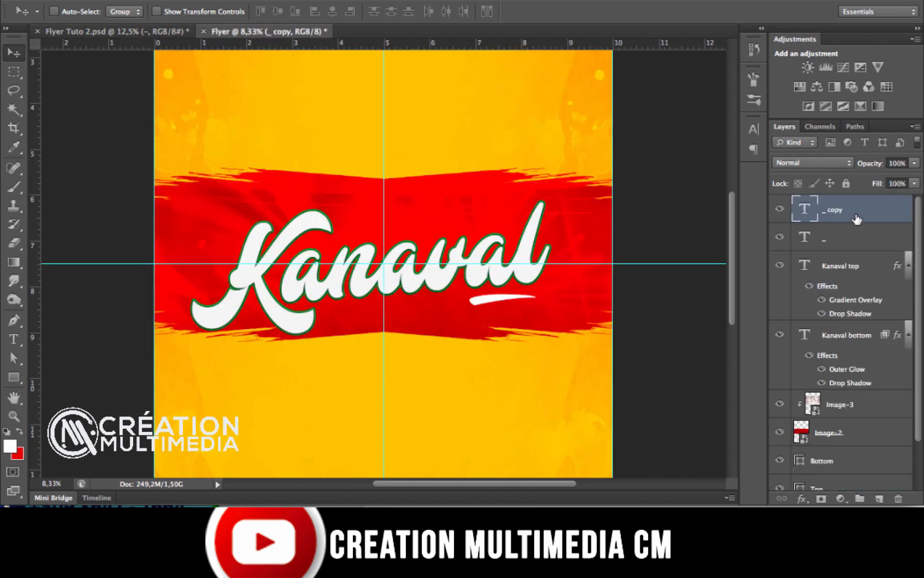
double_click(826, 238)
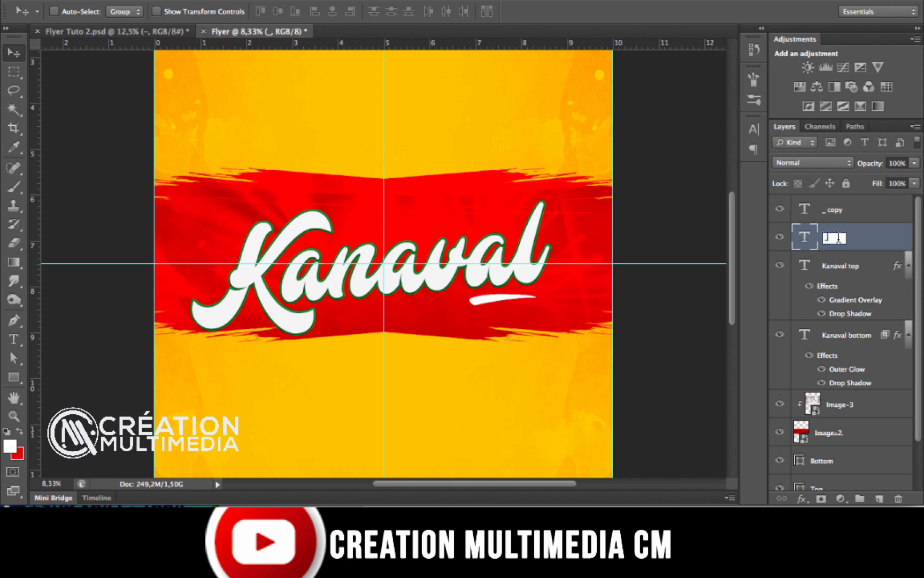
text(bottom)
key(Return)
Rename the duplicated underscore layer as _ top
double_click(834, 208)
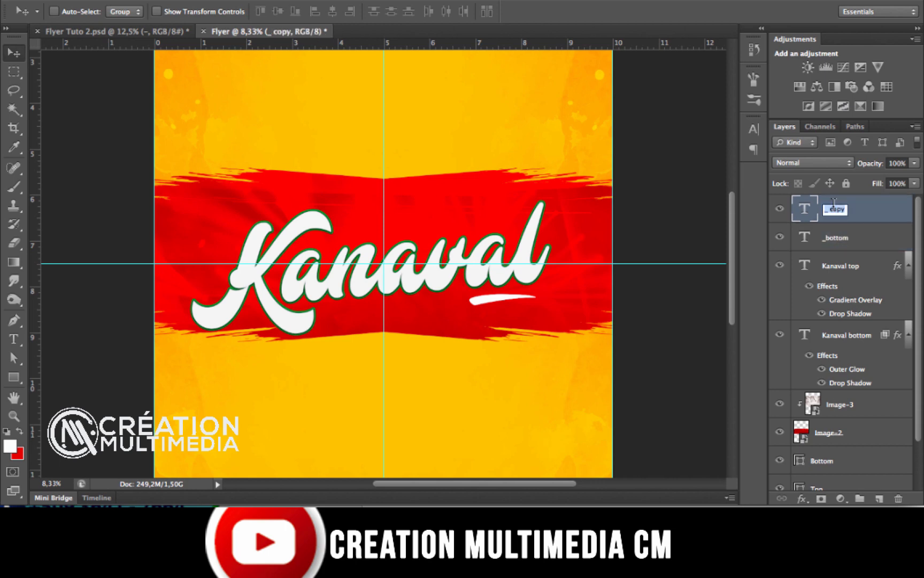
click(827, 204)
drag(830, 208, 876, 217)
text(to)
key(Return)
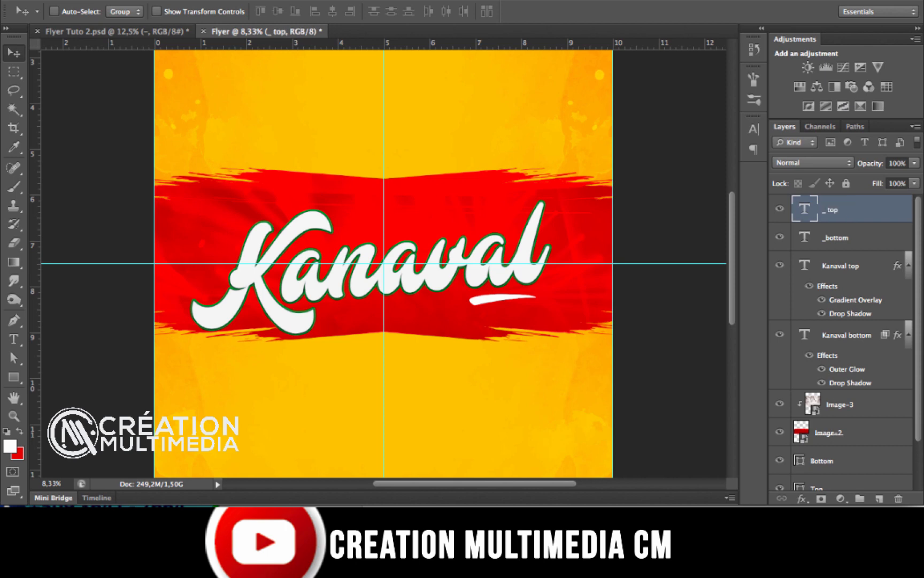
Copy the layer style of Kanaval bottom onto the _bottom underscore layer
click(860, 336)
right_click(859, 334)
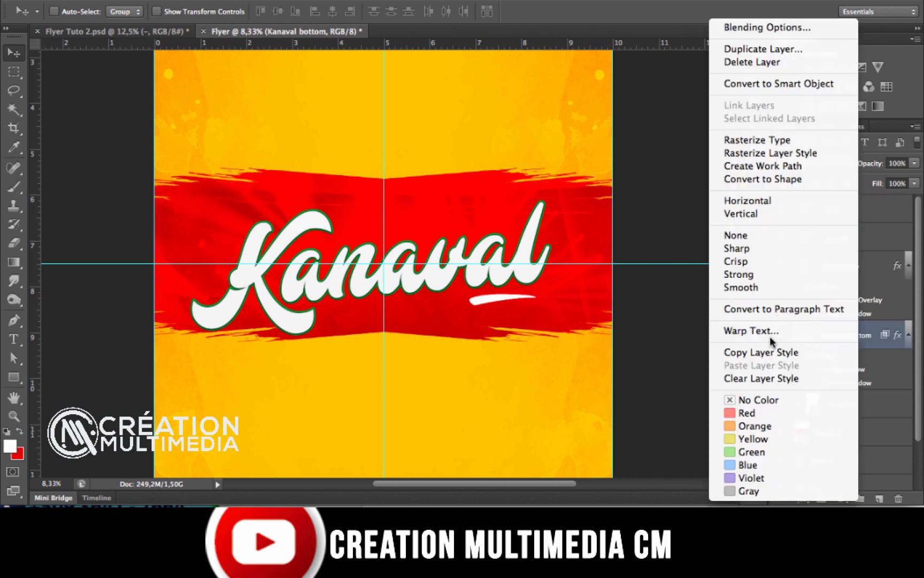
click(776, 354)
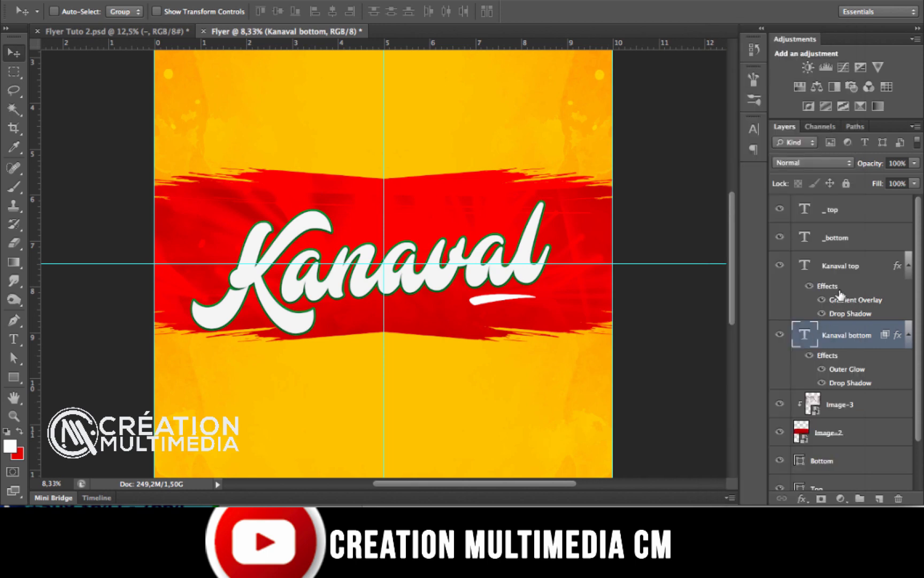
click(852, 242)
right_click(853, 244)
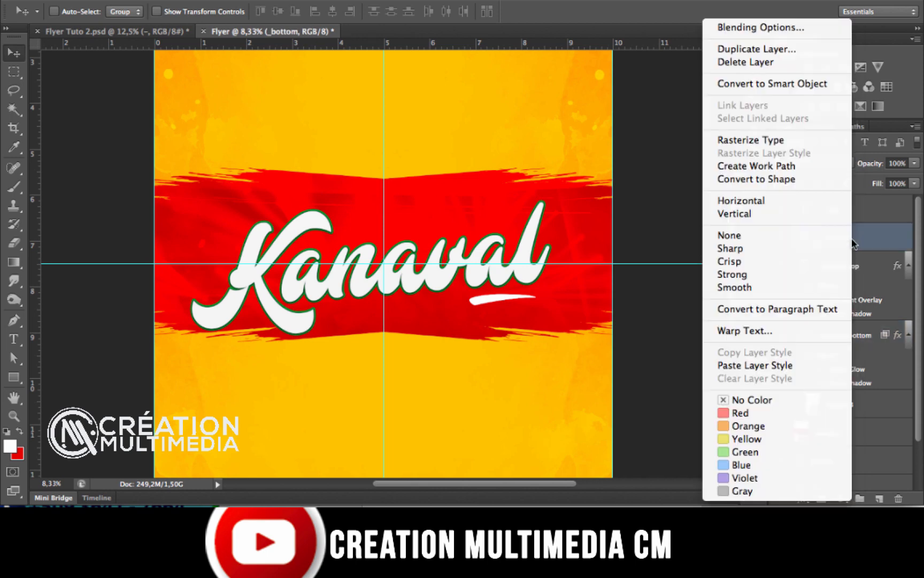
click(759, 366)
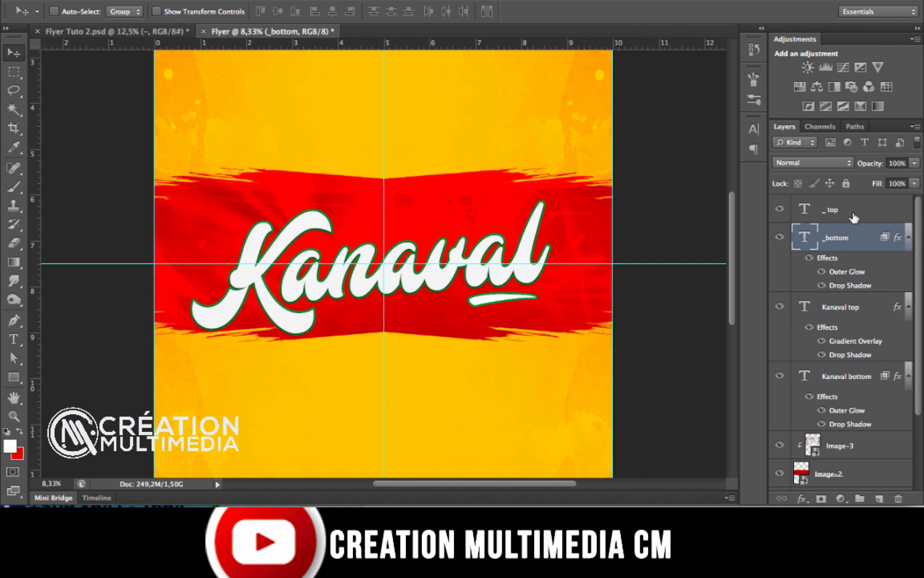
Copy the layer style of Kanaval top onto the _ top underscore layer
click(859, 307)
right_click(873, 309)
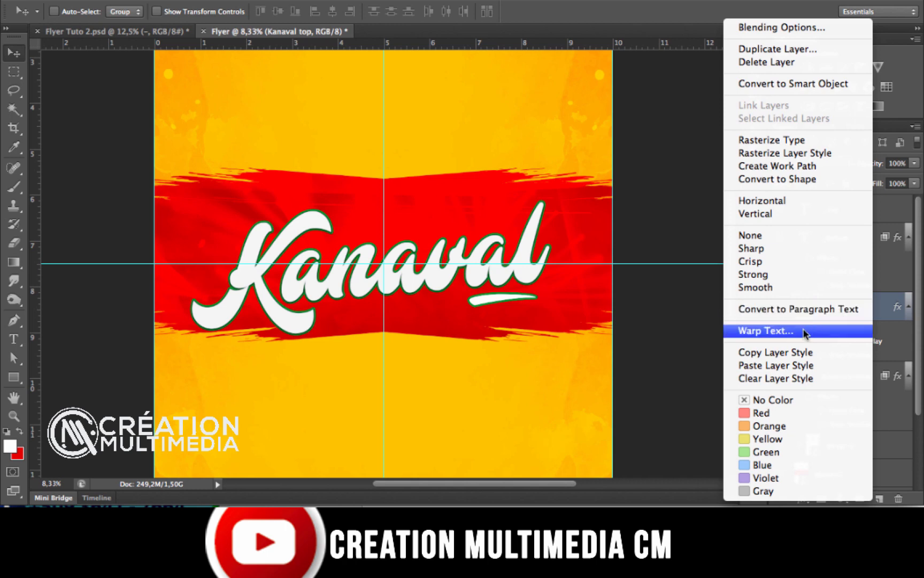
click(787, 352)
click(842, 219)
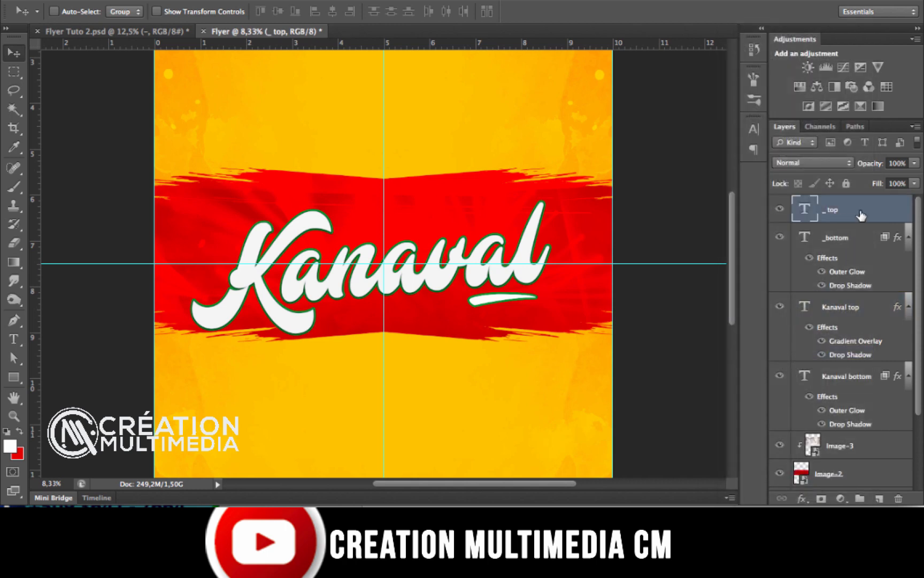
right_click(862, 214)
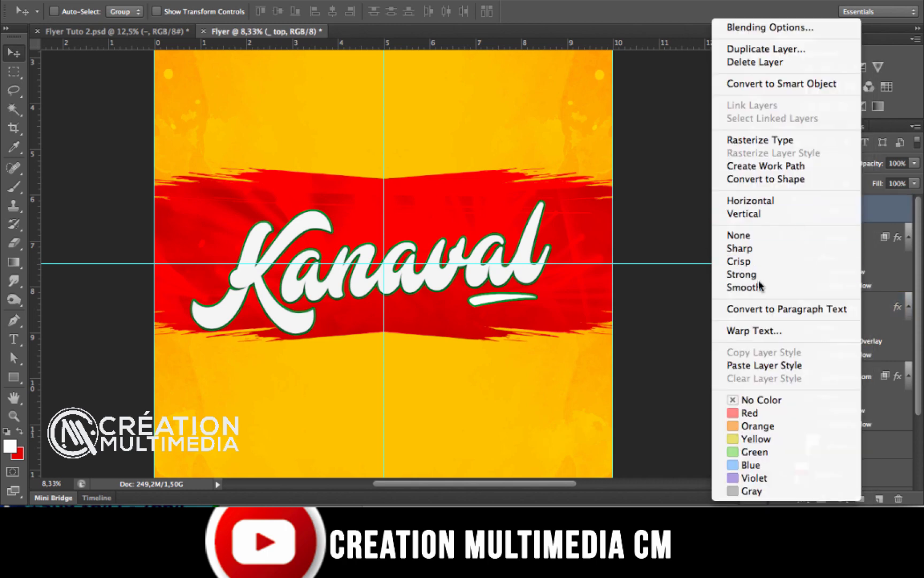
click(764, 365)
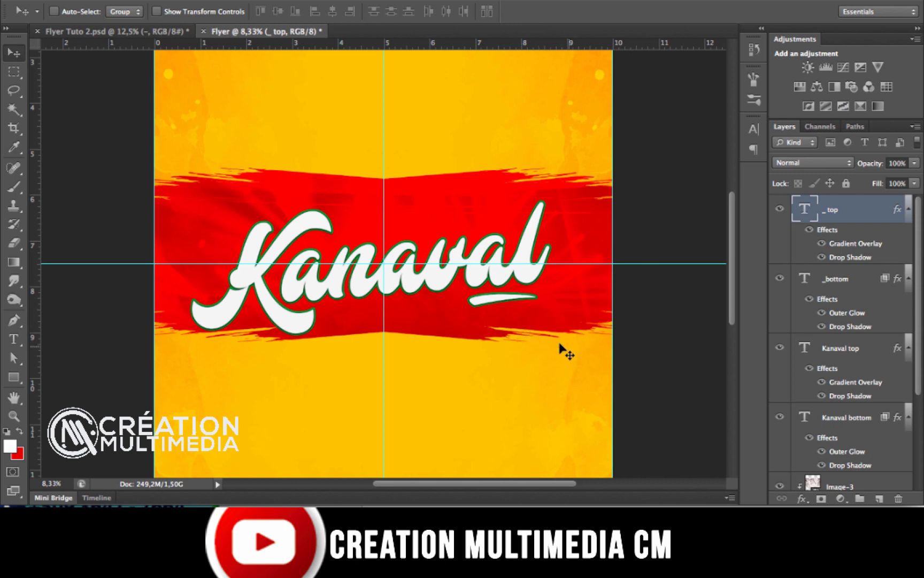
Check the underline in Flyer Tuto 2.psd and stretch both Flyer underscore layers vertically to about 0.4 in tall
click(171, 32)
click(283, 33)
shift+click(854, 284)
key(ctrl+t)
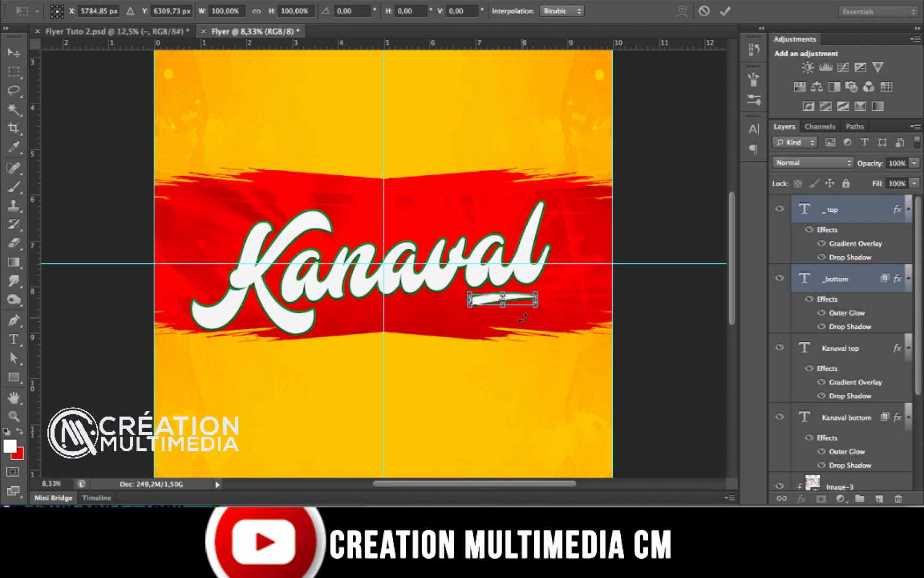
drag(503, 306, 503, 304)
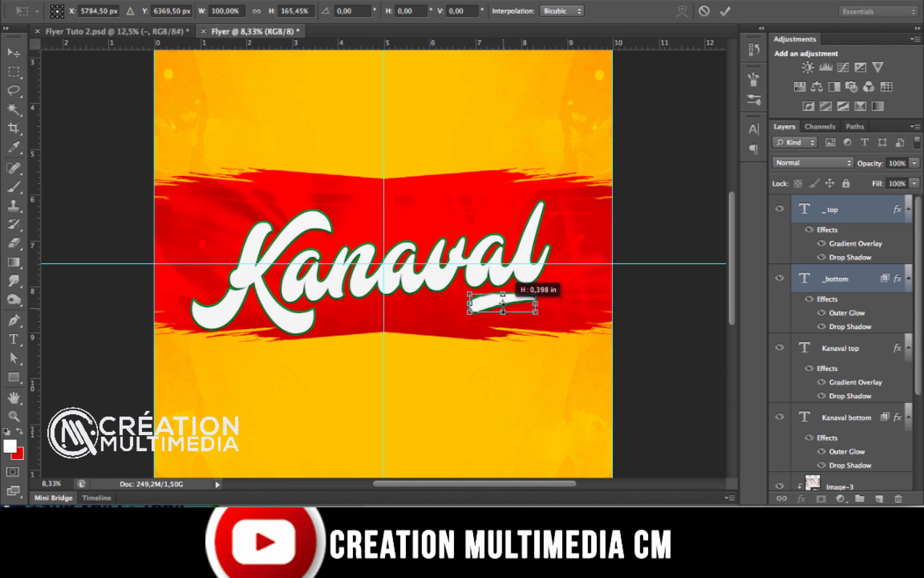
key(Return)
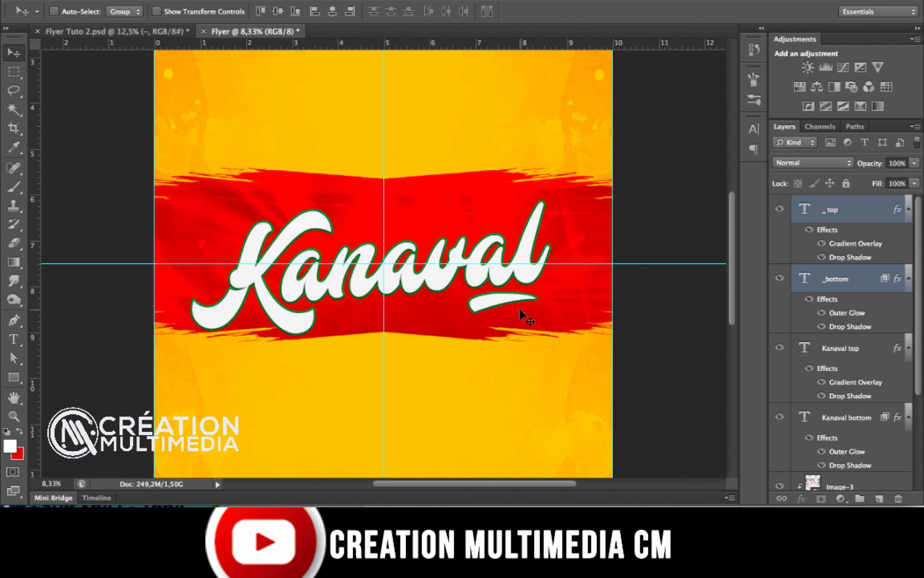
Scale both underscore layers down together around their center to about 89%
key(ctrl+t)
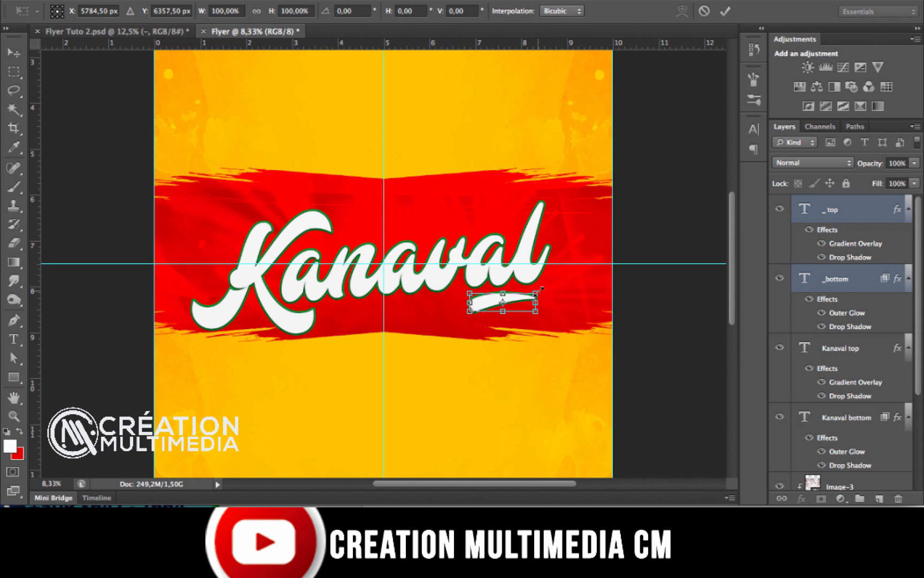
drag(538, 289, 533, 288)
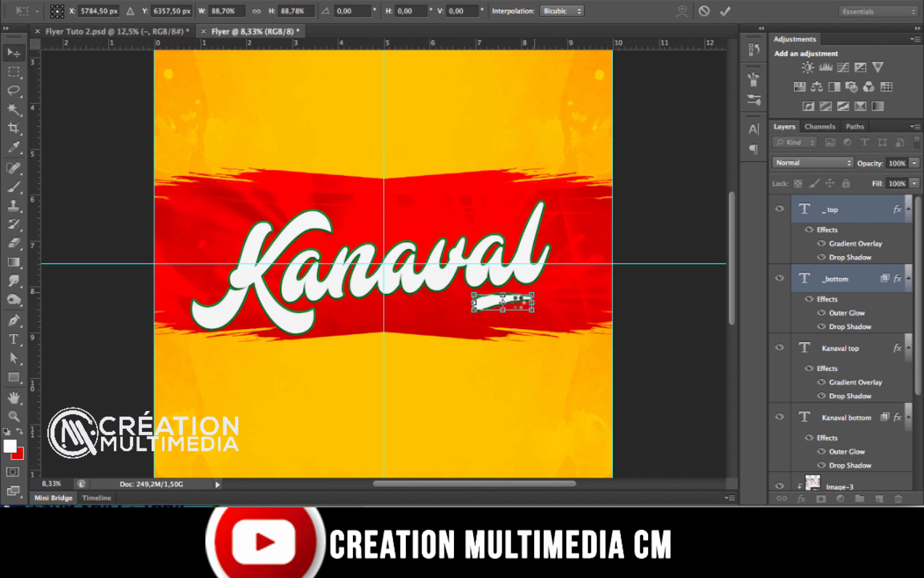
key(Return)
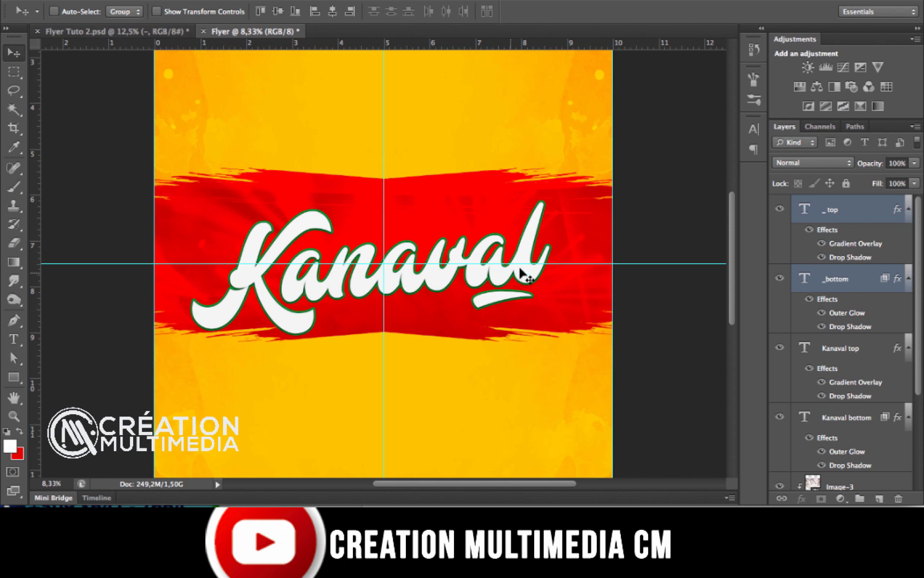
Collapse the effect lists of the Kanaval and underscore layers
click(912, 416)
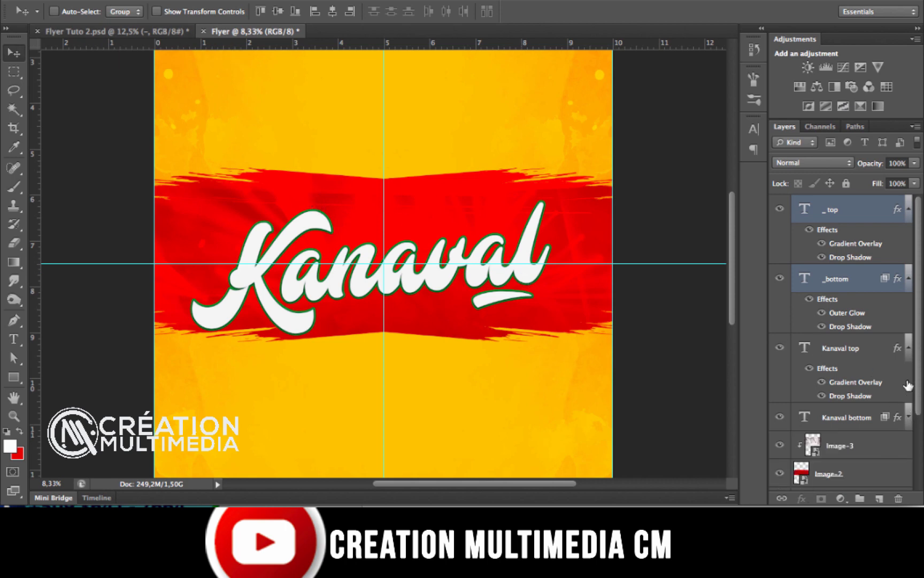
click(908, 349)
click(911, 286)
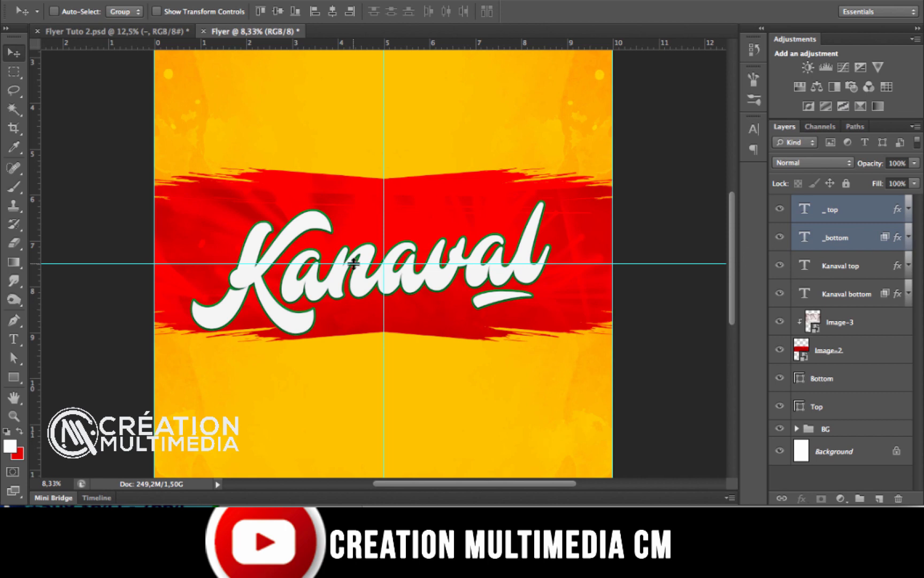
Check the subtitle in Flyer Tuto 2.psd and add the text NAN PEYI,M on the Flyer's yellow area below the Kanaval title
click(120, 35)
click(246, 33)
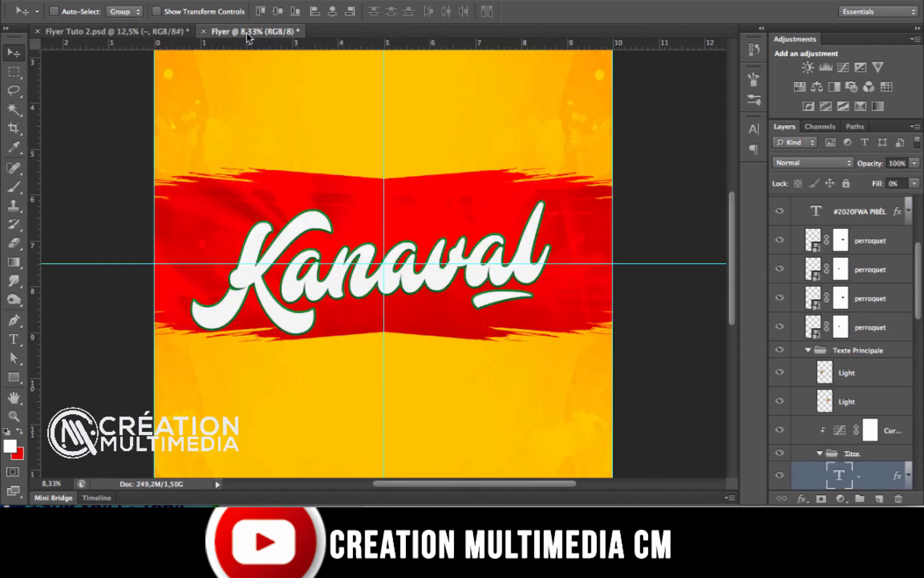
click(14, 338)
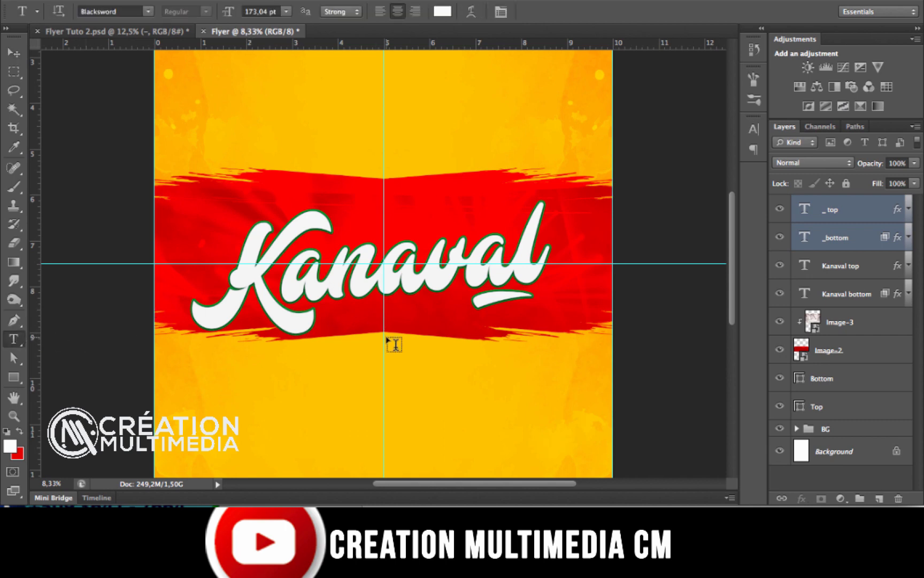
click(436, 393)
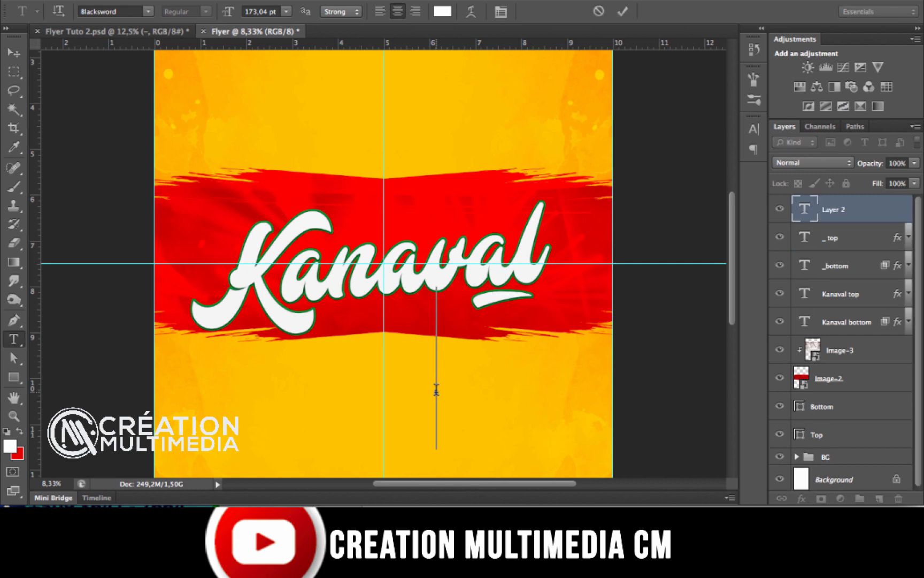
text(N)
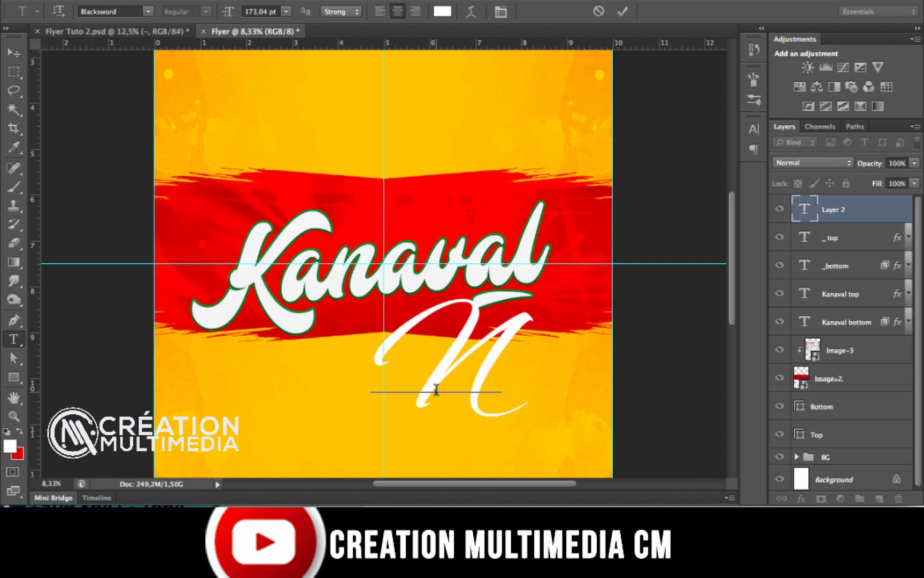
key(BackSpace)
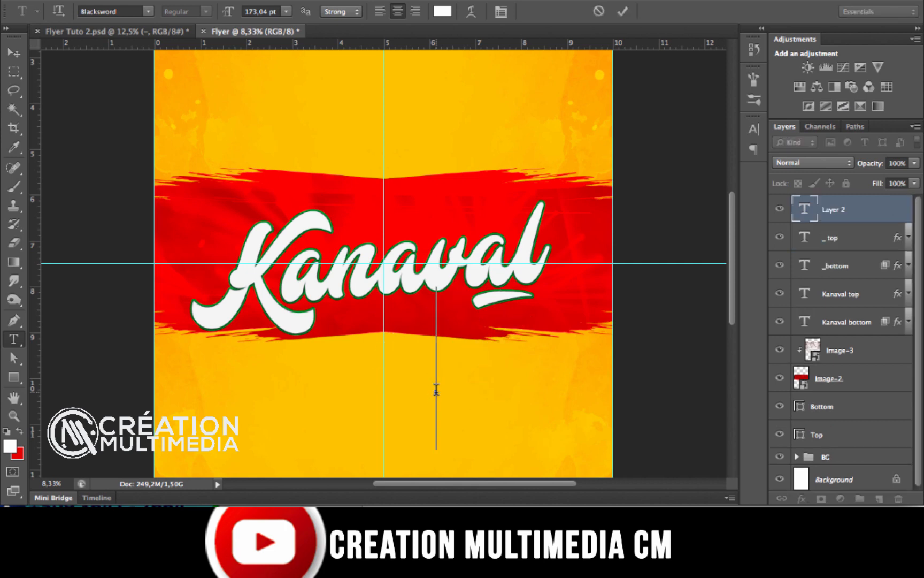
text(NAN)
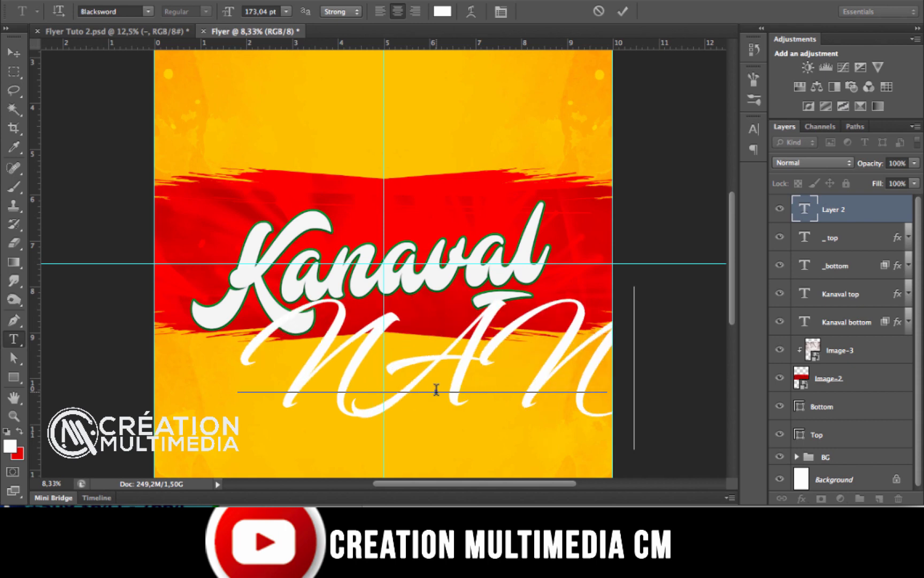
text(PA)
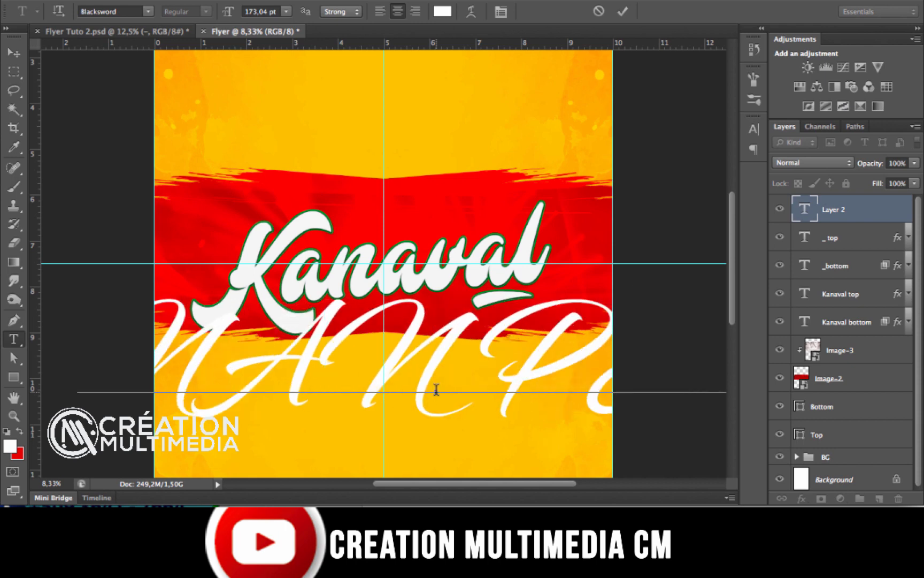
text(Y)
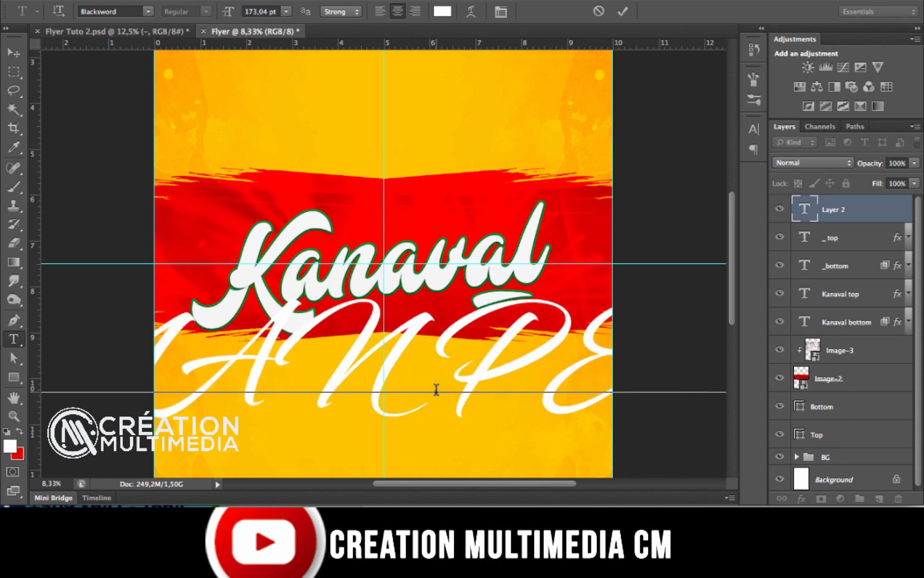
text(I)
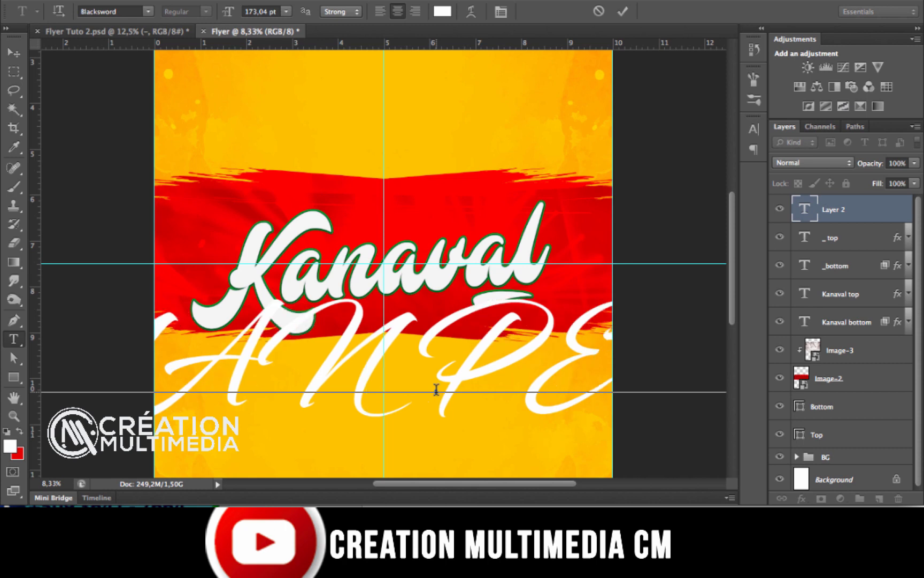
Reduce the size of the whole NAN PEYI,M text to 63.04 pt
key(ctrl+a)
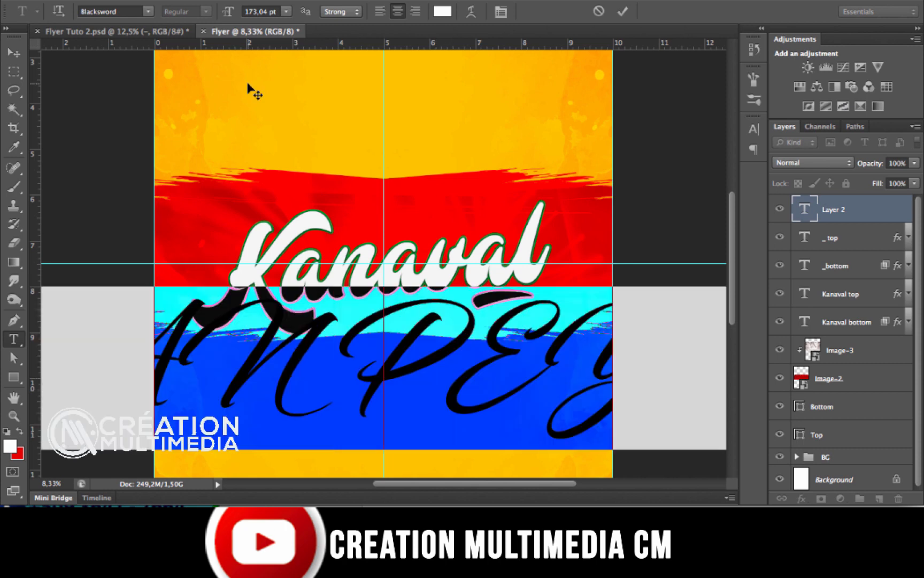
drag(232, 13, 172, 25)
drag(231, 17, 188, 30)
Set the NAN PEYI,M text's font to Nexa Bold
click(147, 12)
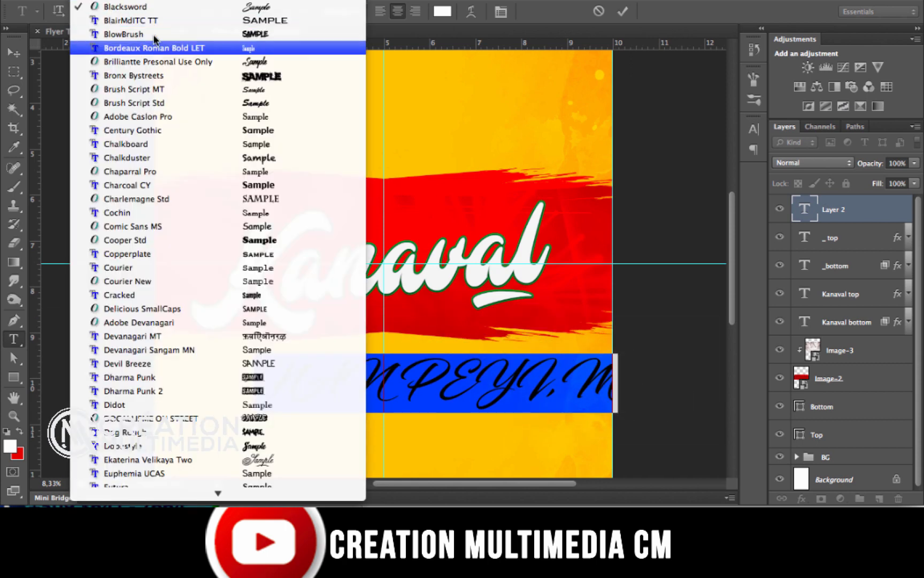
scroll(155, 56, up, 10)
scroll(156, 57, down, 3)
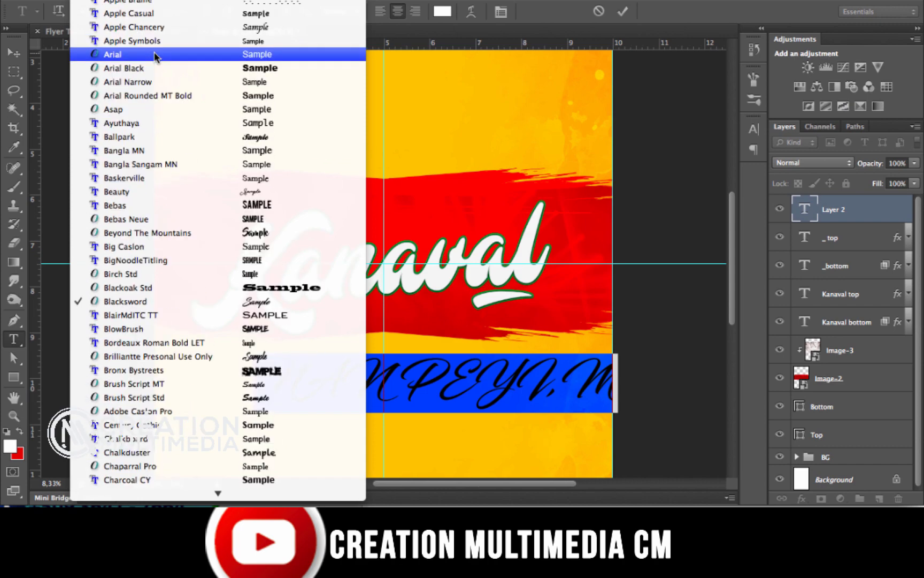
scroll(156, 57, up, 3)
scroll(155, 56, down, 20)
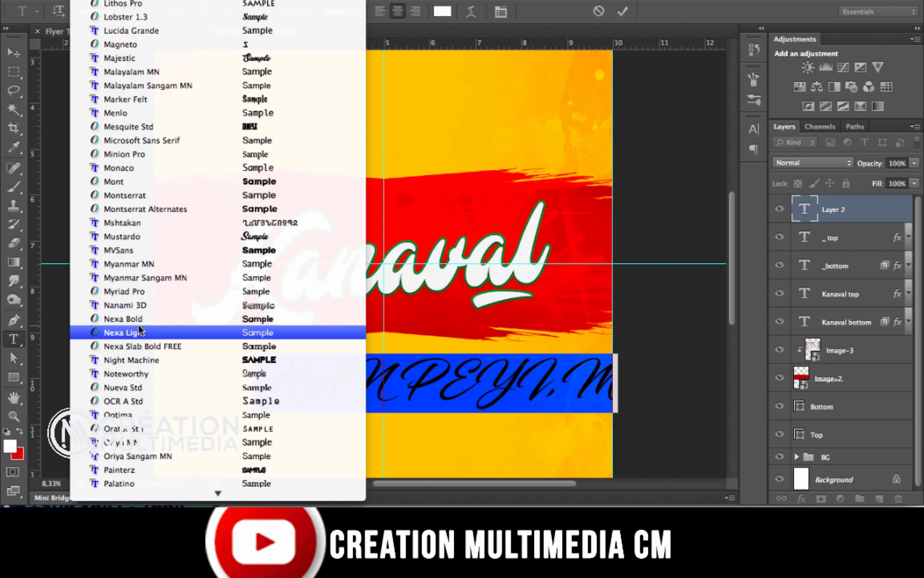
click(137, 319)
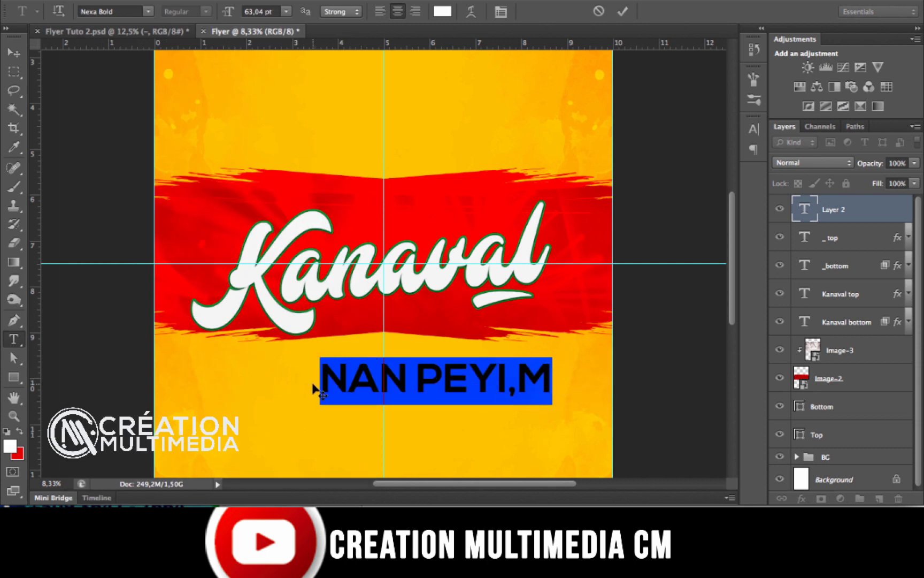
Set the font of the word NAN in the subtitle to Nexa Light
click(402, 378)
drag(403, 378, 320, 379)
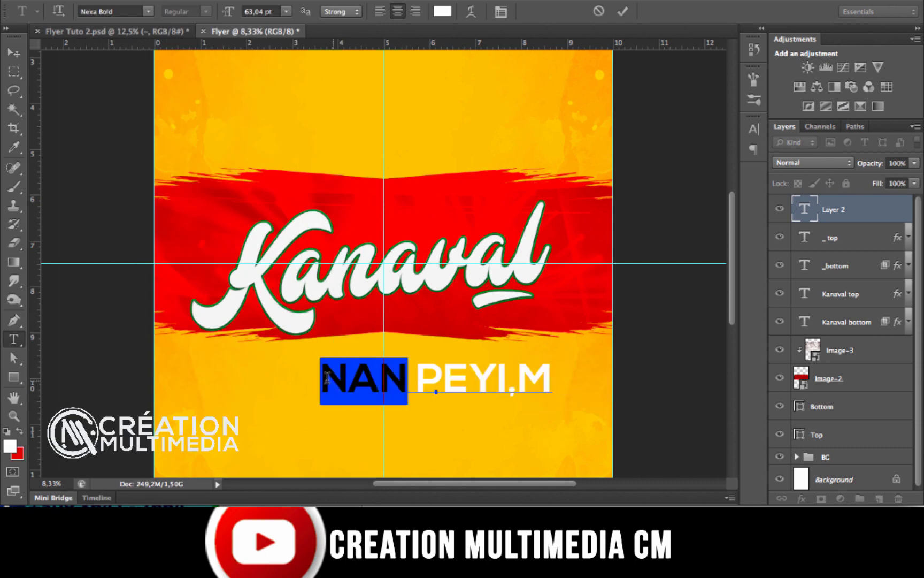
click(147, 11)
click(145, 22)
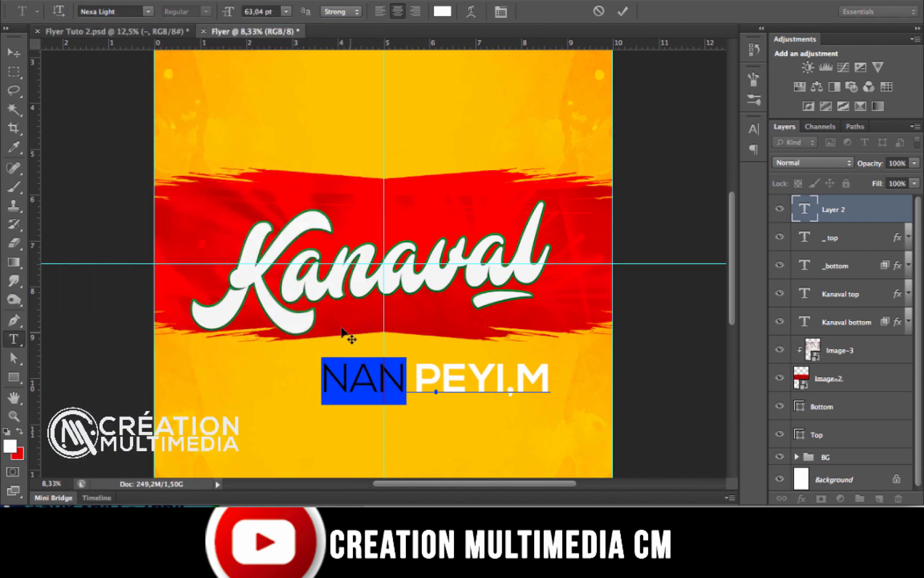
Replace the comma in the subtitle with an apostrophe so it reads NAN PEYI'M
click(514, 381)
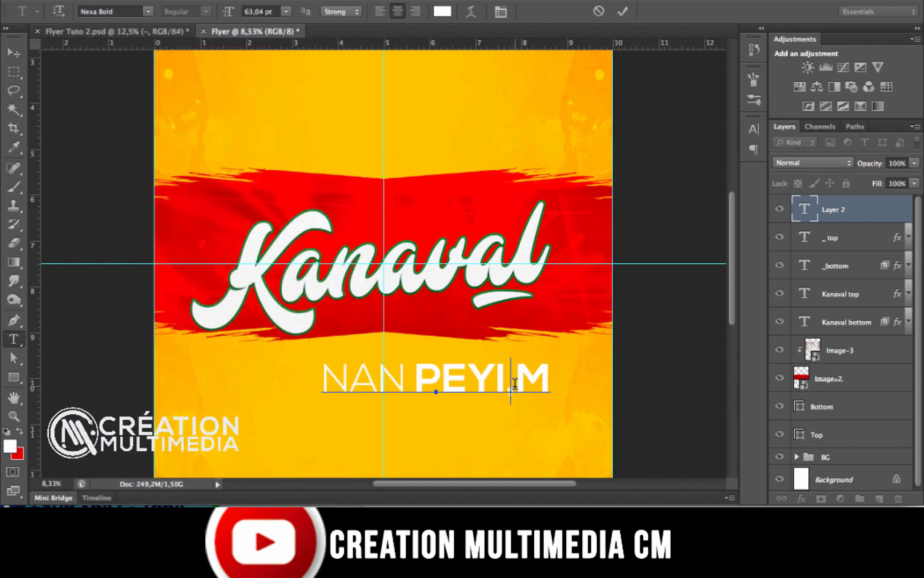
key(BackSpace)
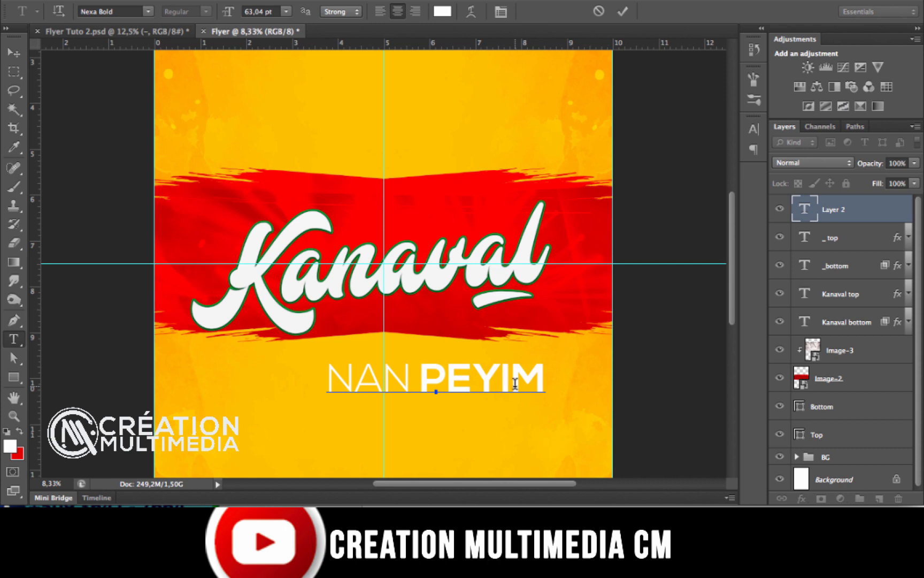
text(')
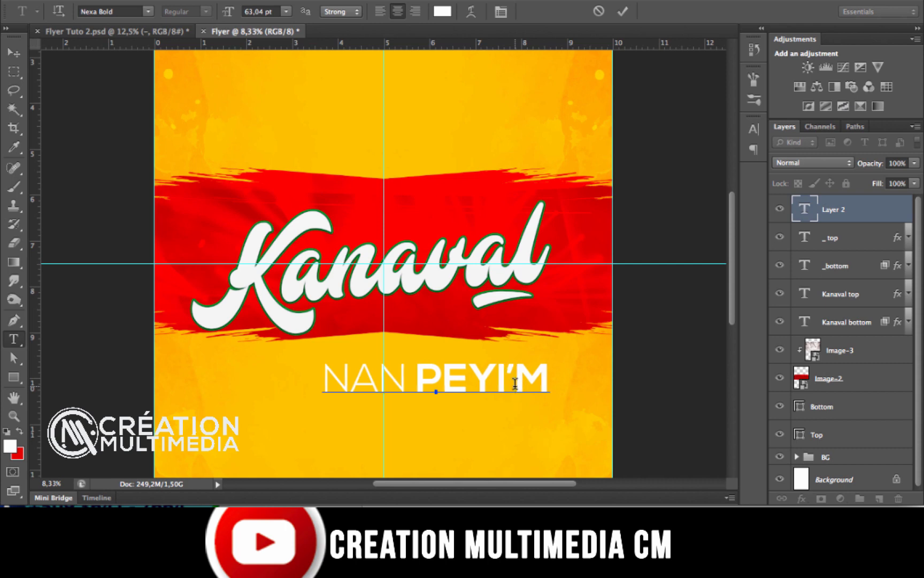
click(9, 47)
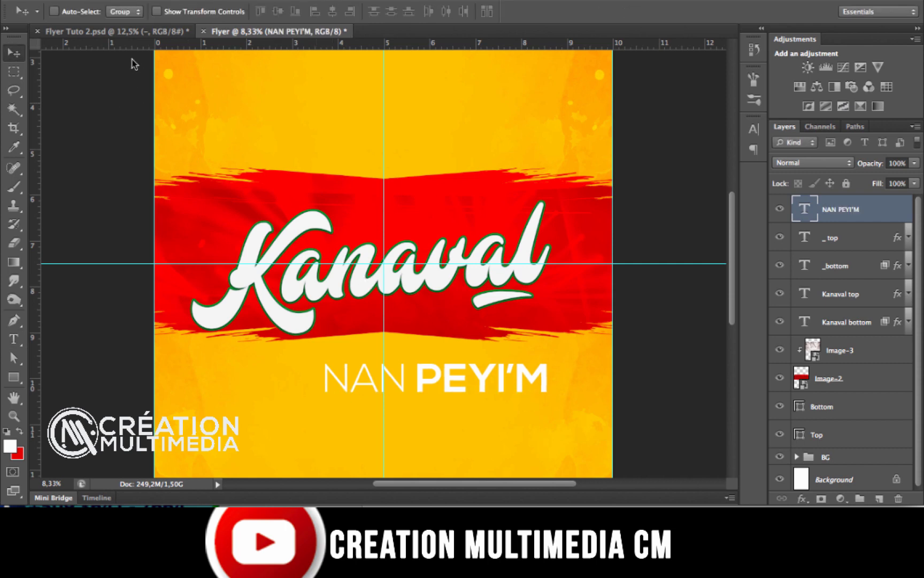
Check the subtitle in Flyer Tuto 2.psd, then reduce the Flyer's NAN PEYI'M text to 48.04 pt and move it onto the red band under Kanaval
click(126, 32)
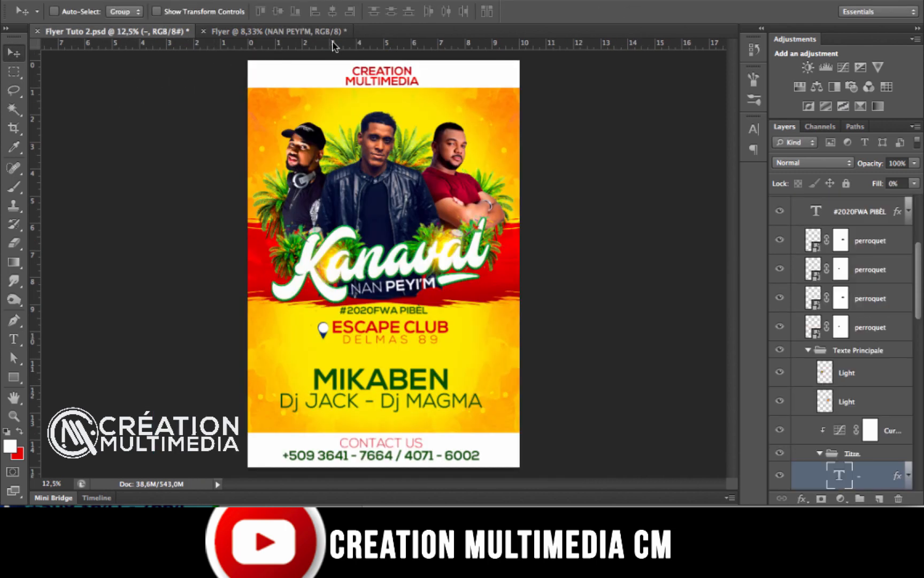
click(313, 30)
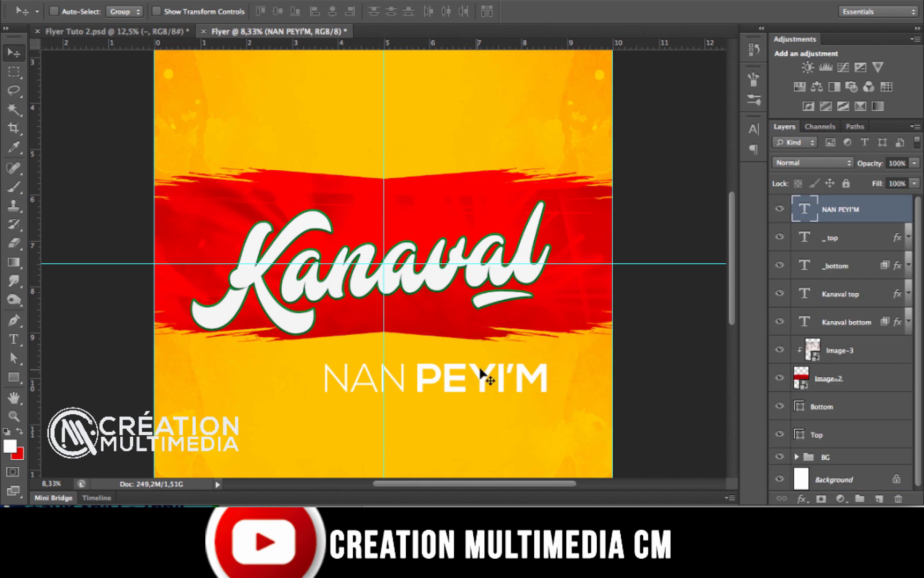
key(t)
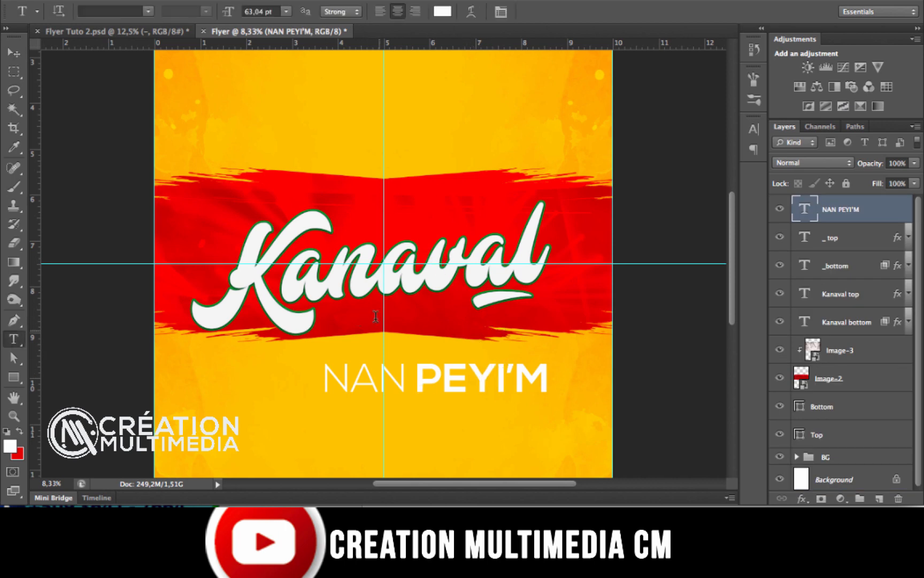
triple_click(436, 376)
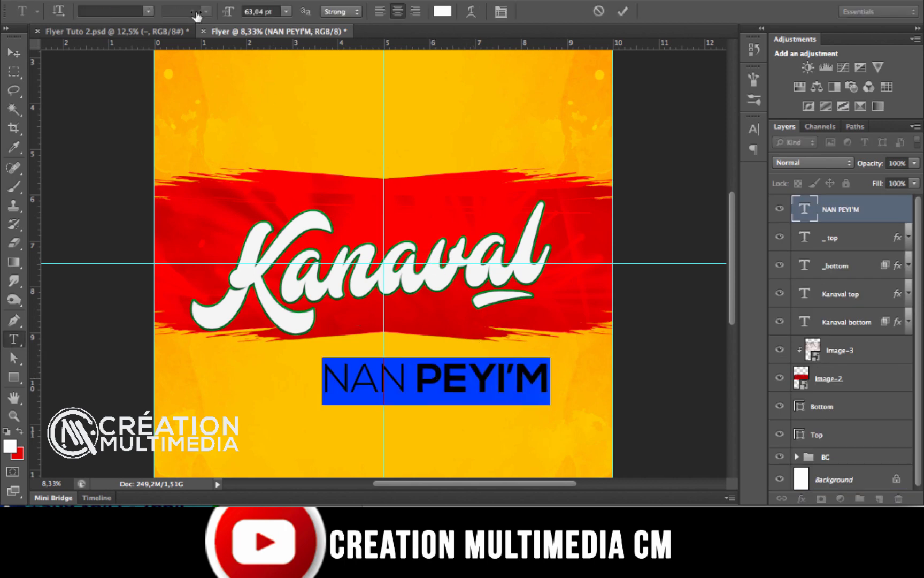
drag(235, 16, 225, 16)
click(13, 52)
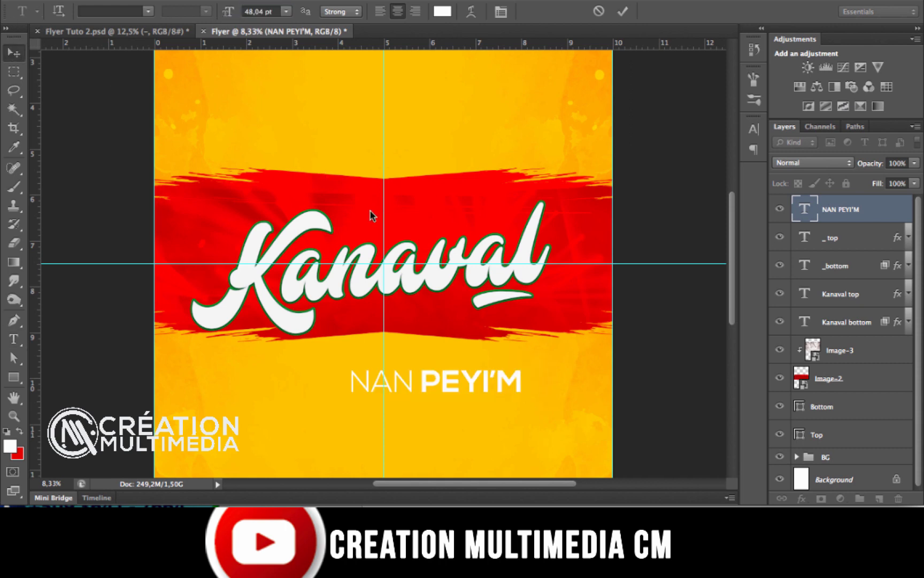
drag(454, 397, 425, 332)
Reduce the whole NAN PEYI'M text to 40.04 pt and shift it slightly up and left, closer beneath the Kanaval title
key(t)
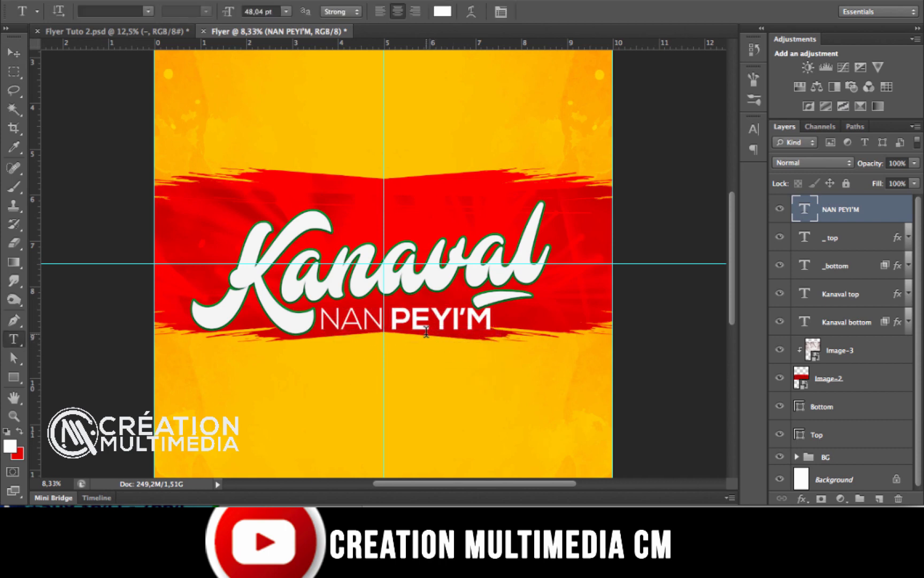
drag(493, 324, 319, 324)
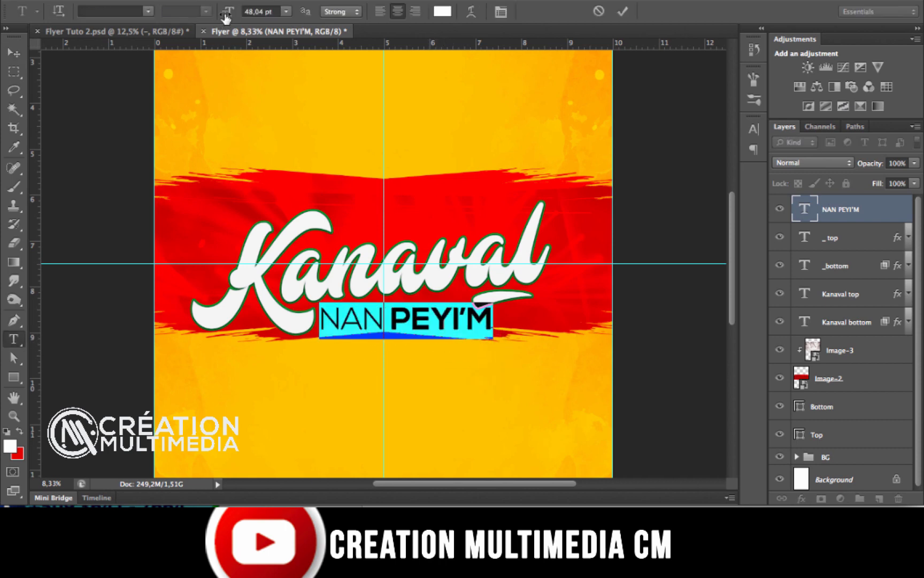
drag(225, 18, 220, 18)
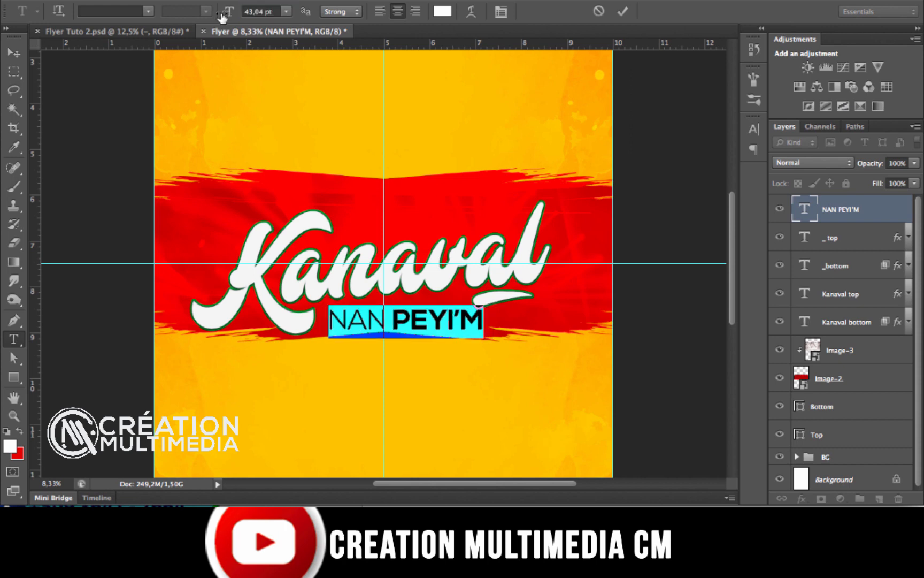
click(15, 52)
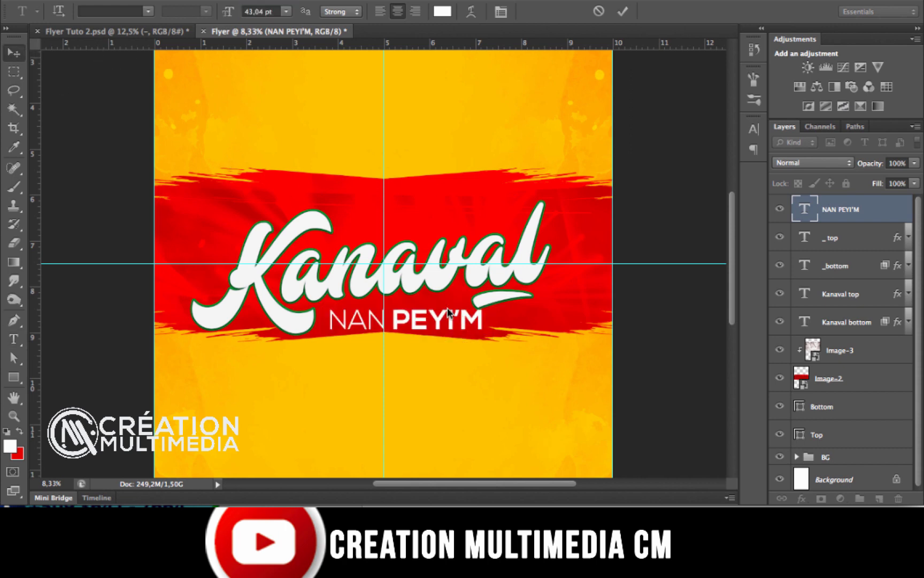
key(ctrl+t)
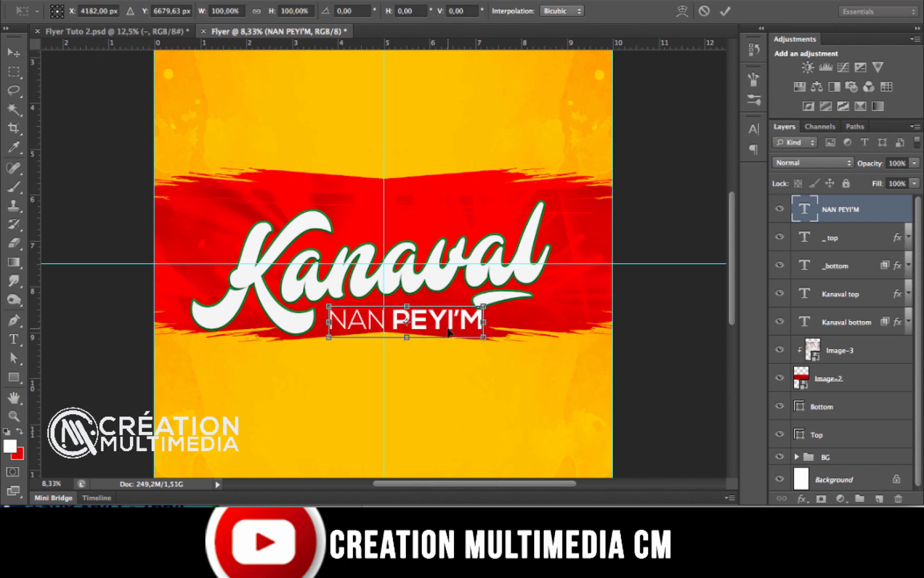
key(Return)
key(t)
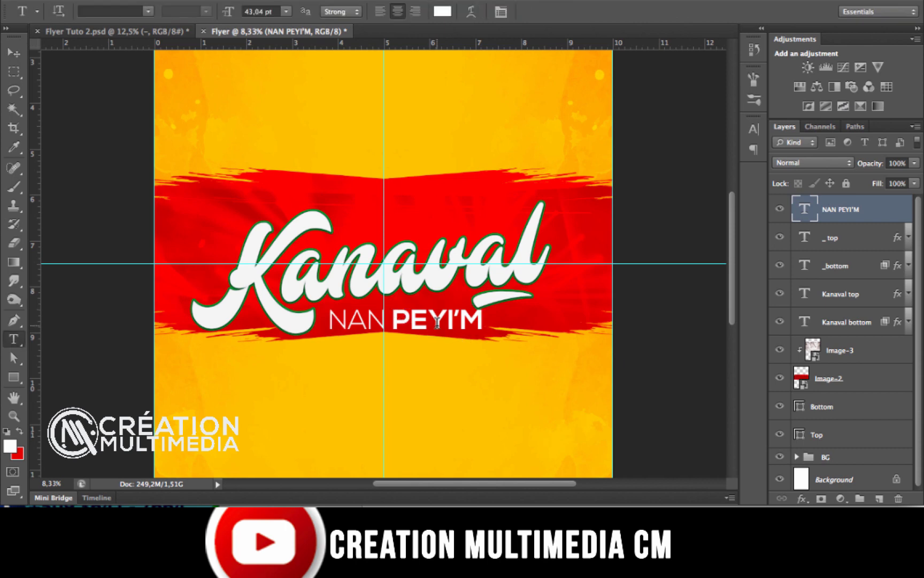
triple_click(438, 321)
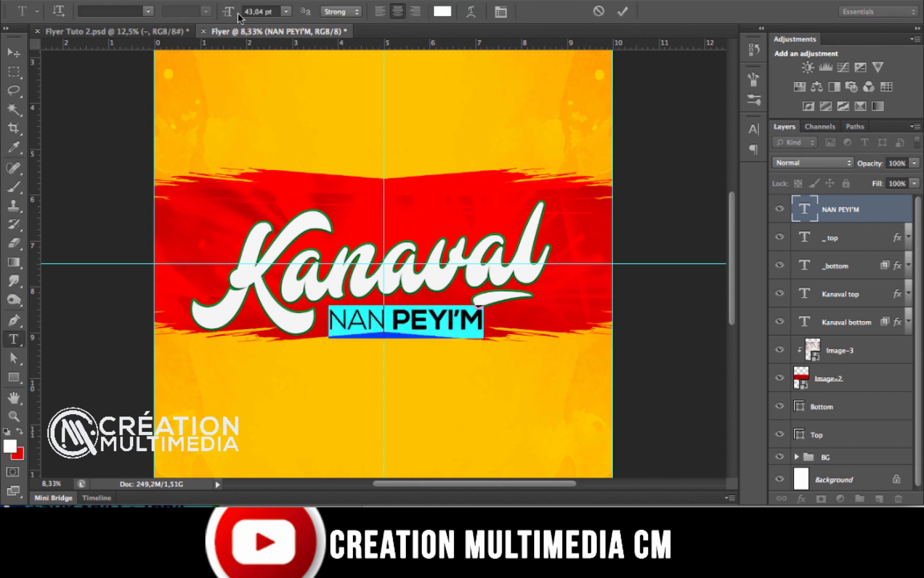
drag(229, 15, 222, 15)
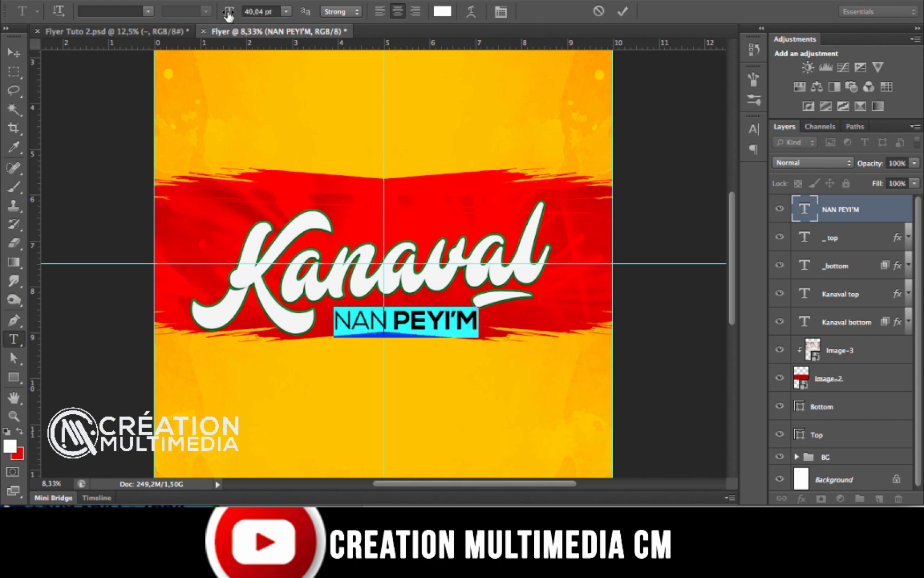
click(19, 52)
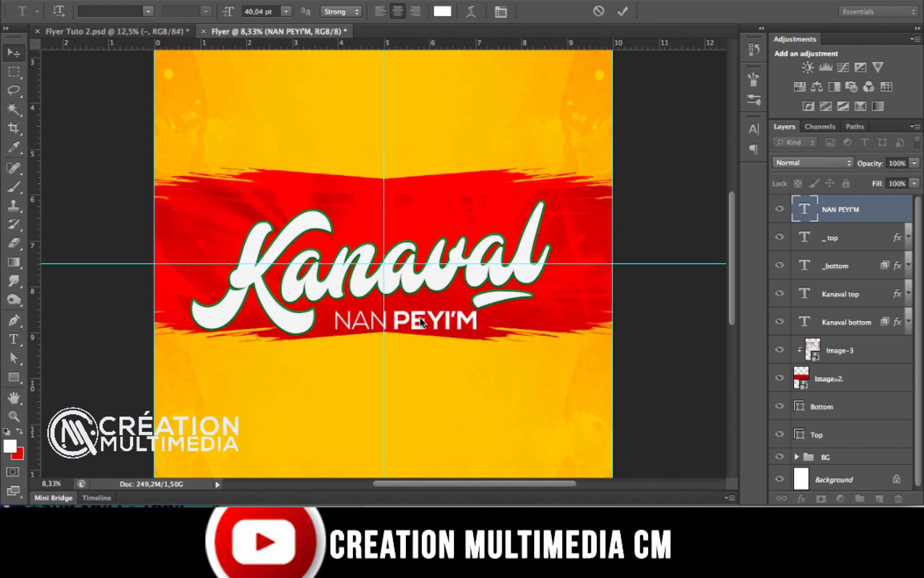
drag(432, 321, 425, 320)
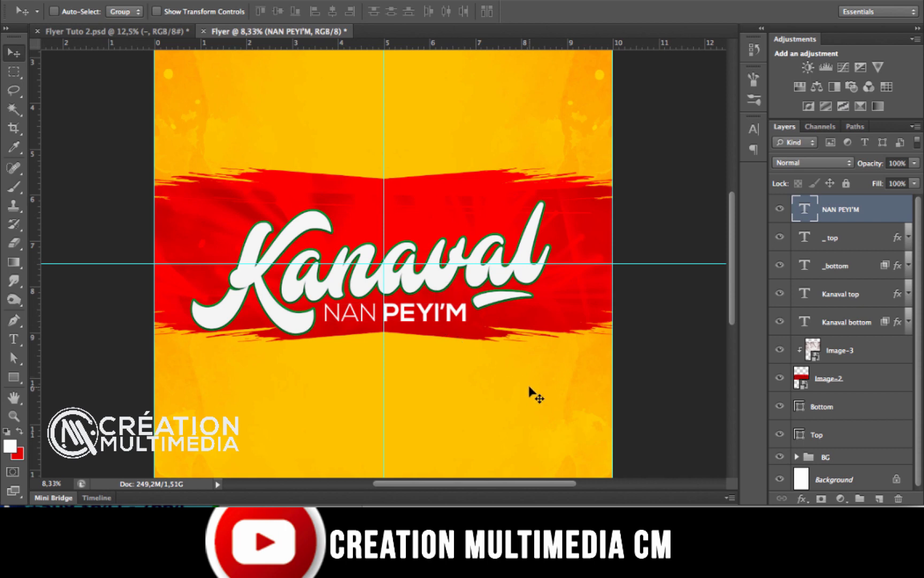
Rotate the NAN PEYI'M text by -4.08° and compare the title block with the one in Flyer Tuto 2.psd
key(ctrl+t)
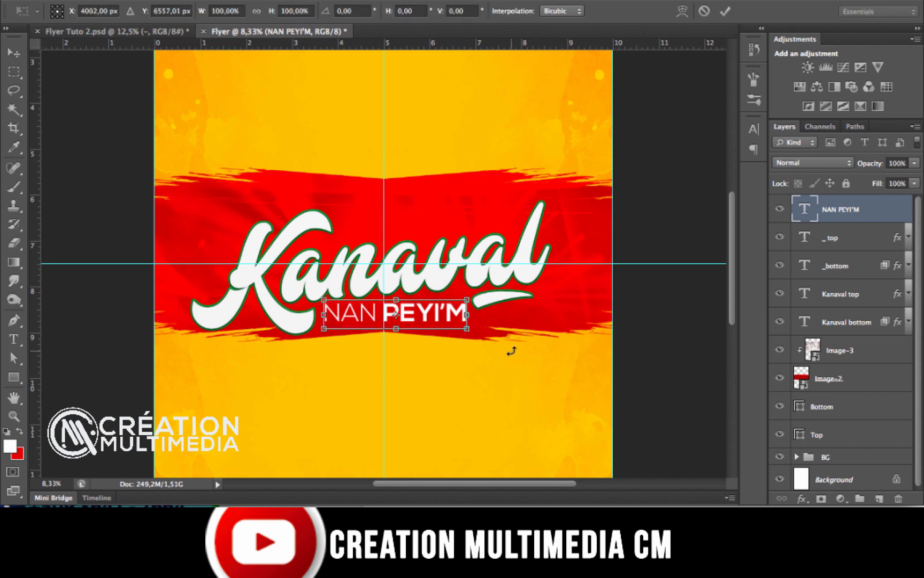
drag(510, 346, 510, 340)
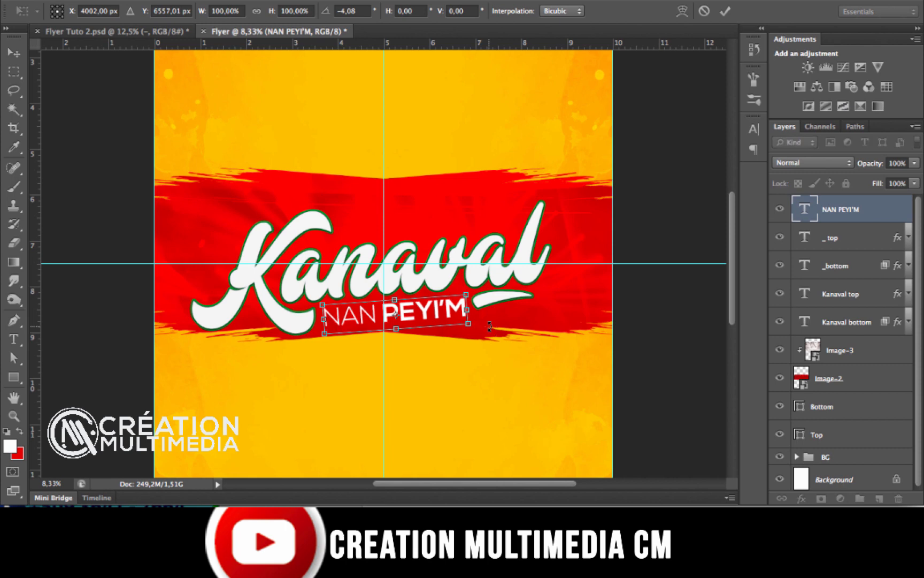
key(Return)
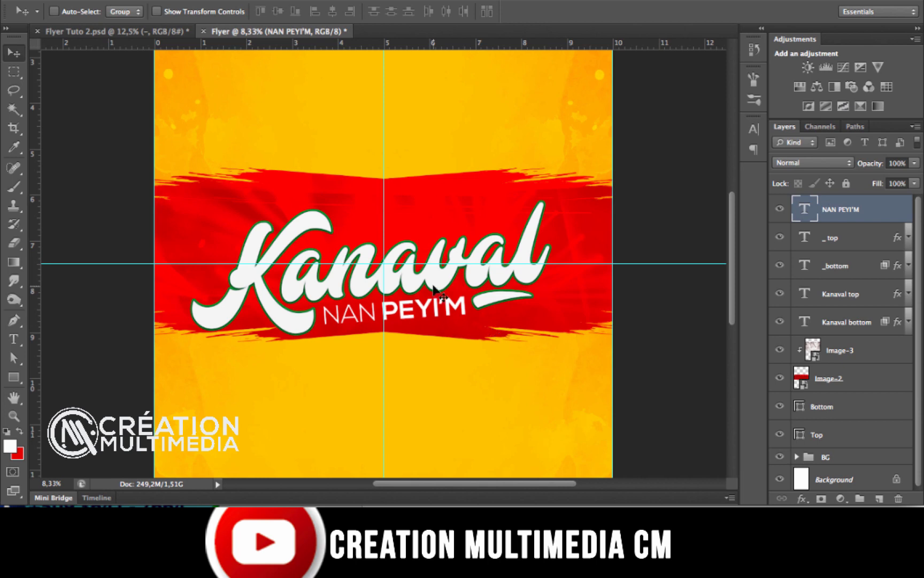
click(172, 32)
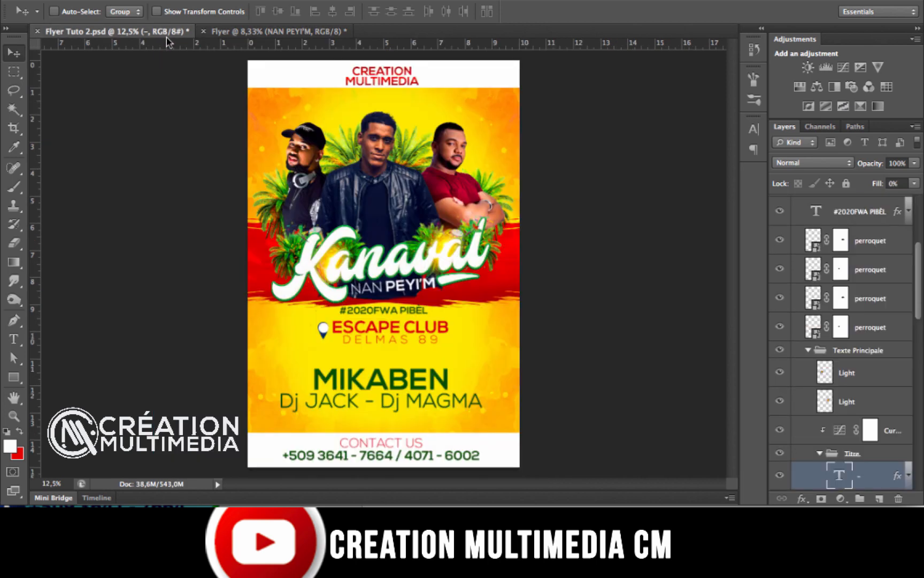
click(303, 32)
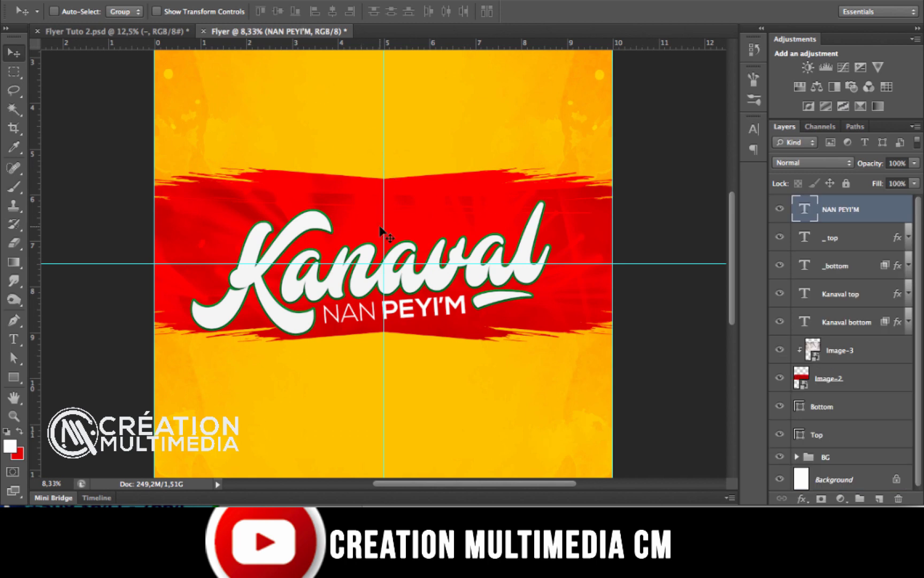
click(127, 33)
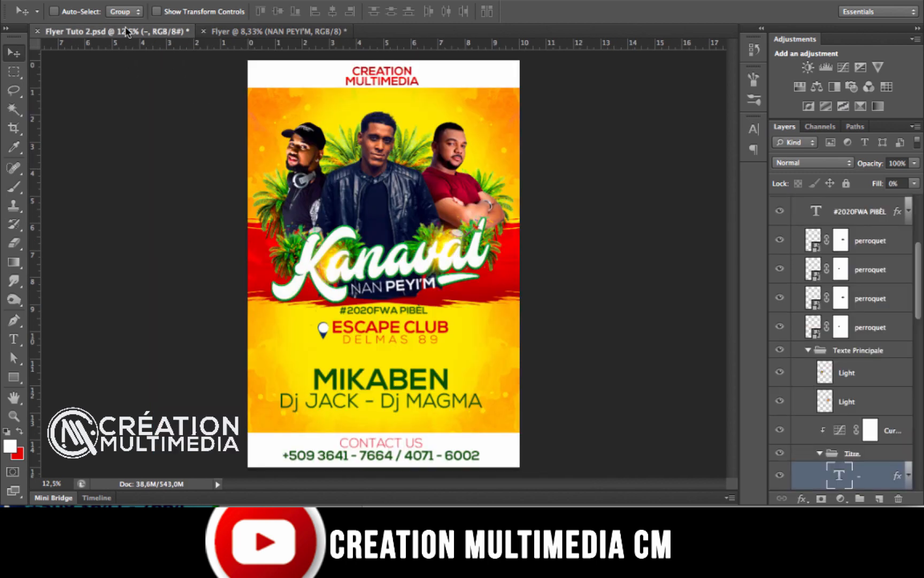
click(262, 32)
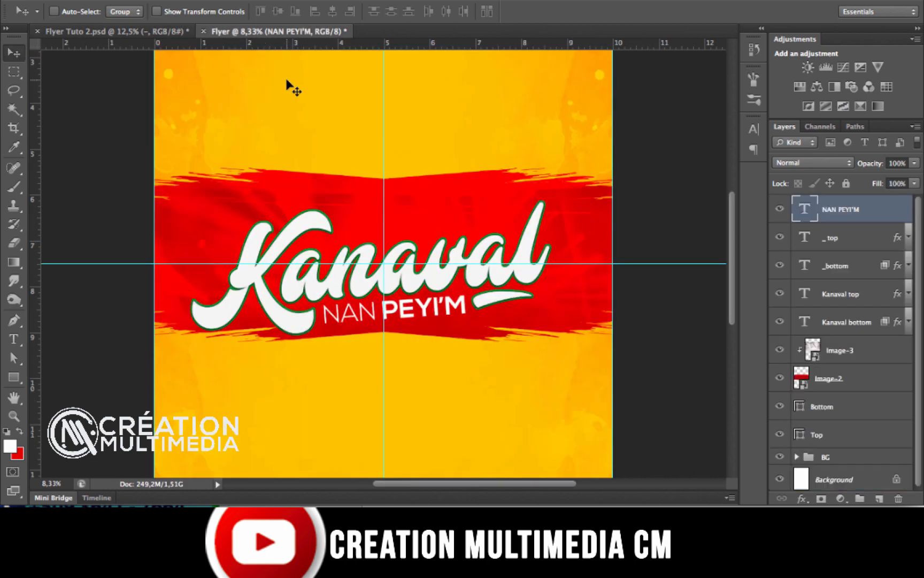
Select the NAN PEYI'M, underscore and Kanaval text layers together and move them up 100 px on the red band
shift+click(849, 241)
shift+click(844, 266)
shift+click(845, 296)
shift+click(844, 321)
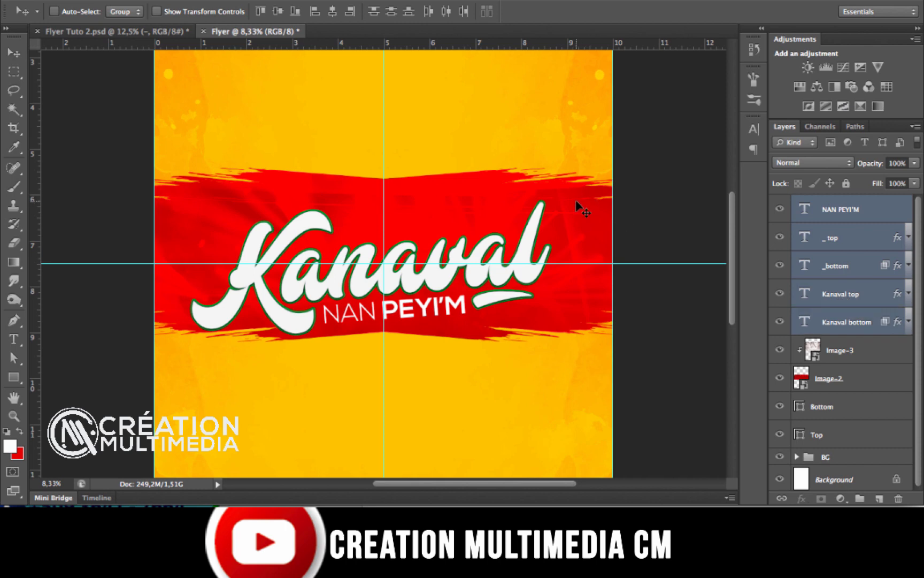
key(ctrl+t)
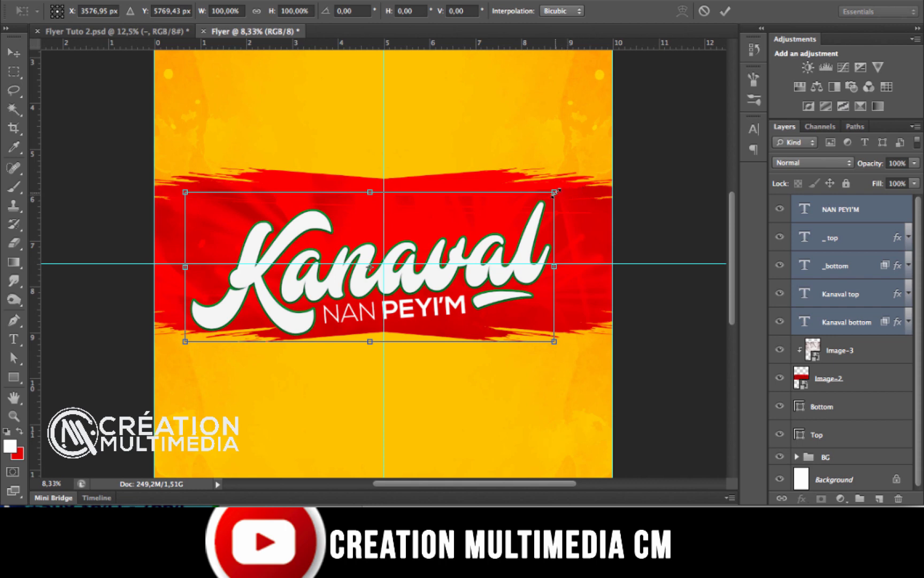
key(super+minus)
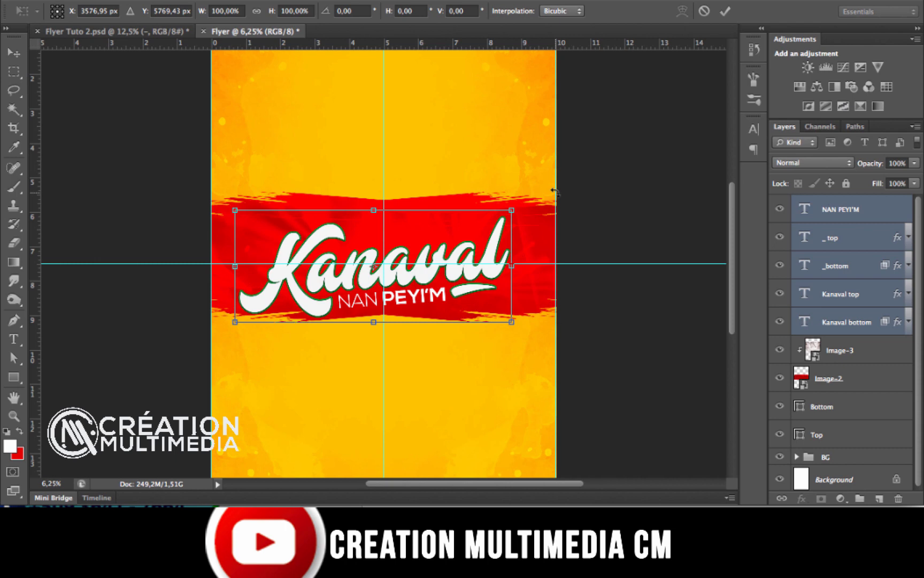
key(super+minus)
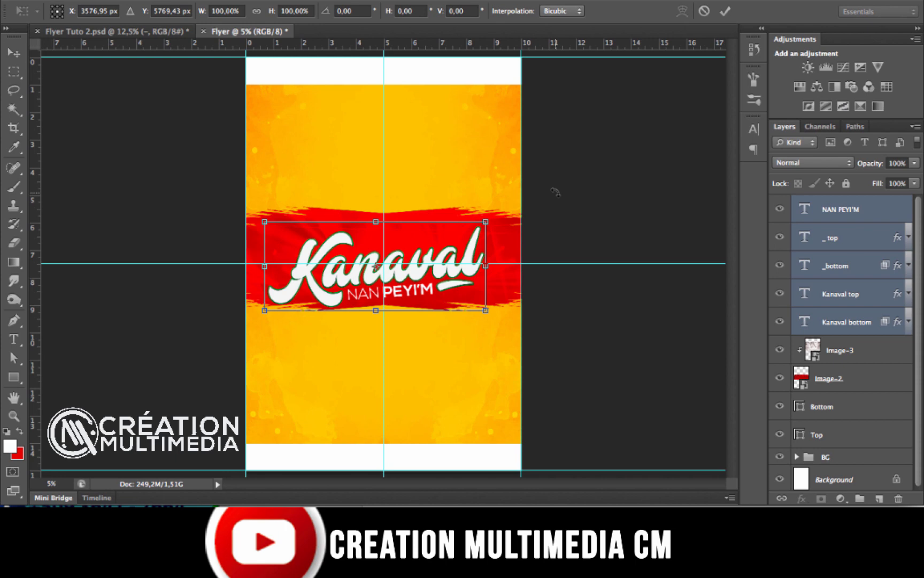
key(Return)
key(shift+Up)
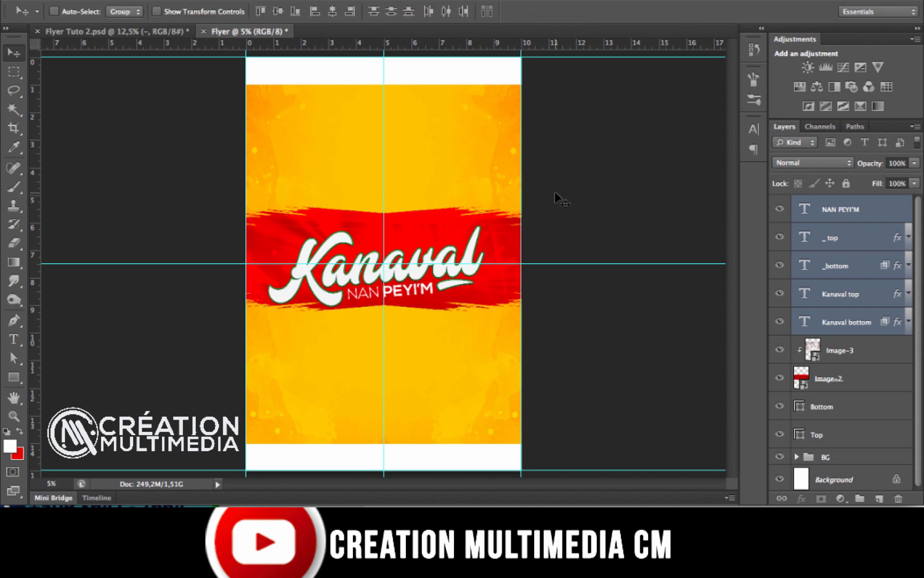
key(shift+Up)
Enlarge the selected title, underline and subtitle layers slightly and proportionally about their centre
key(ctrl+t)
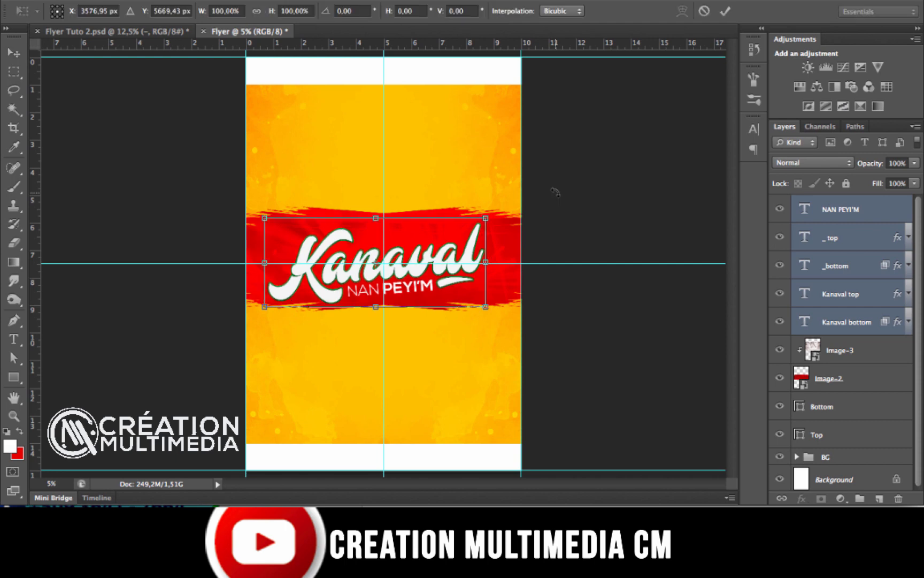
drag(485, 216, 495, 213)
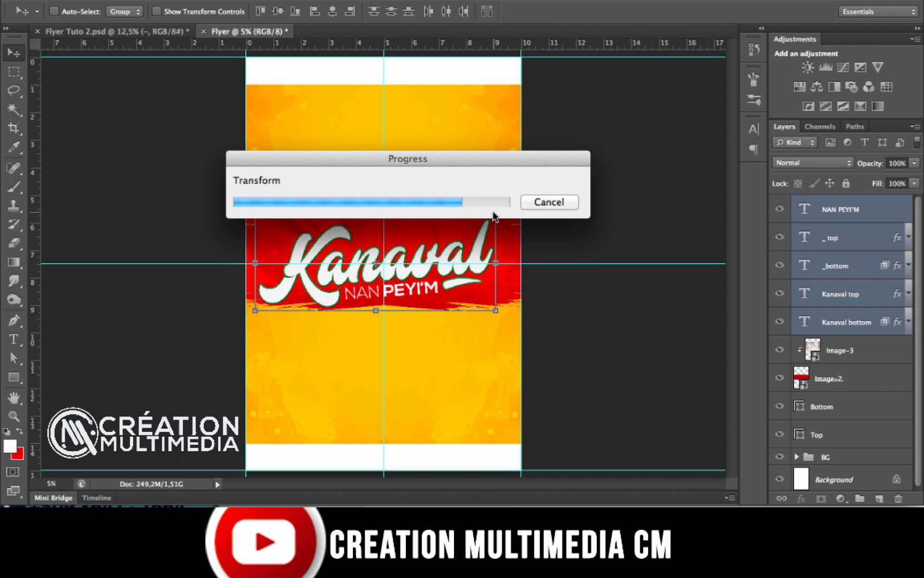
Nudge the selected Kanaval title, underline and NAN PEYI'M layers slightly to the right on the red band
key(Right)
key(Right)
key(Right)
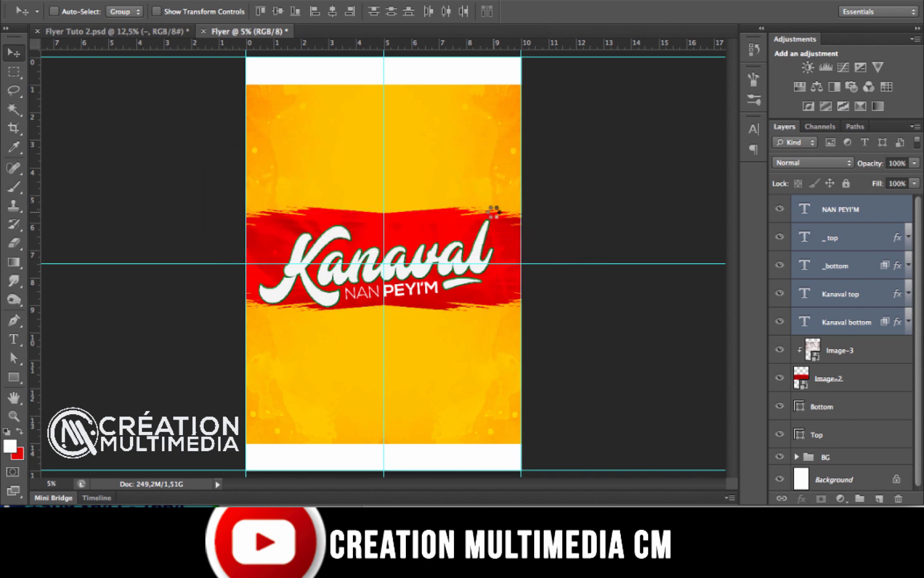
key(Right)
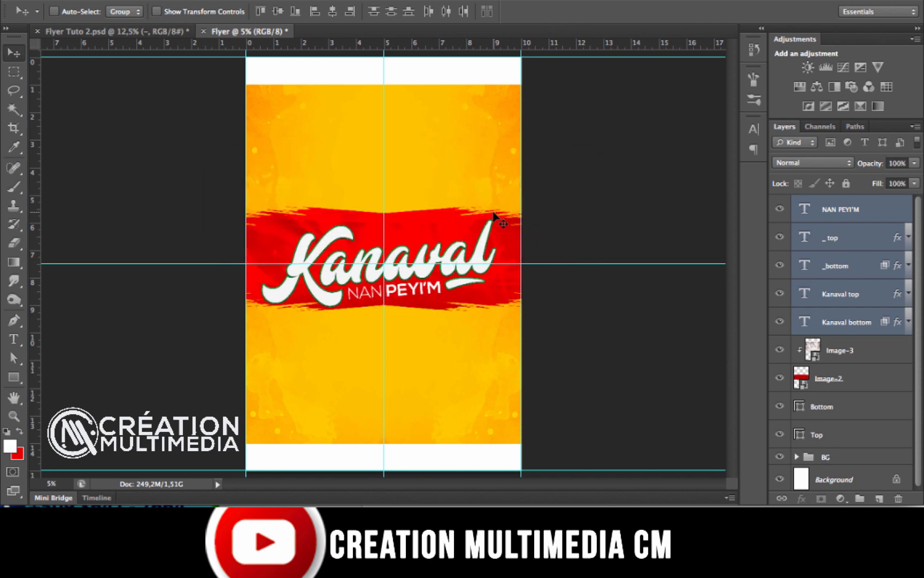
key(Right)
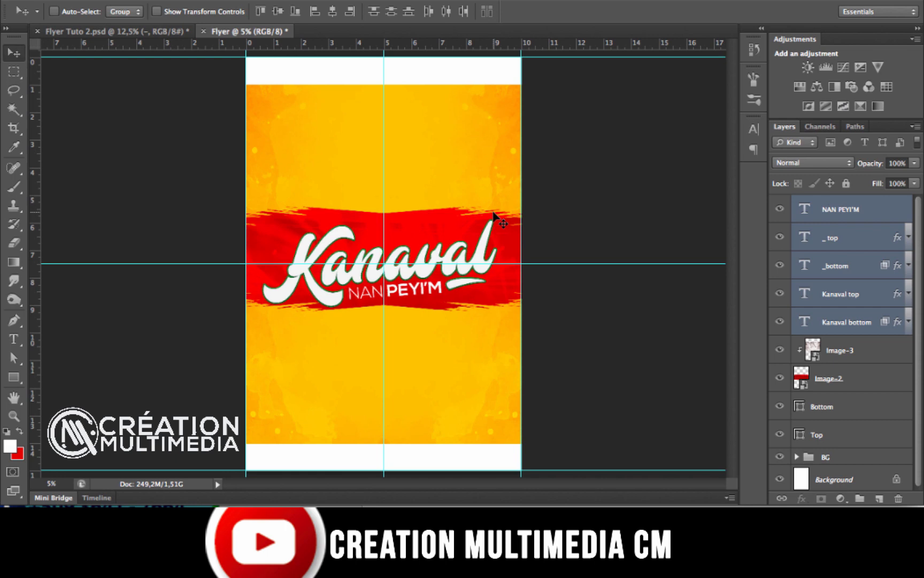
key(Right)
key(Right)
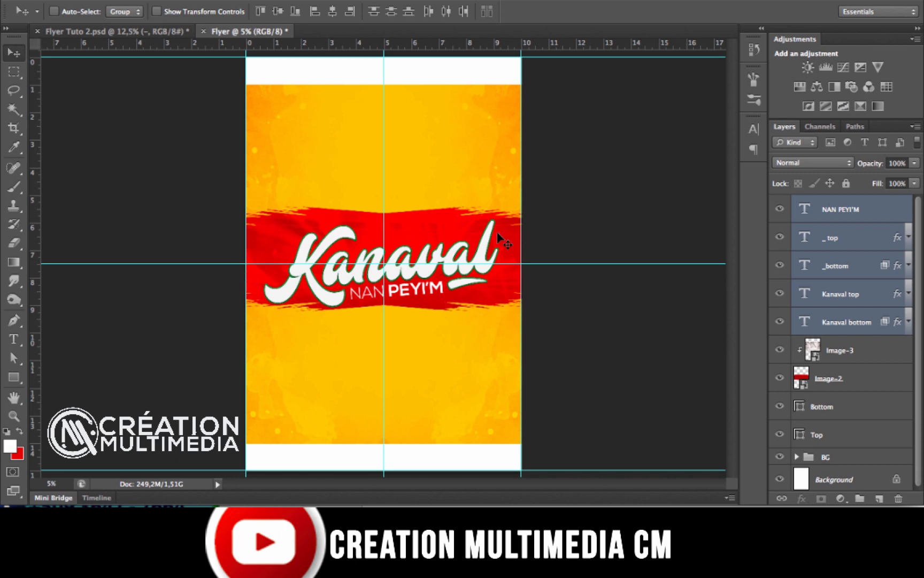
Check the header in Flyer Tuto 2.psd and add the two-line text CREATION MULTIMEDIA in the upper yellow area of Flyer
click(160, 32)
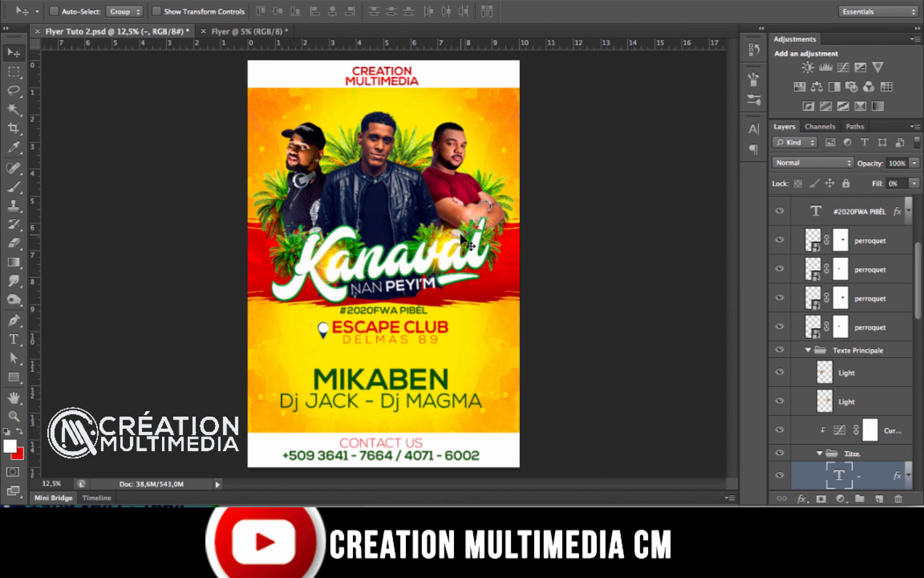
click(243, 34)
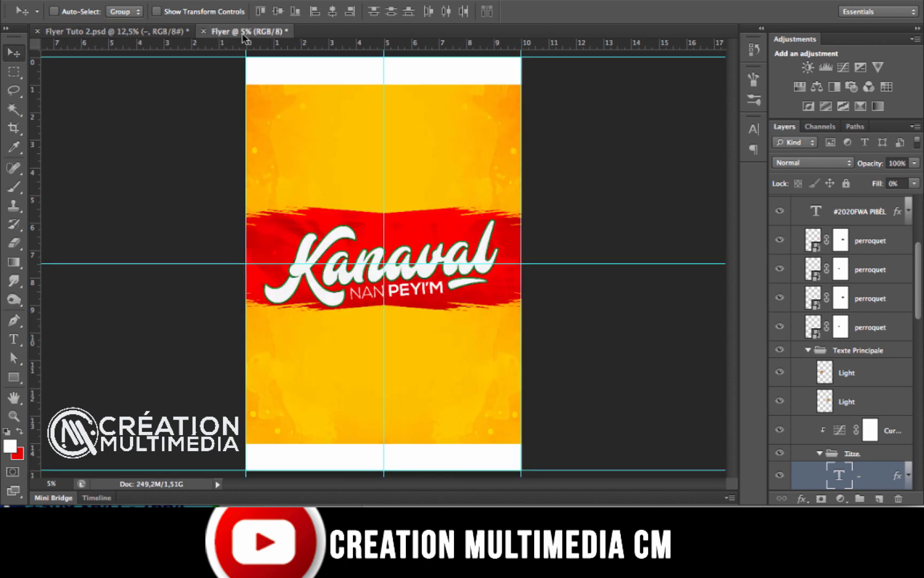
click(14, 339)
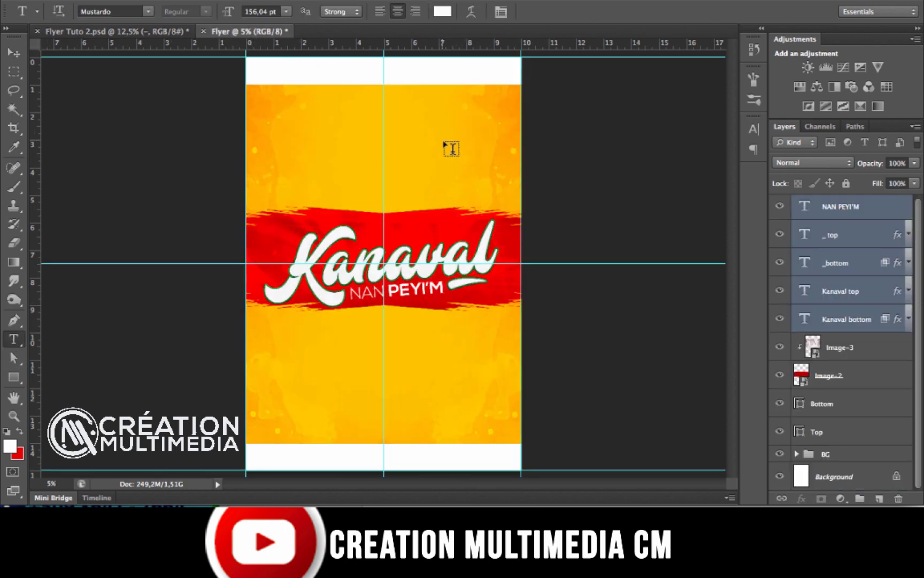
click(439, 127)
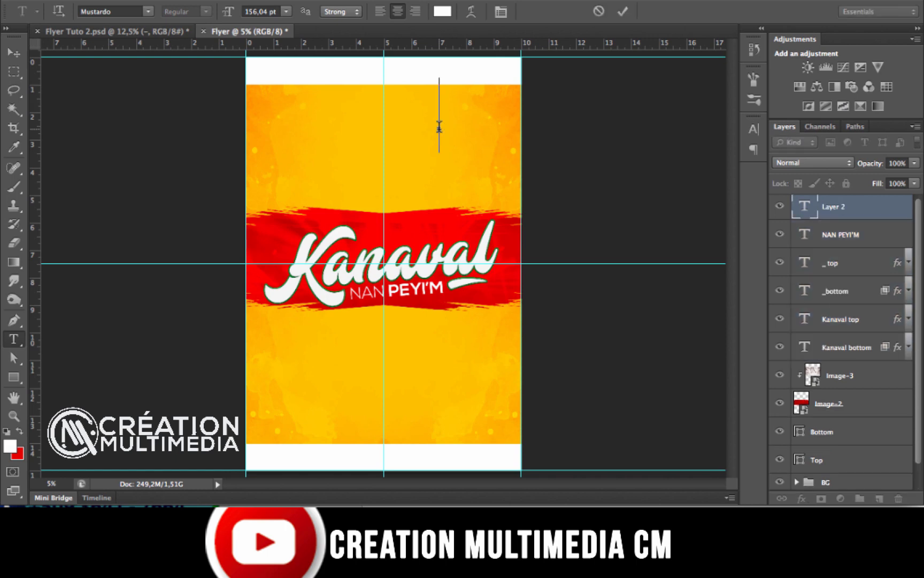
text(CREAT)
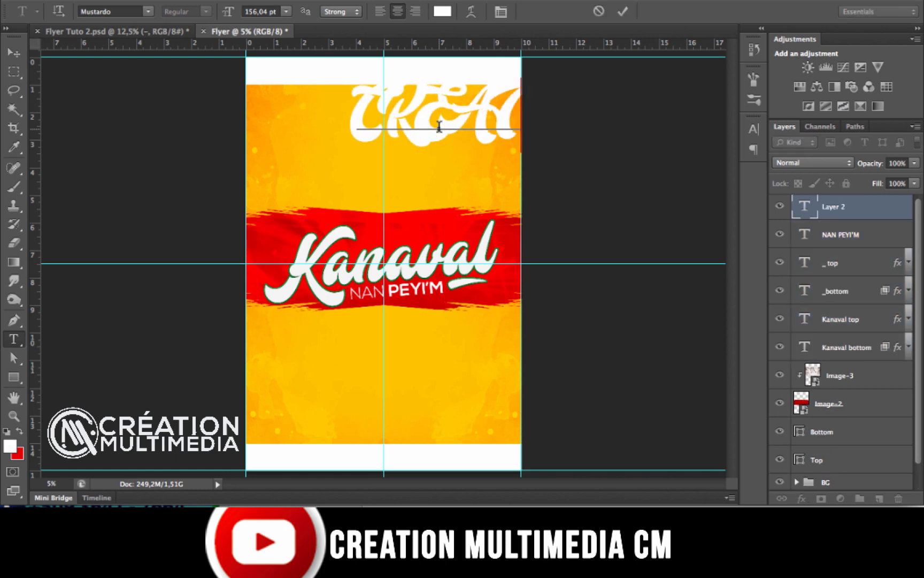
text(ION)
key(Return)
text(MUL)
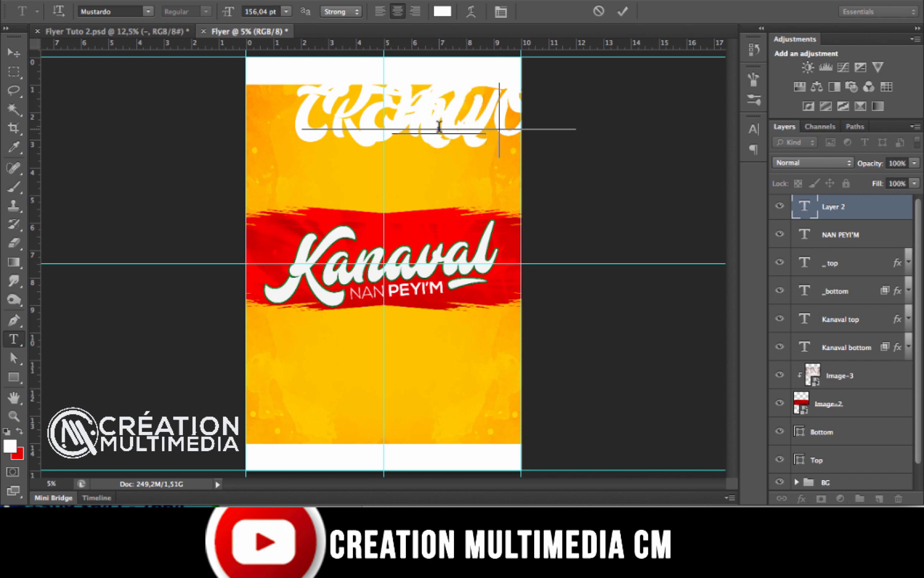
text(TIMEDIA)
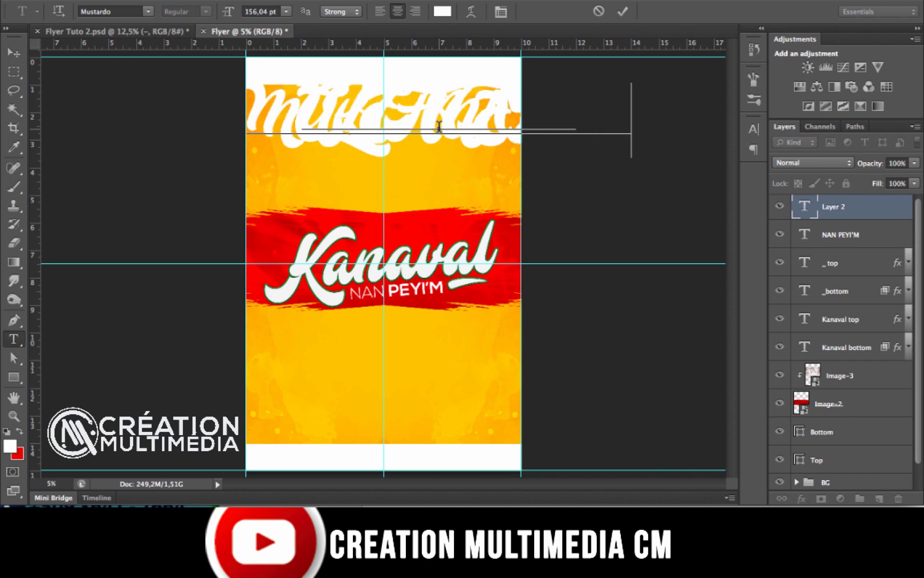
Reduce the whole CREATION MULTIMEDIA text to 88.04 pt and set its font to Nexa Bold
key(super+a)
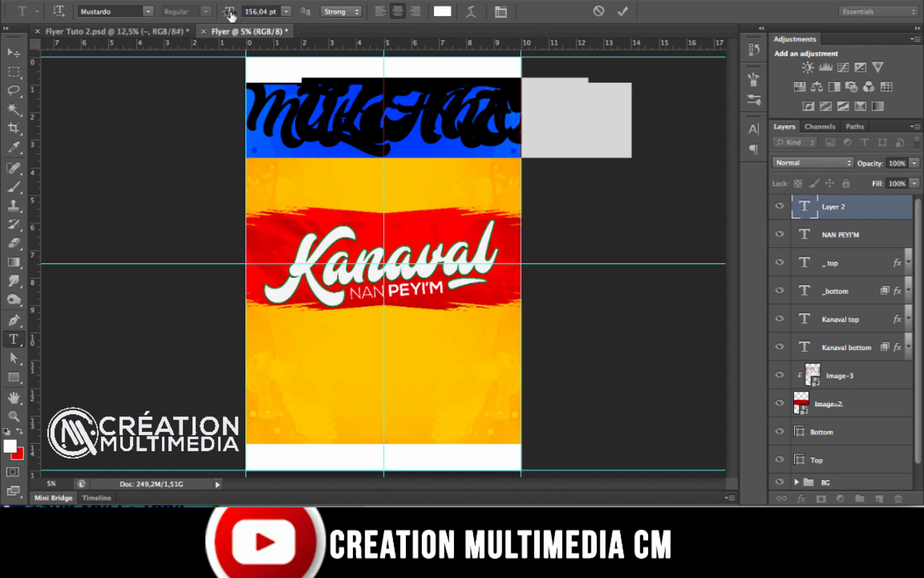
drag(230, 13, 182, 15)
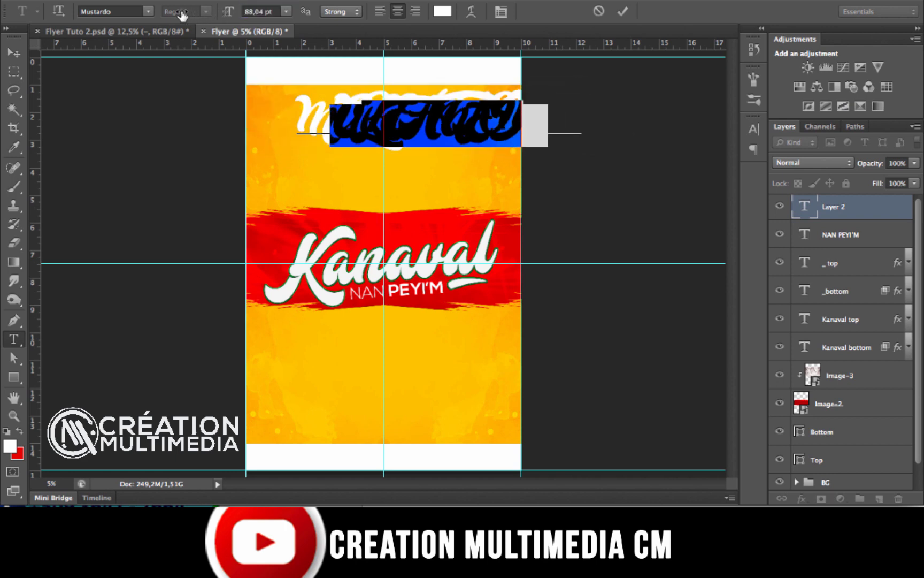
click(148, 12)
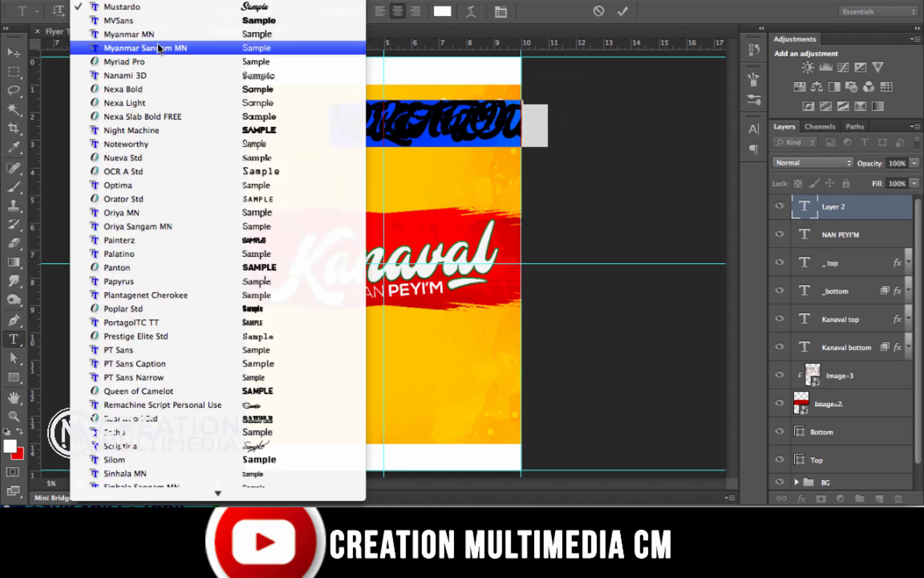
click(145, 92)
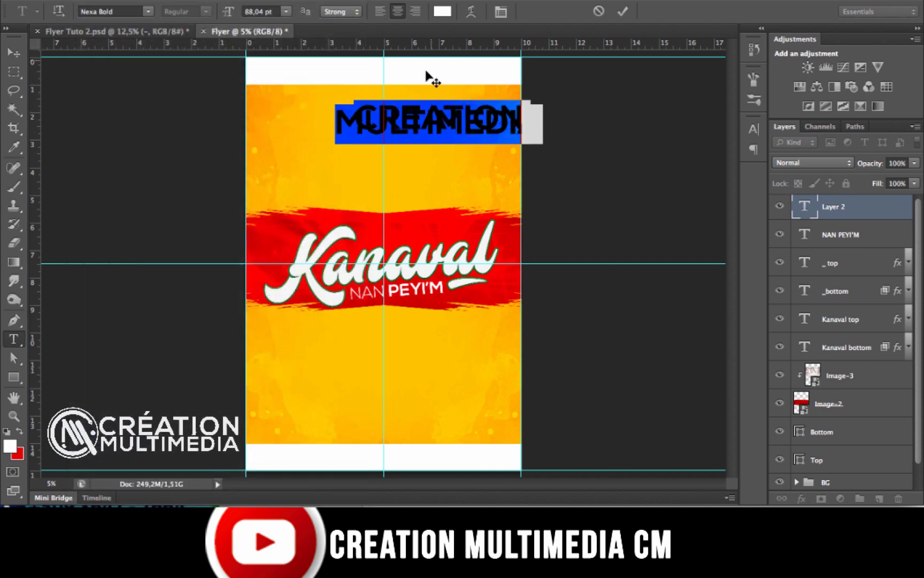
Set the CREATION MULTIMEDIA text to 49.04 pt with 43.08 pt leading so the two lines sit close together
click(502, 12)
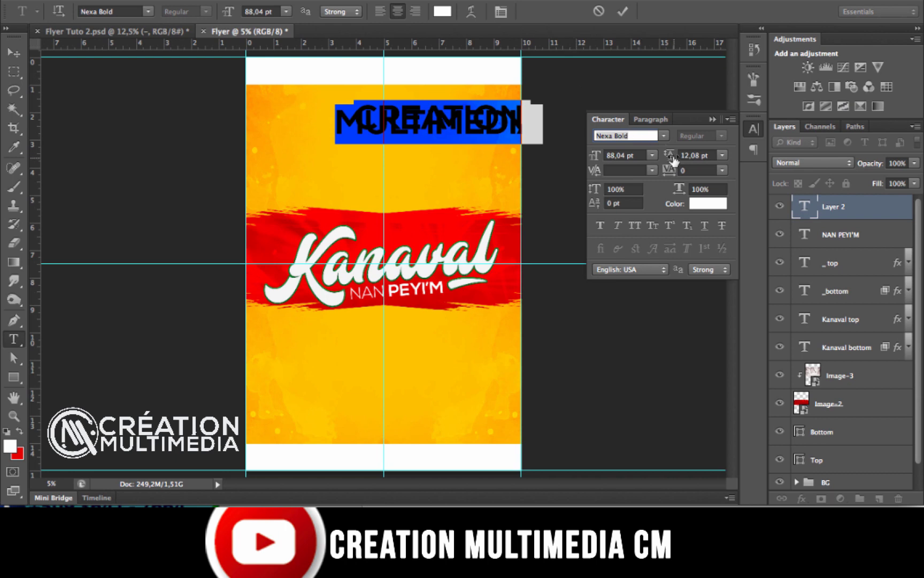
drag(671, 162, 717, 162)
drag(594, 157, 584, 161)
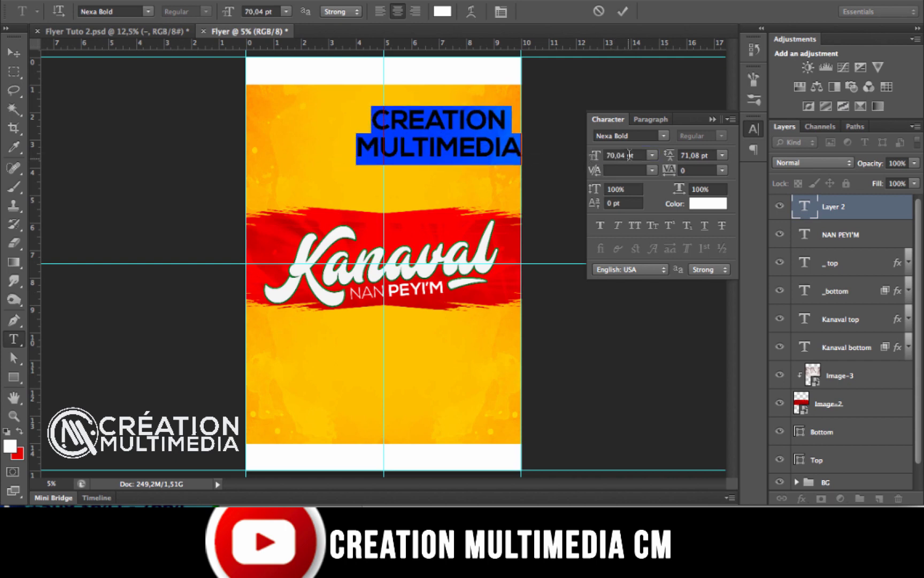
drag(677, 159, 662, 157)
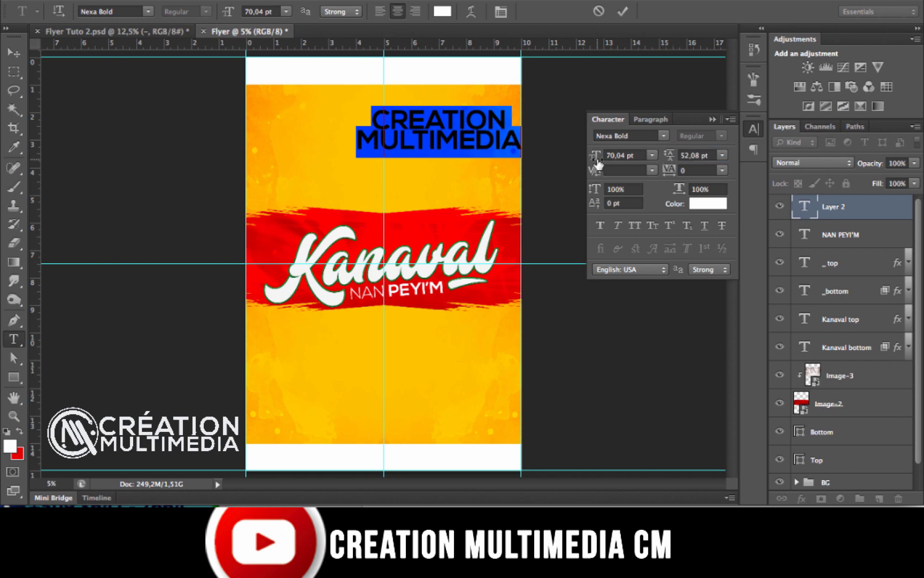
drag(595, 156, 583, 162)
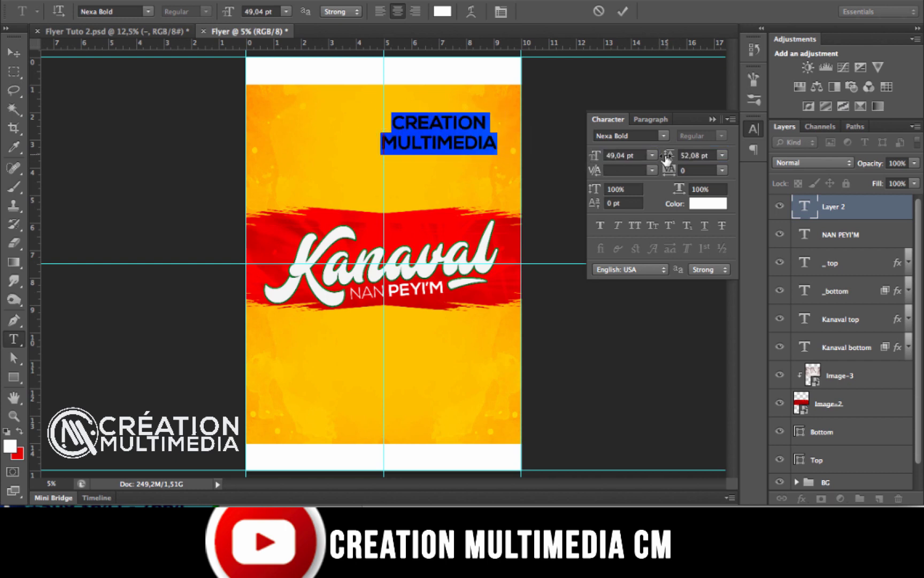
drag(675, 157, 666, 156)
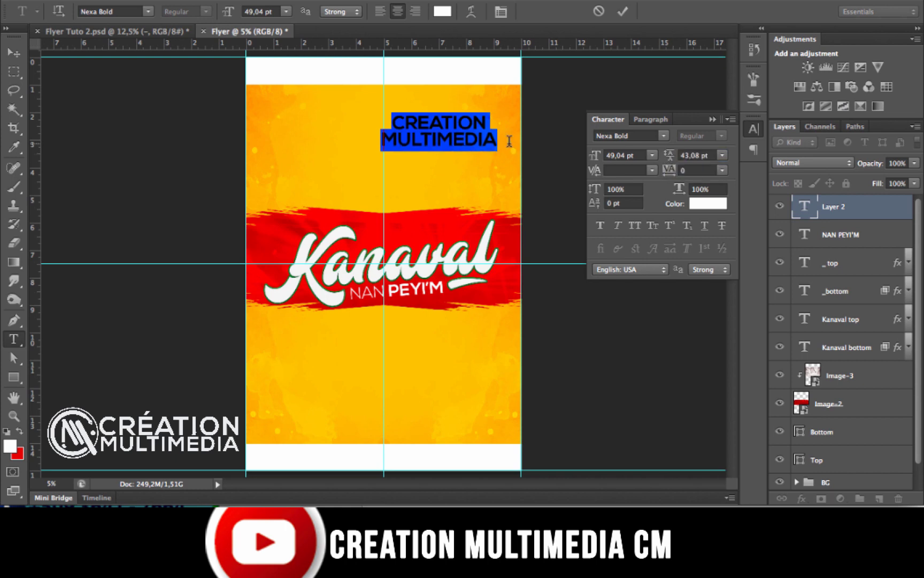
Scale the CREATION MULTIMEDIA text to 79.76% about its centre and move it onto the flyer's top white band
click(14, 53)
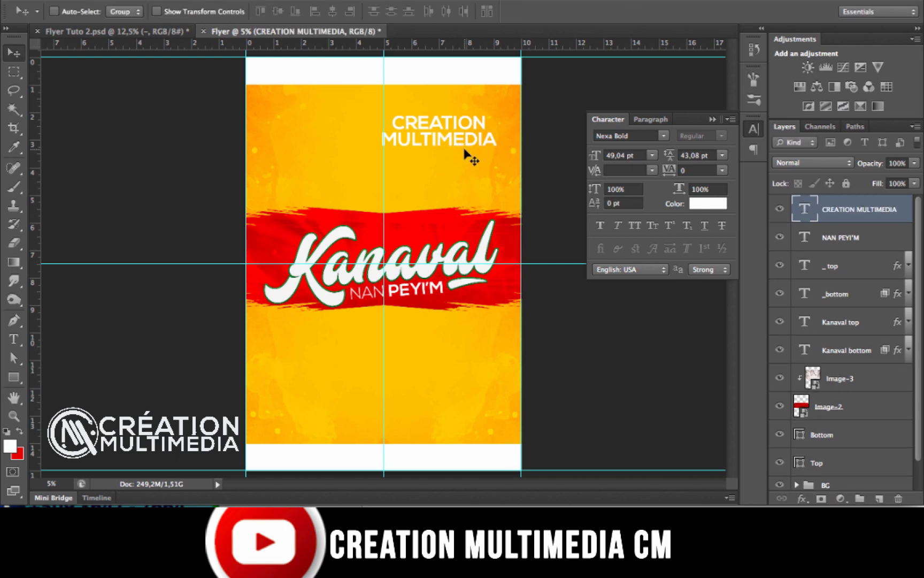
key(ctrl+t)
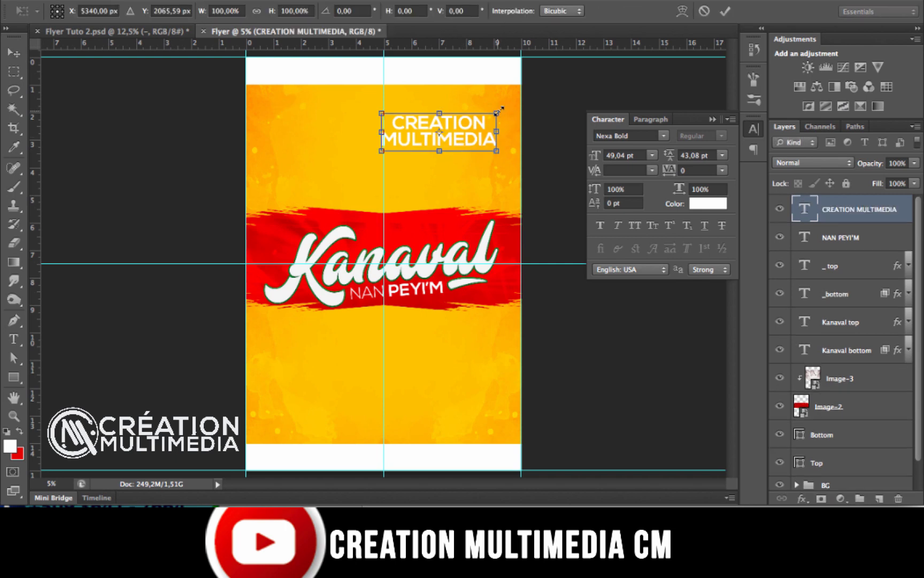
drag(497, 111, 486, 114)
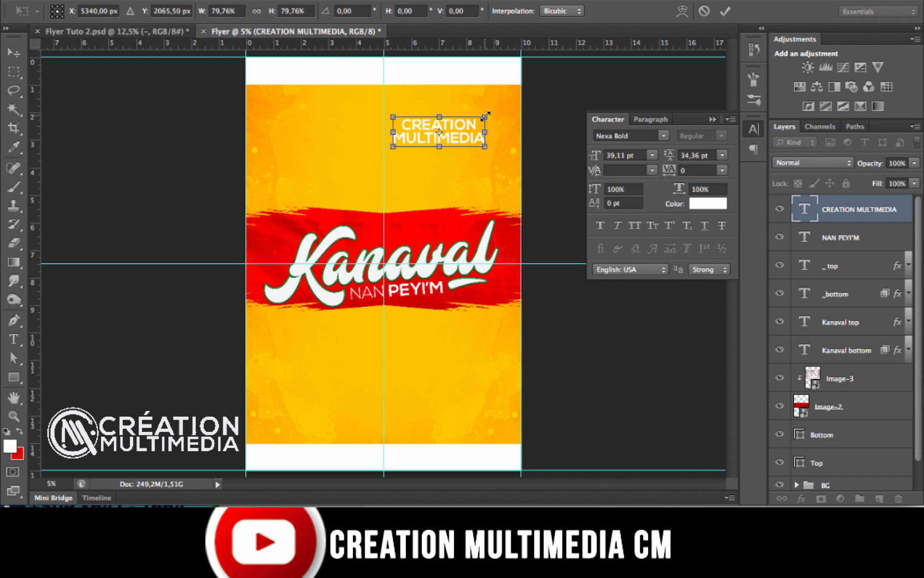
key(Return)
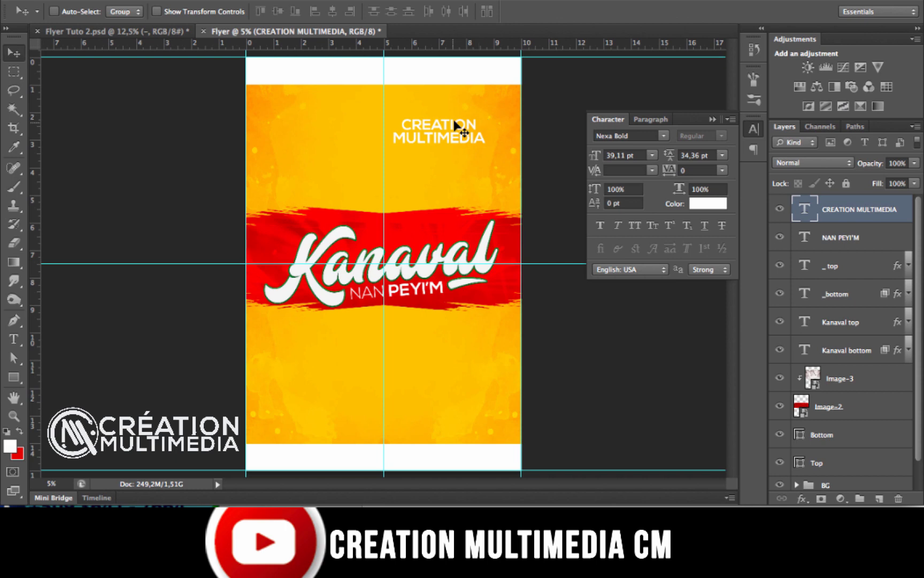
drag(456, 127, 396, 71)
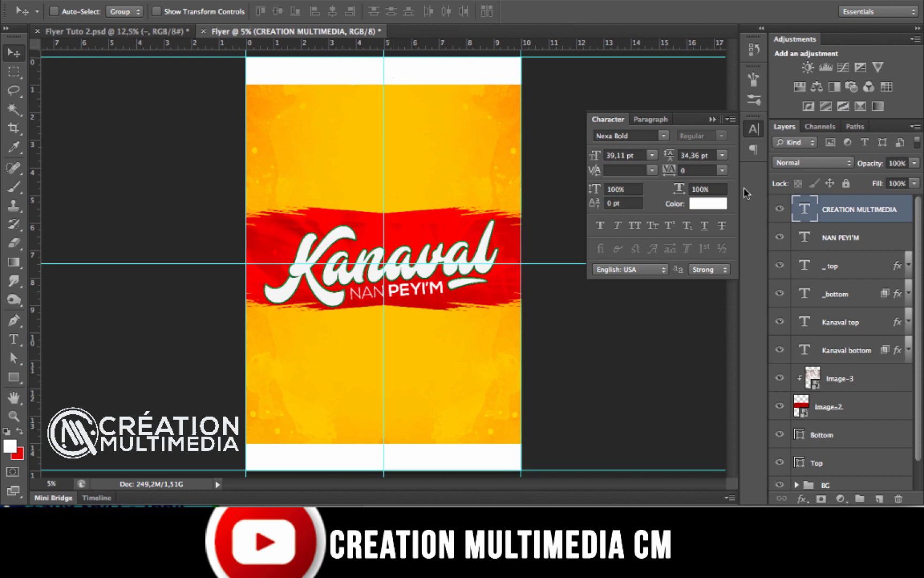
Give the CREATION MULTIMEDIA layer a Gradient Overlay instead of a Color Overlay, using the Foreground to Background preset
double_click(908, 214)
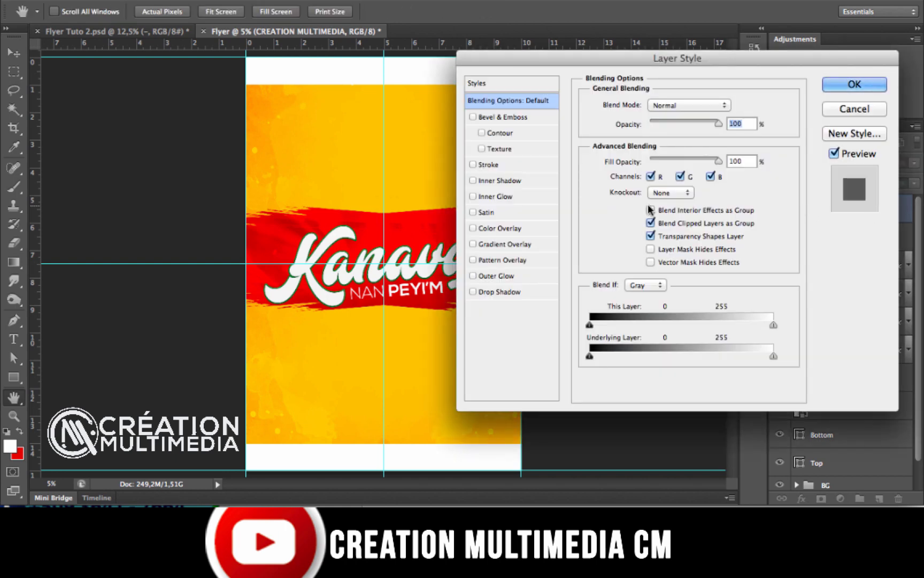
click(522, 230)
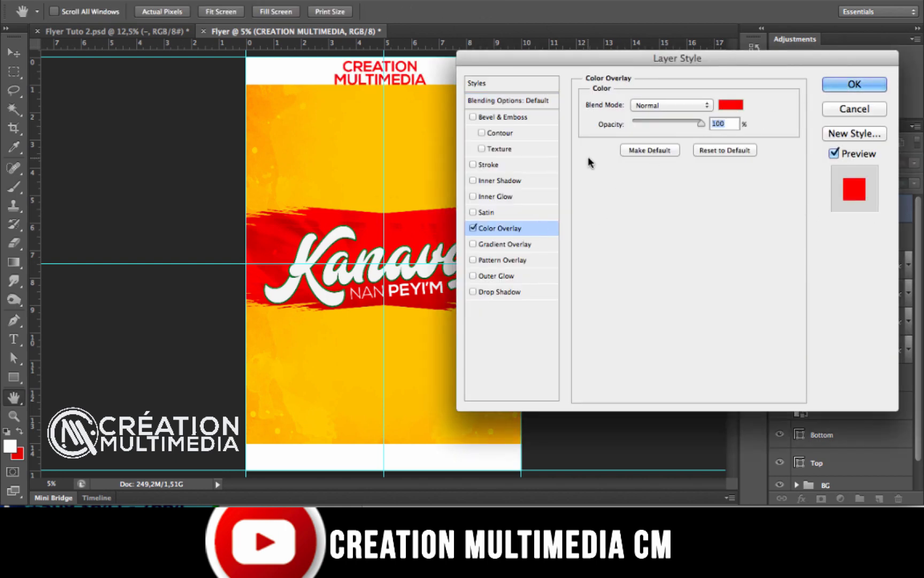
click(473, 228)
click(473, 244)
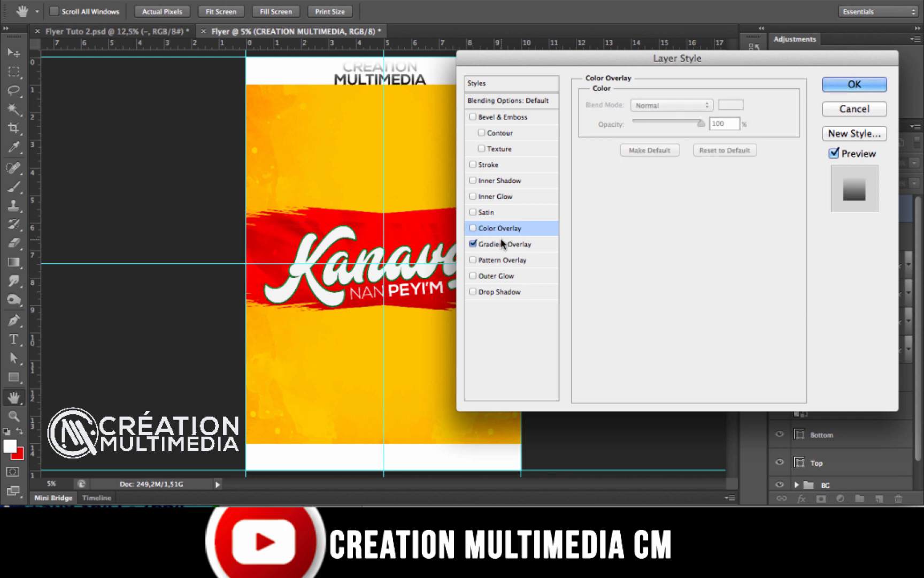
click(500, 244)
click(663, 138)
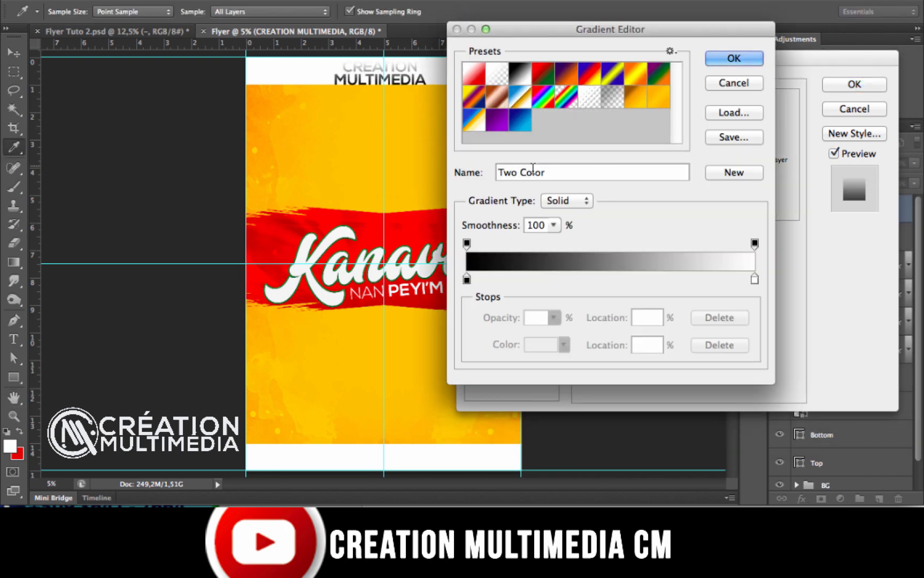
click(474, 74)
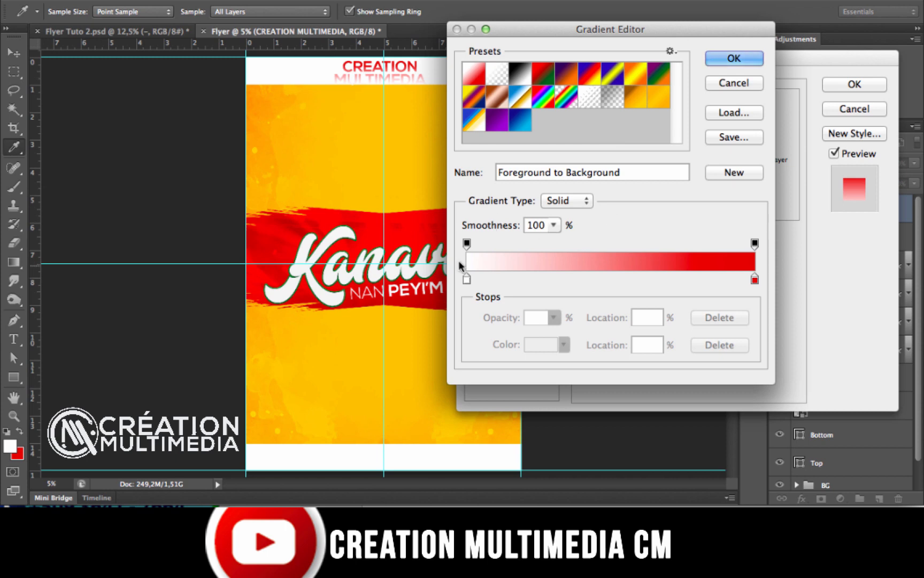
Change the gradient's white starting stop to dark red a20303 and apply the layer style to the header text
click(466, 278)
click(541, 344)
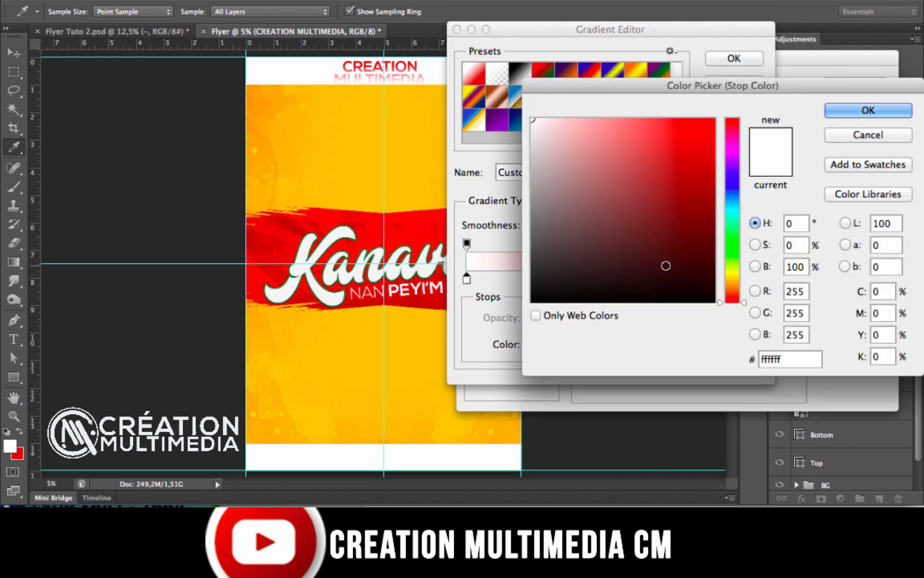
click(700, 261)
drag(699, 260, 711, 198)
click(711, 185)
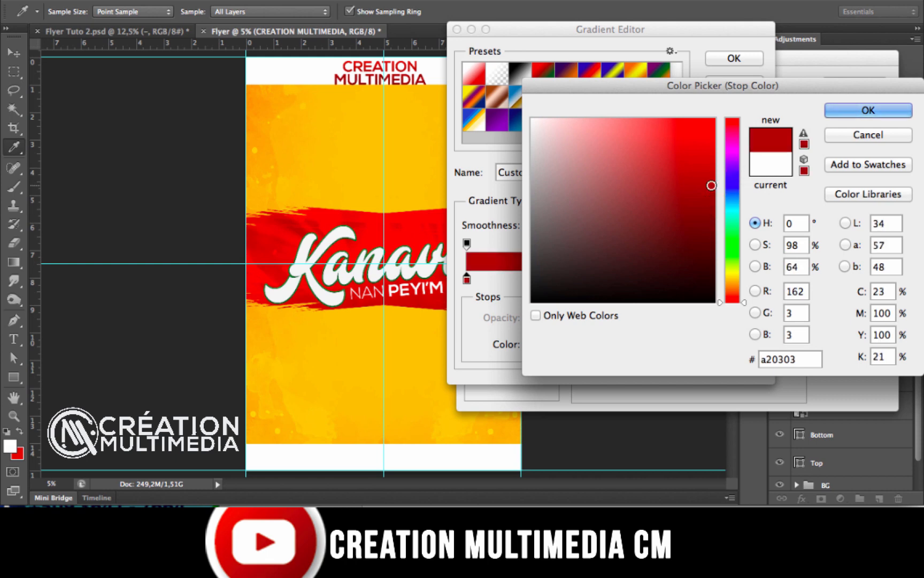
click(833, 111)
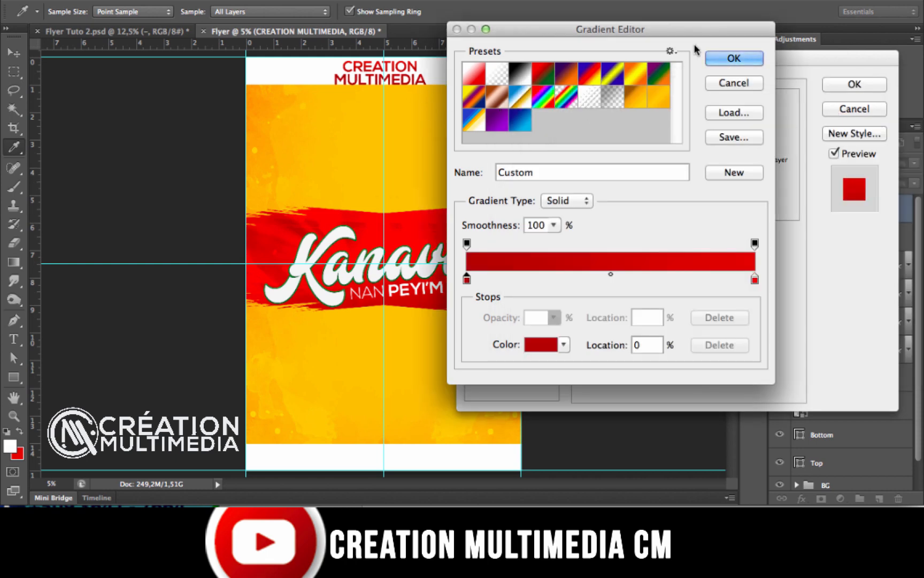
click(724, 57)
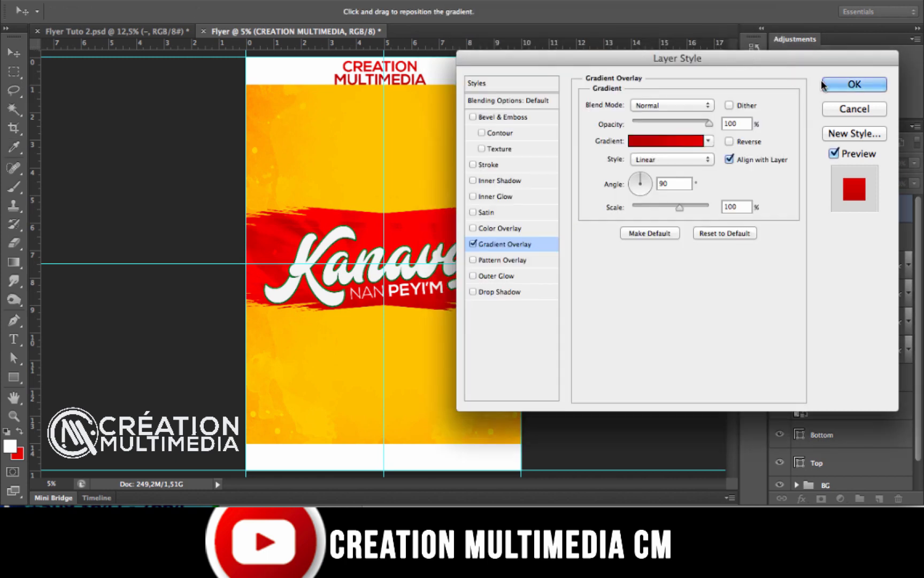
click(834, 85)
Start a free transform of the CREATION MULTIMEDIA text on the top white band
key(ctrl+t)
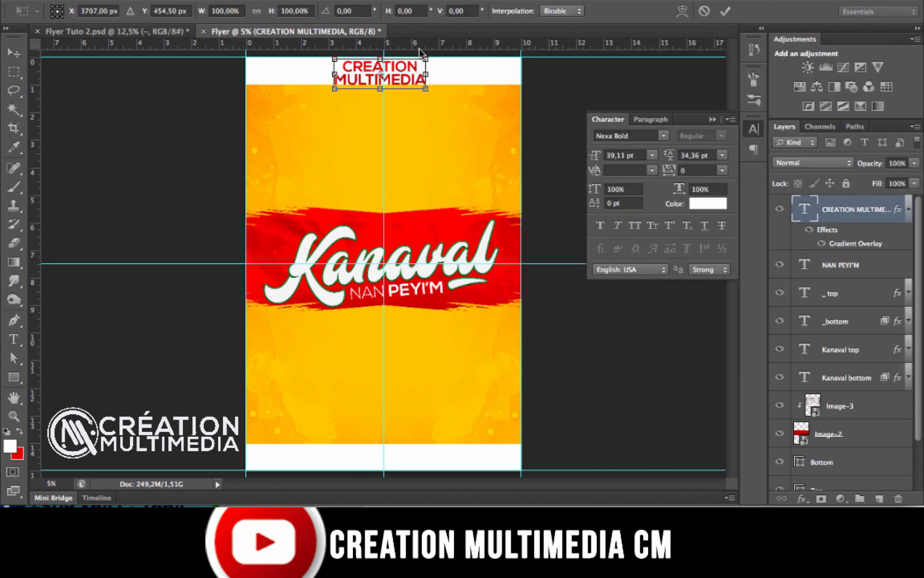